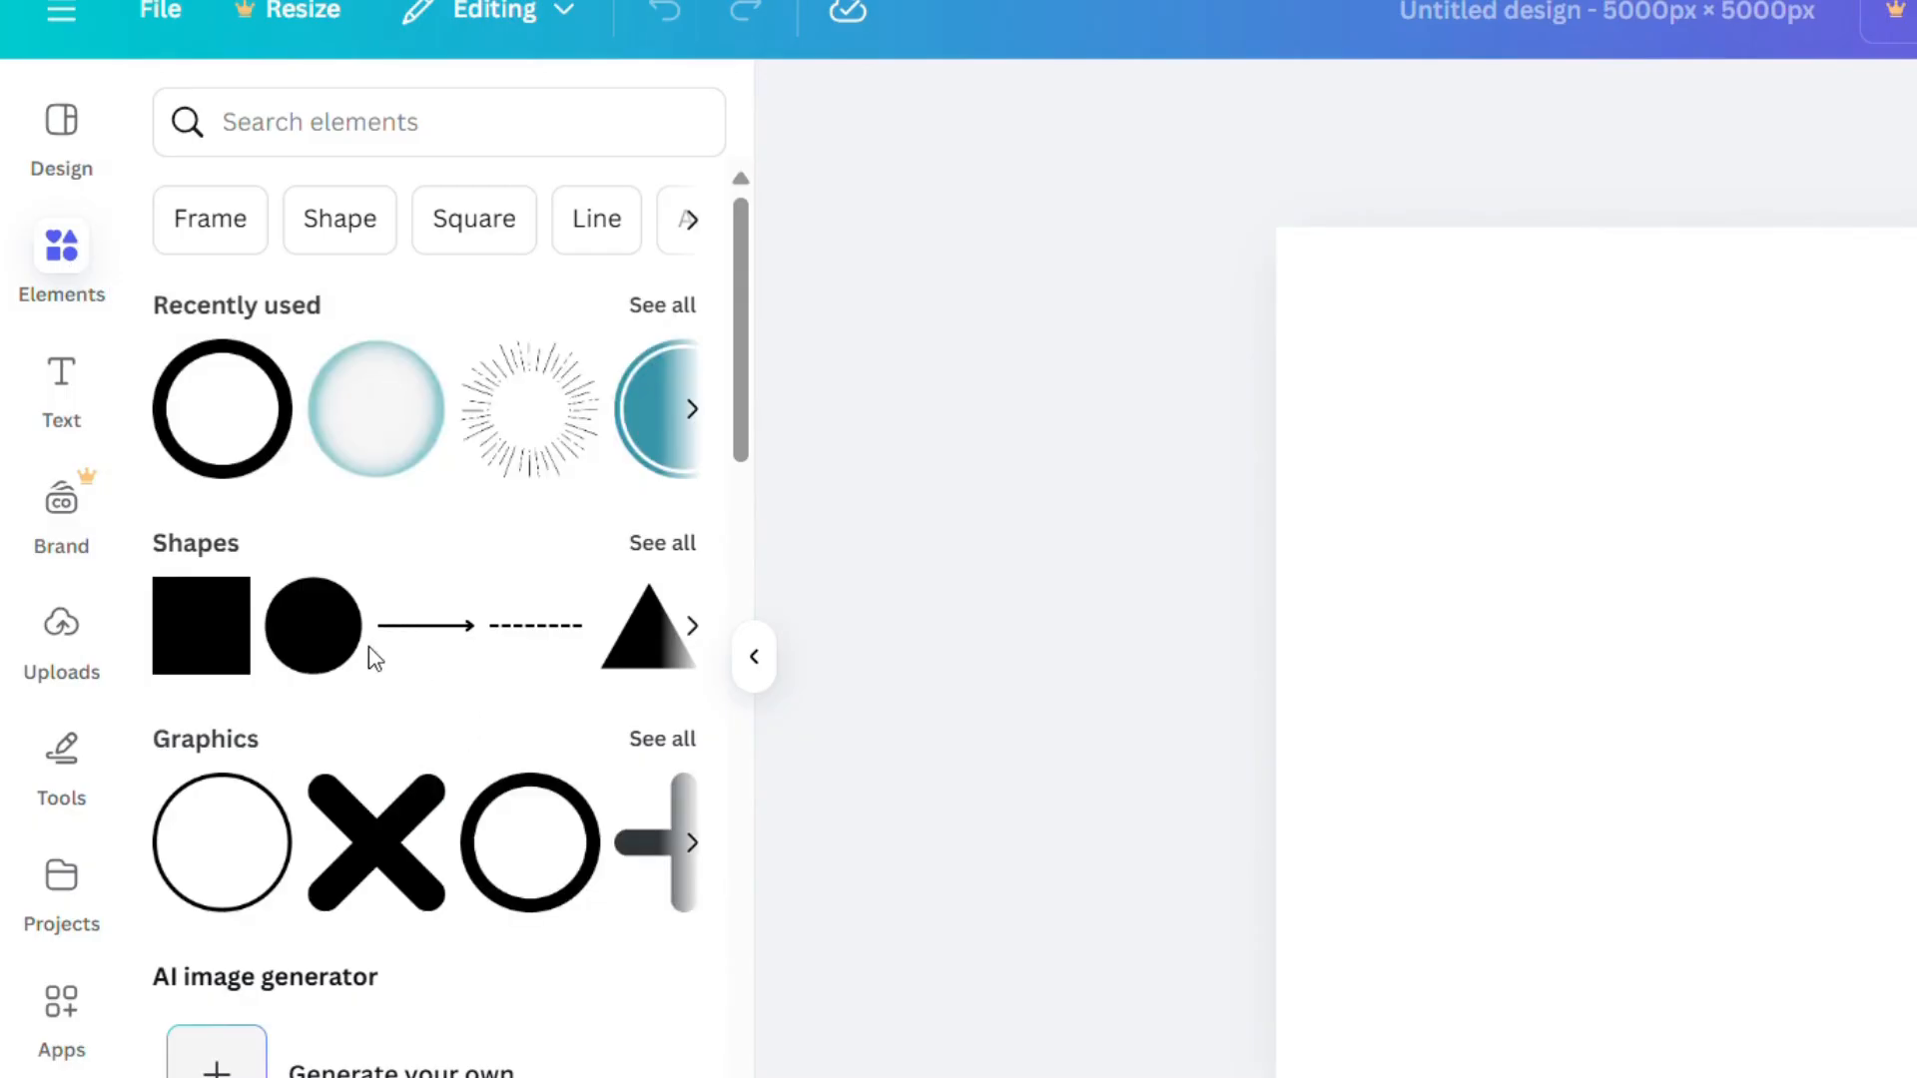
Add a circle to the page, enlarge it to fill most of the canvas, centre it and colour it light blue.
click(310, 614)
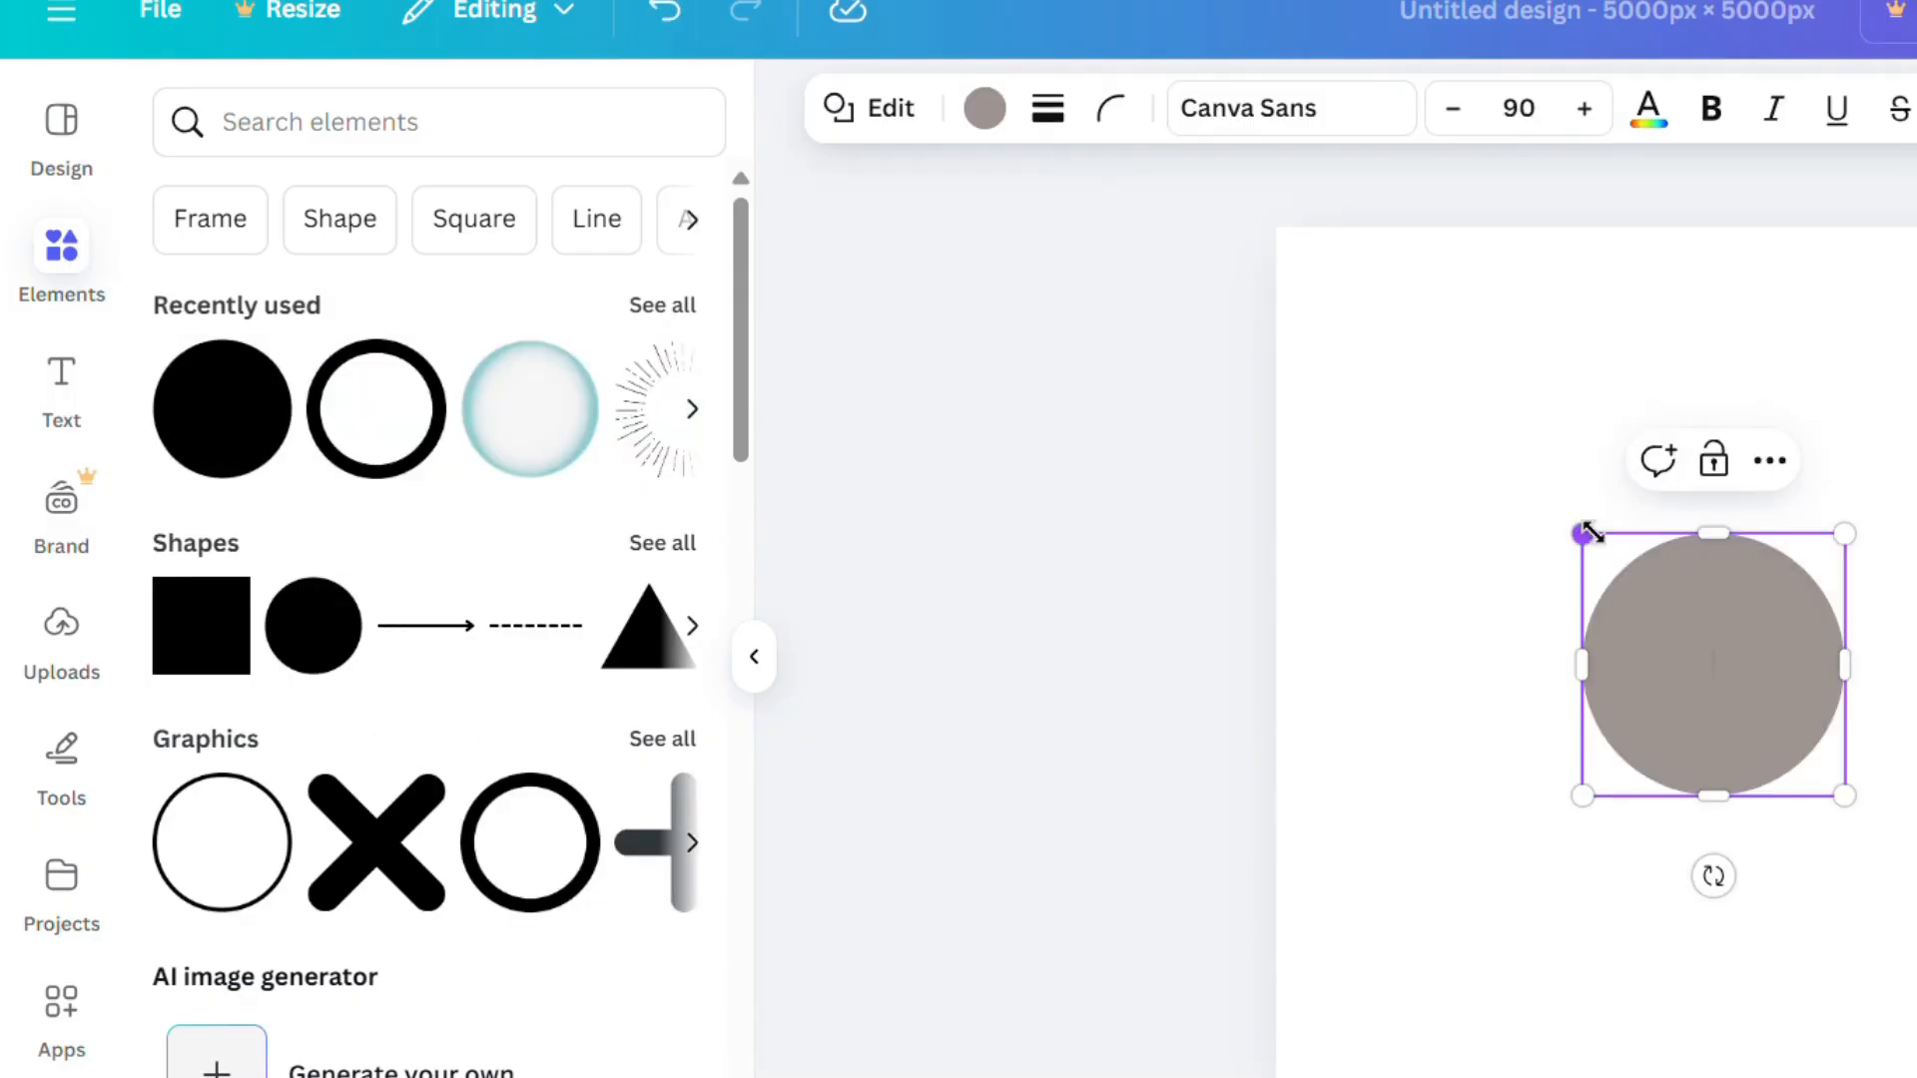
drag(1587, 534, 1396, 348)
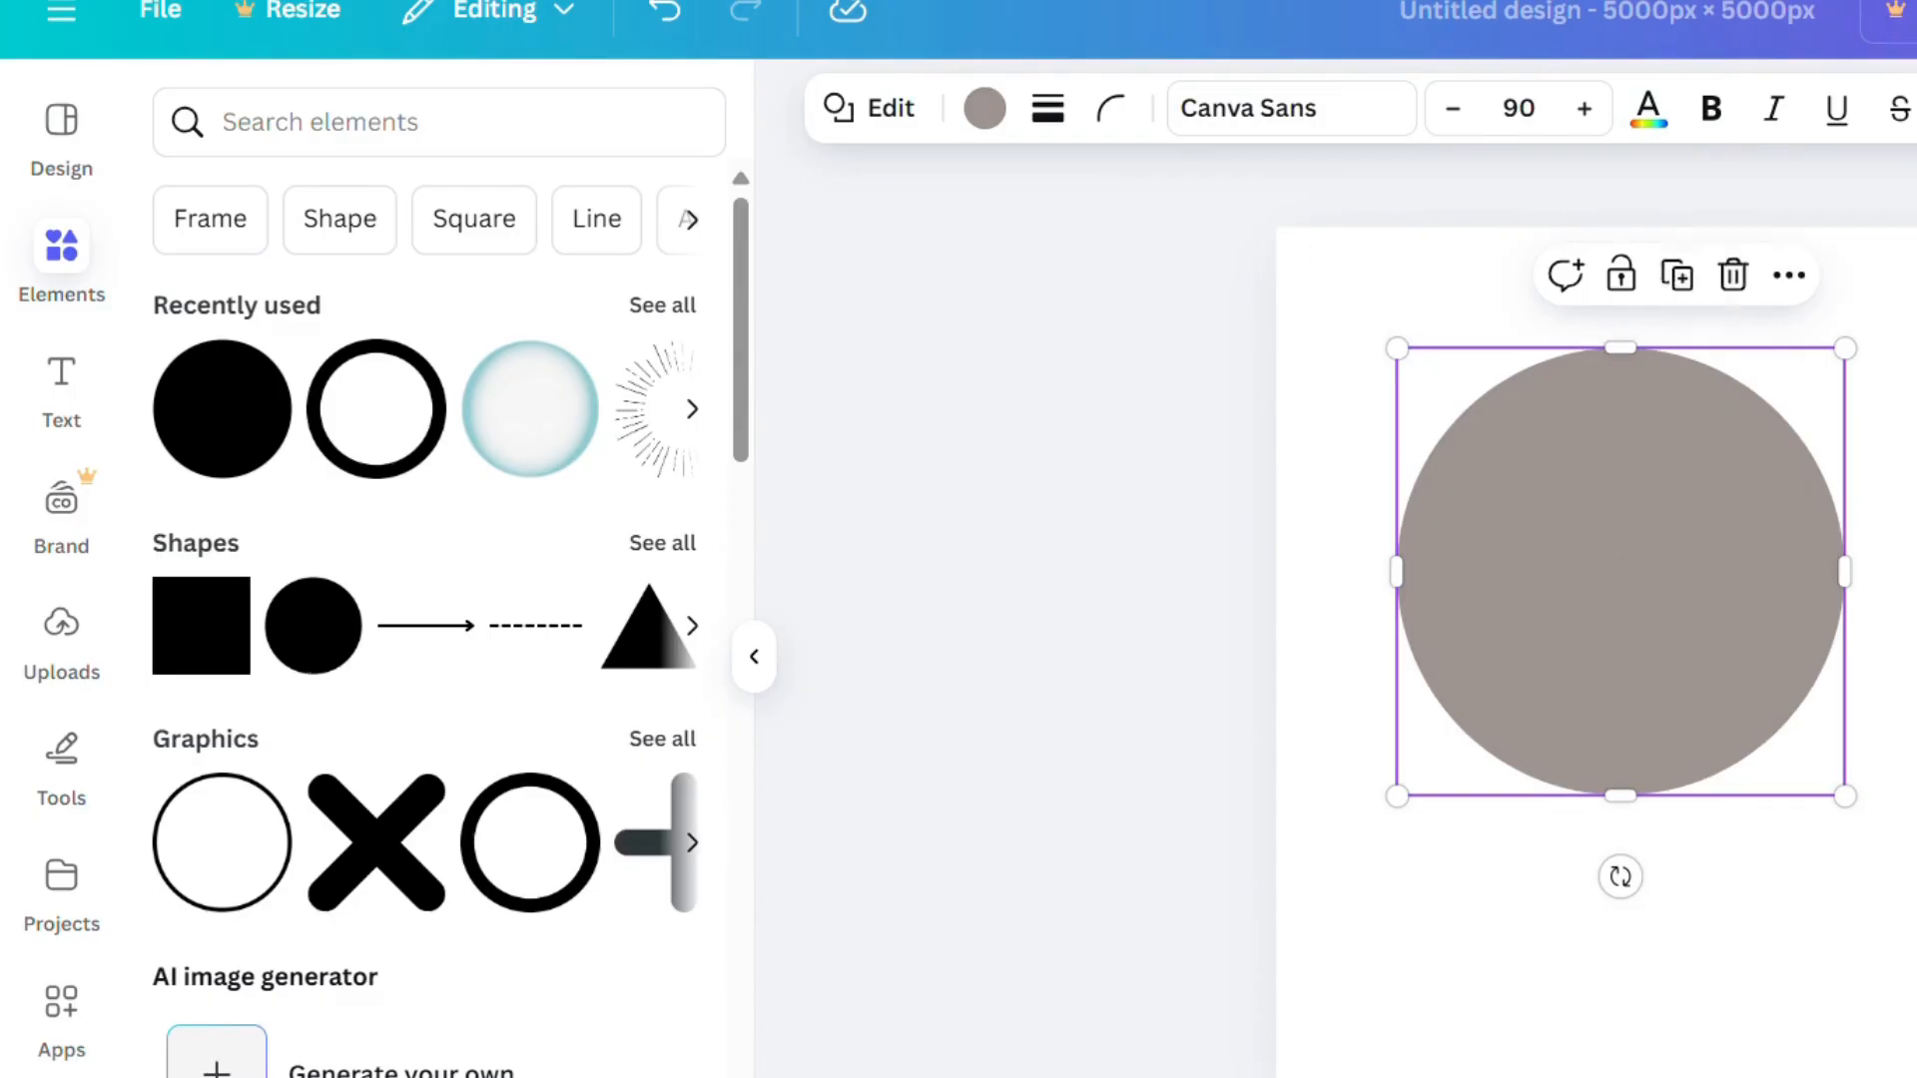
click(985, 108)
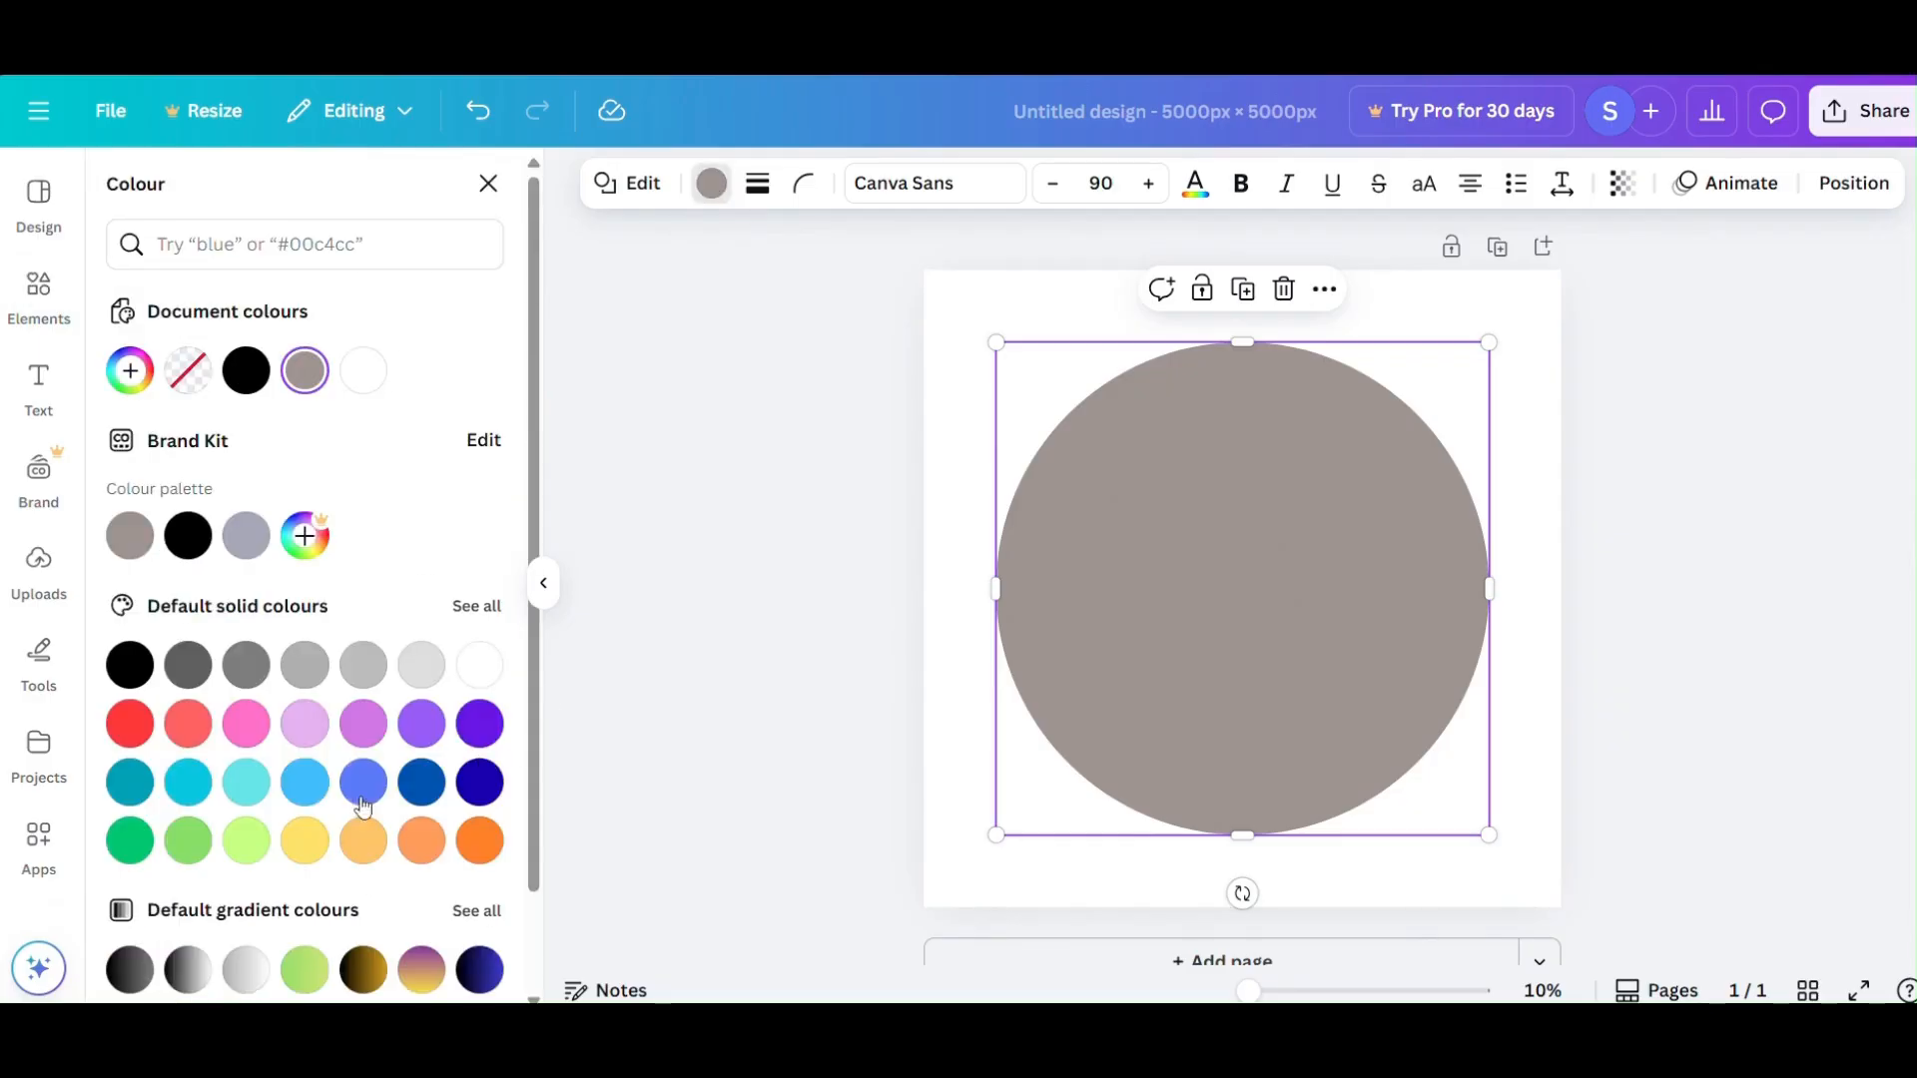
click(304, 782)
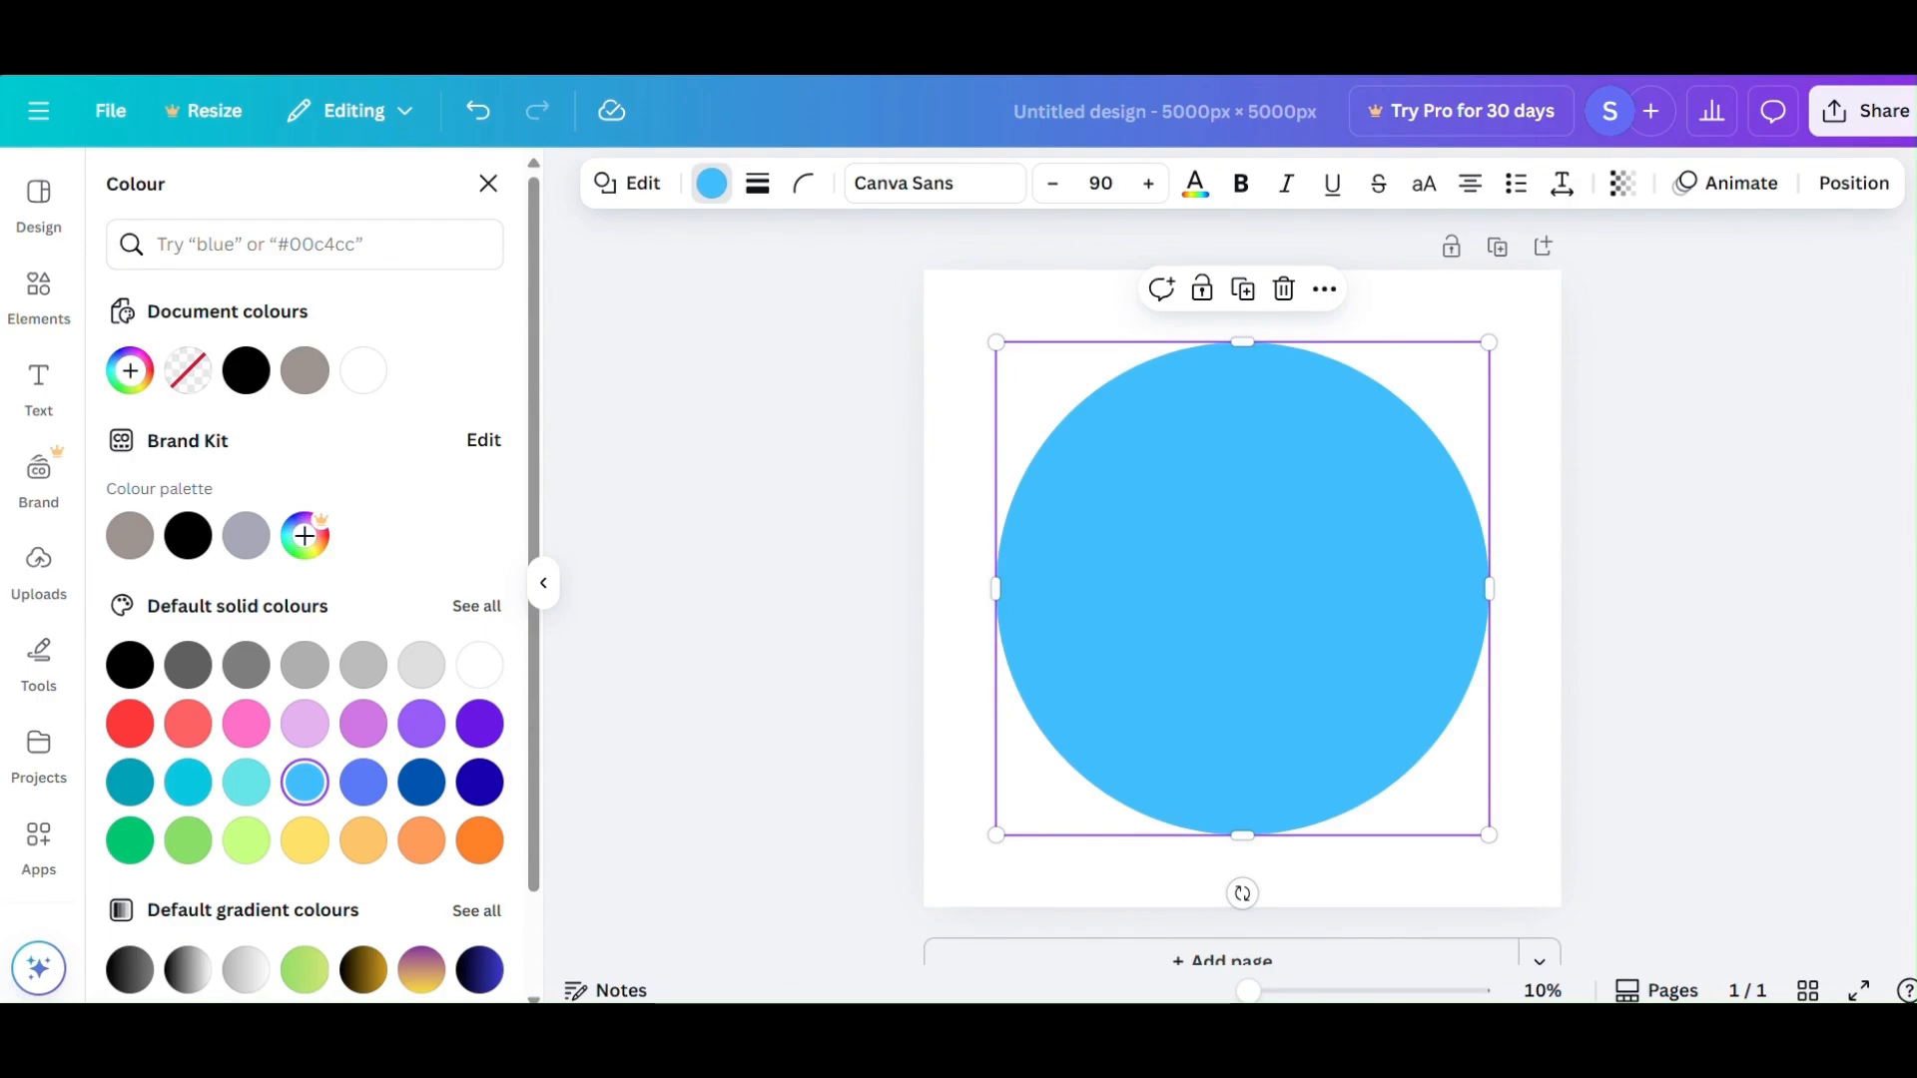
Add the round seal shape with many small points from the Stars shapes and colour it pink.
click(44, 310)
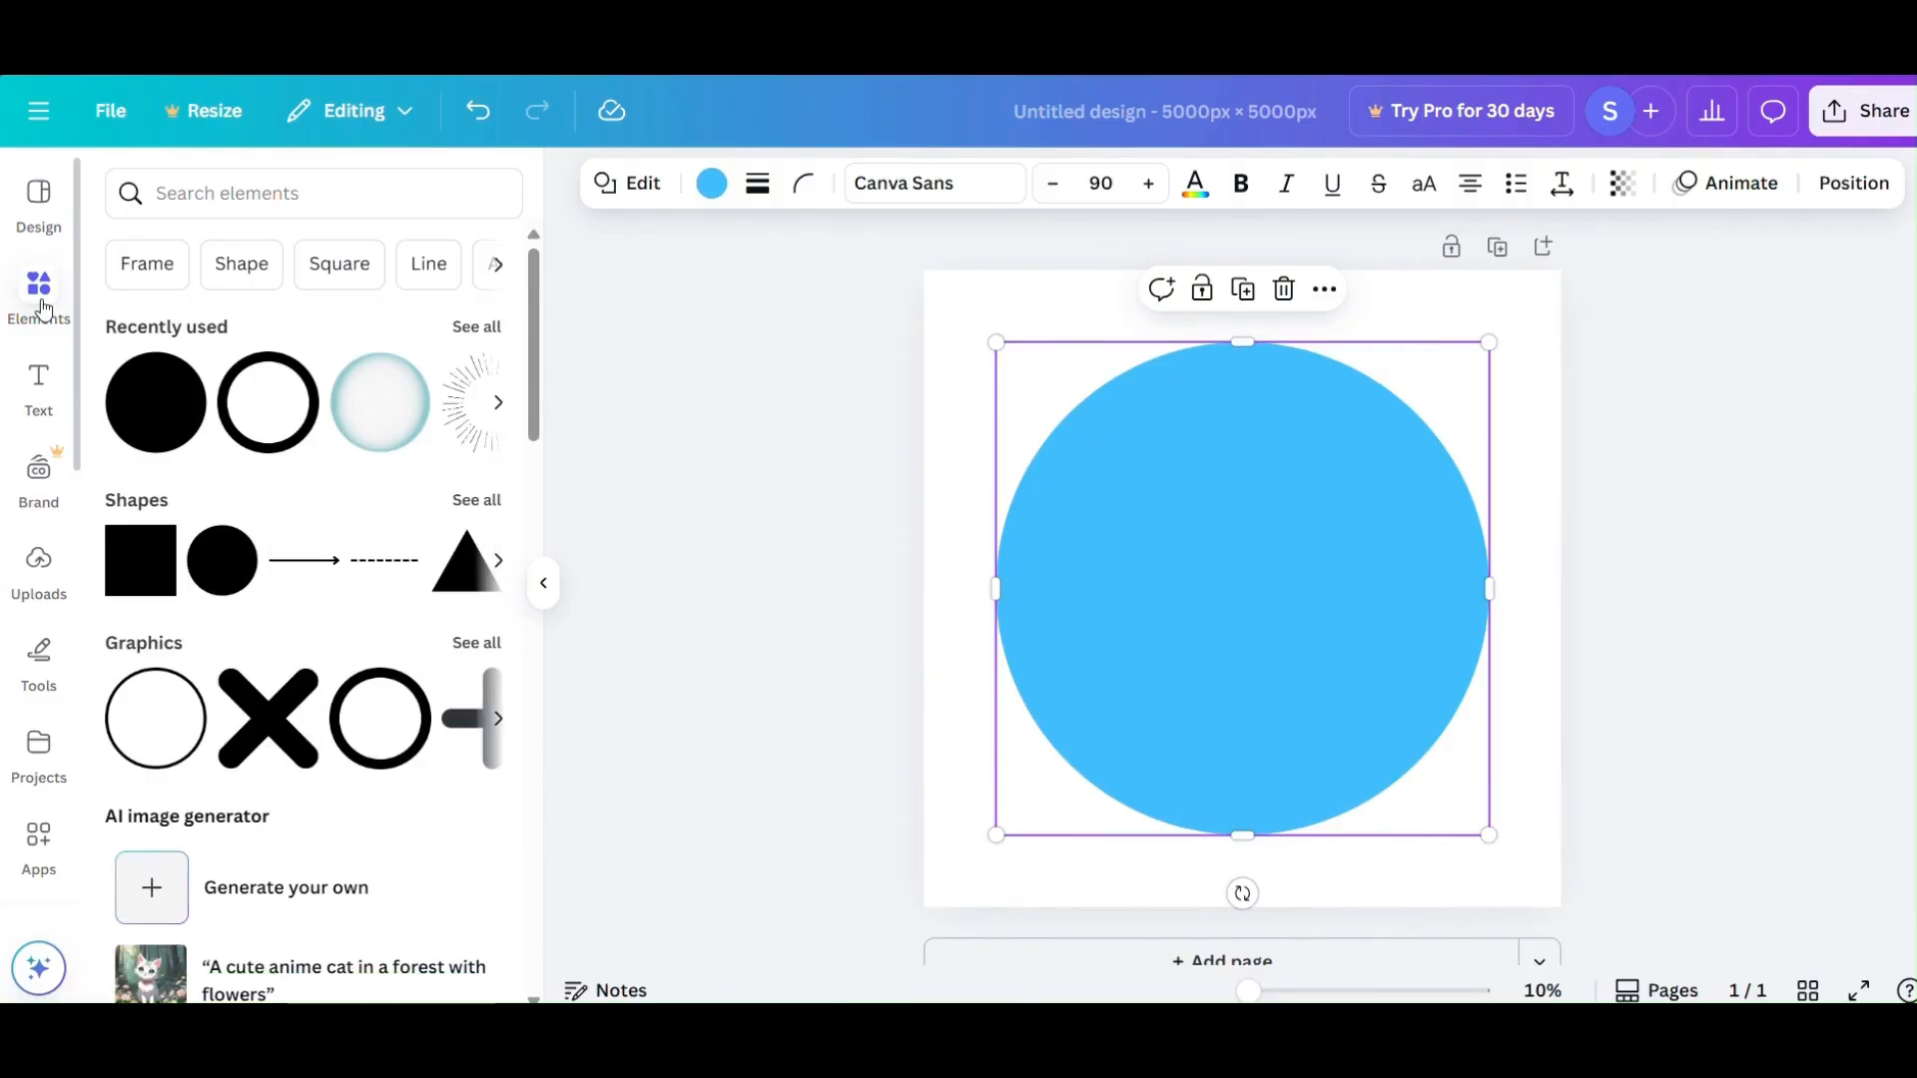
click(478, 504)
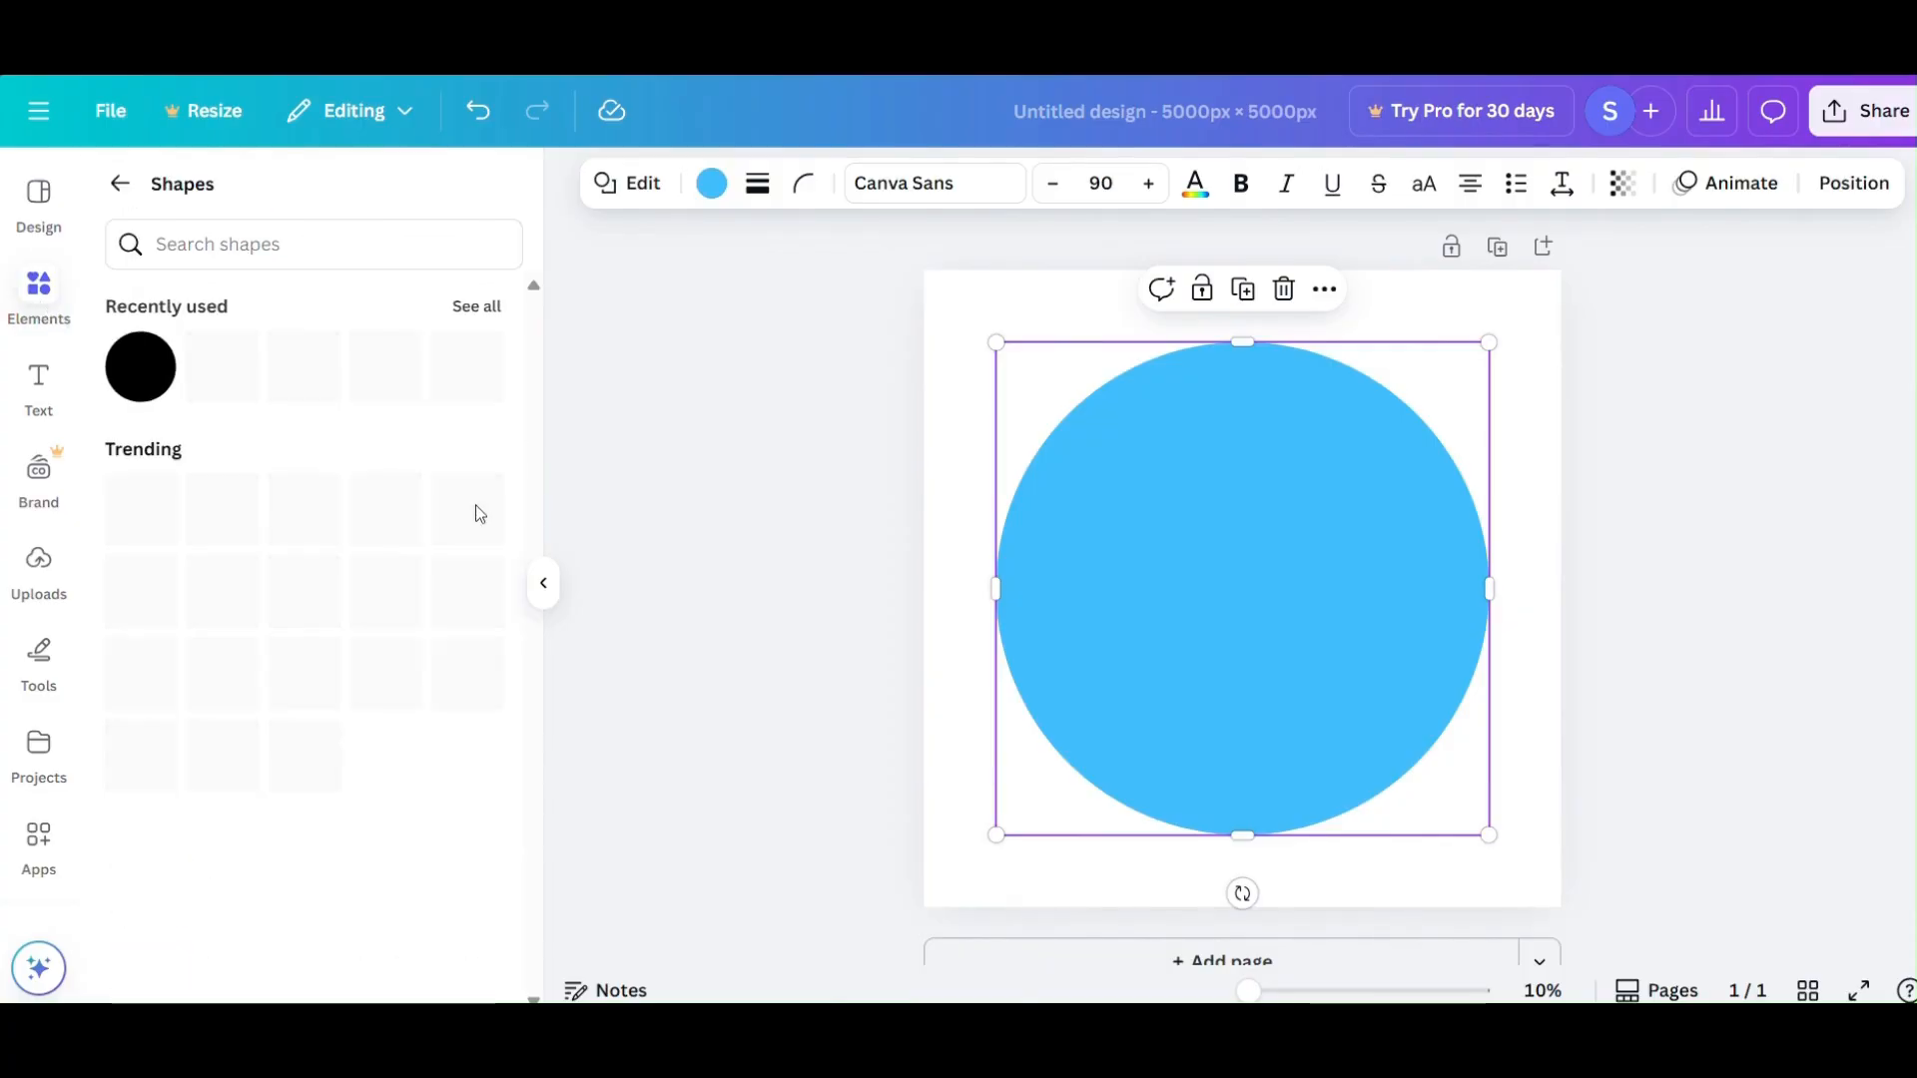
scroll(350, 499, down, 6)
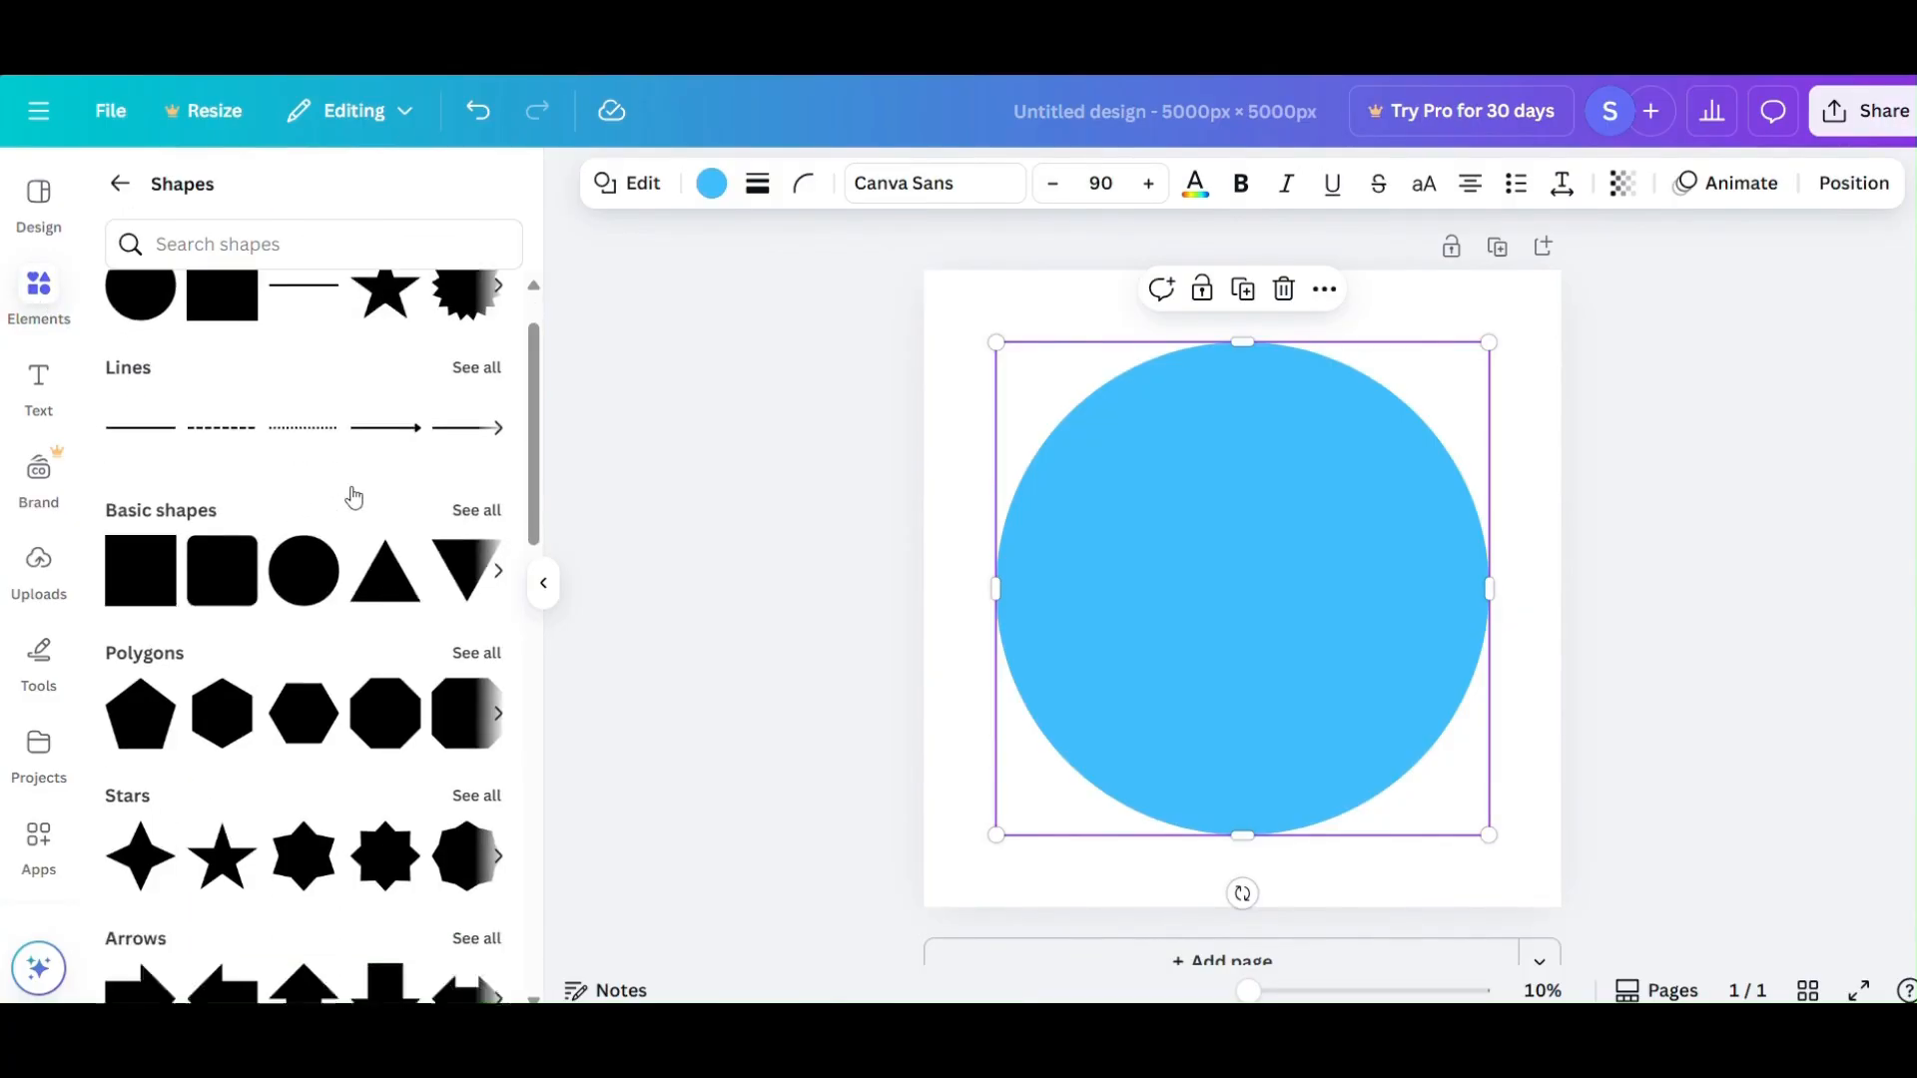
scroll(356, 502, down, 1)
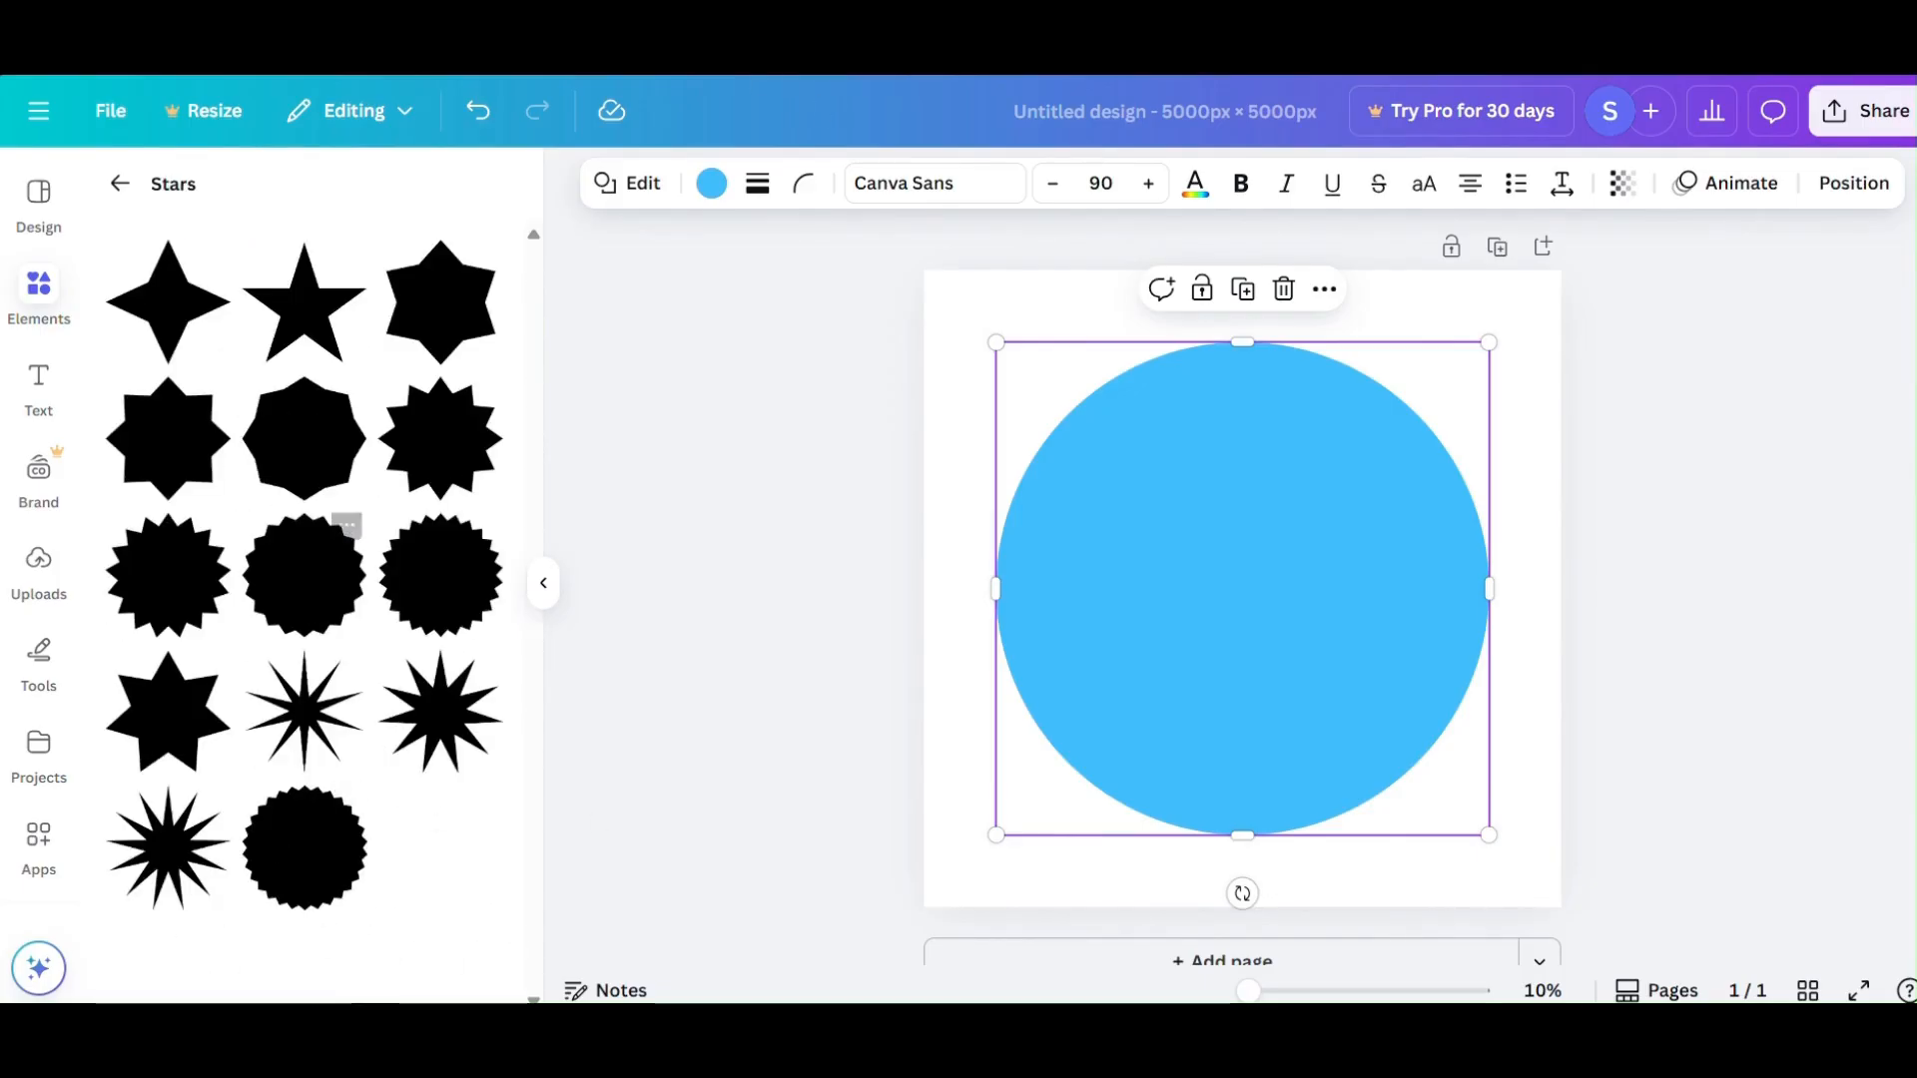
click(325, 850)
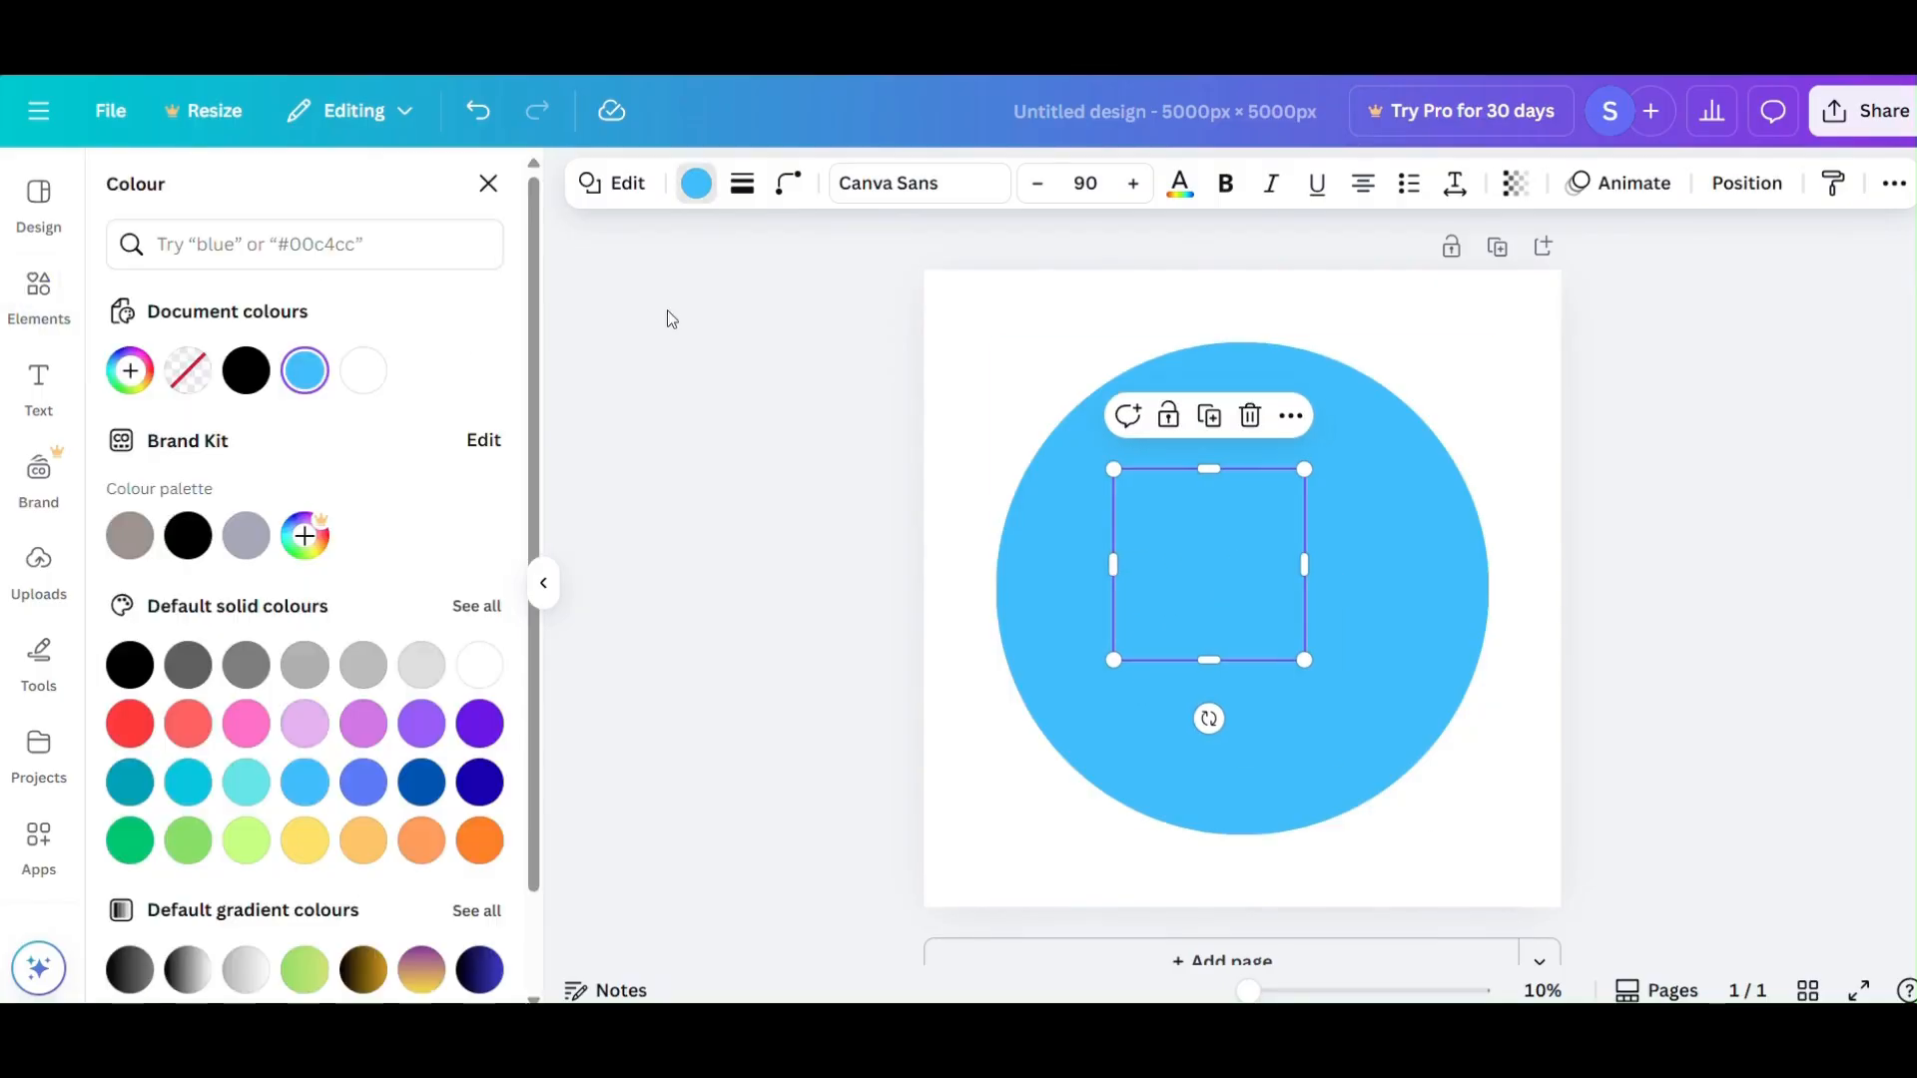
click(246, 723)
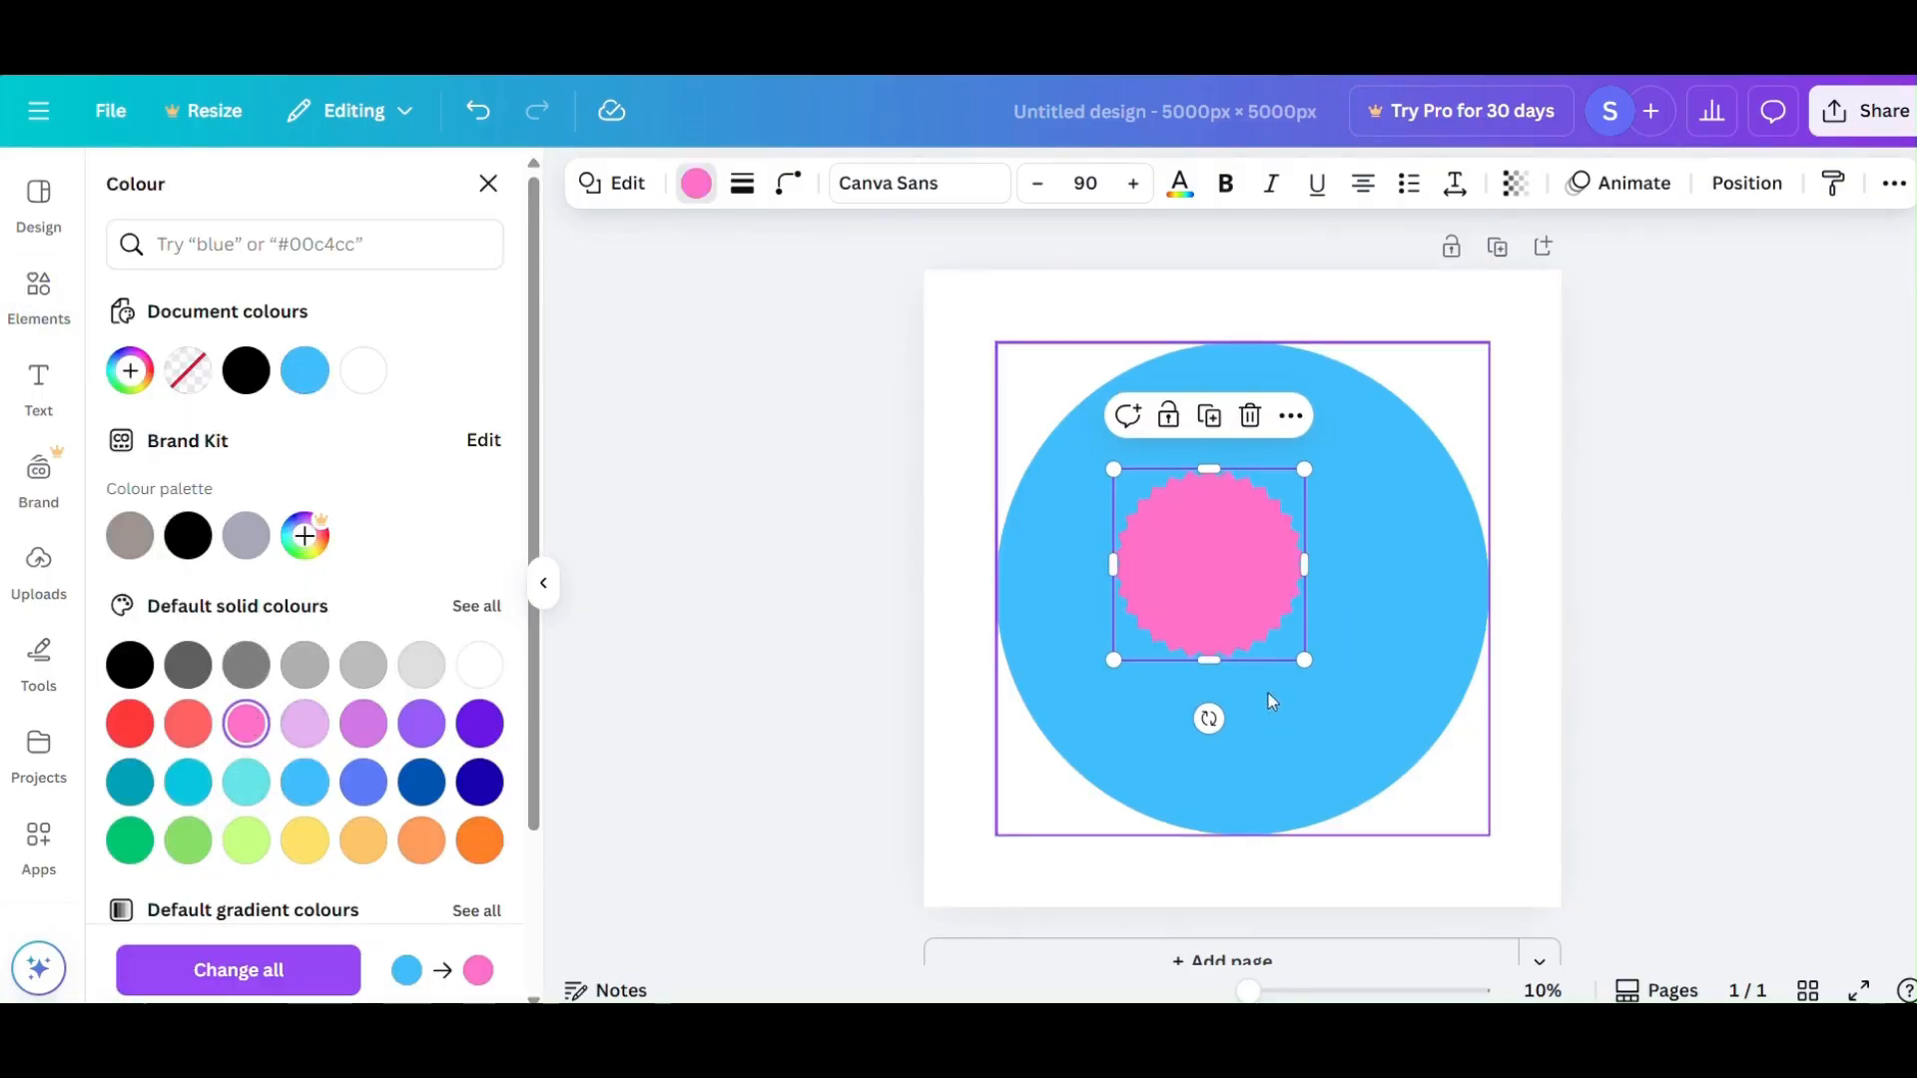
Enlarge the pink seal shape and centre it inside the blue circle, leaving a blue ring around it.
drag(1305, 659, 1441, 795)
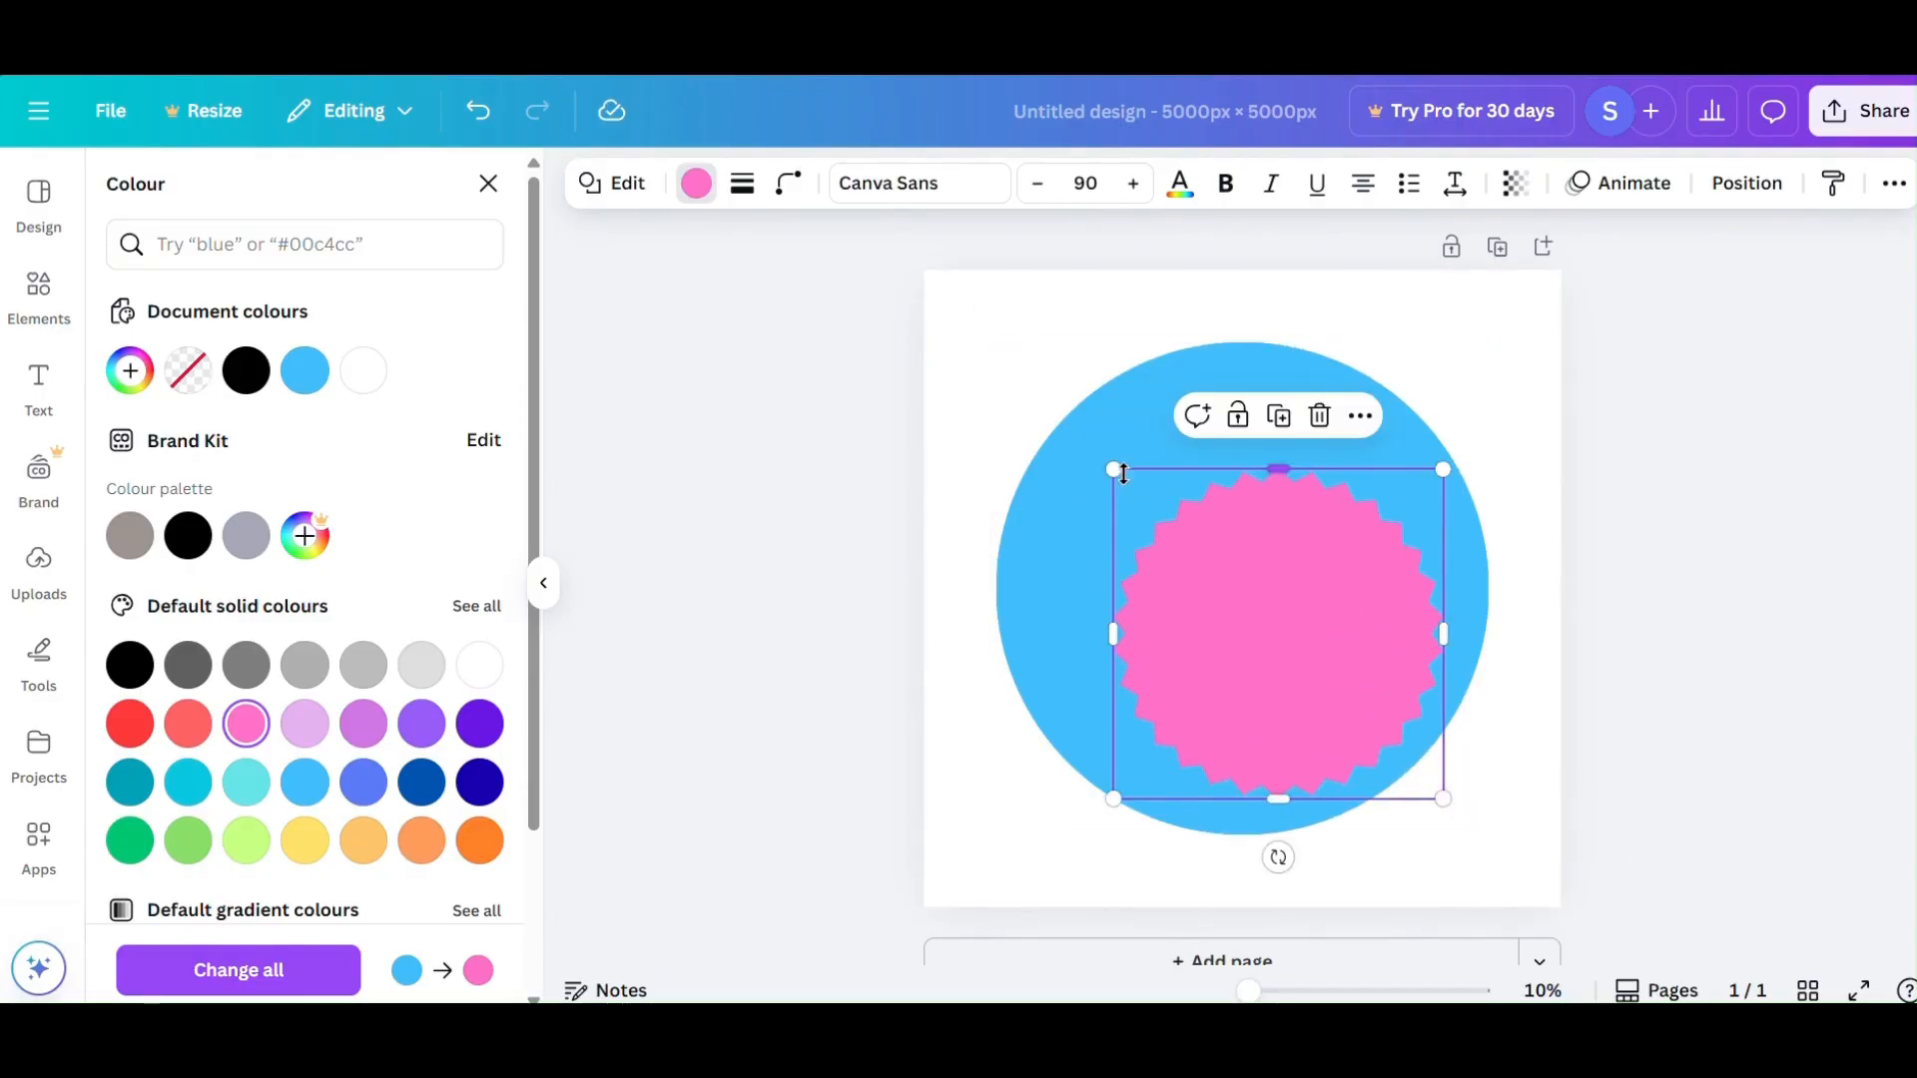
drag(1113, 469, 1001, 359)
drag(1187, 556, 1201, 571)
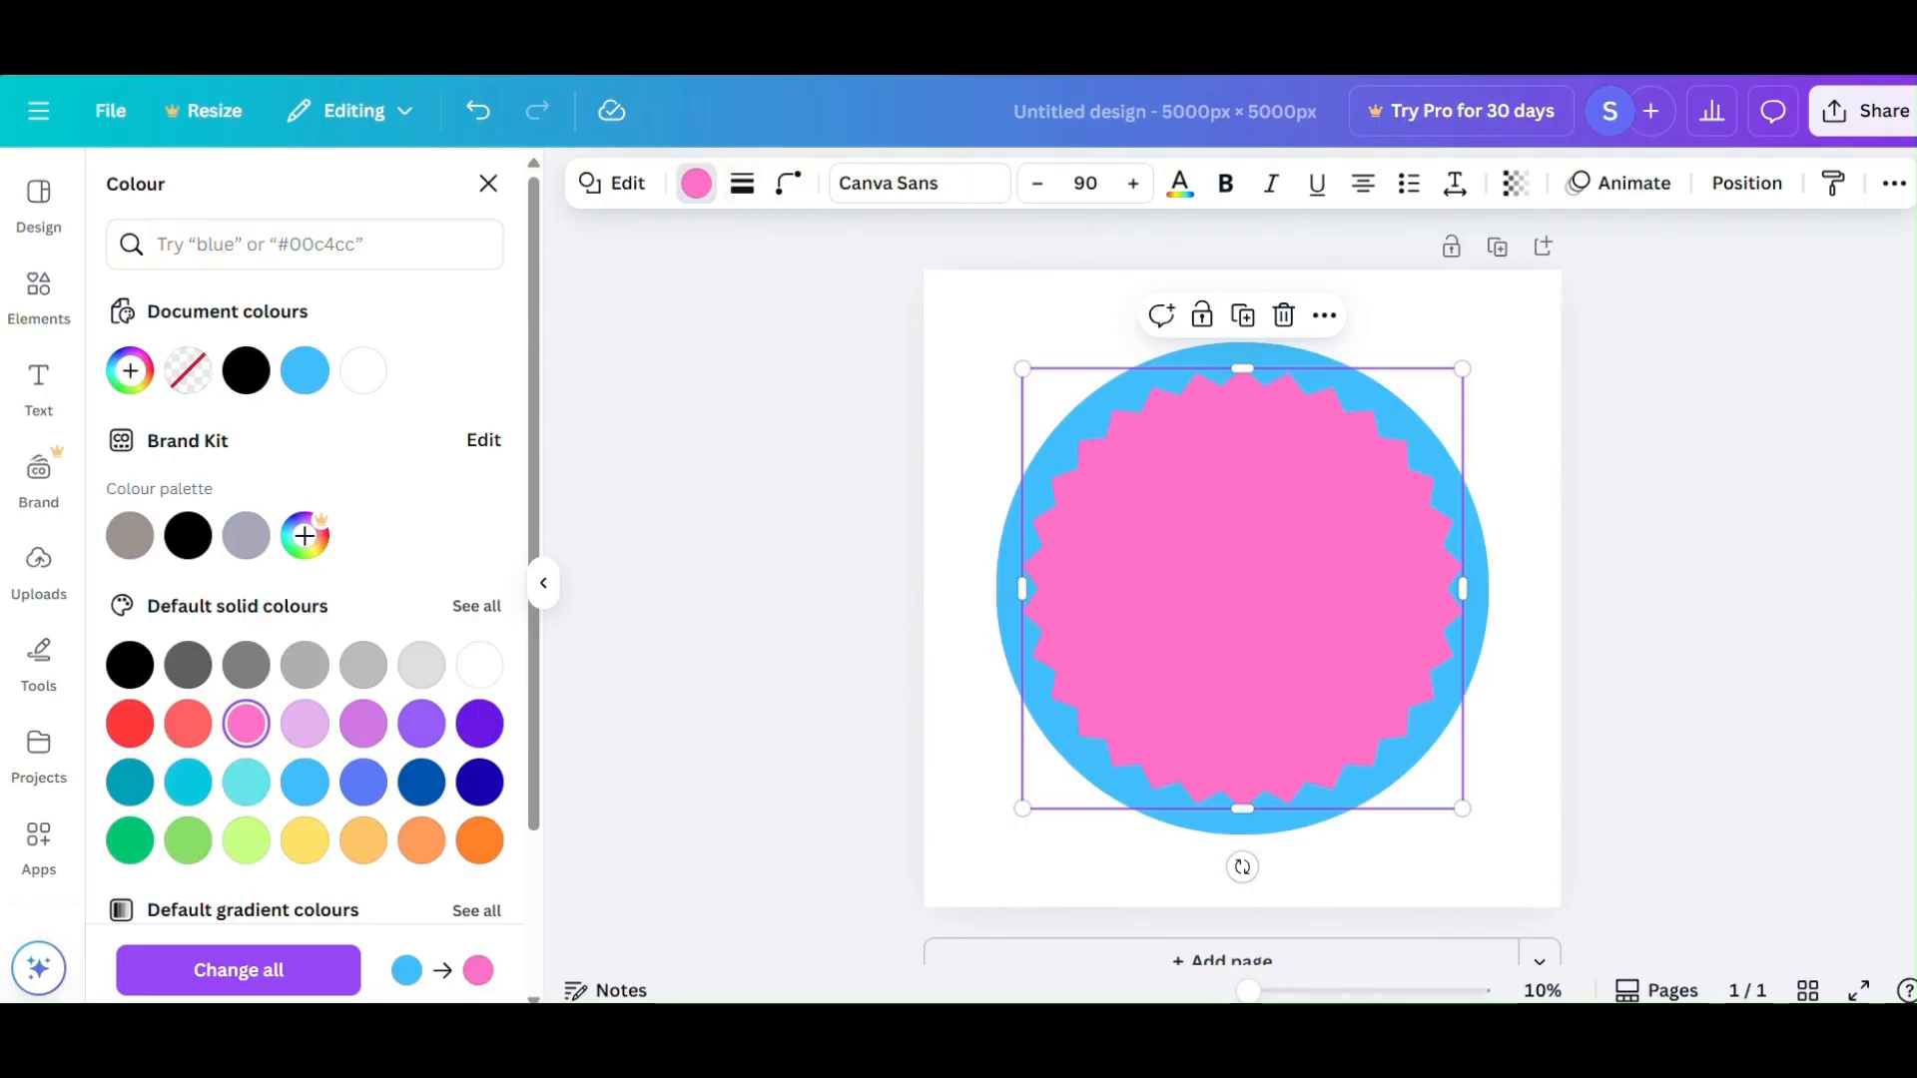
Add the heading "P & B Bakers" in Baksoda at size 418 and colour it the document's light blue.
click(35, 384)
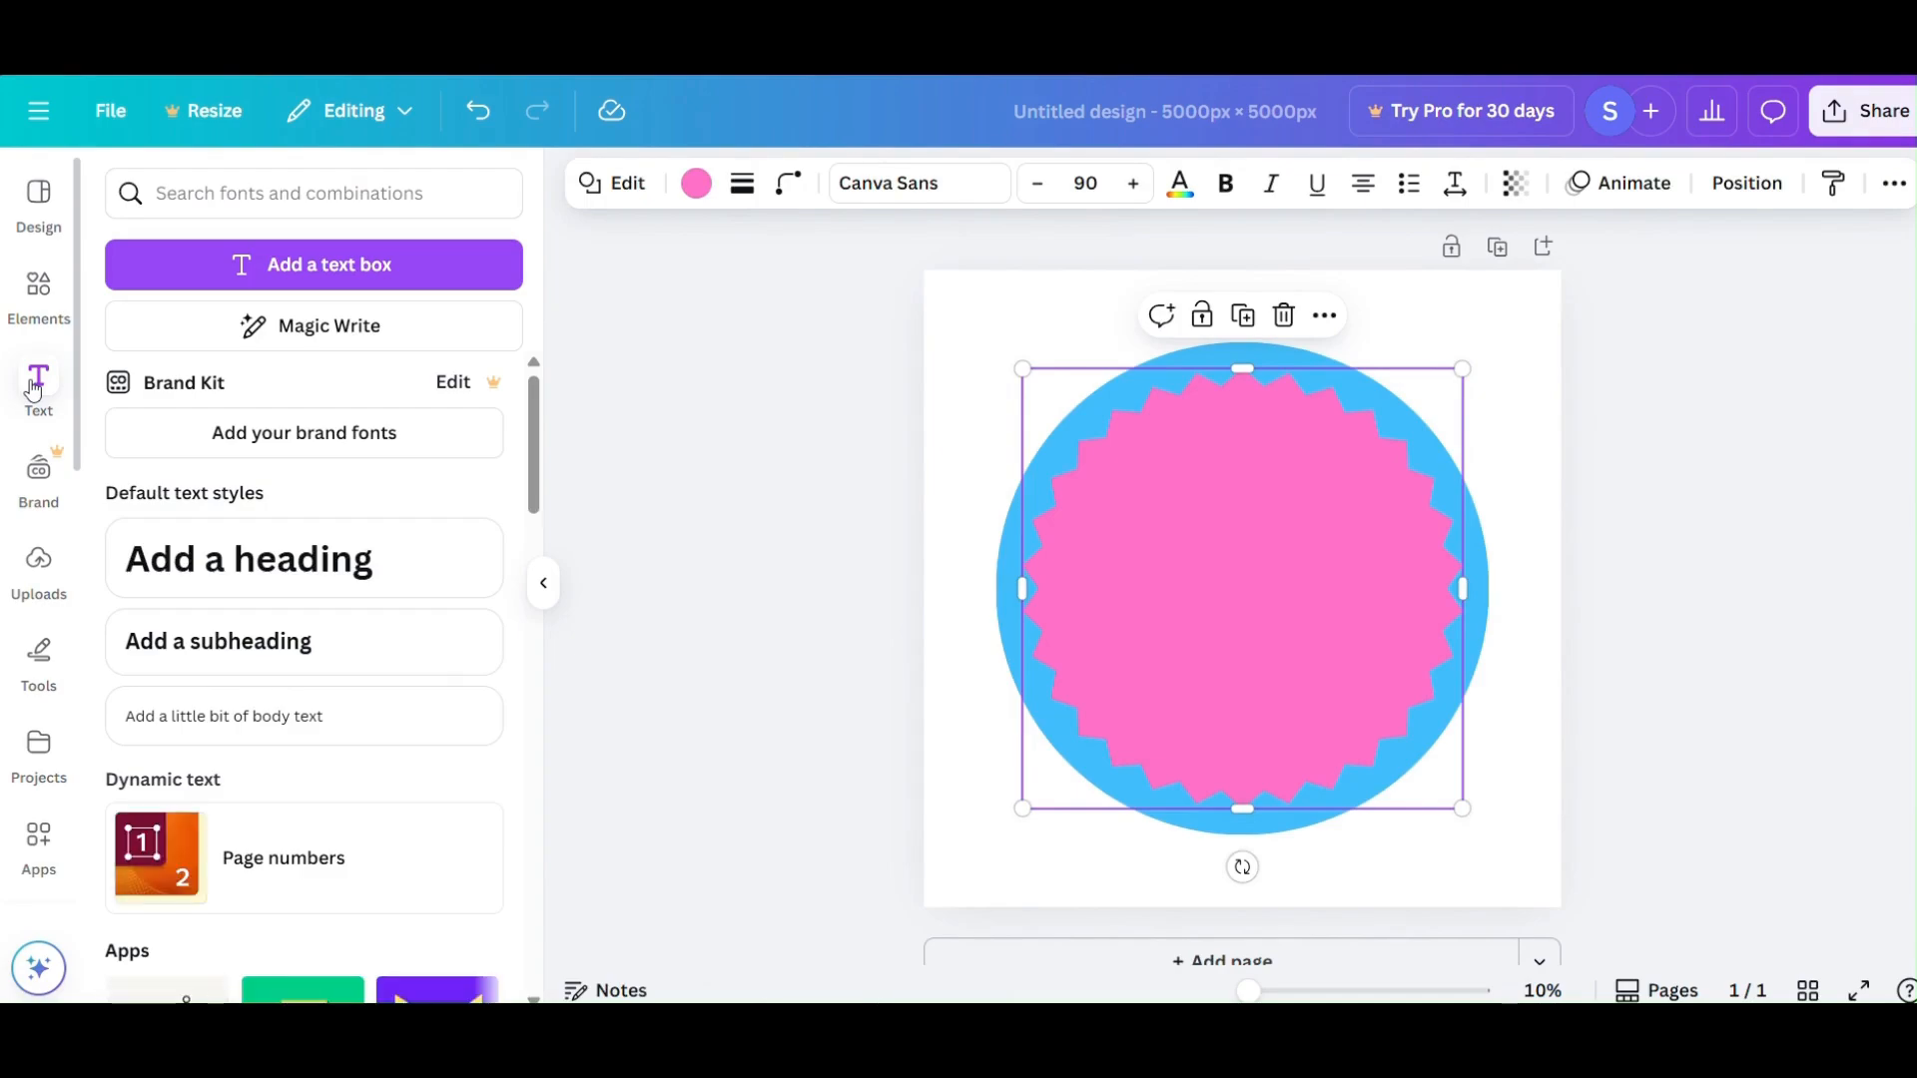
click(320, 559)
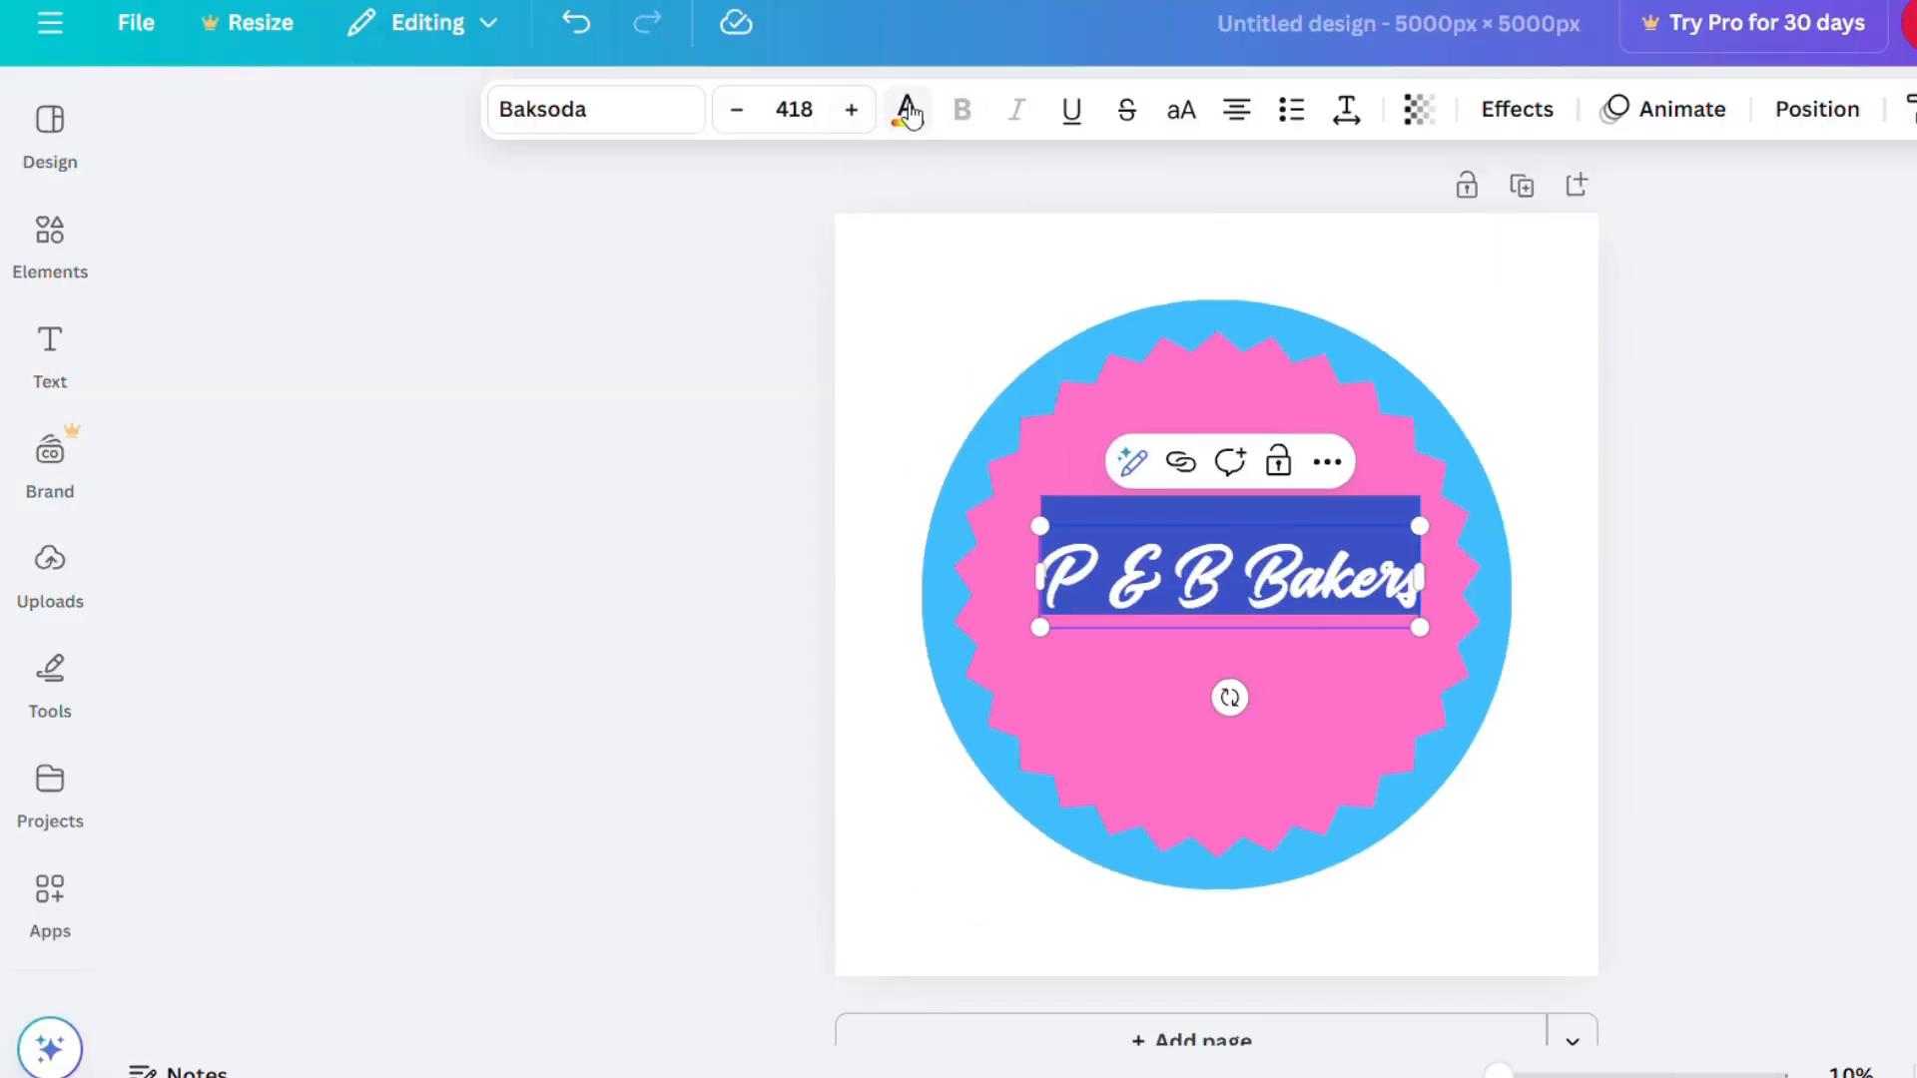
click(907, 110)
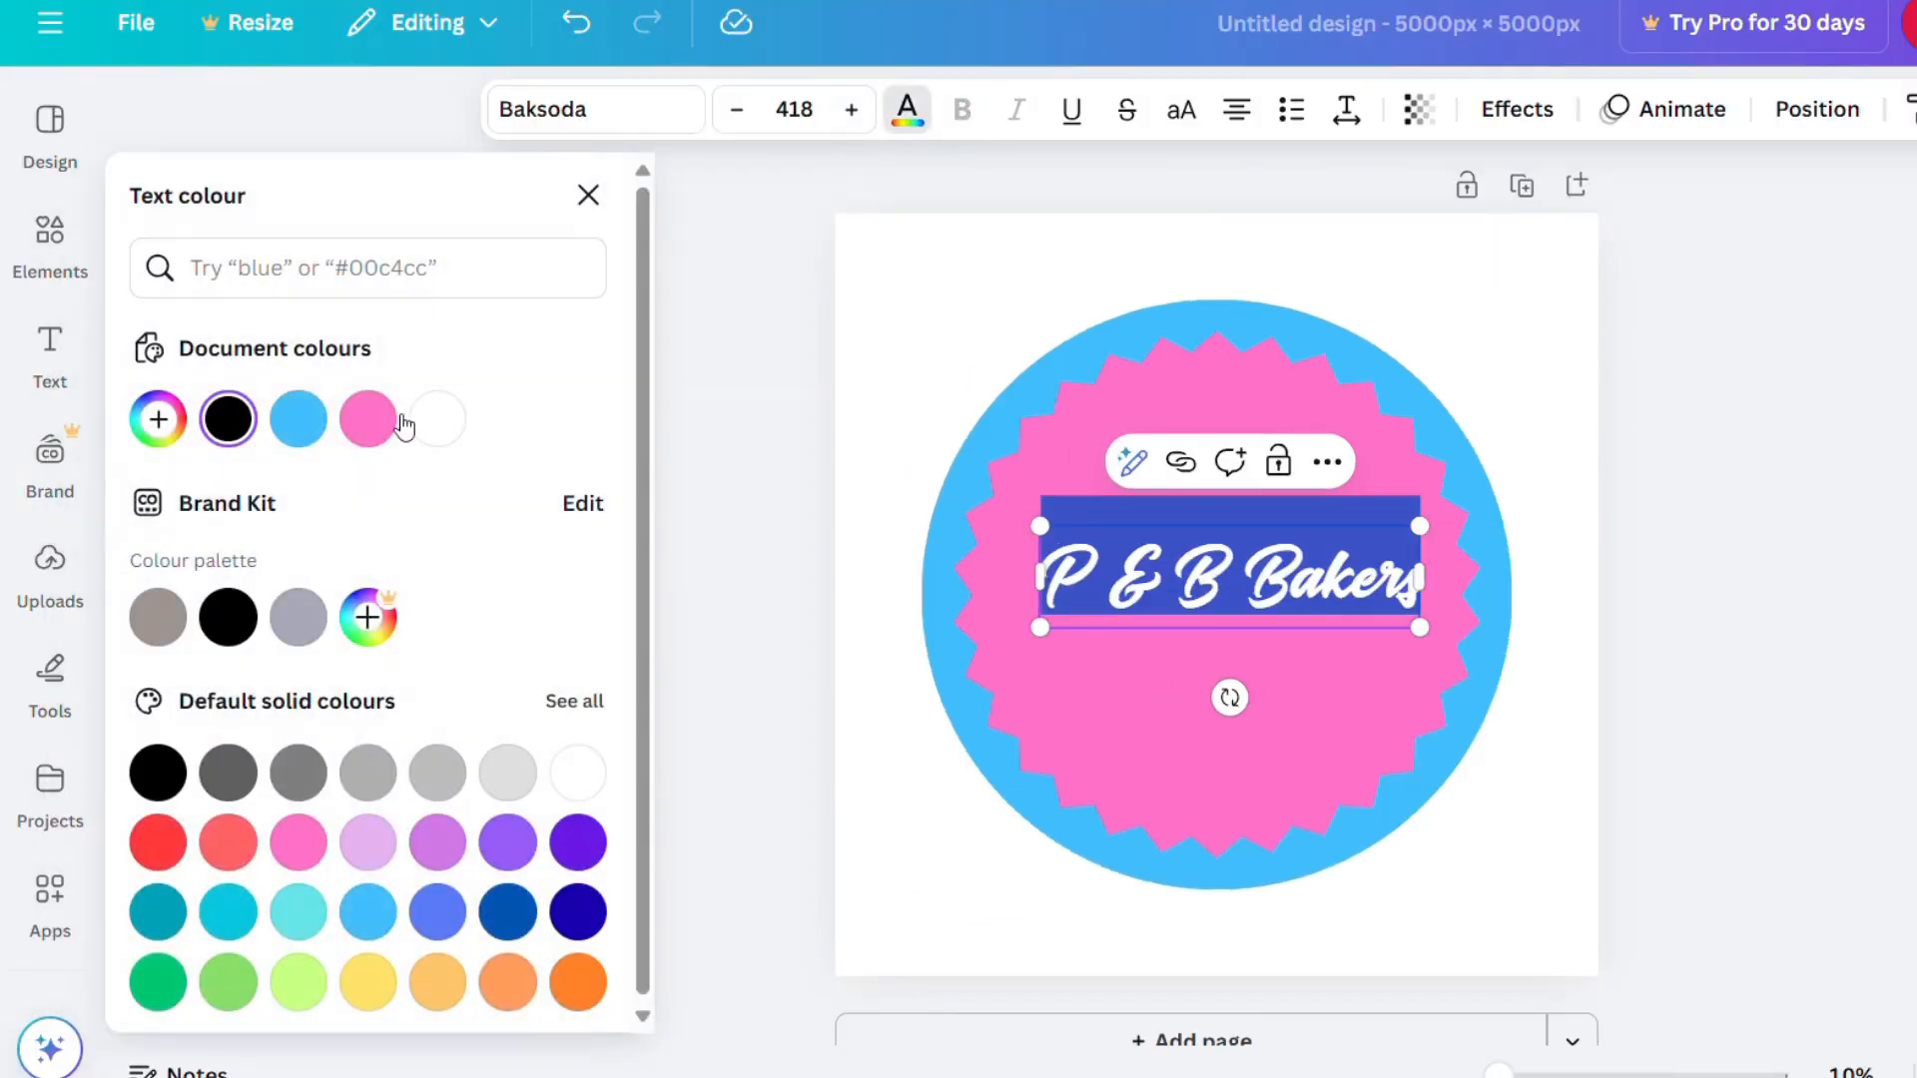
click(297, 419)
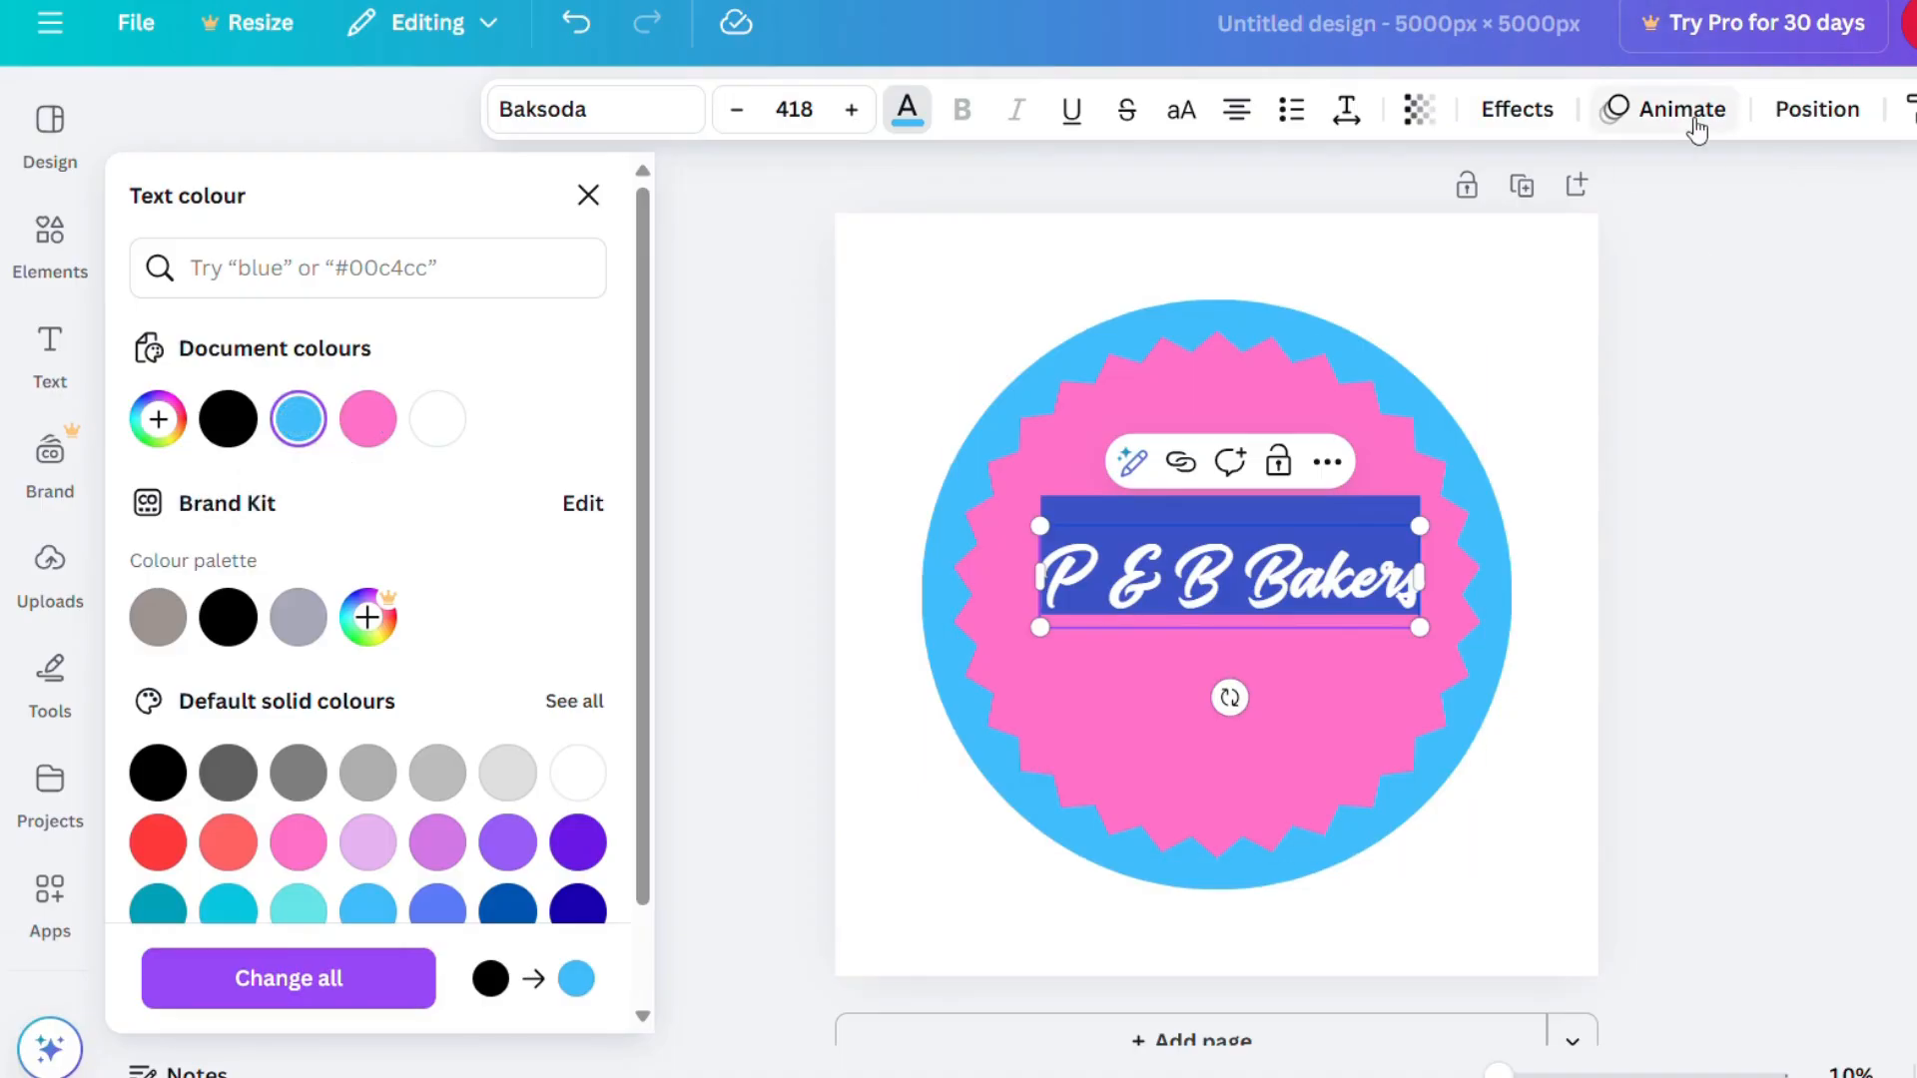
Apply the Outline effect to the "P & B Bakers" heading with a thickness of 74.
click(1505, 116)
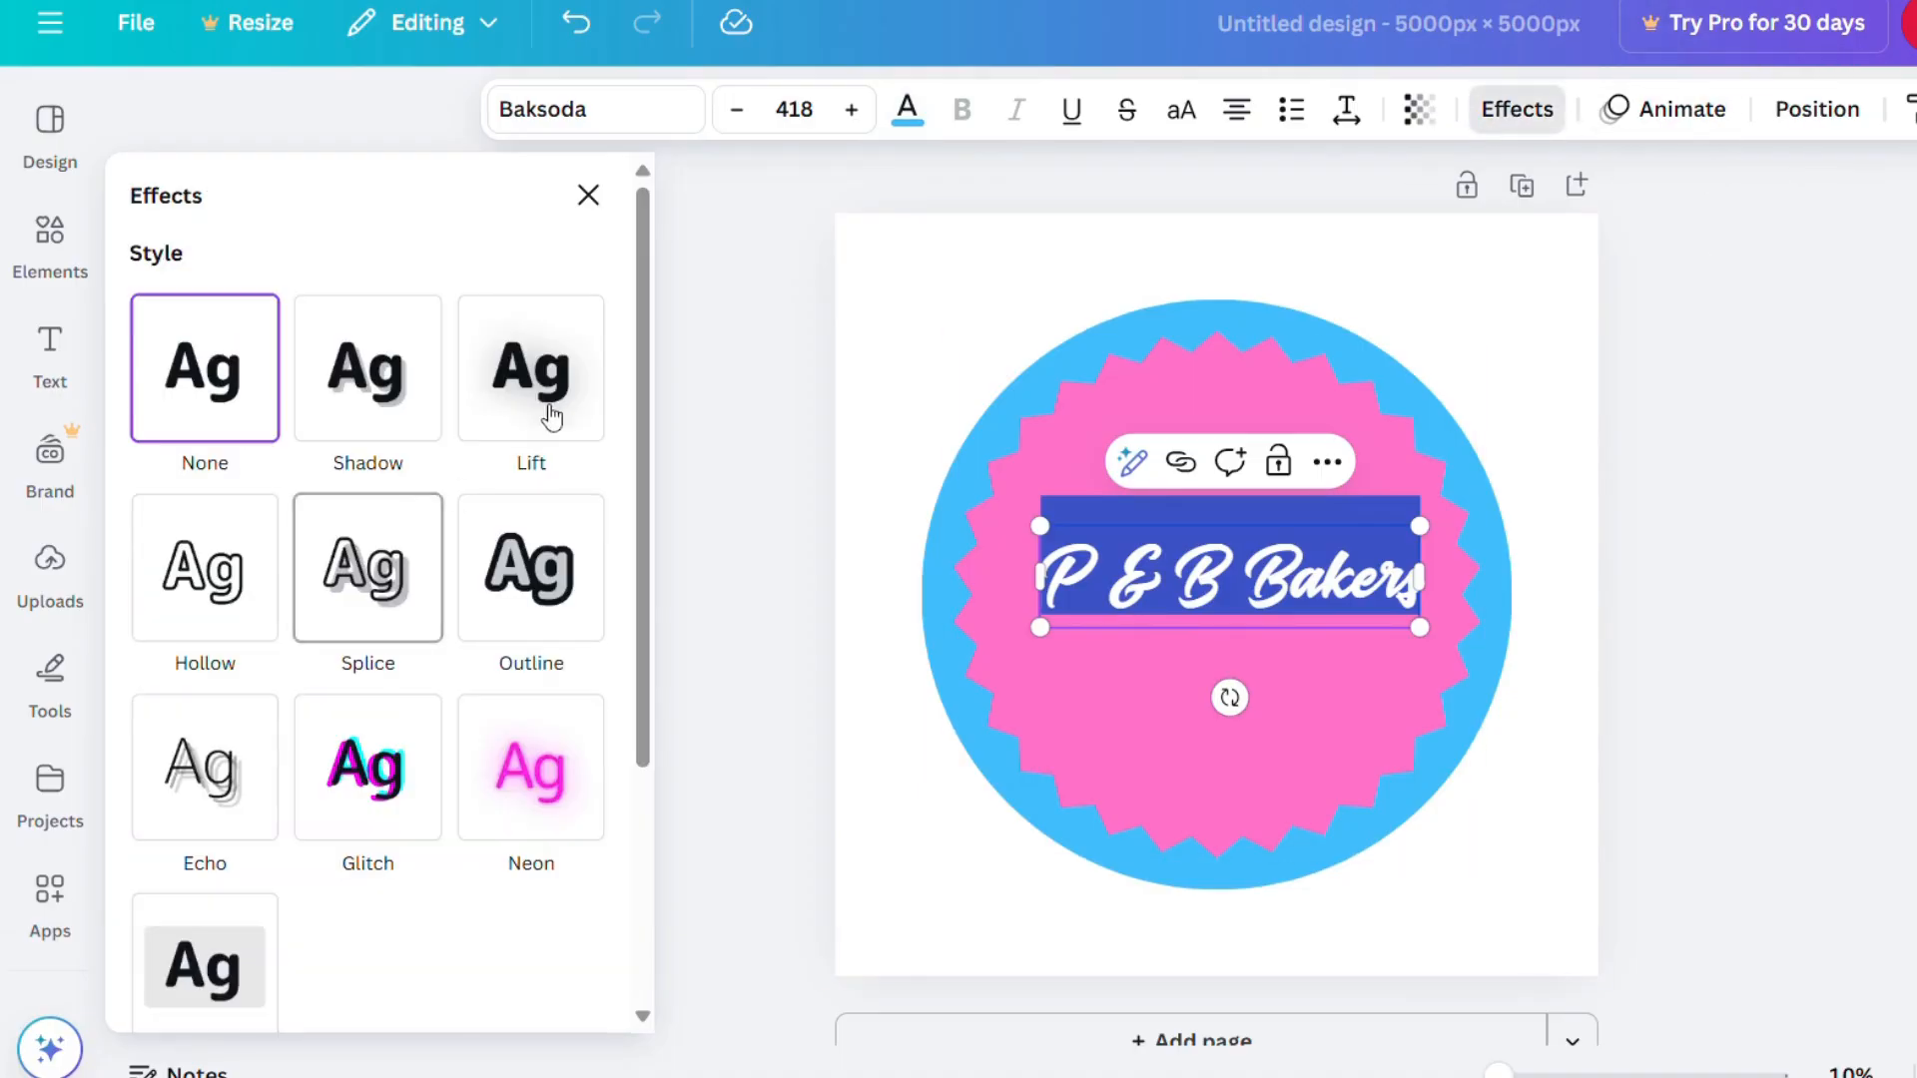
click(554, 621)
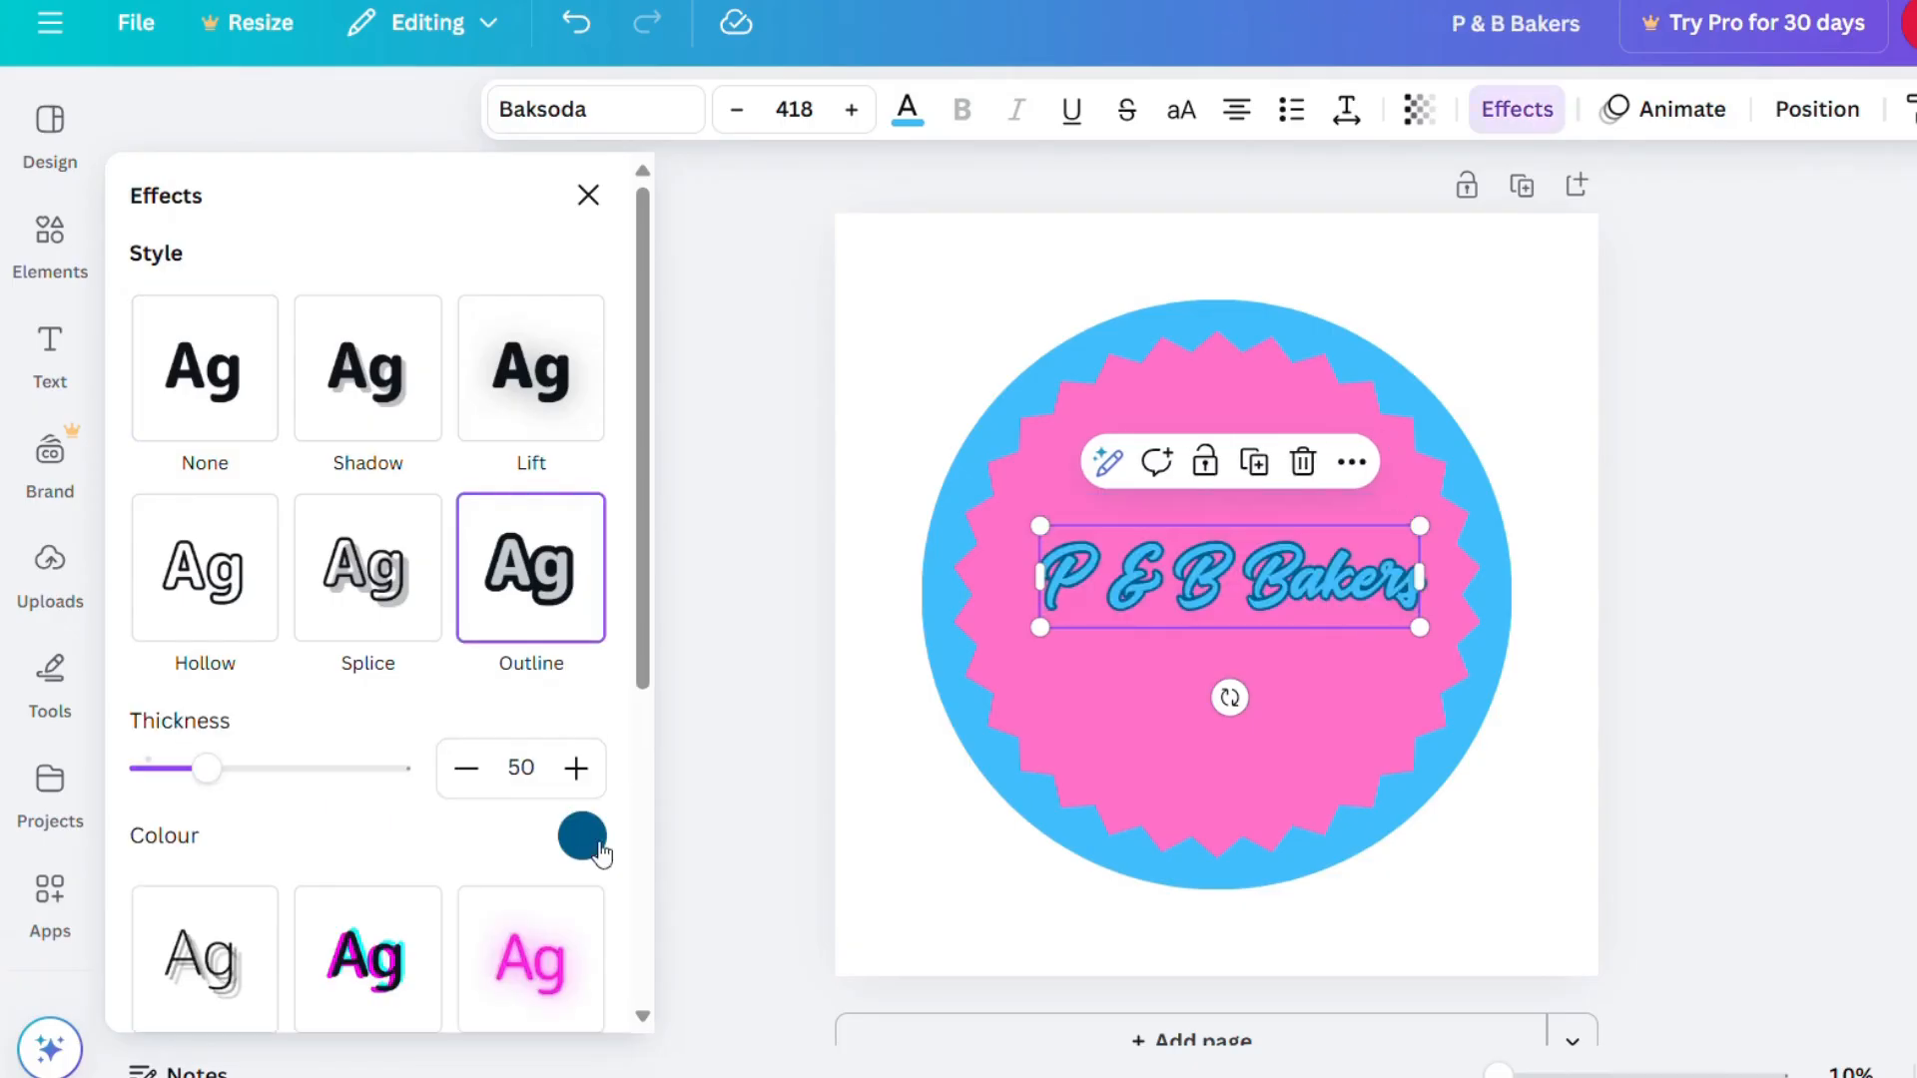
drag(208, 772, 237, 772)
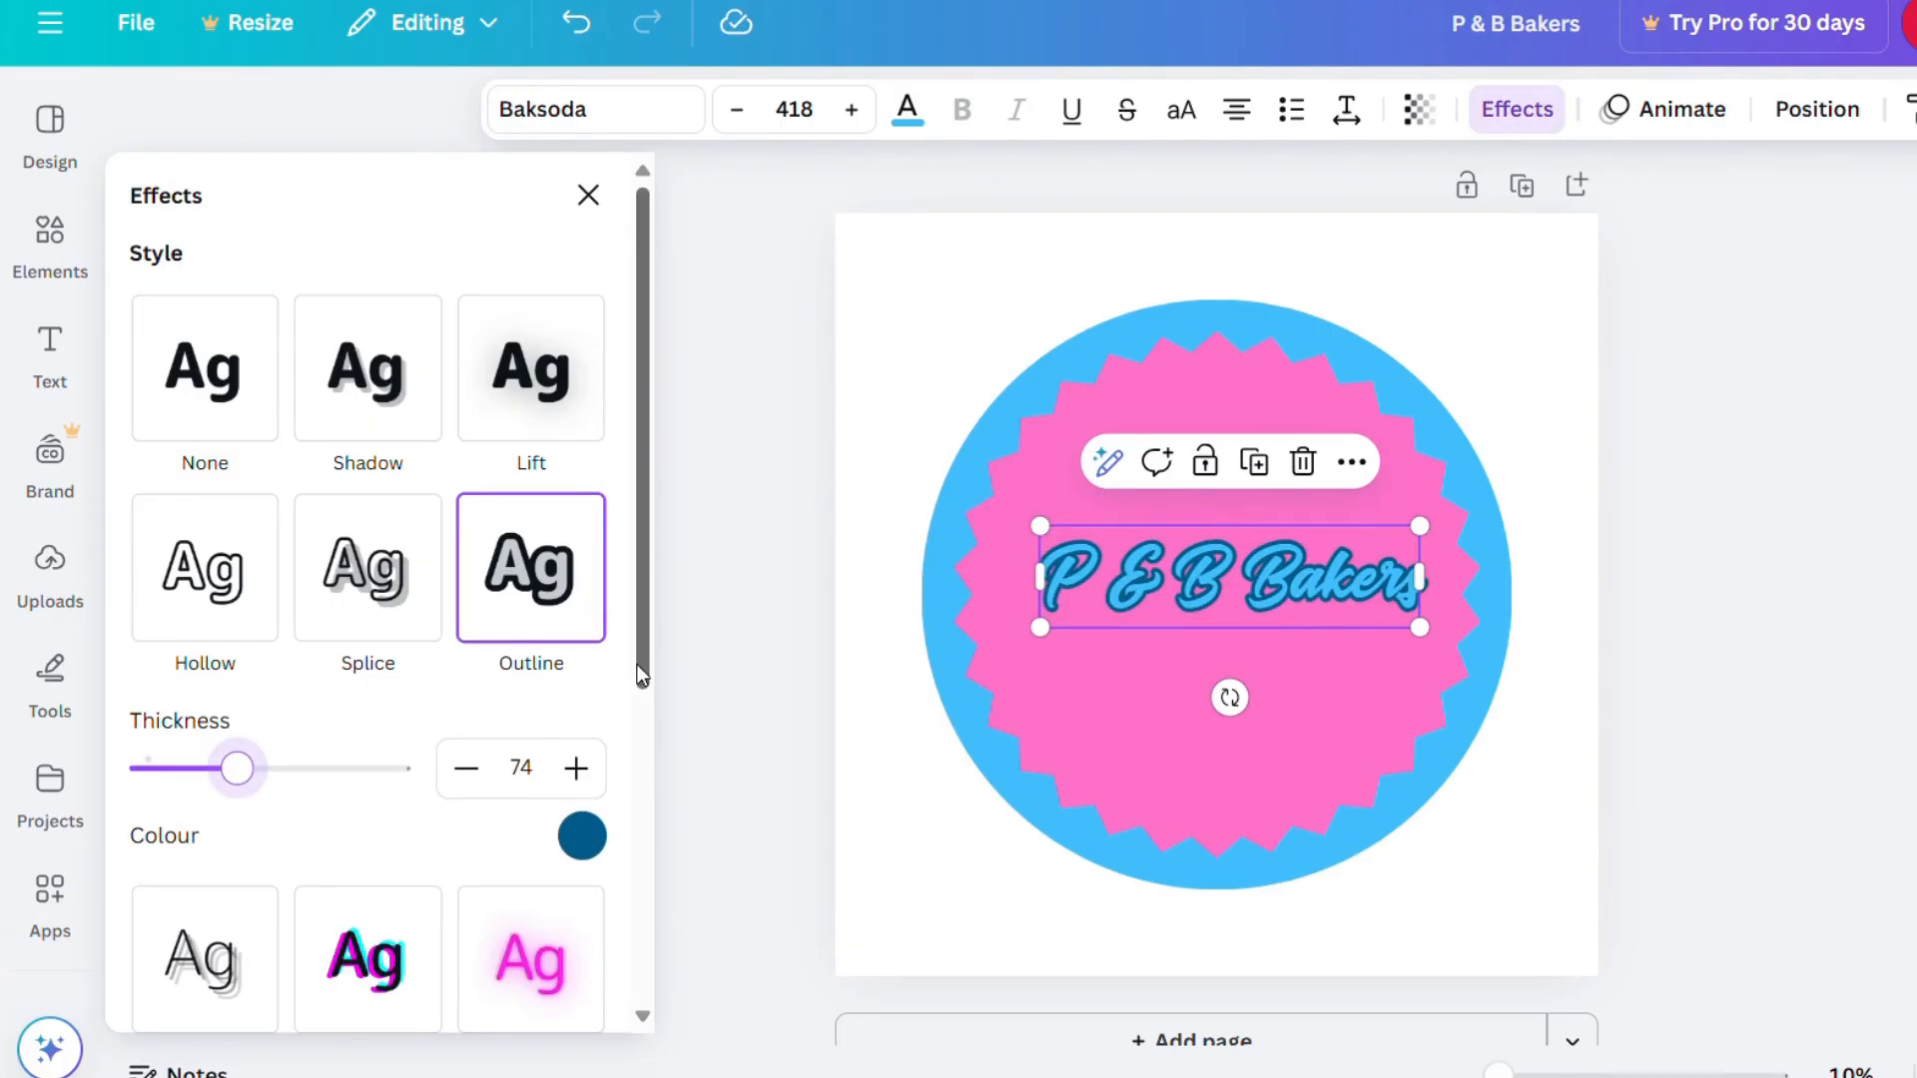
Curve the "P & B Bakers" heading with a value of 66 and place it along the pink seal's upper edge.
scroll(616, 1013, down, 5)
click(371, 914)
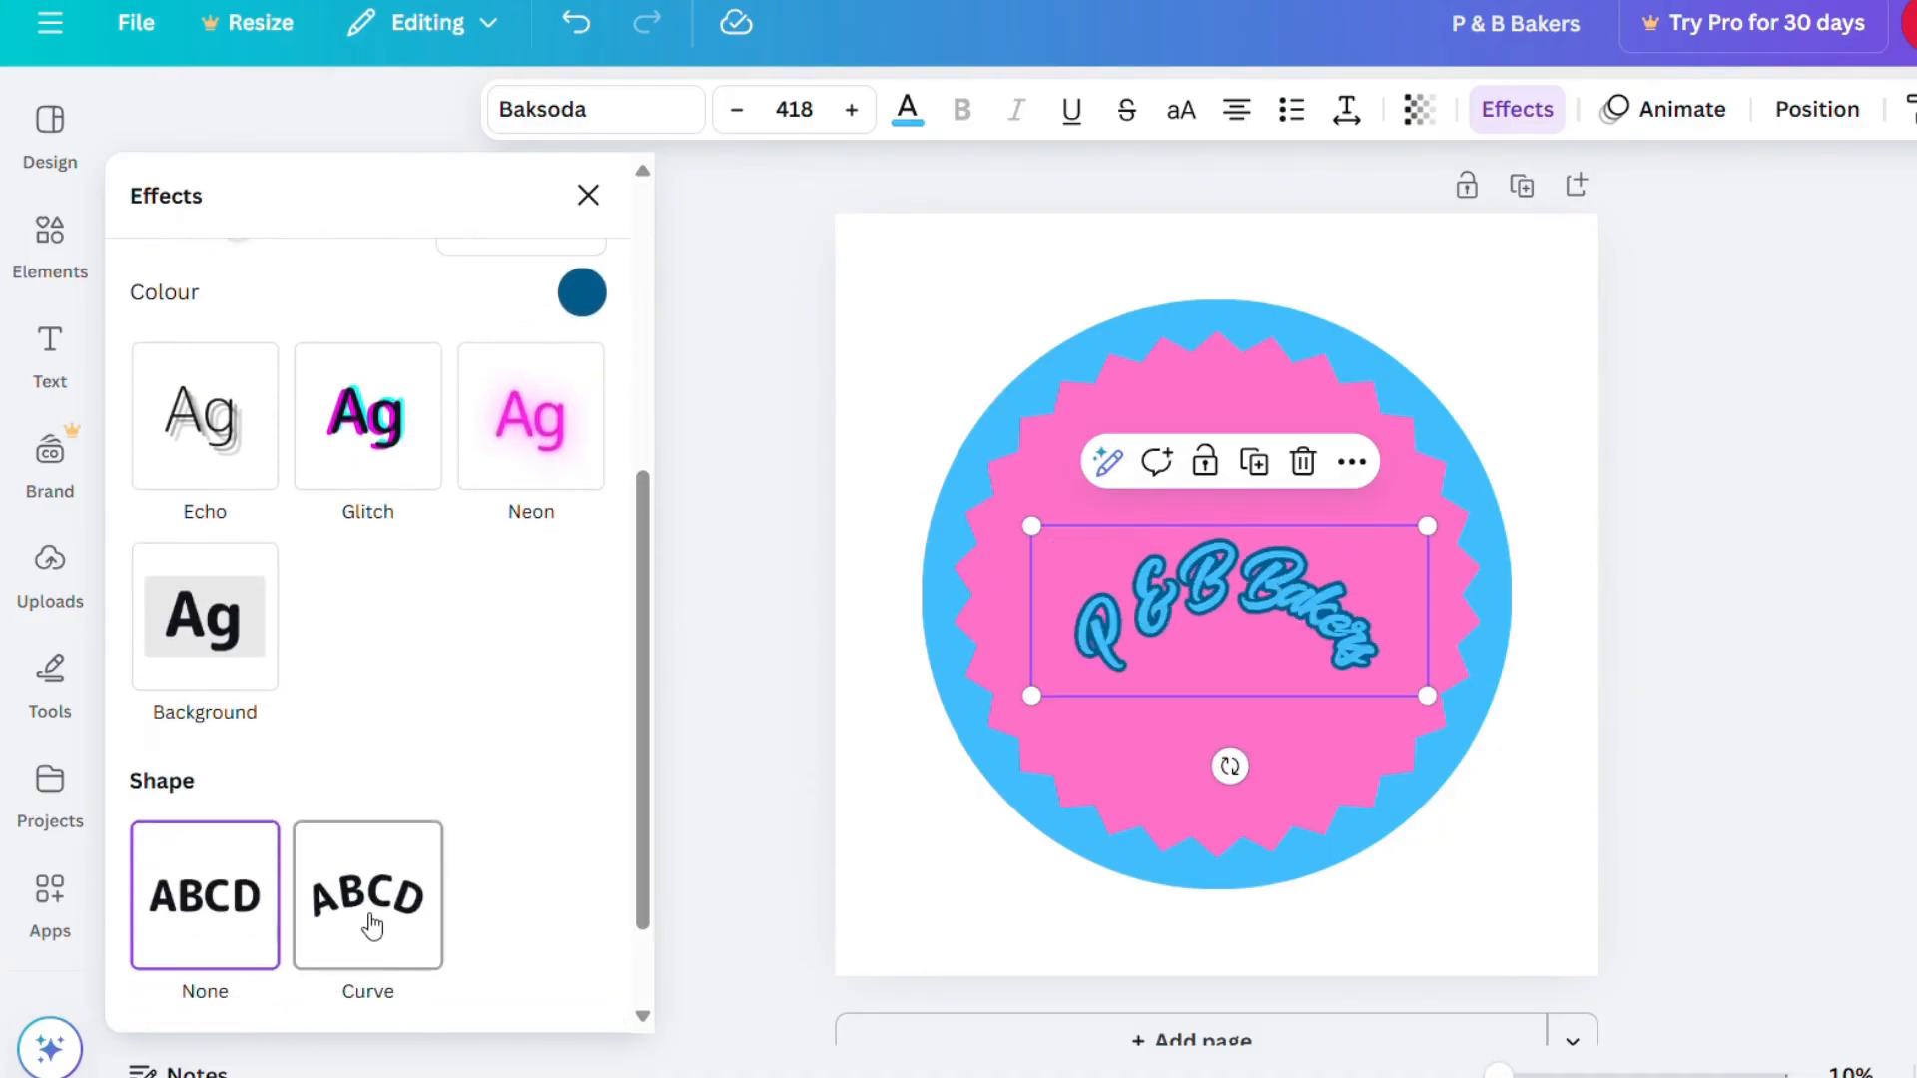
drag(1228, 629, 1226, 439)
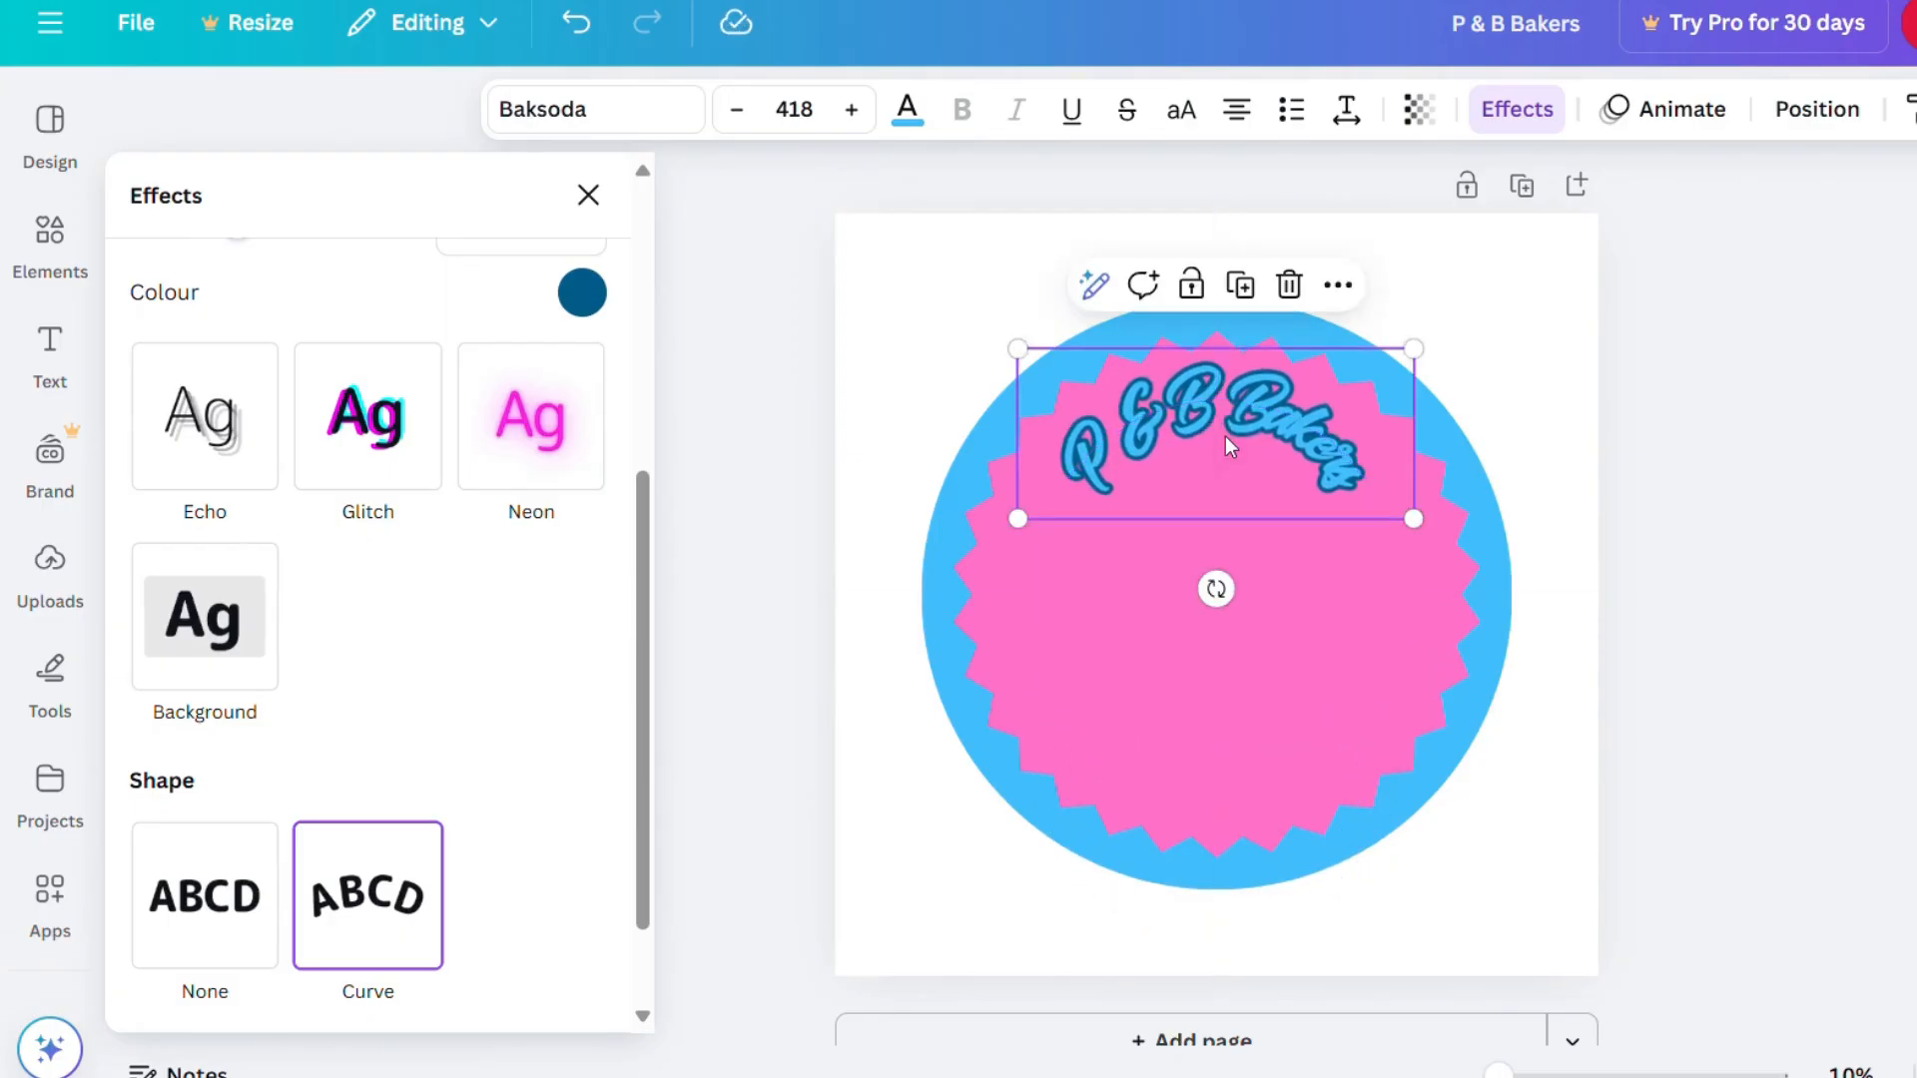
drag(646, 774, 650, 872)
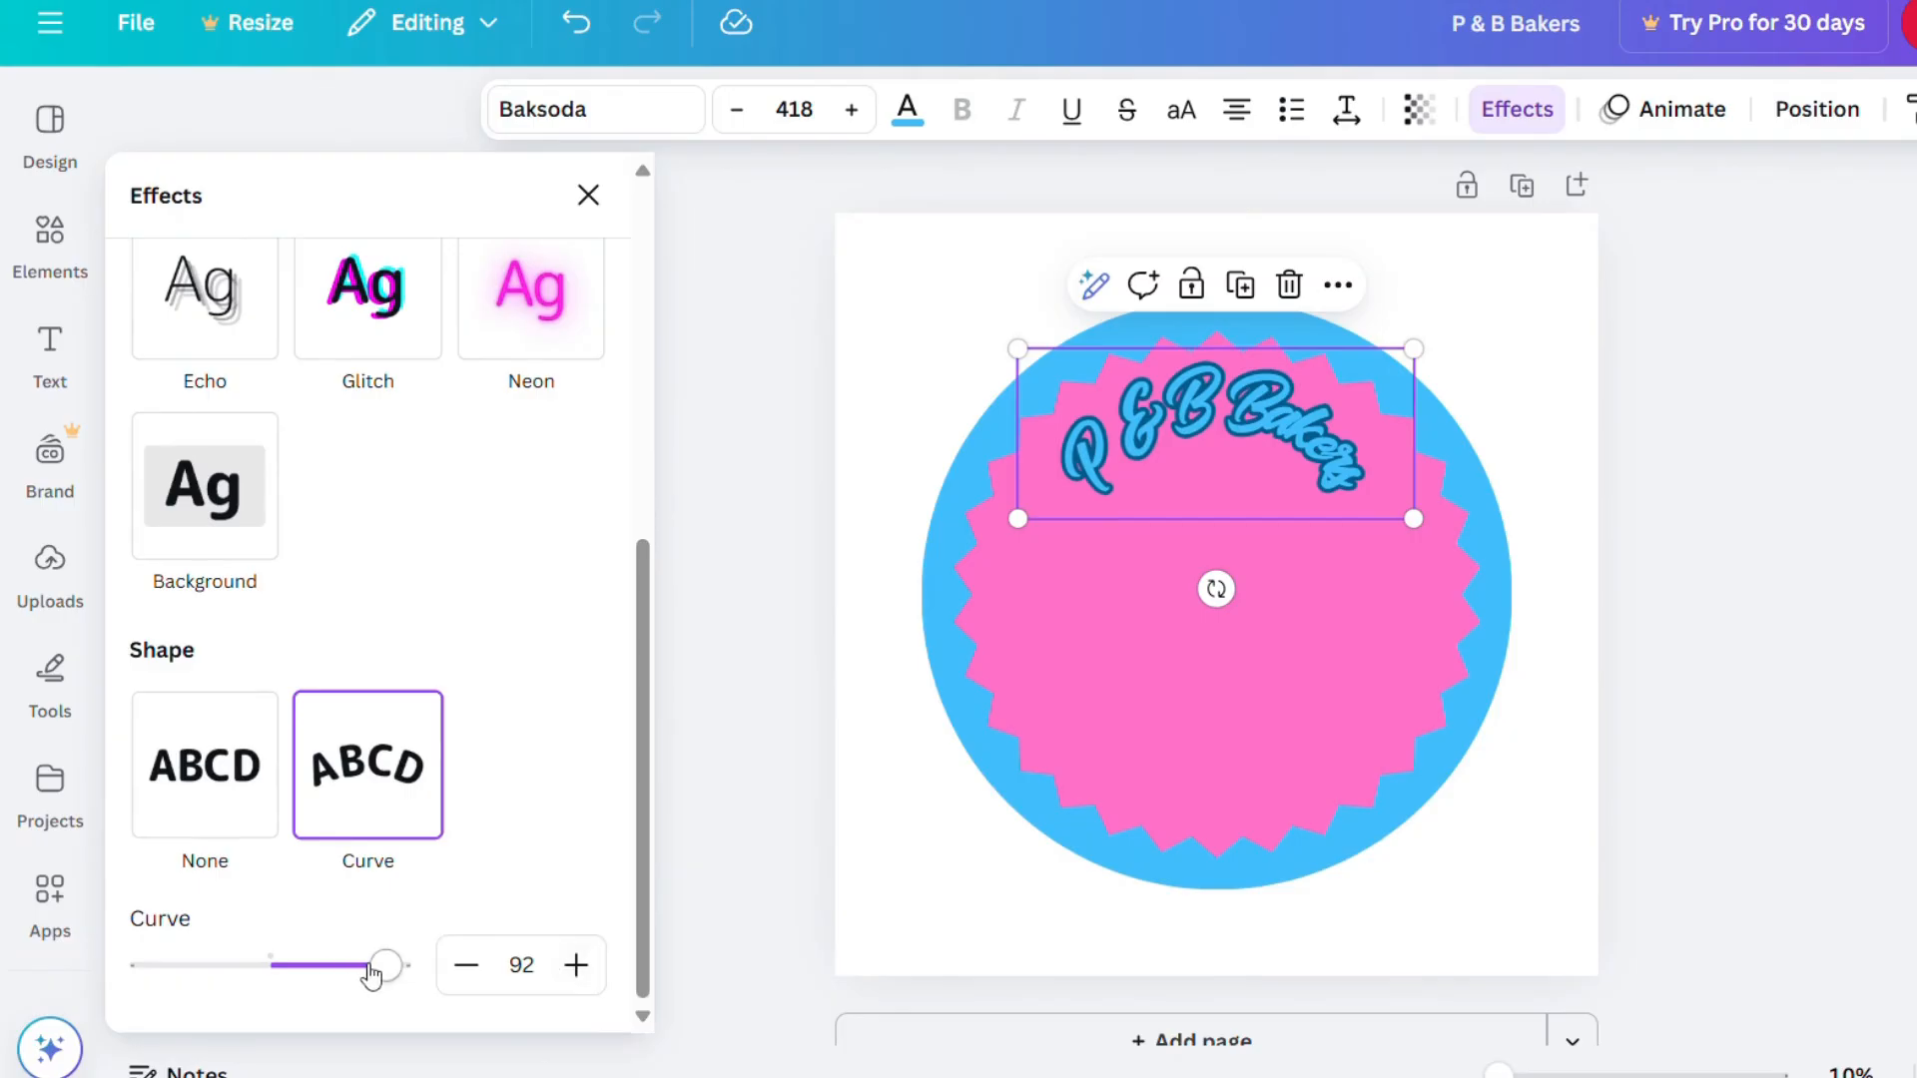
drag(390, 973, 361, 974)
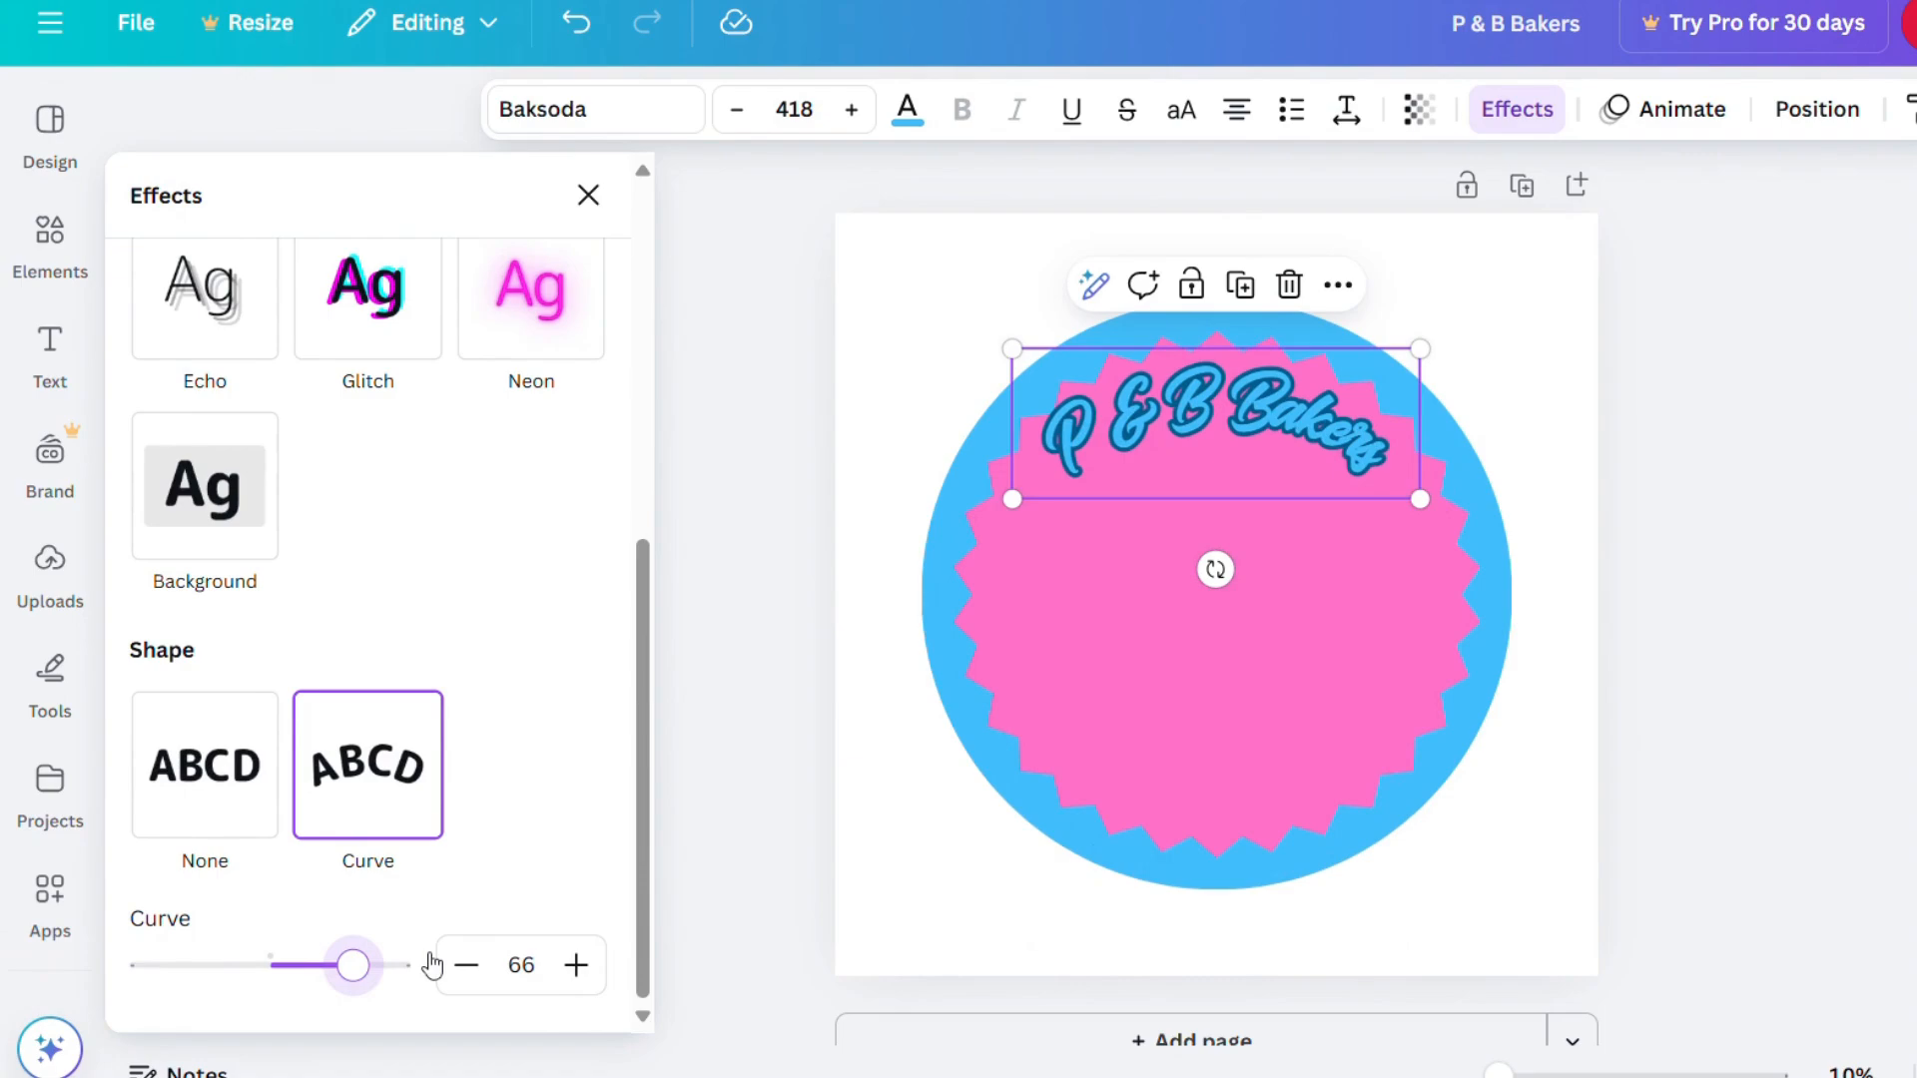
Duplicate the curved heading, place the copy in the lower part of the seal and set its curve to -96.
click(1239, 286)
drag(1240, 449, 1244, 901)
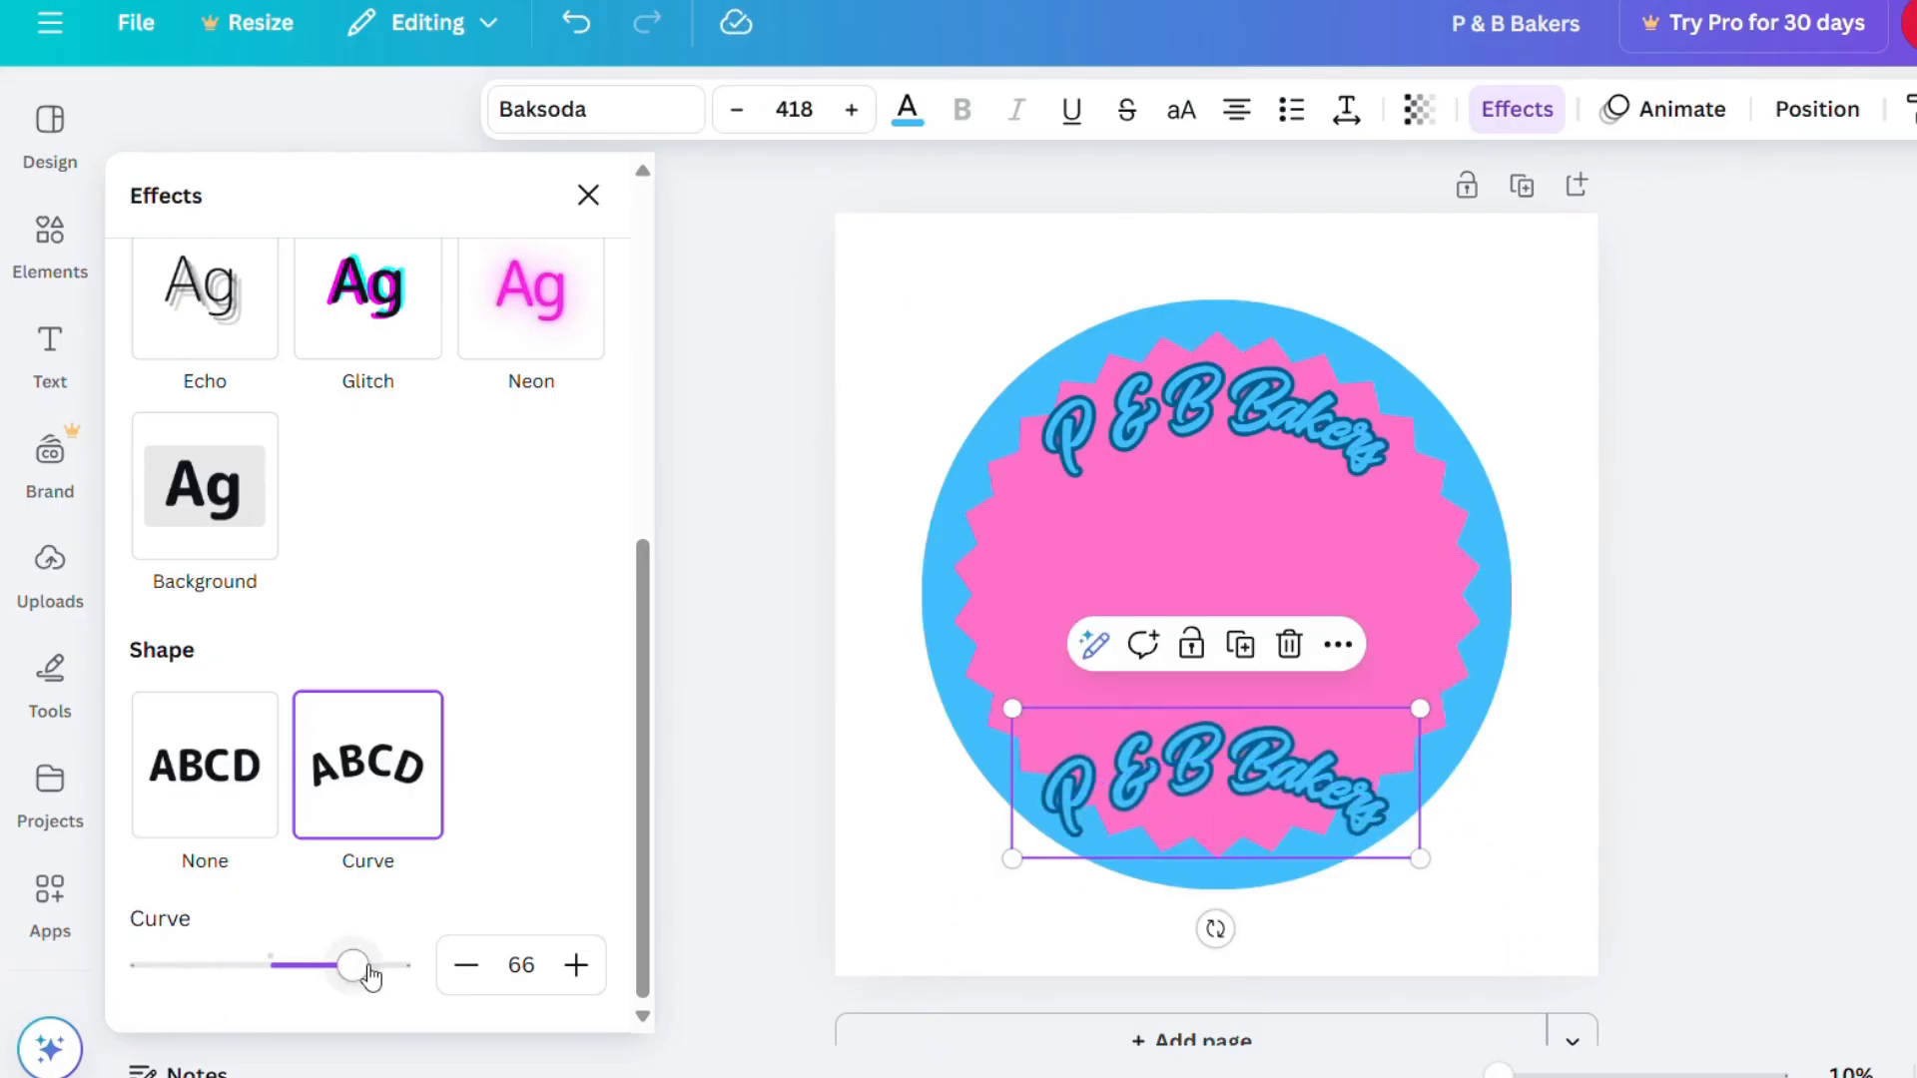
drag(354, 973, 150, 964)
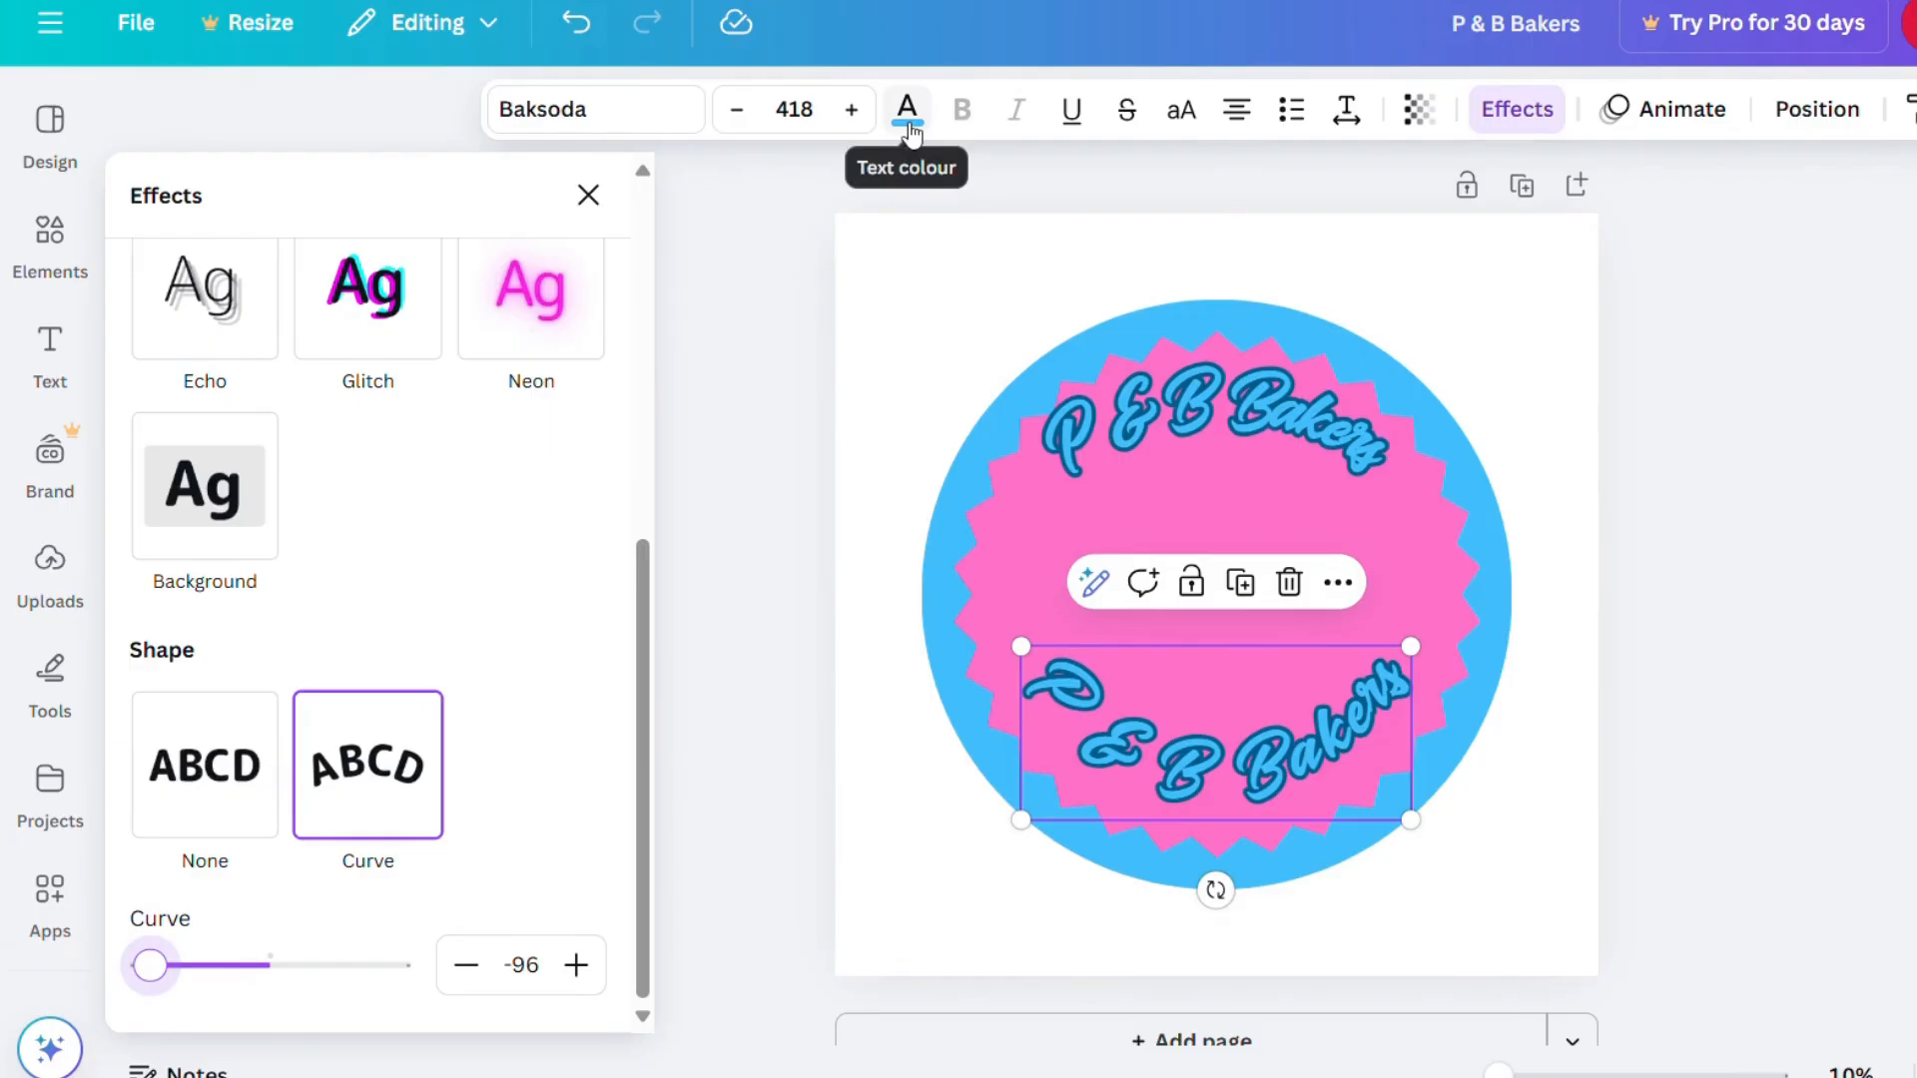
Remove the outline effect from the lower text and colour it dark azure (#005180).
scroll(299, 672, up, 6)
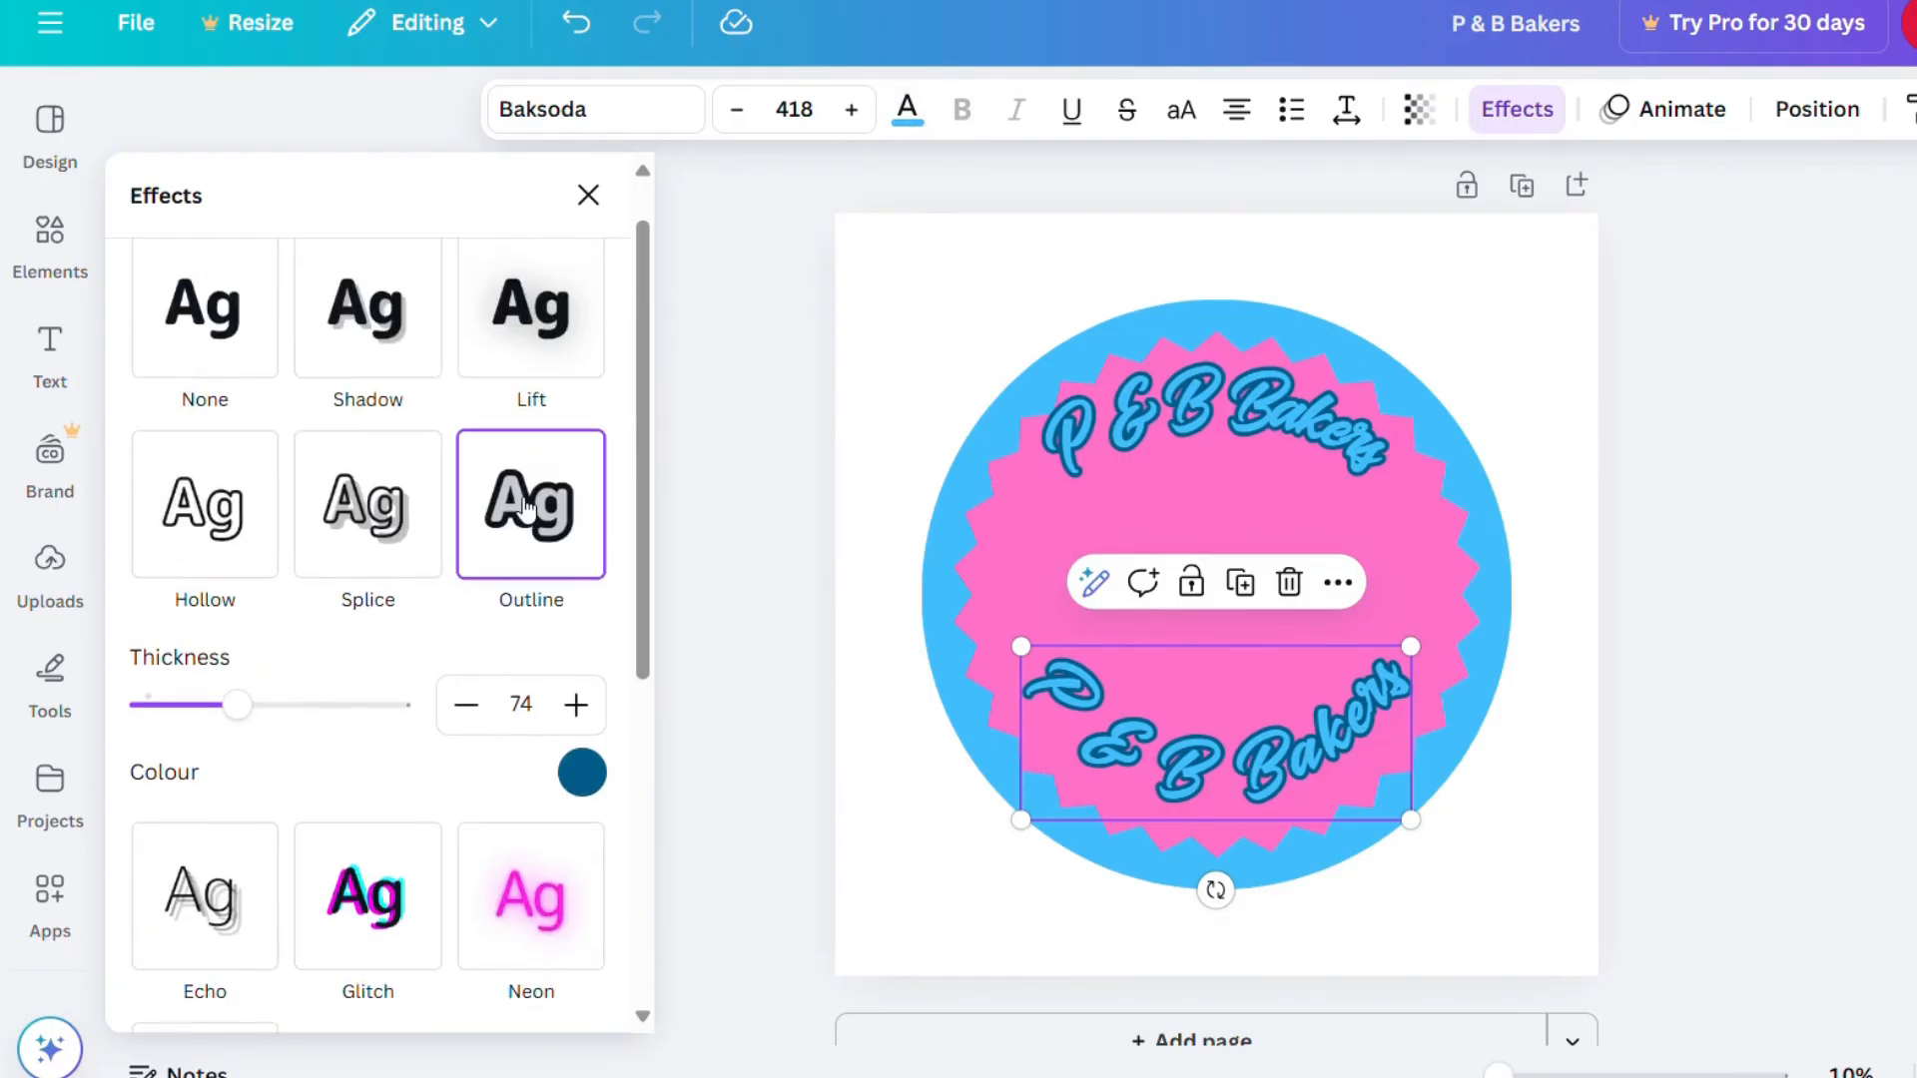
click(526, 506)
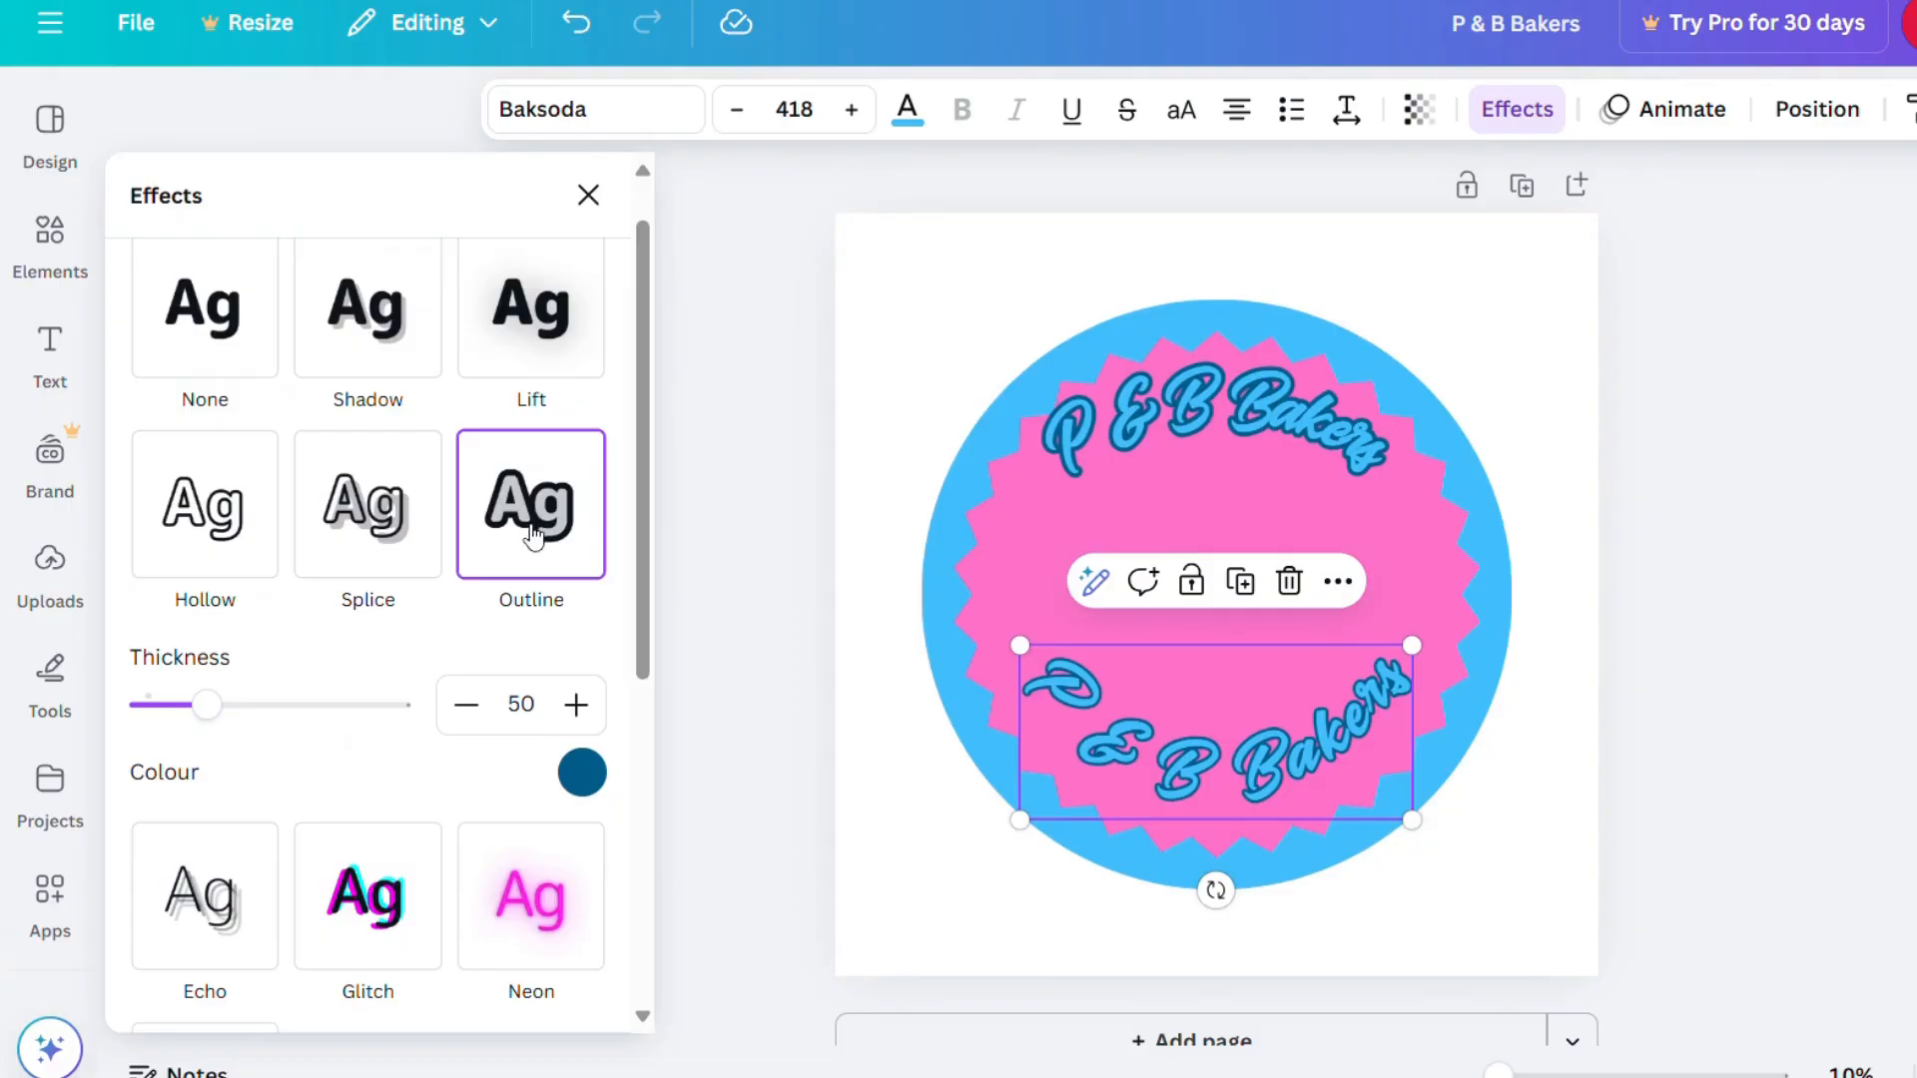
click(190, 371)
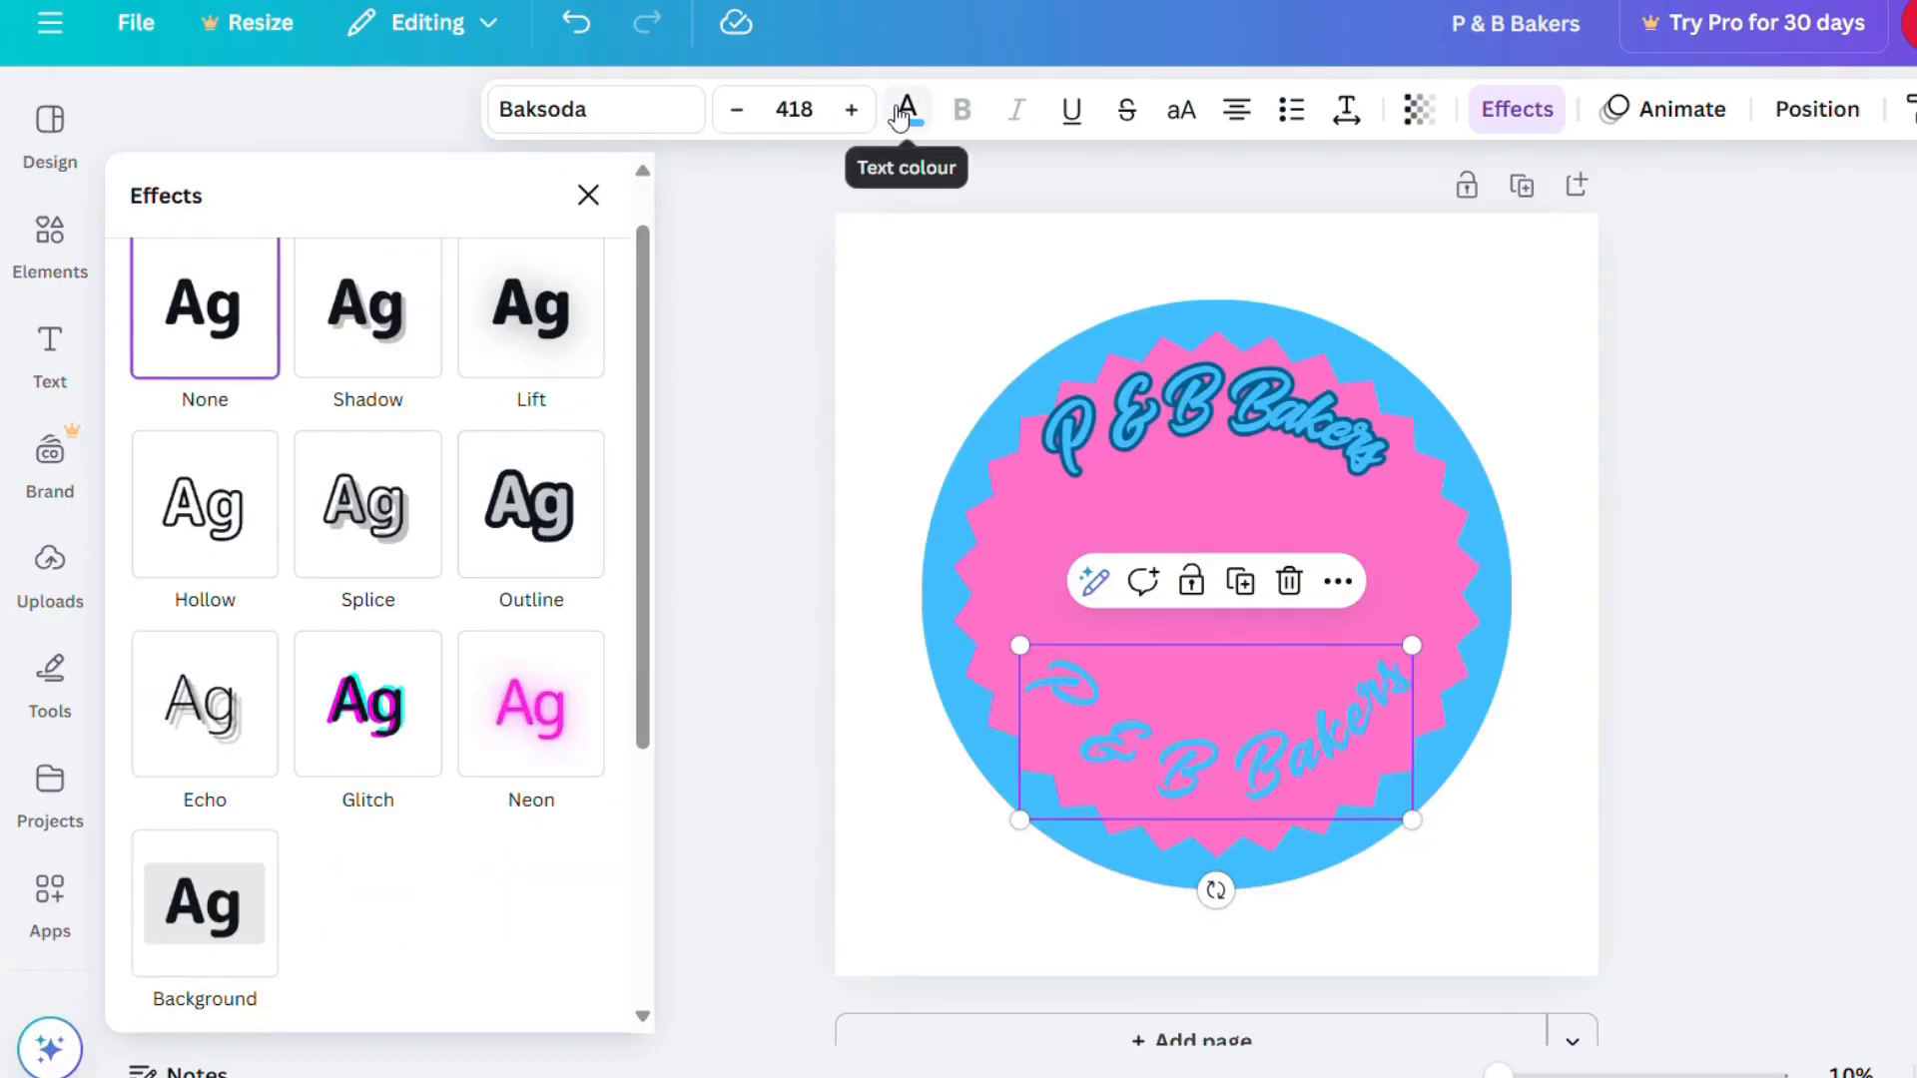
click(903, 110)
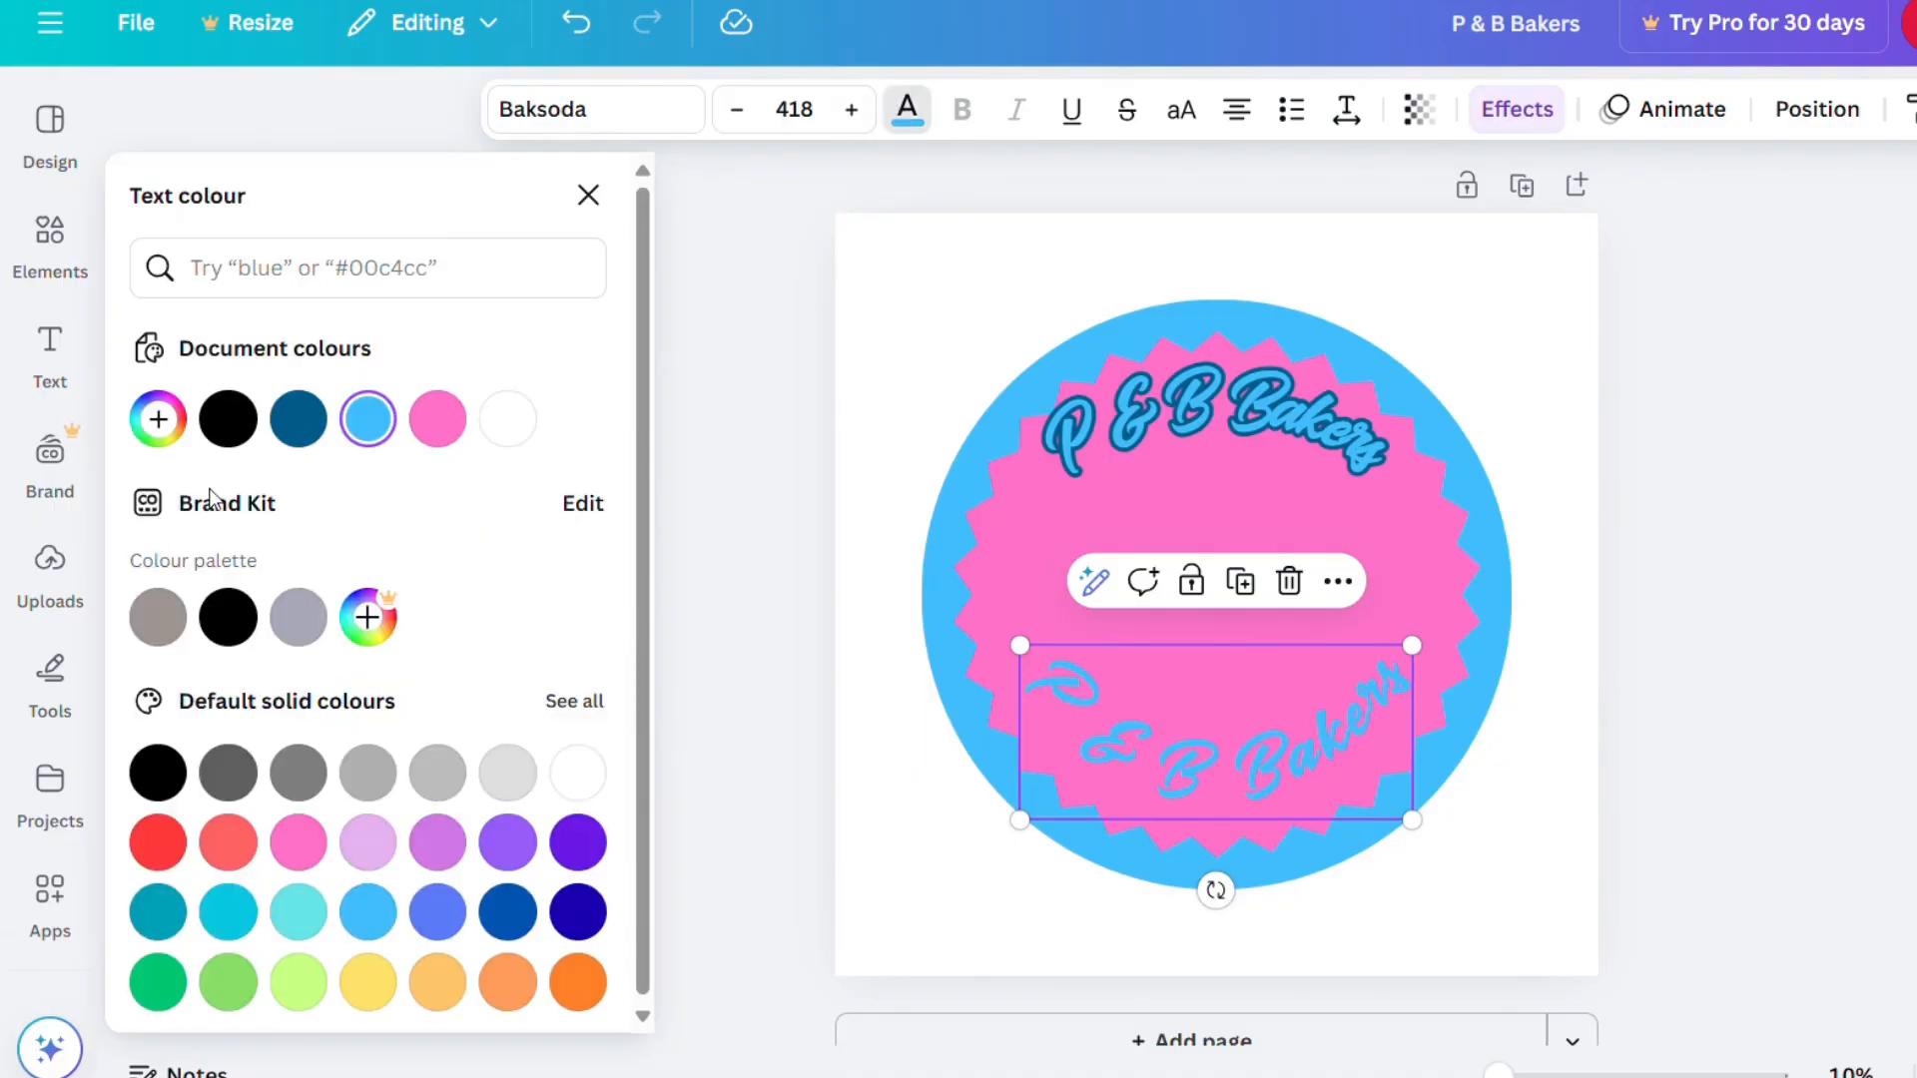
click(297, 418)
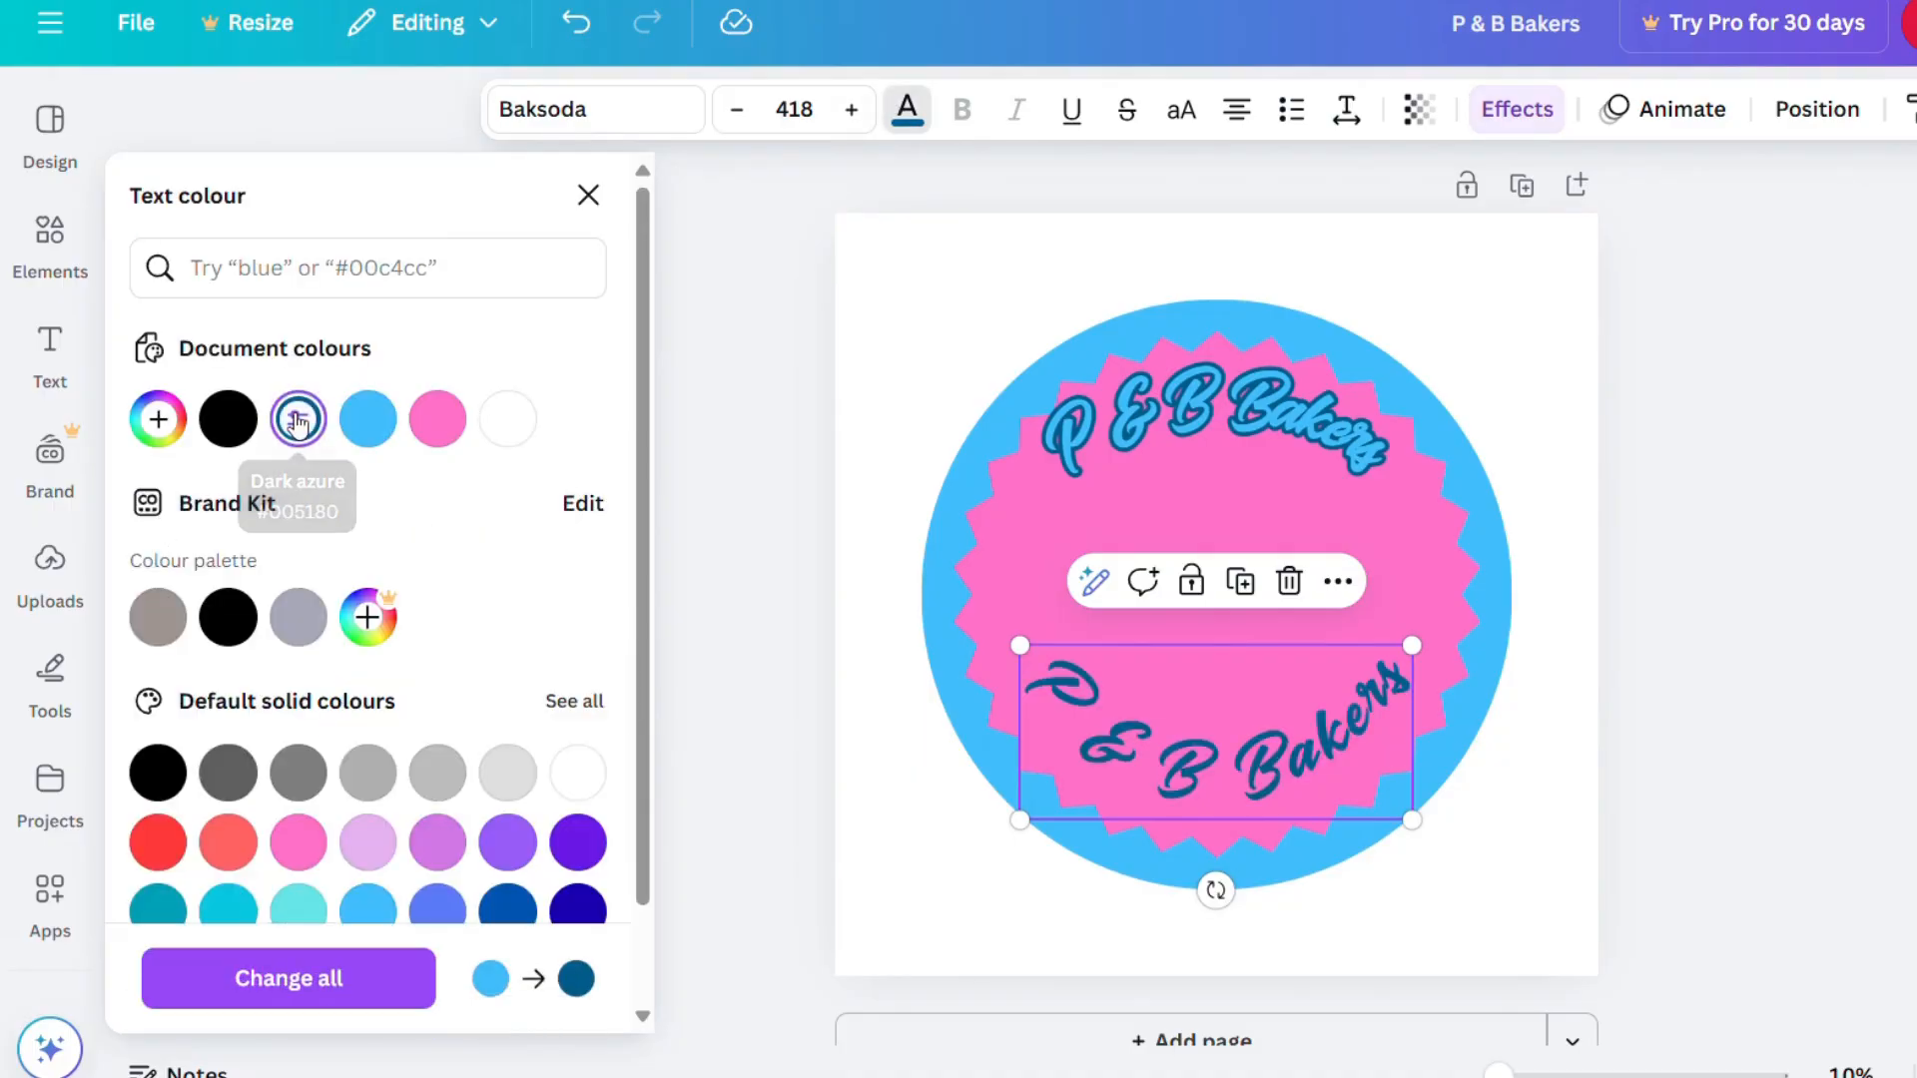
Replace the lower text with "Since 1990" and set its font to Noto Serif.
double_click(1108, 751)
text(S)
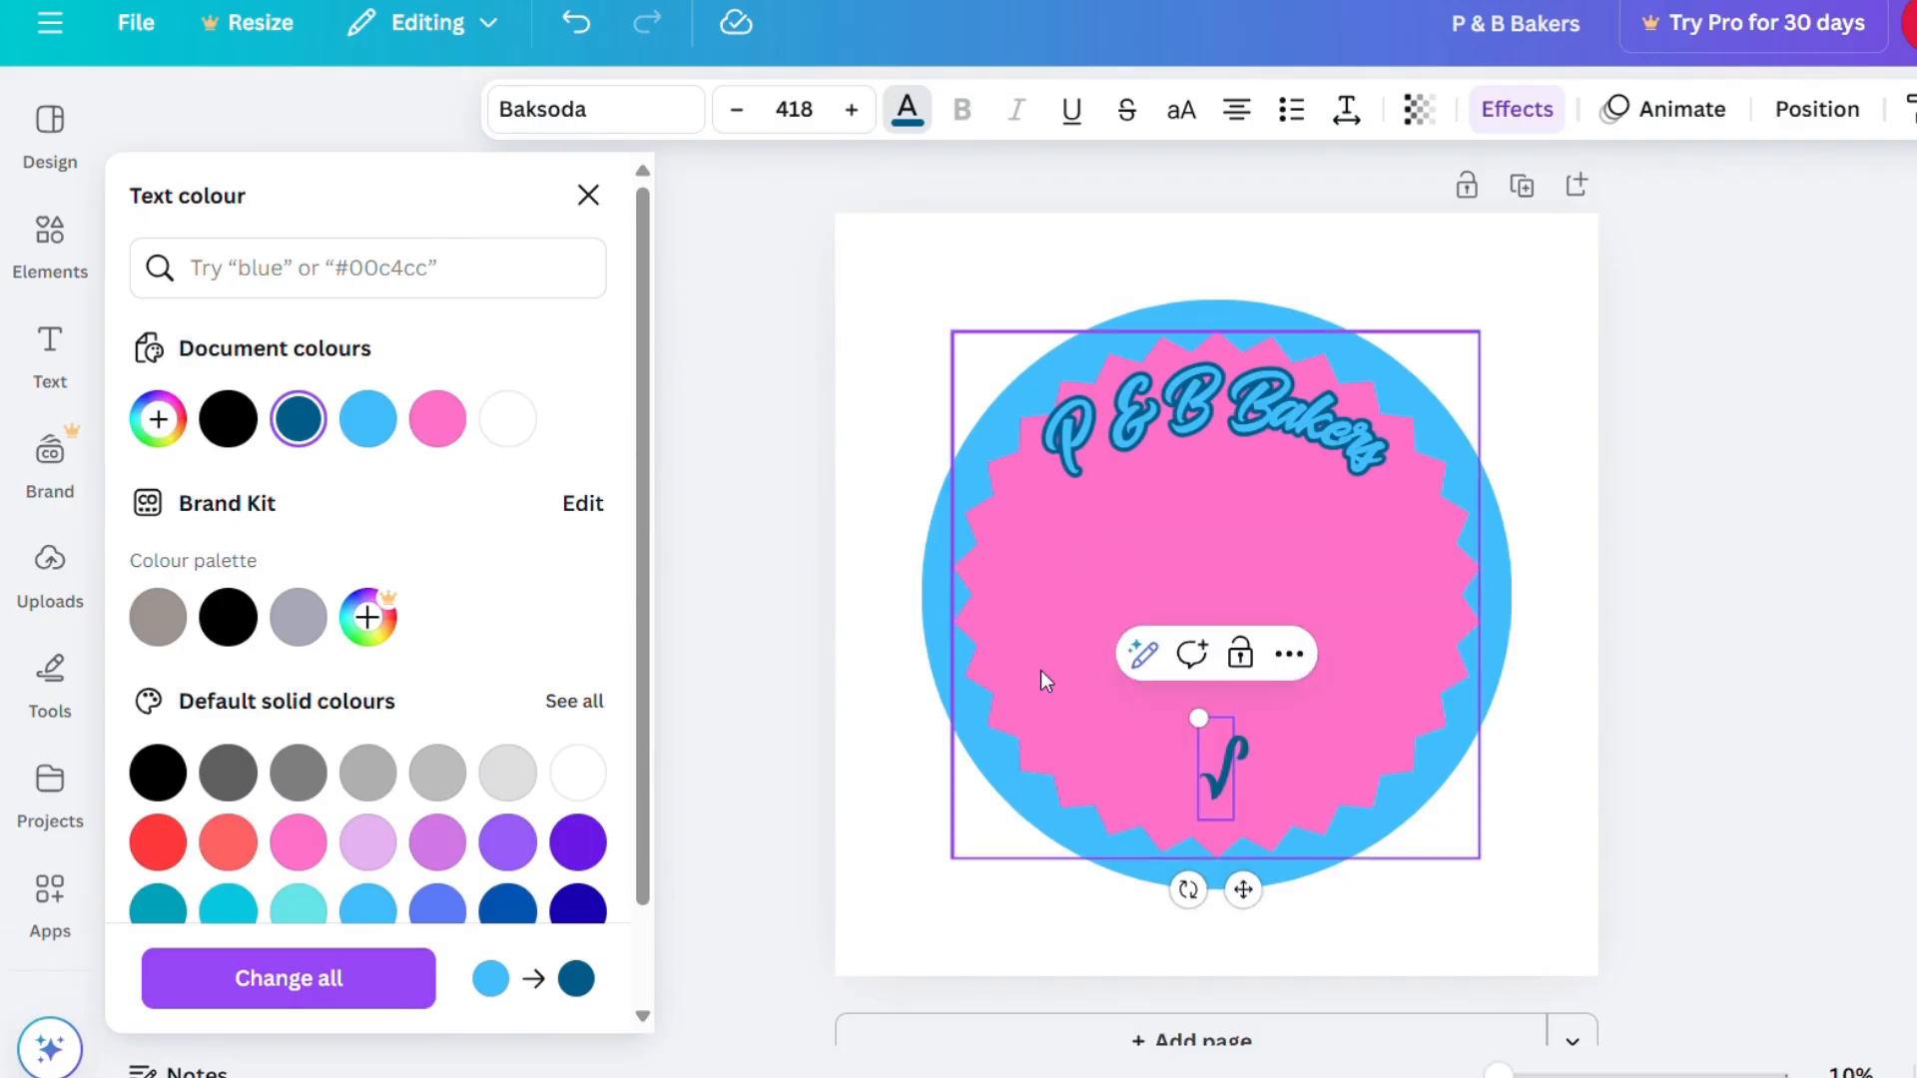
text(in)
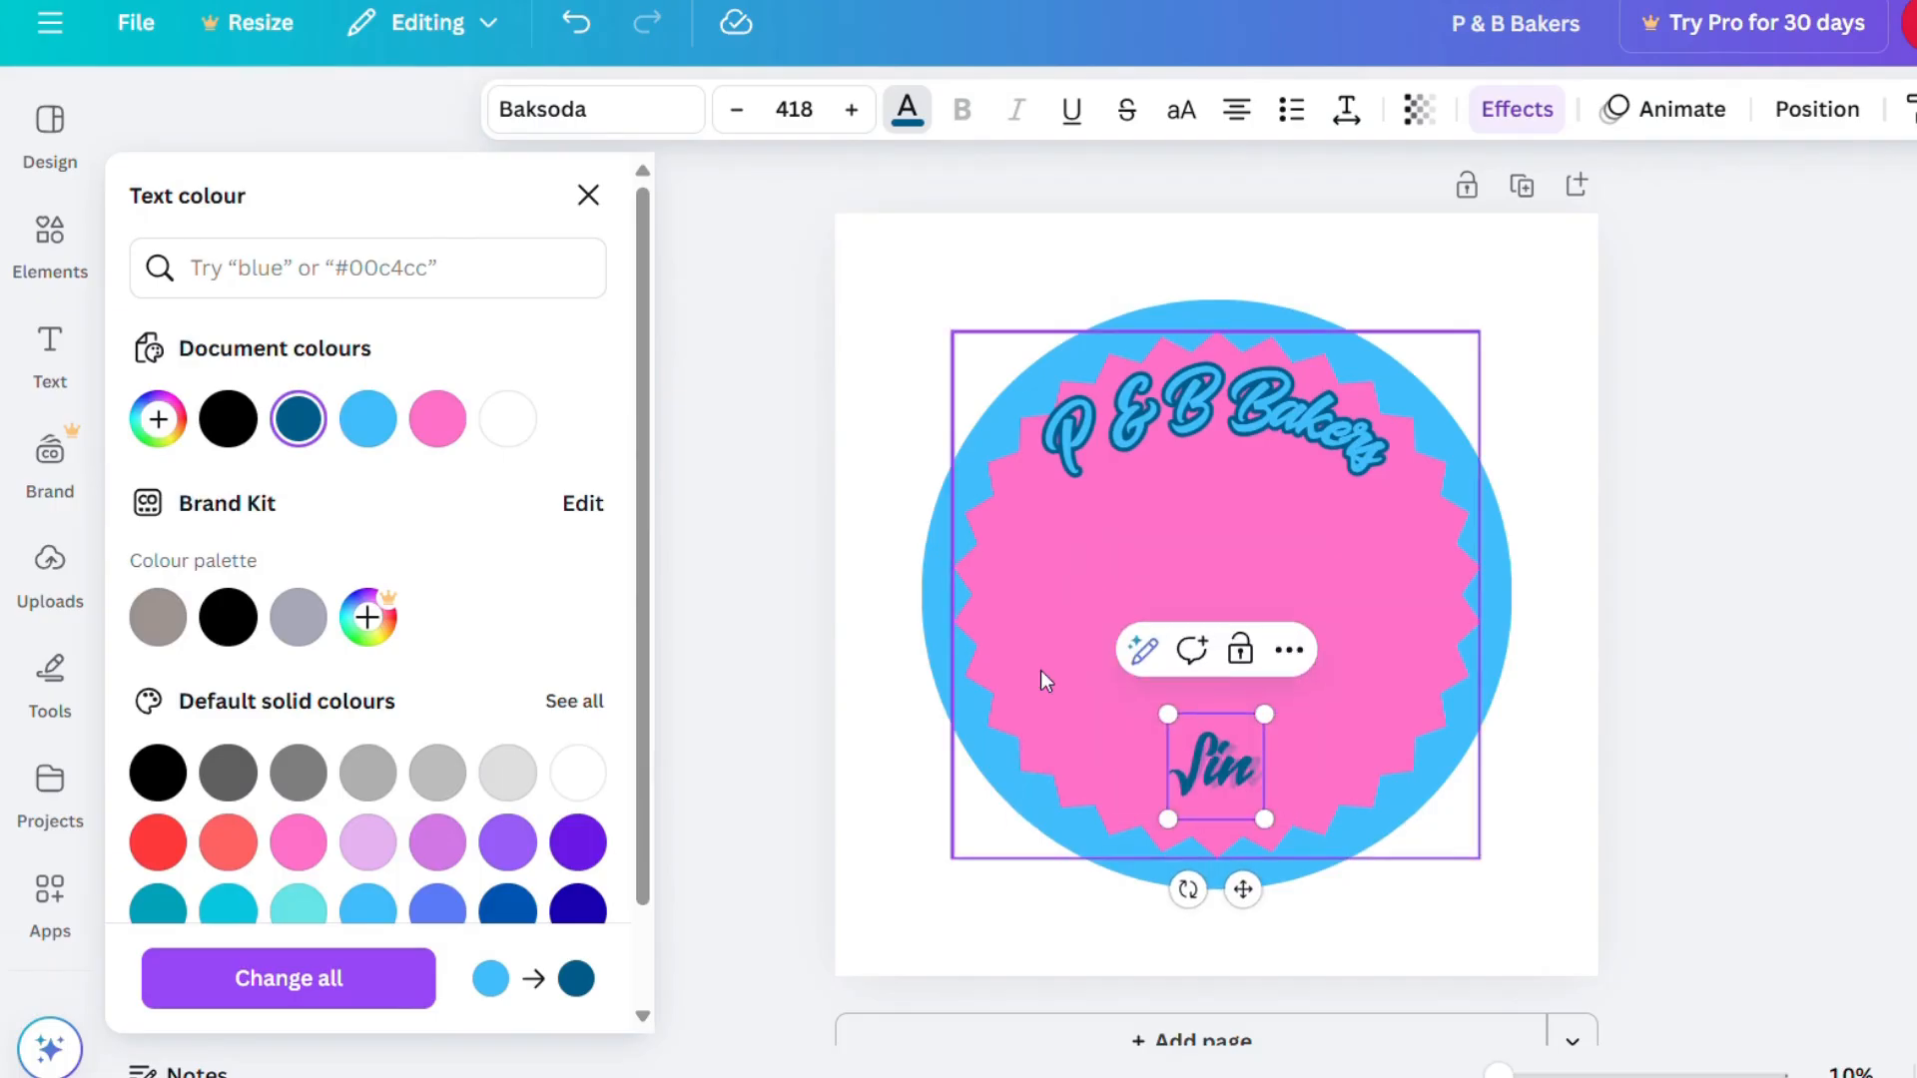
text(ce 1990)
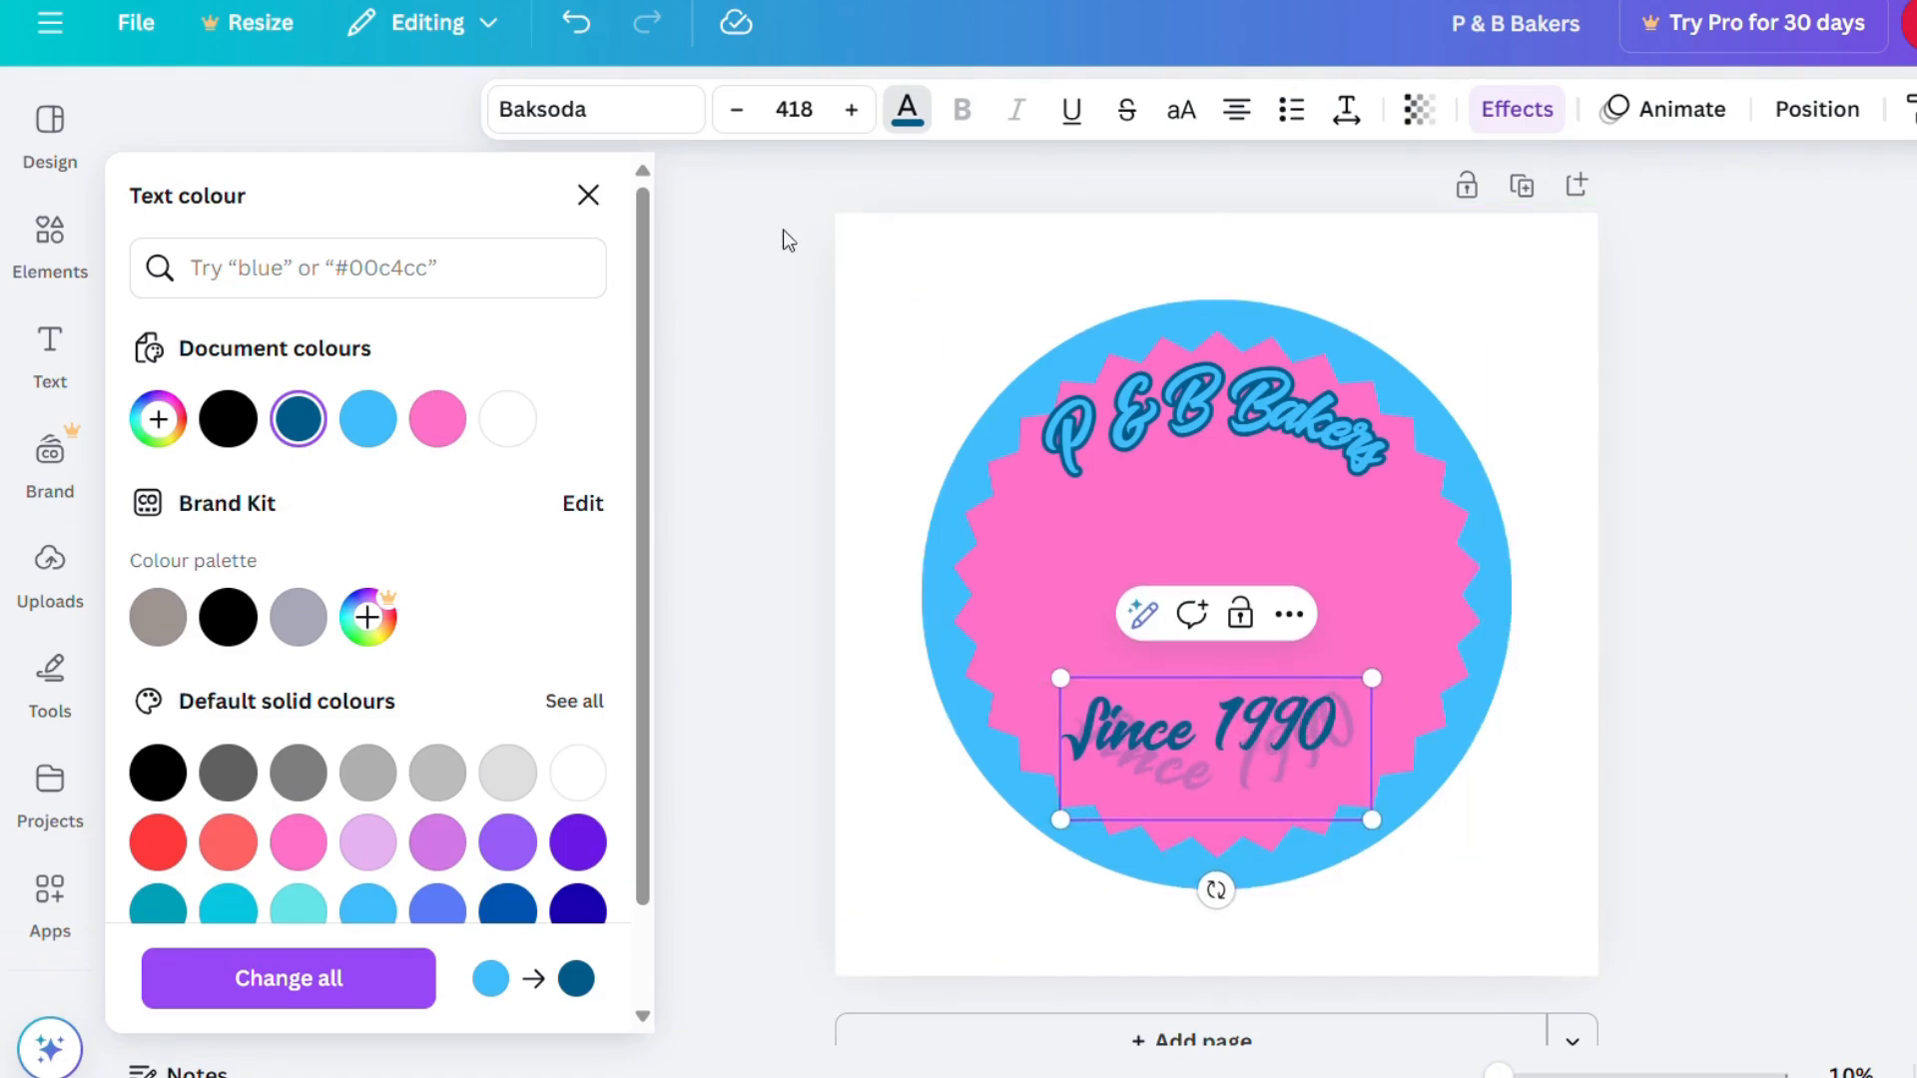
click(588, 114)
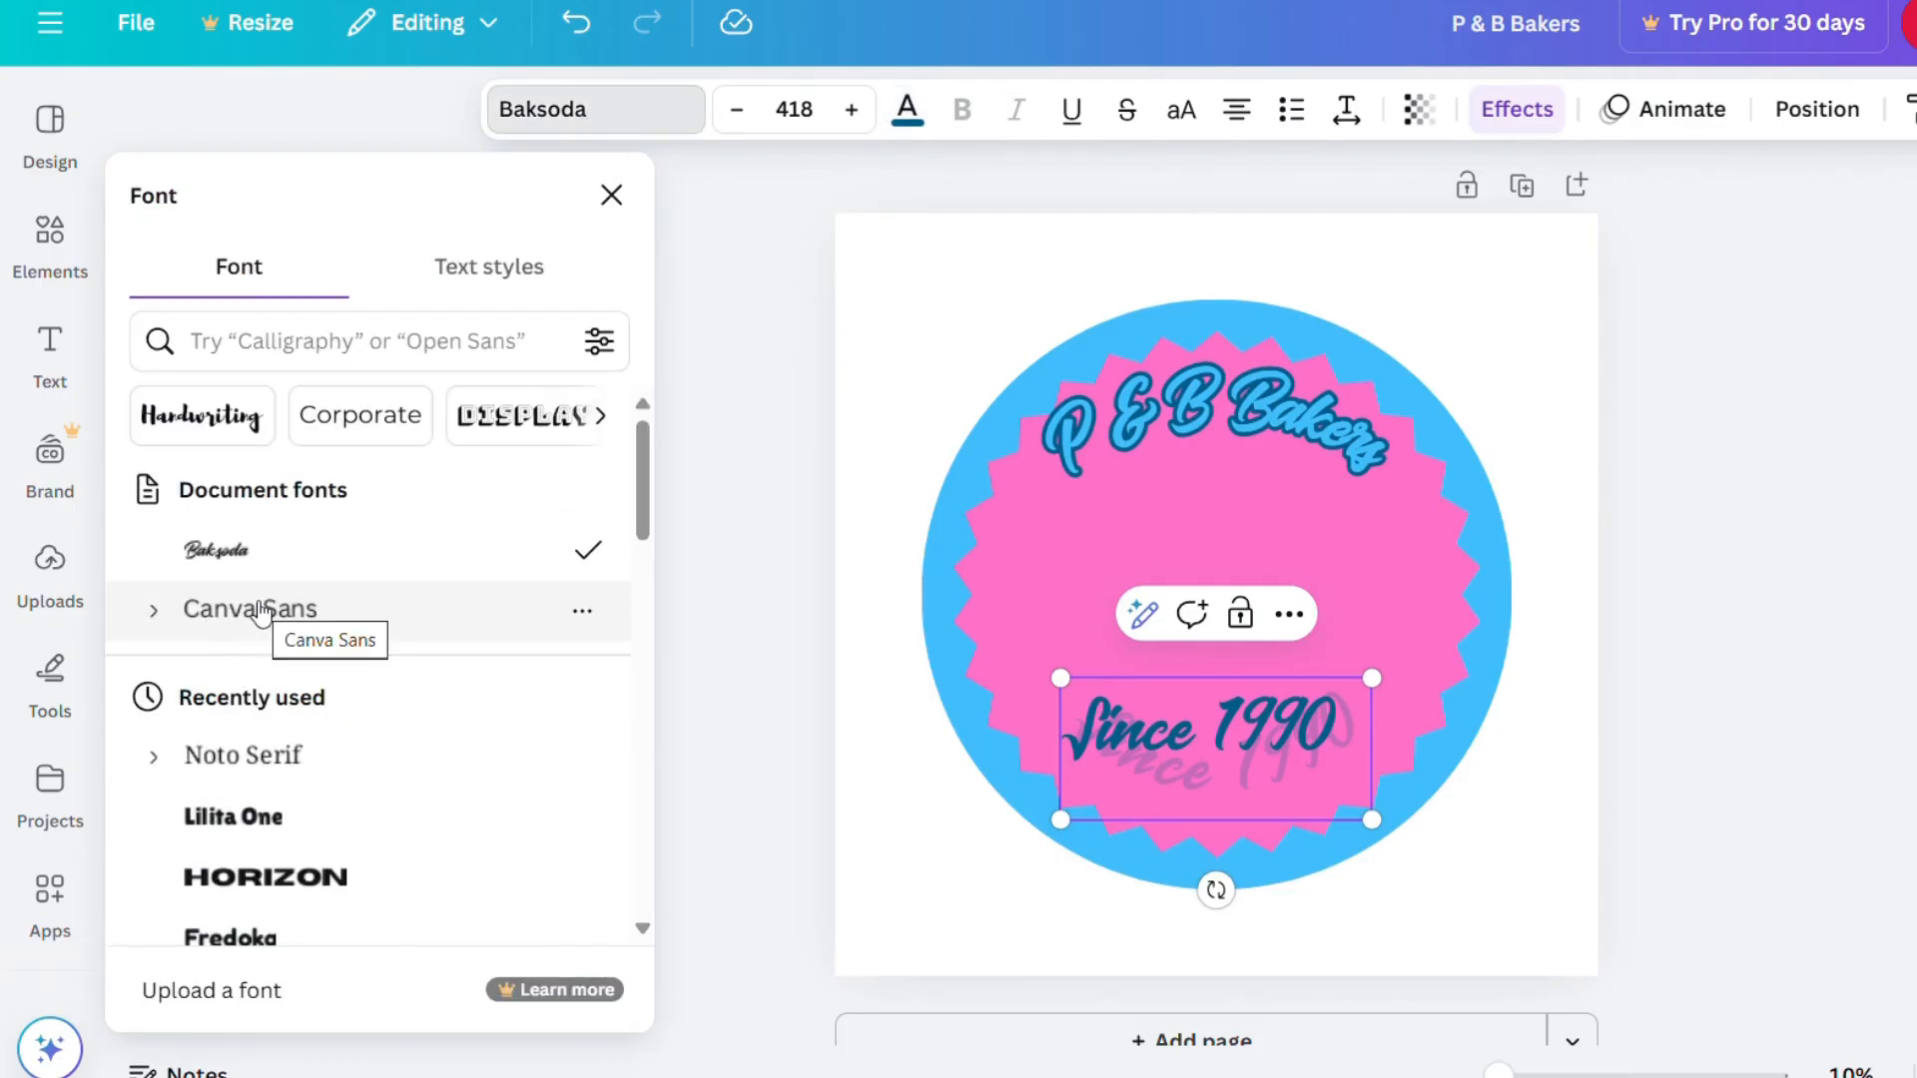
click(283, 775)
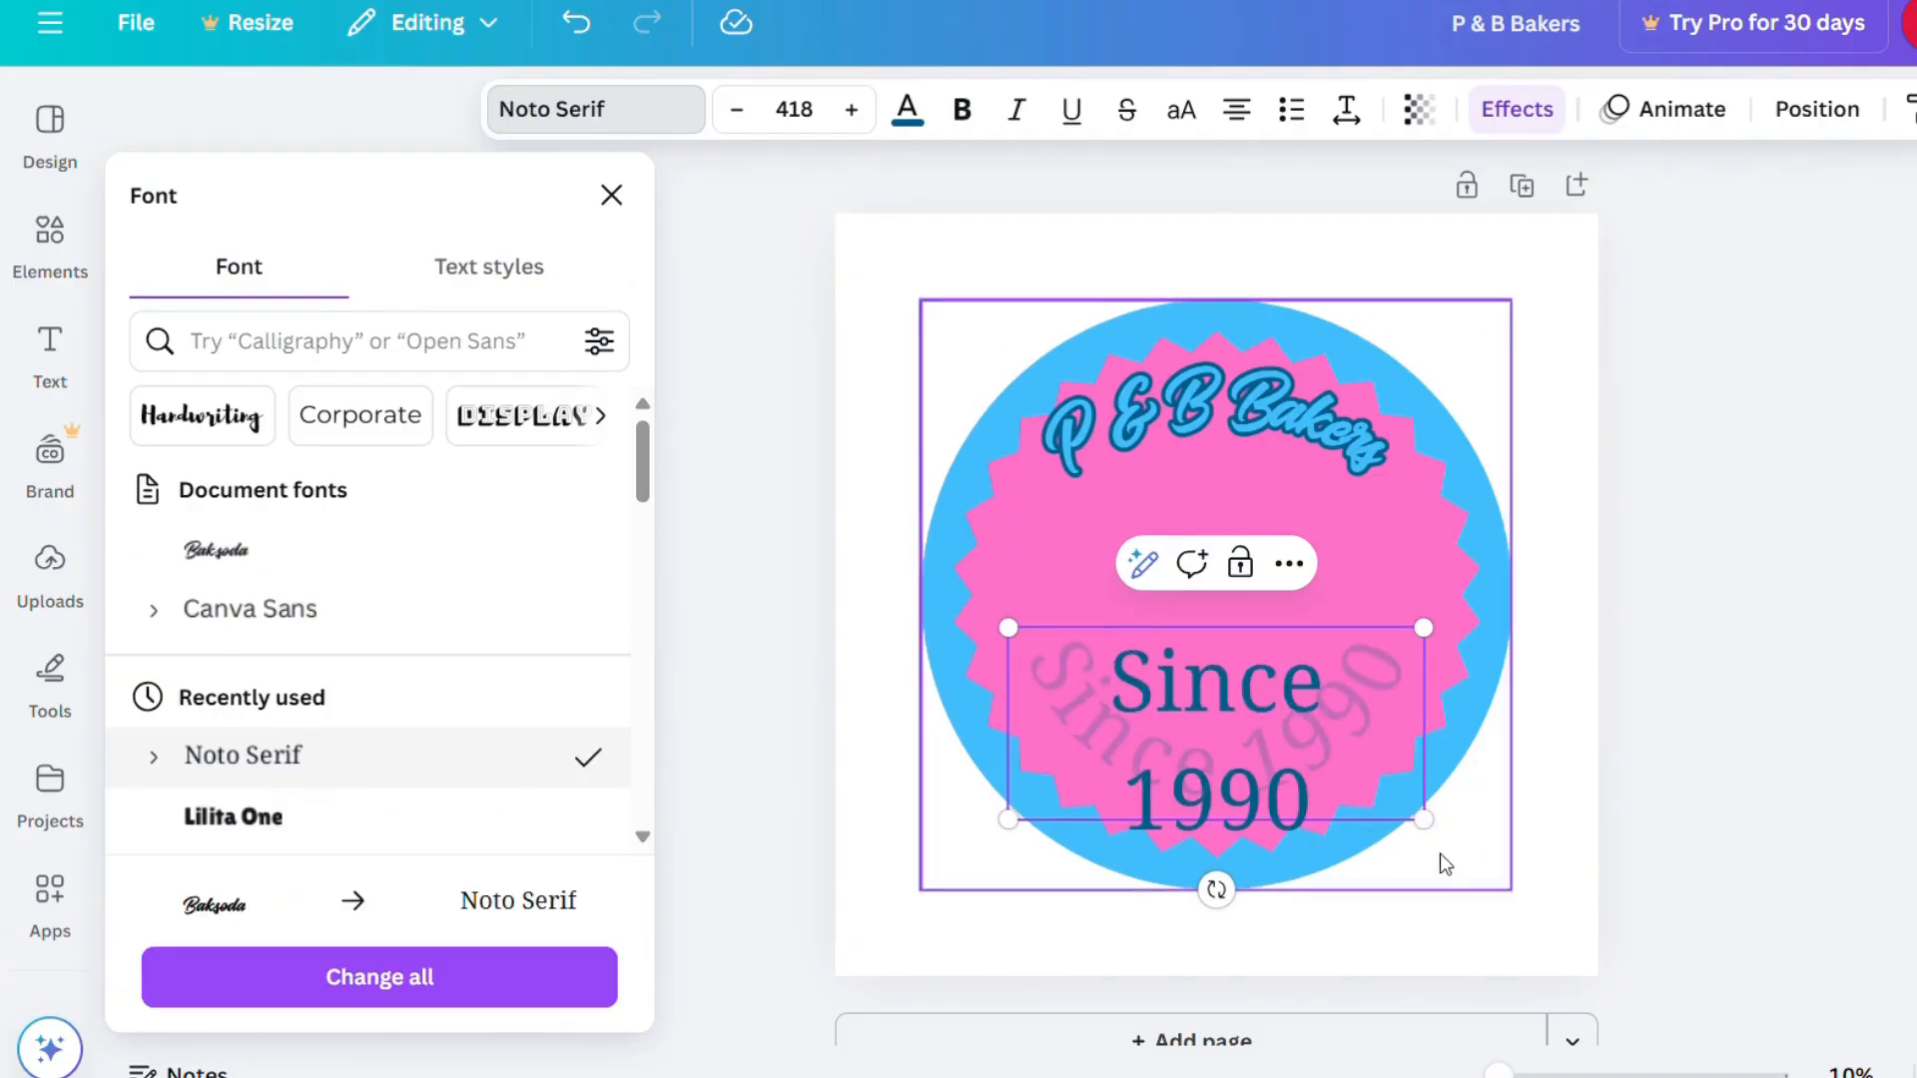
Reduce the "Since 1990" text to size 147 so it sits small near the pink seal's lower edge.
click(735, 112)
click(735, 112)
click(735, 112)
click(734, 112)
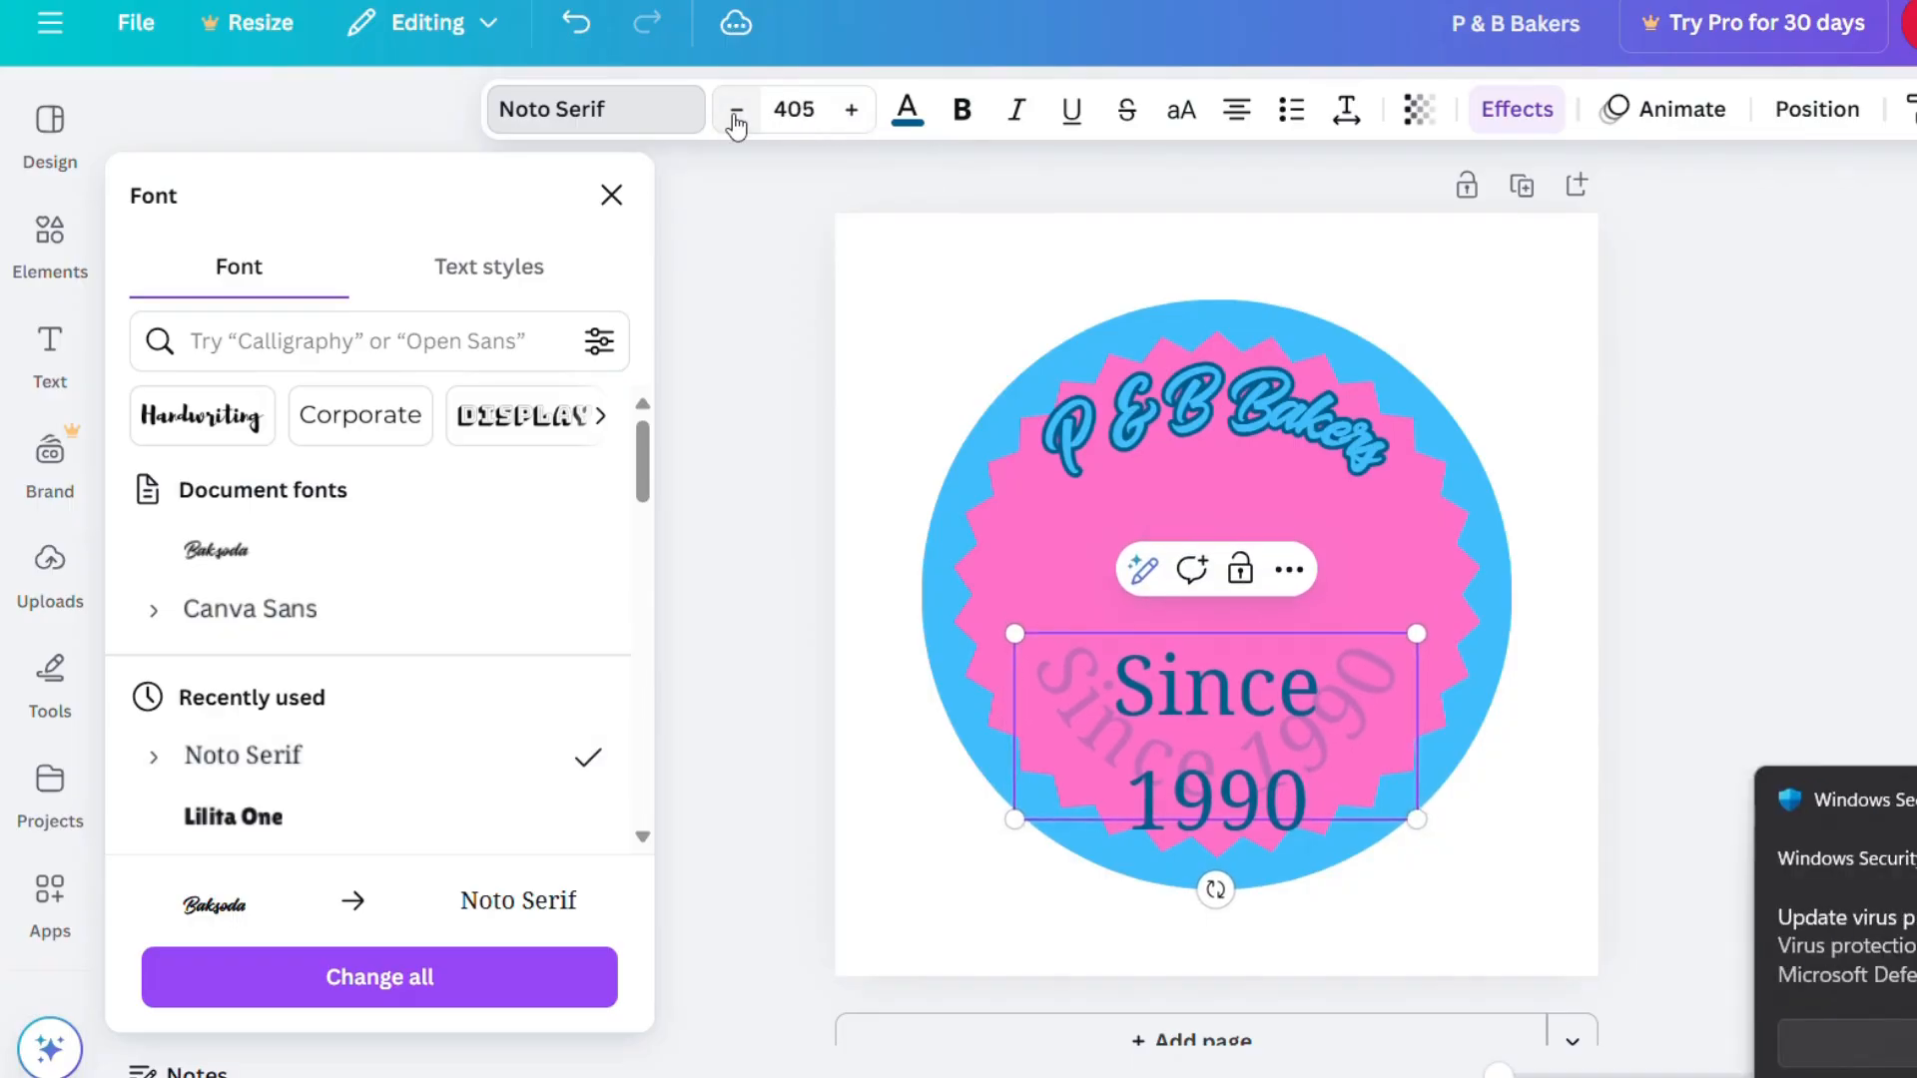
click(735, 111)
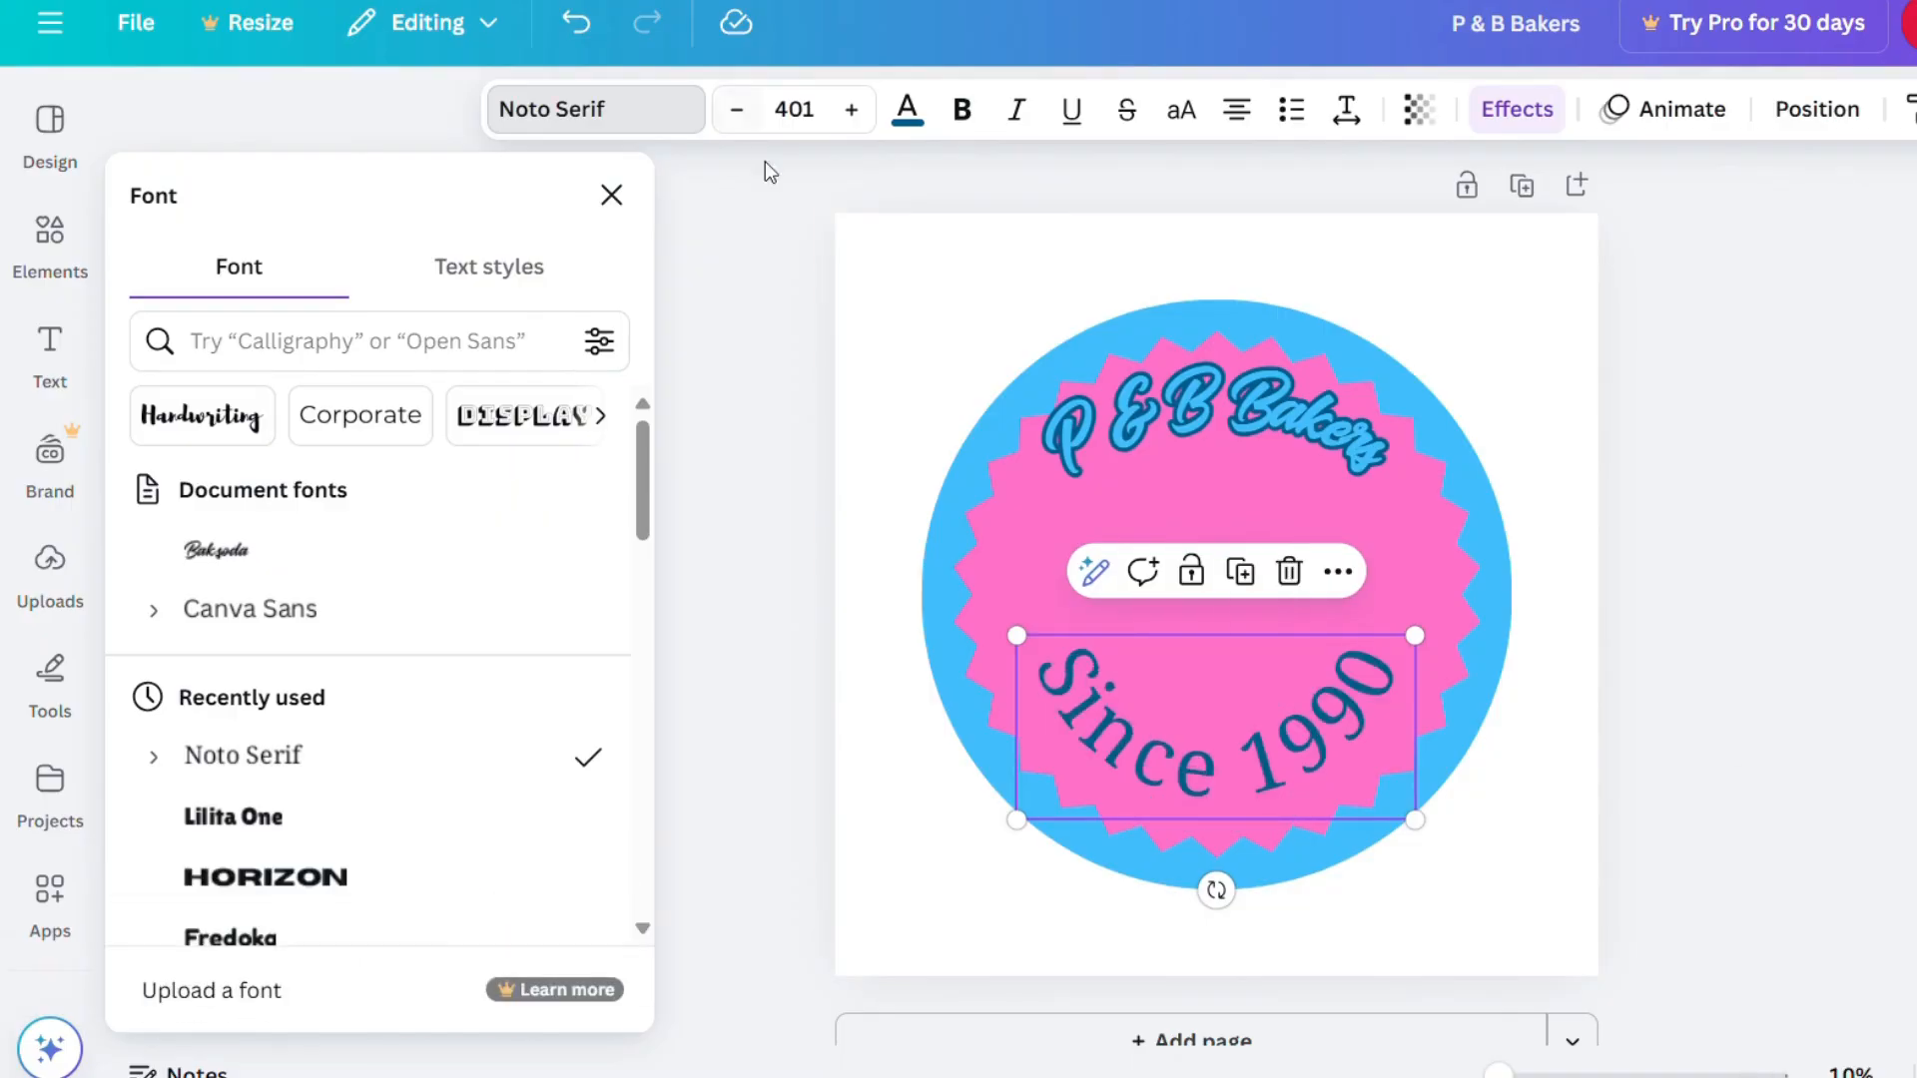
click(739, 114)
click(741, 117)
click(743, 114)
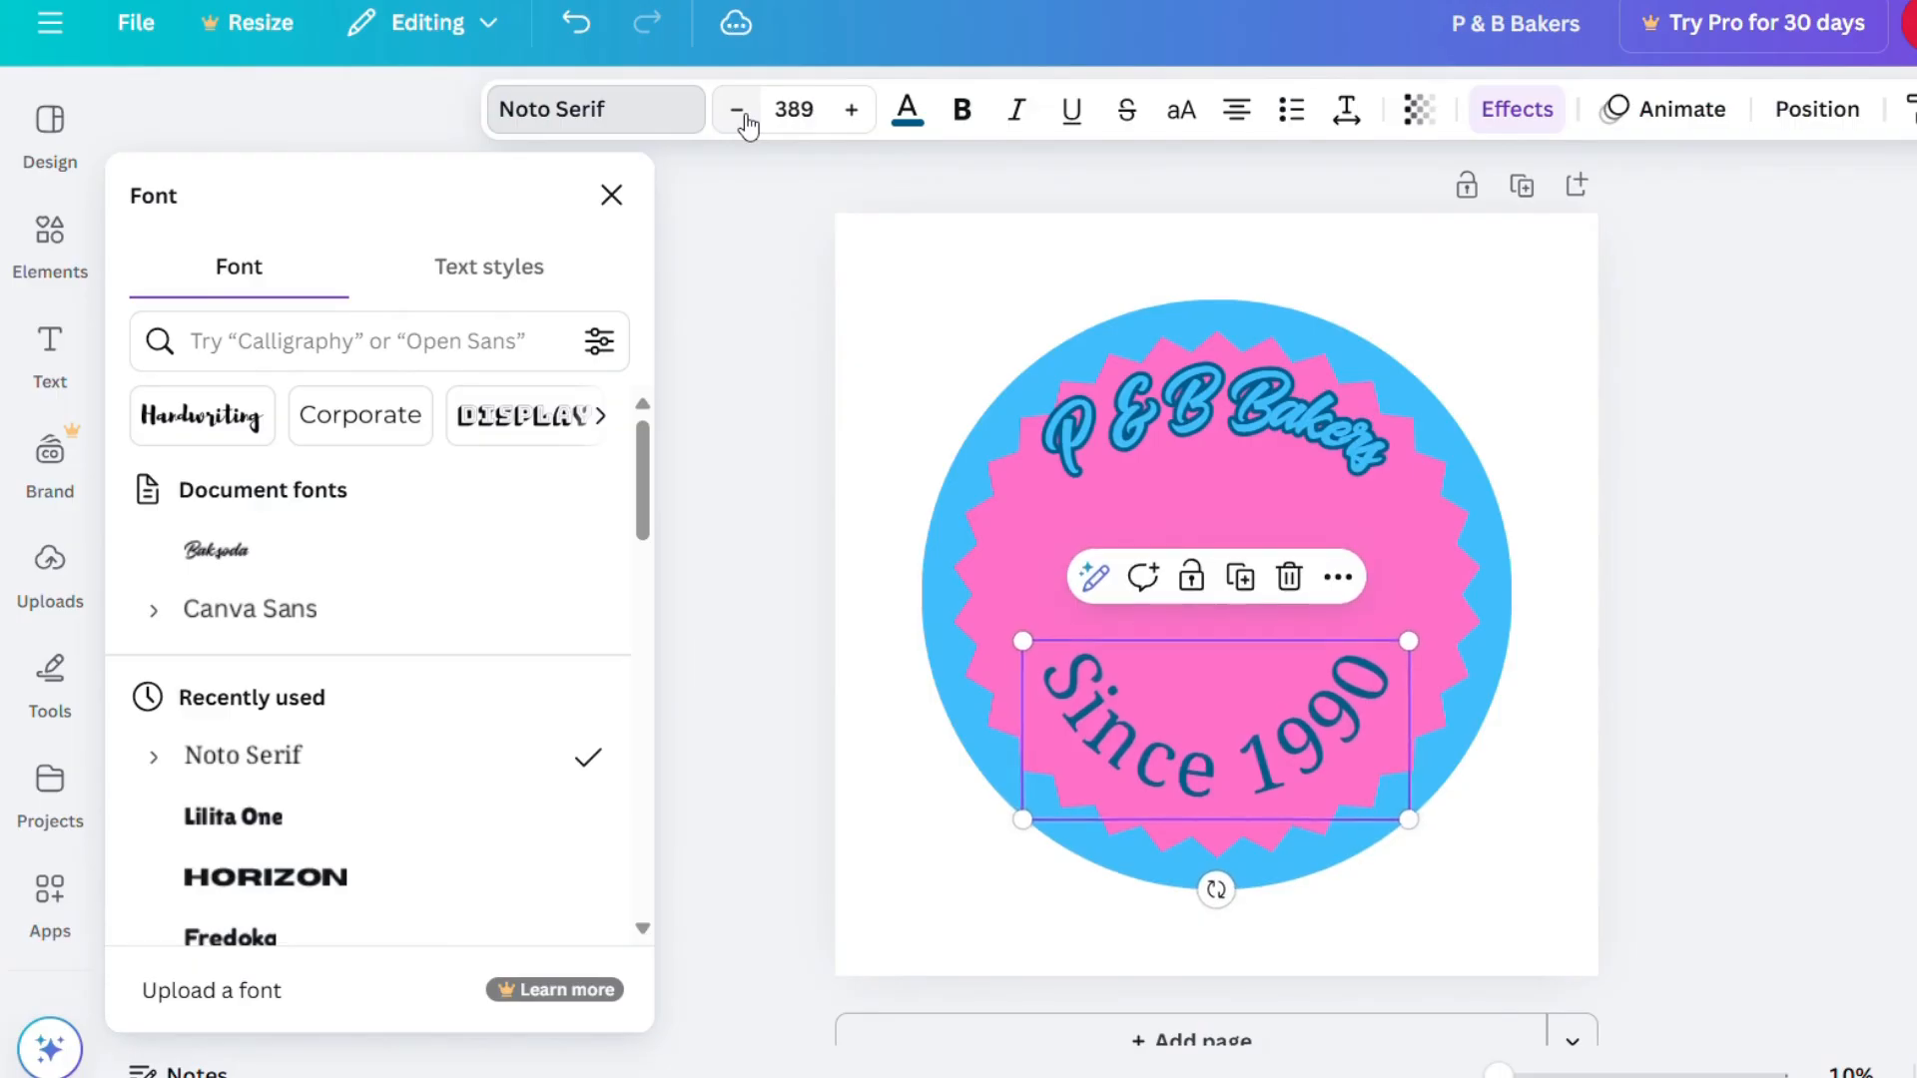
click(742, 114)
click(743, 114)
click(743, 114)
click(743, 114)
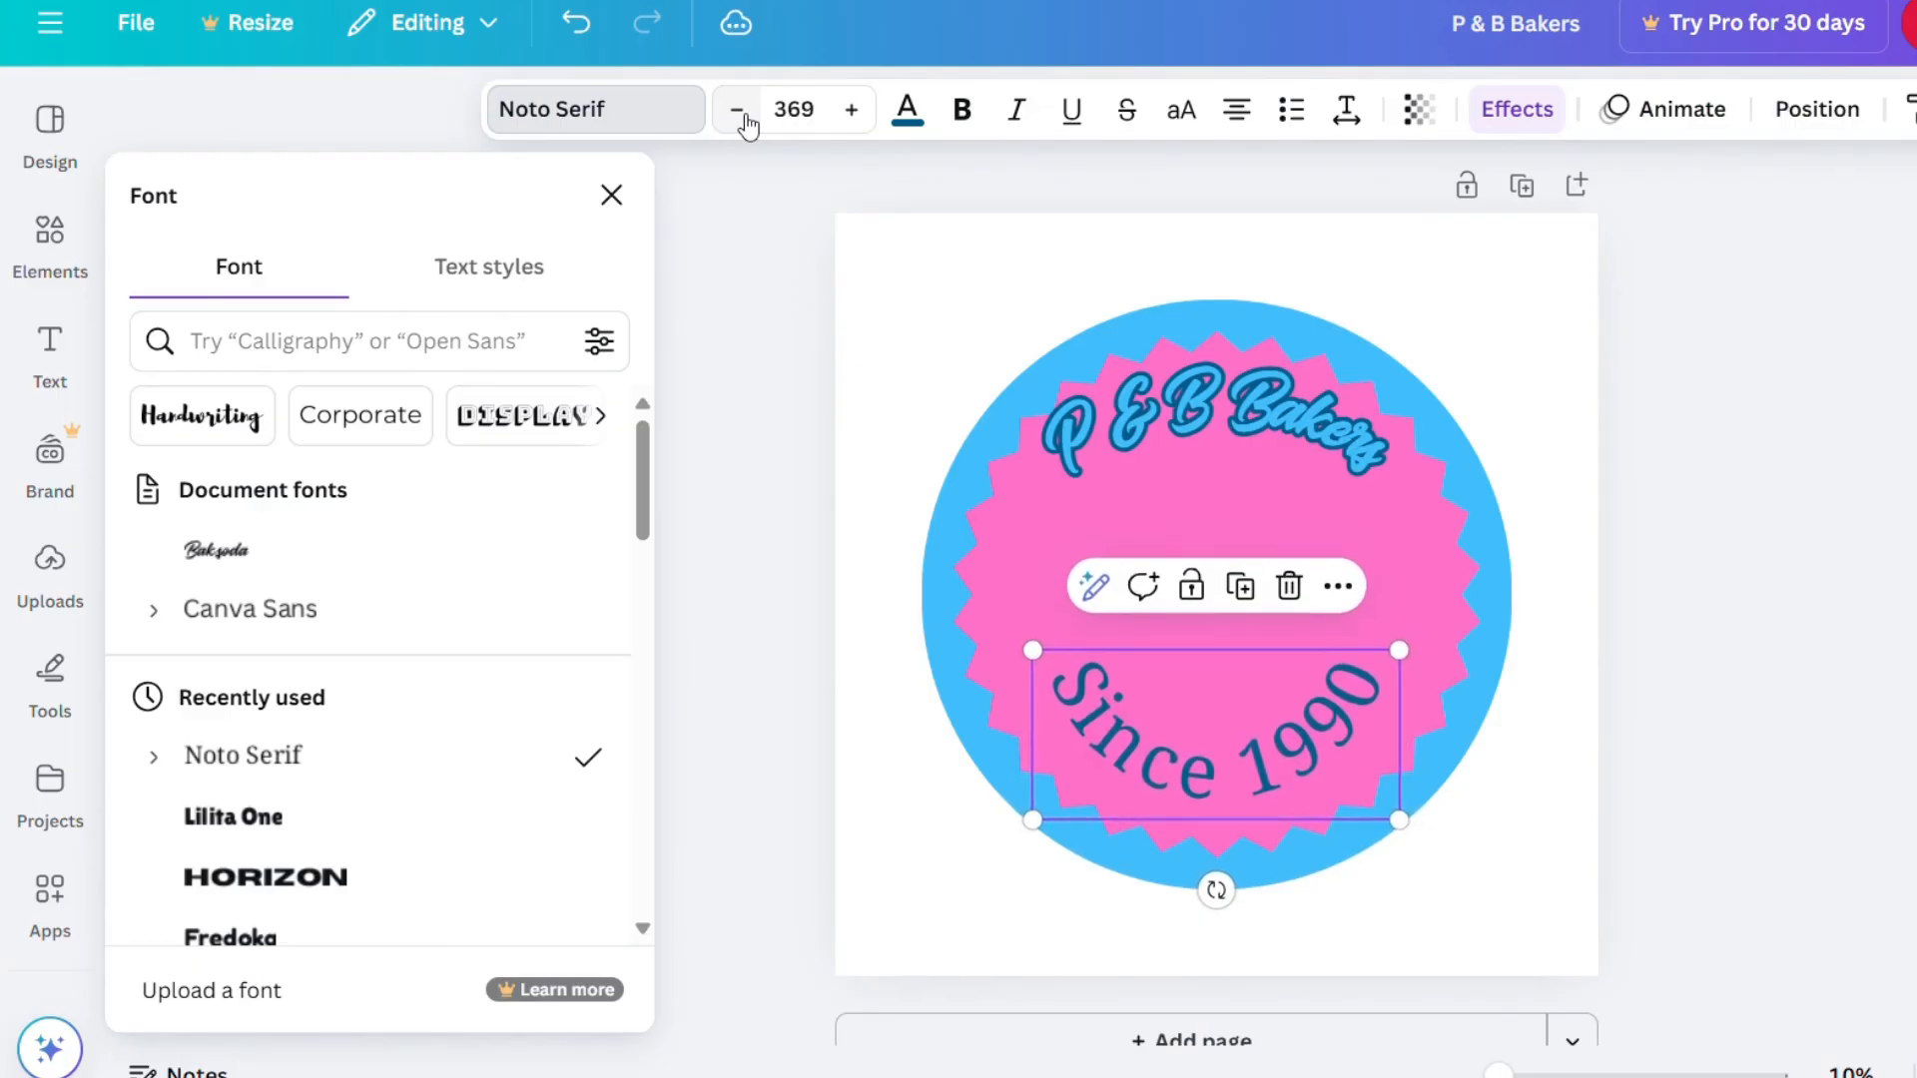
click(742, 114)
click(743, 114)
click(743, 113)
click(742, 114)
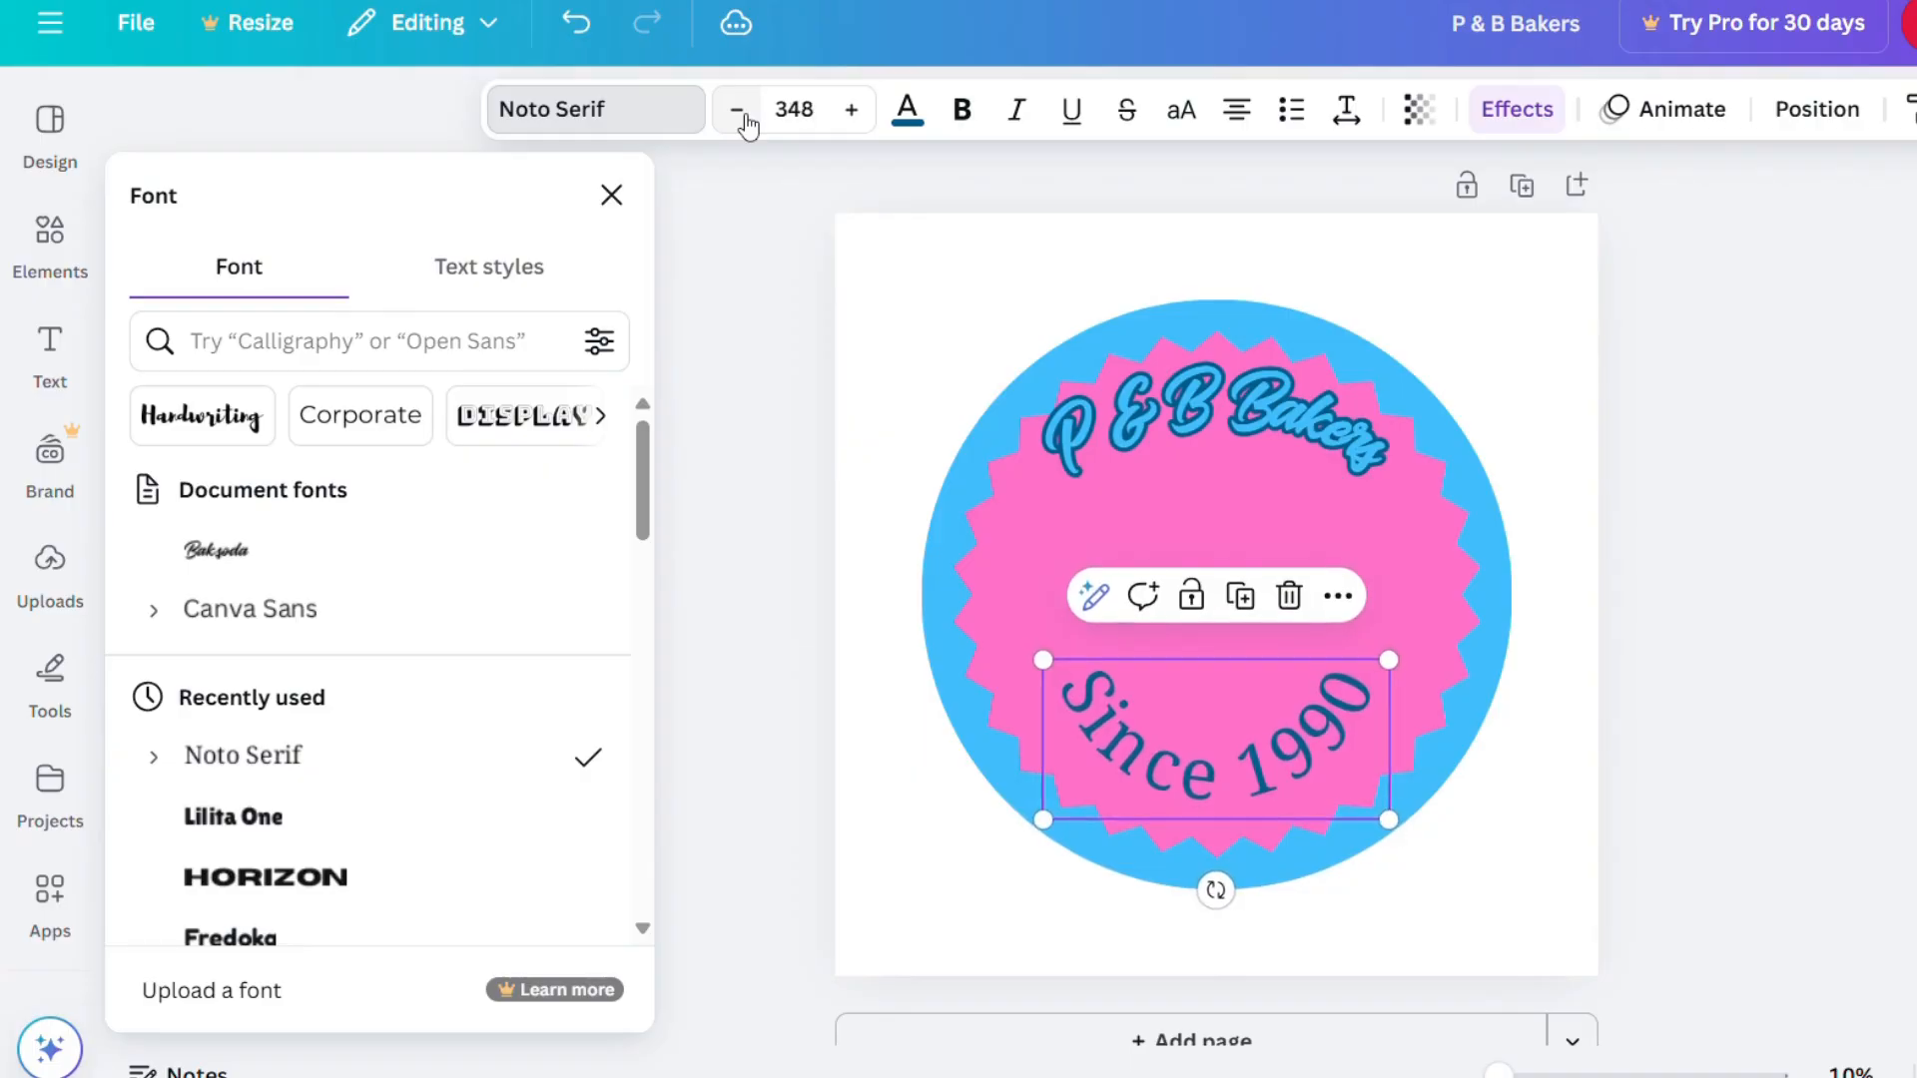
click(743, 114)
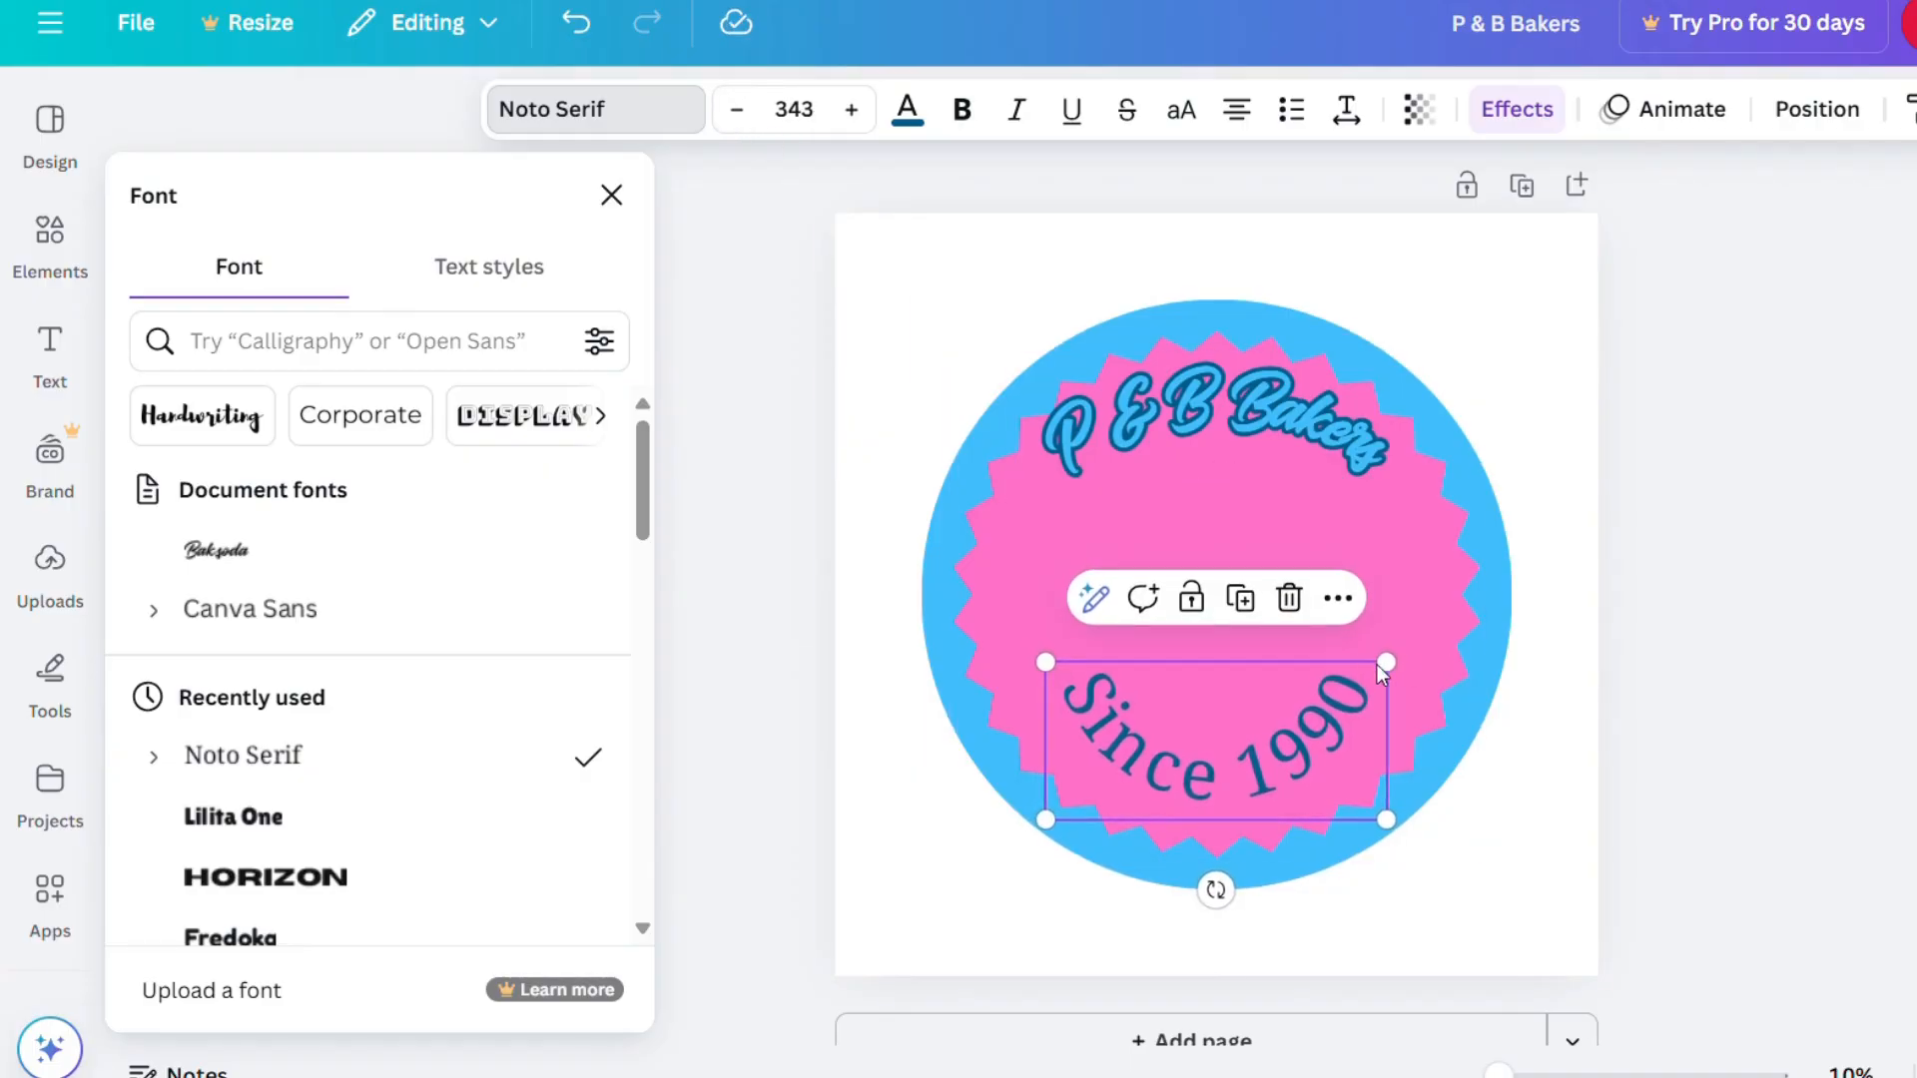
drag(1374, 667, 1208, 811)
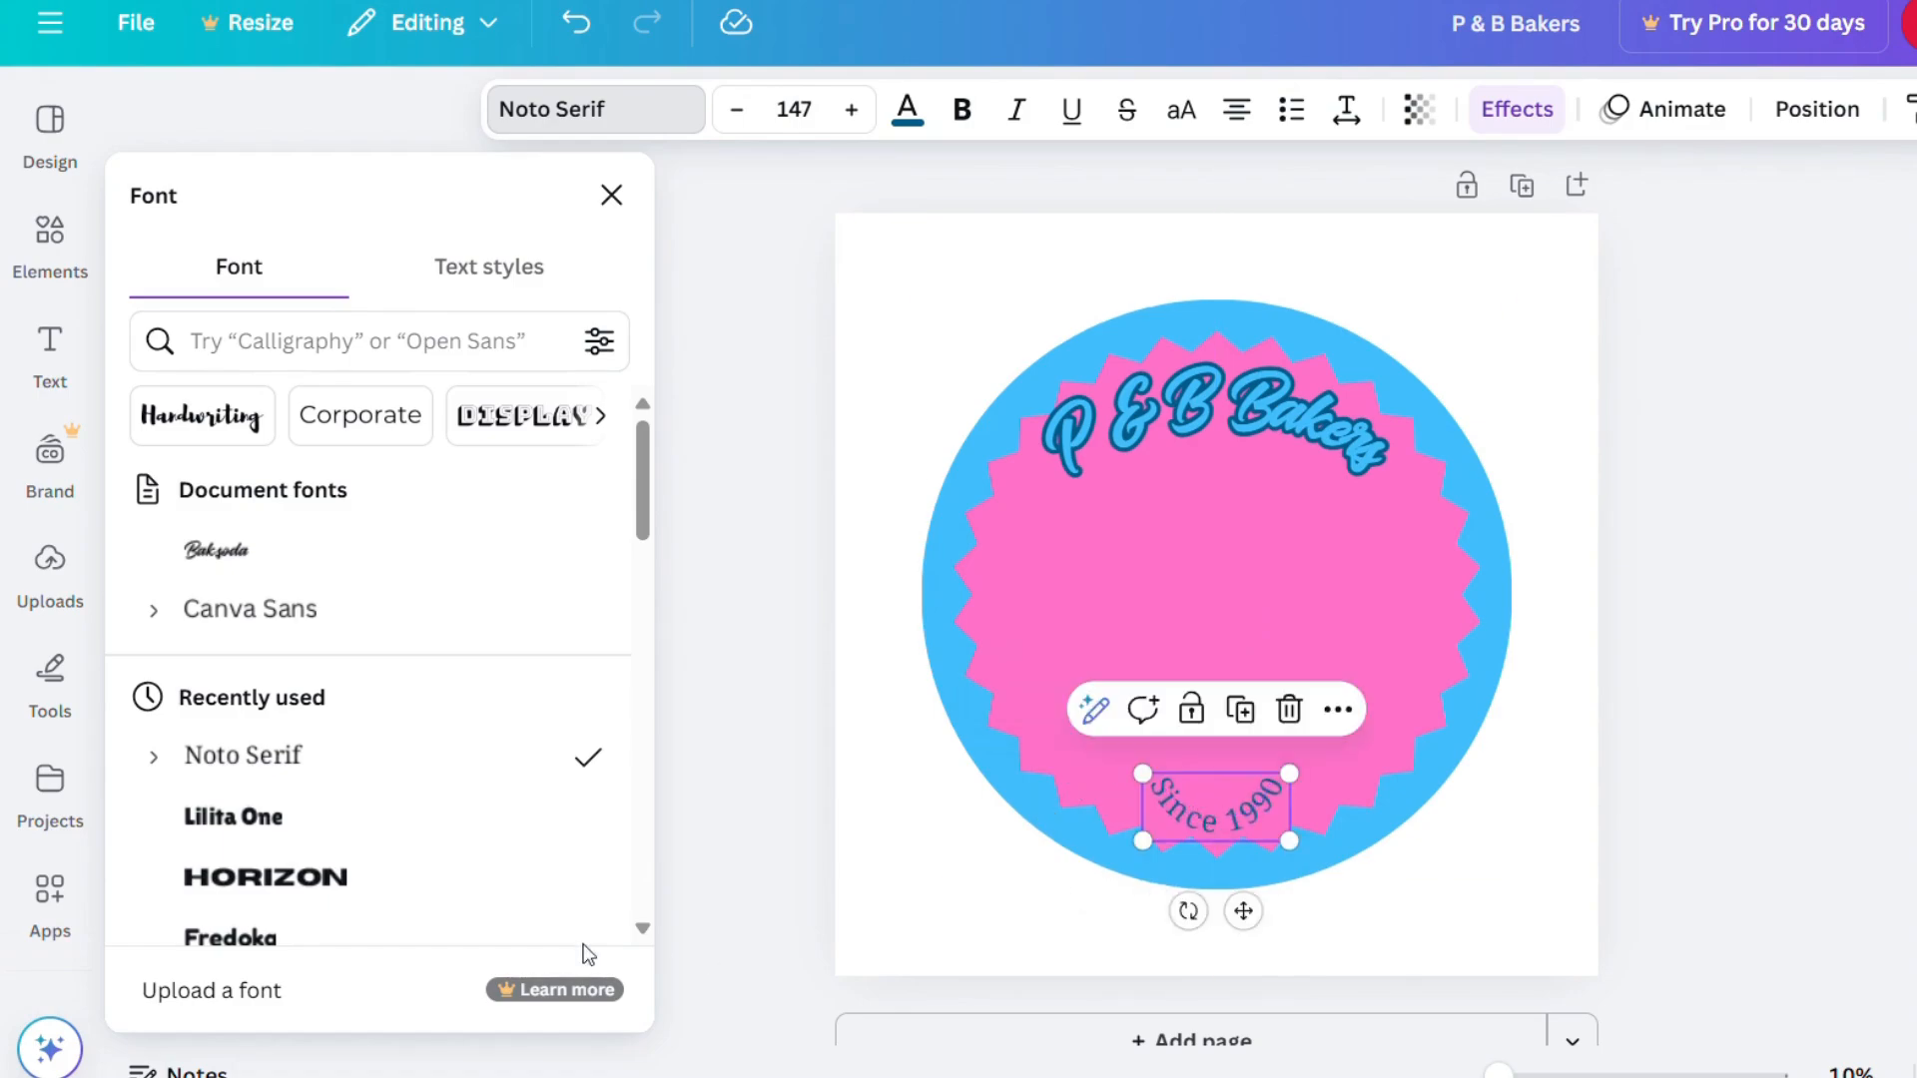
Flatten the curve of the "Since 1990" text to -48.
click(1515, 112)
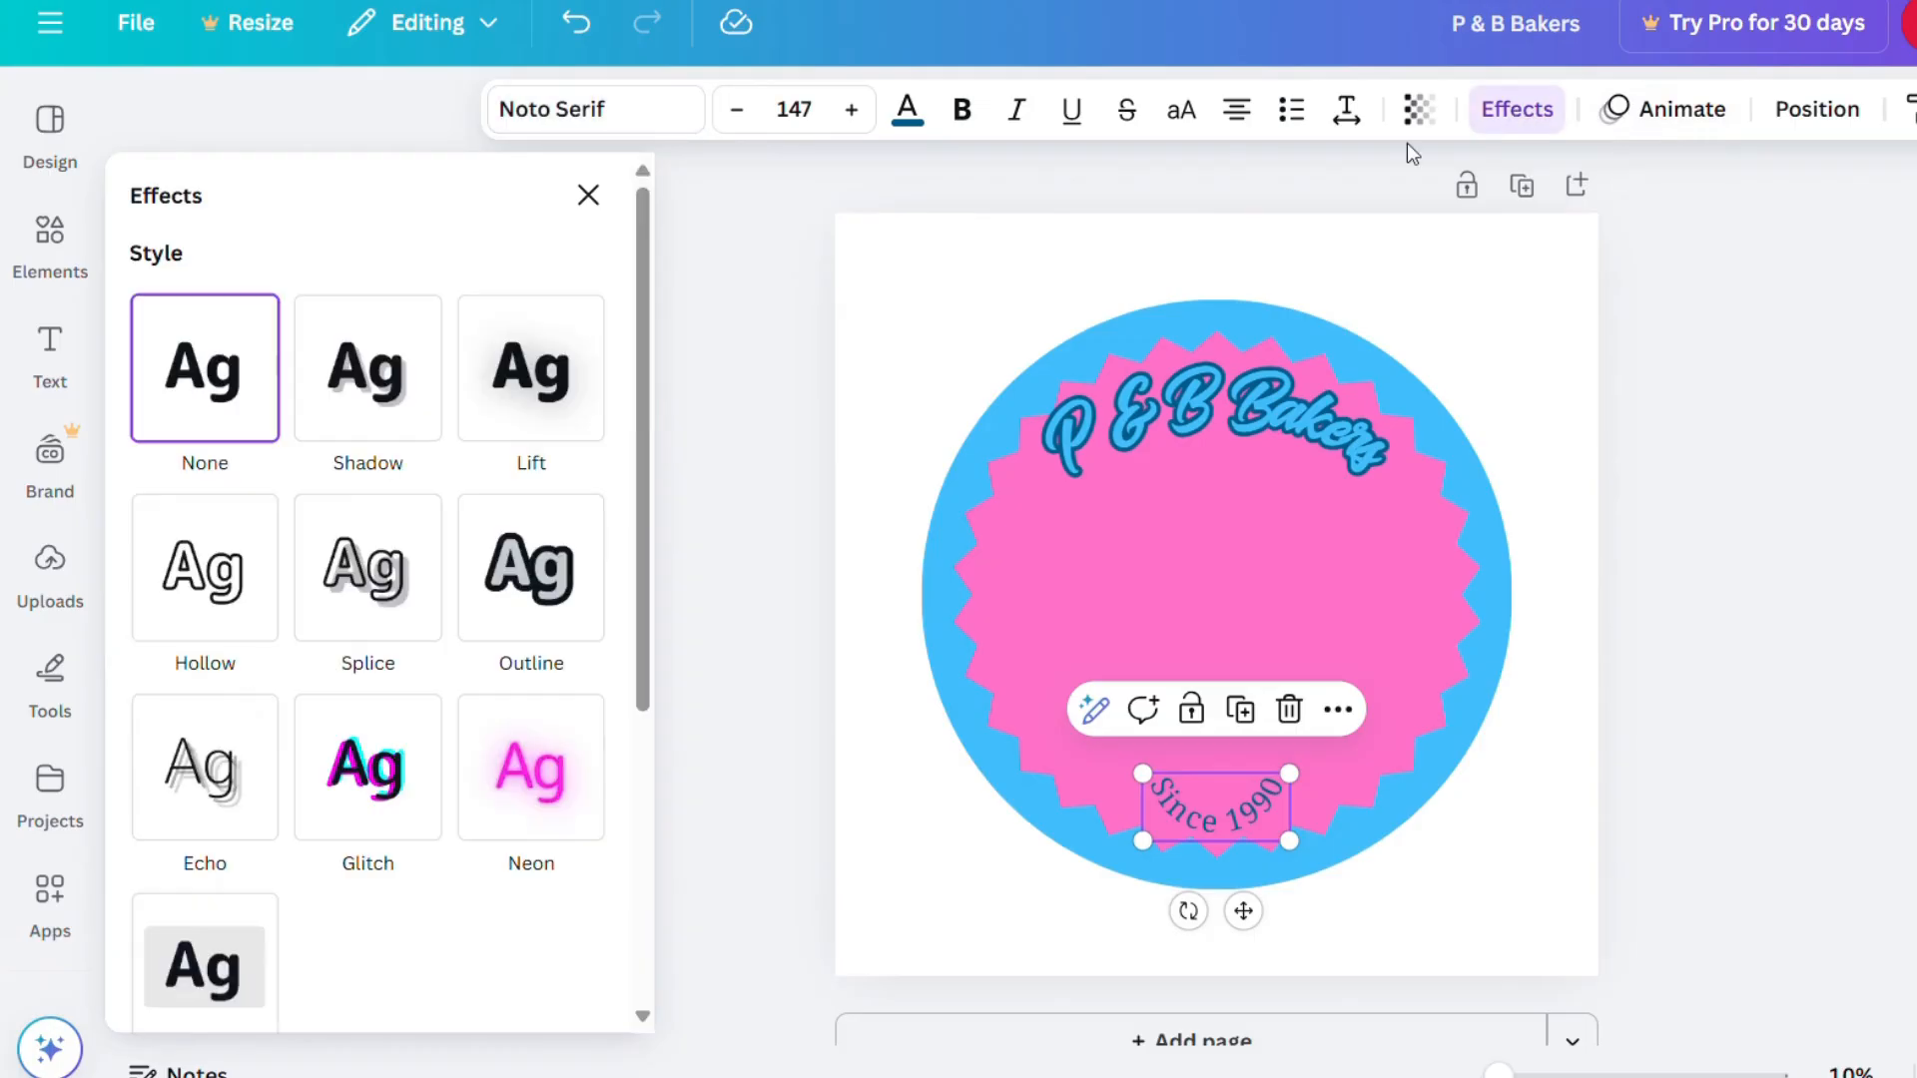
scroll(643, 599, down, 2)
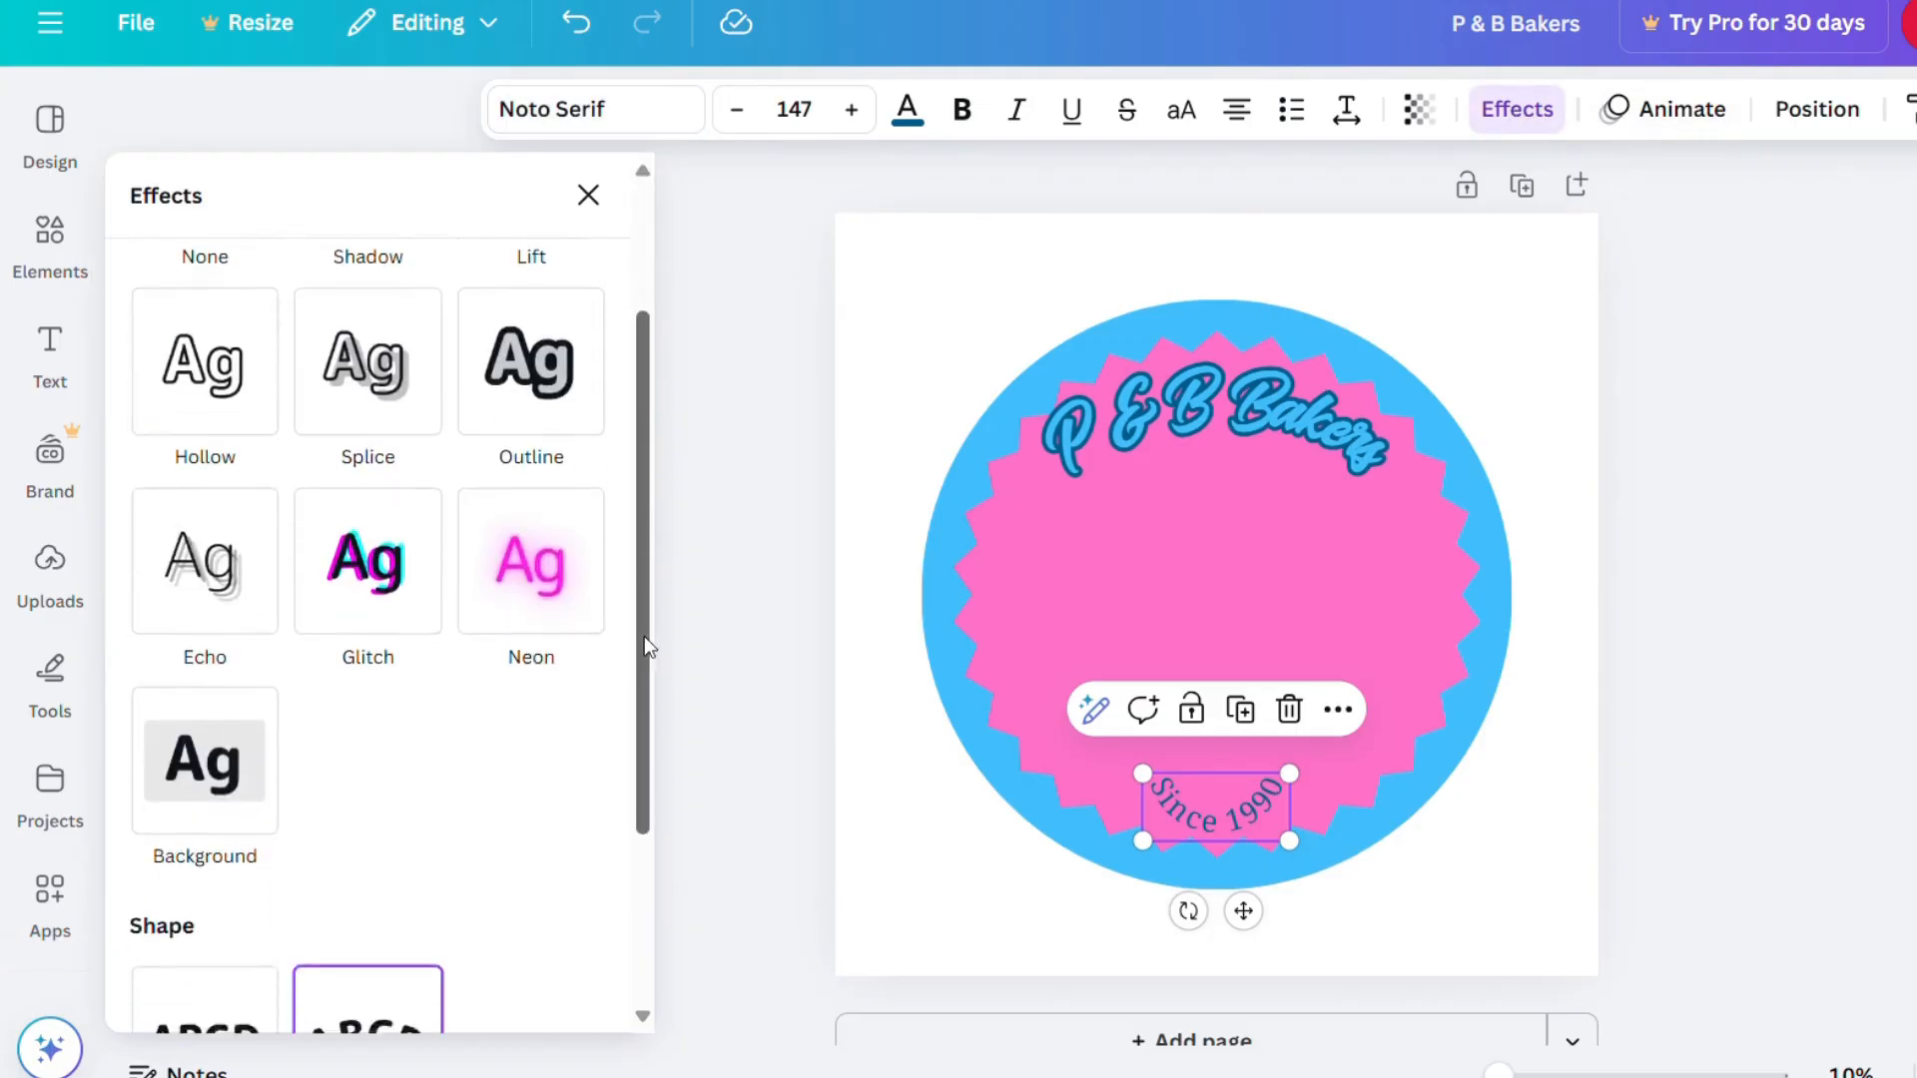
scroll(644, 647, down, 3)
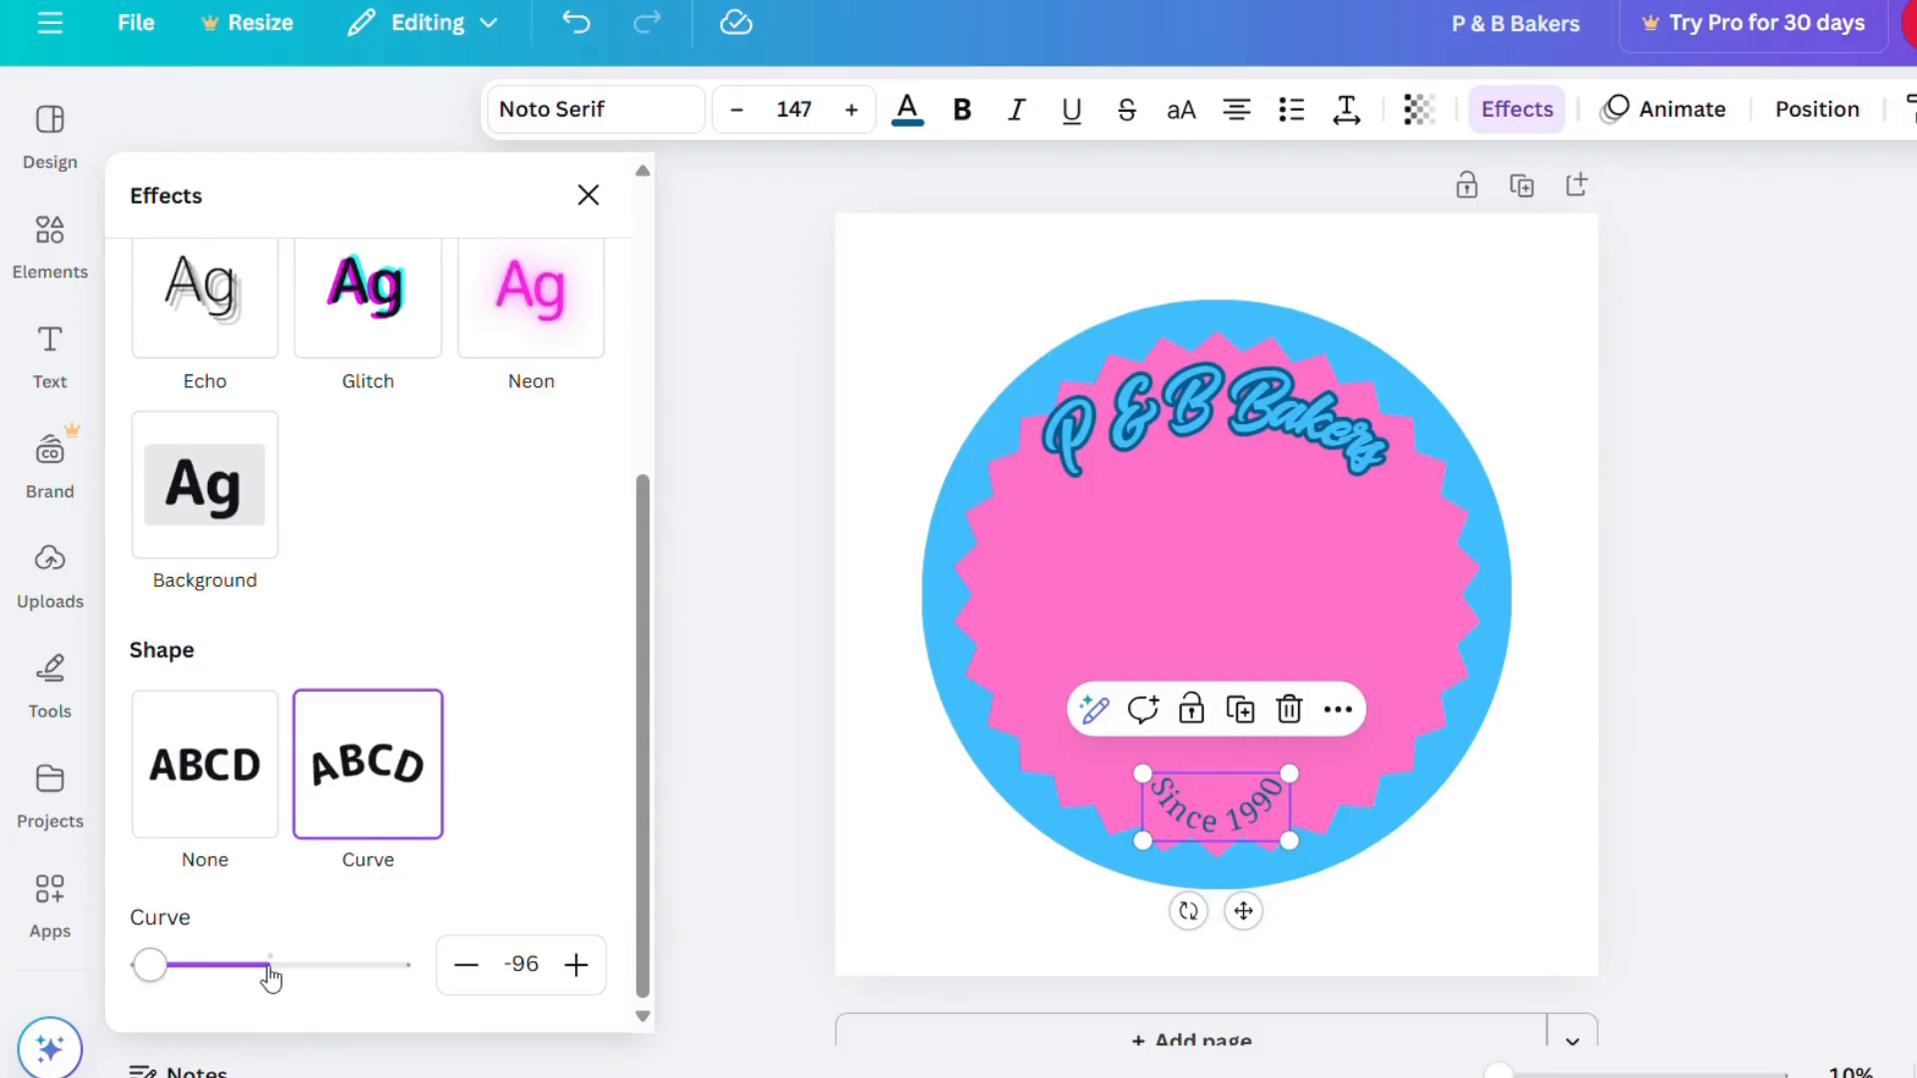
drag(145, 966, 212, 976)
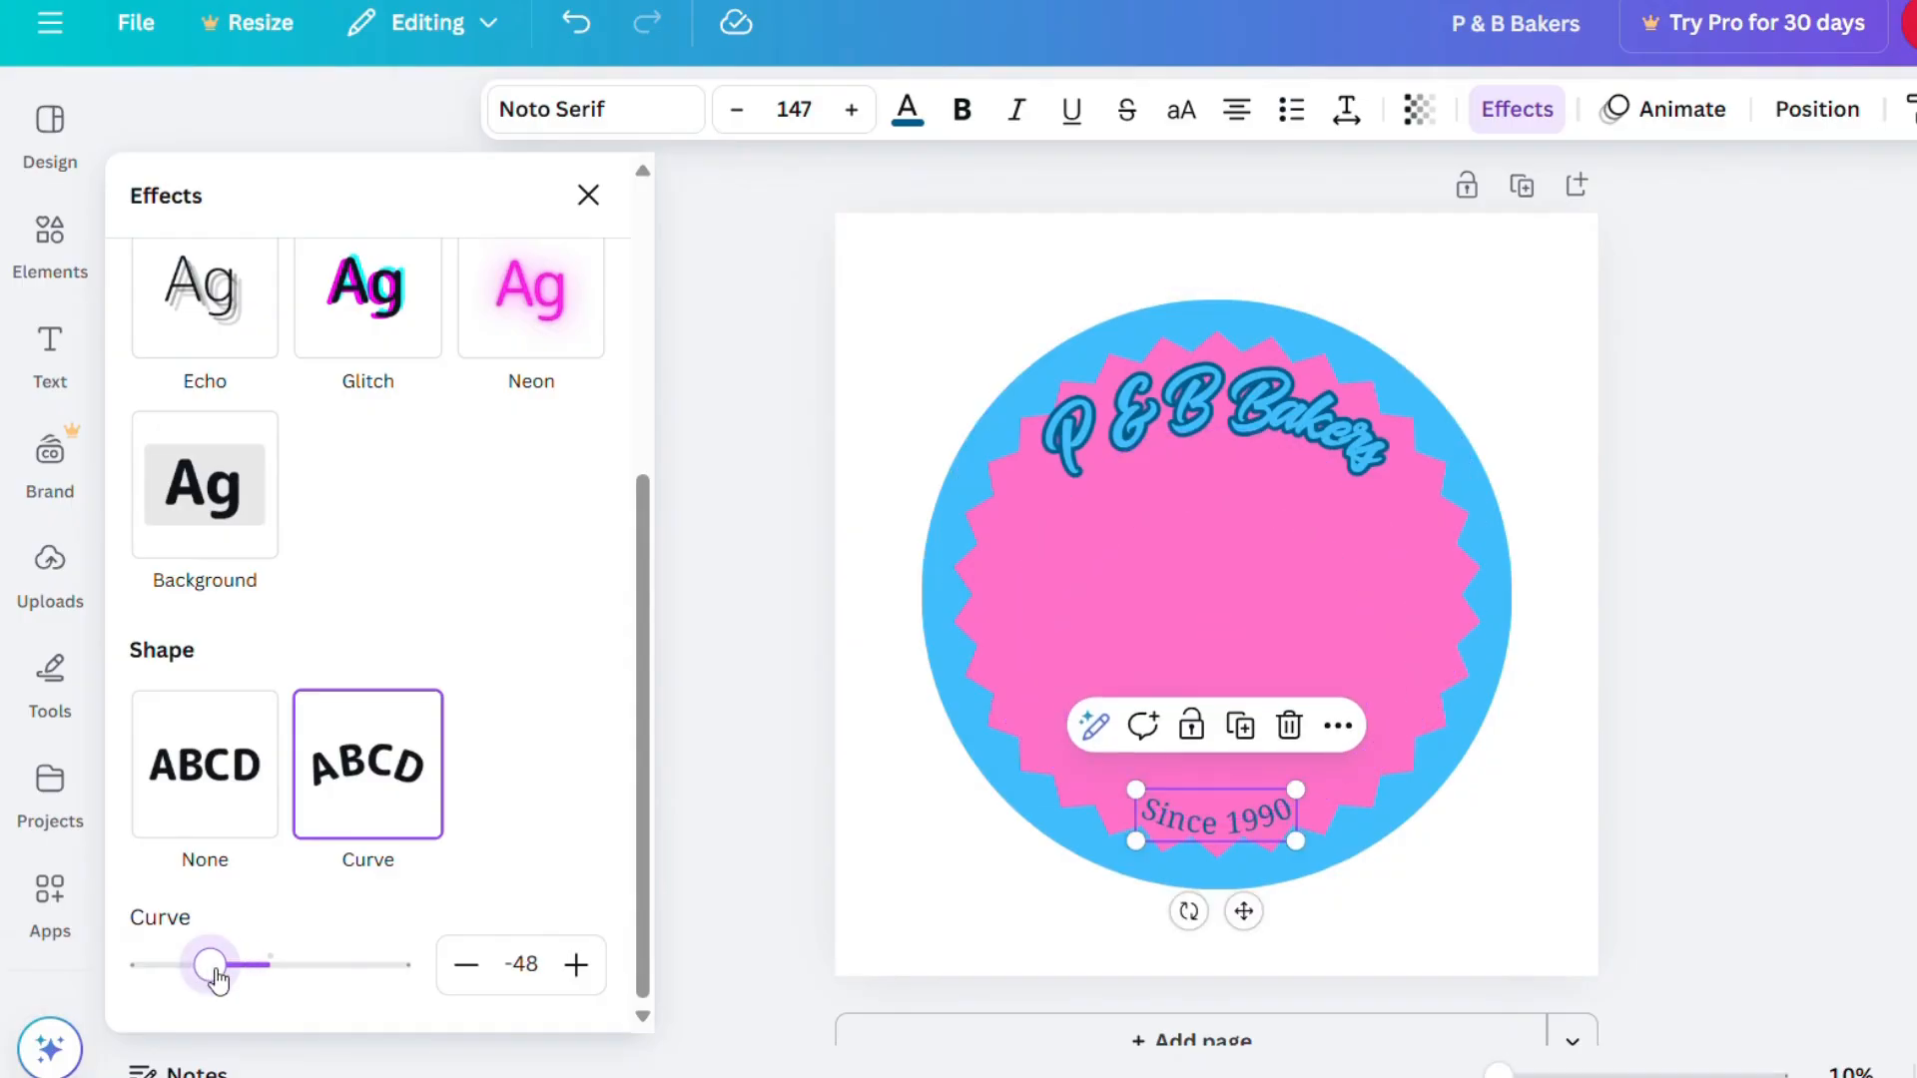
click(1437, 611)
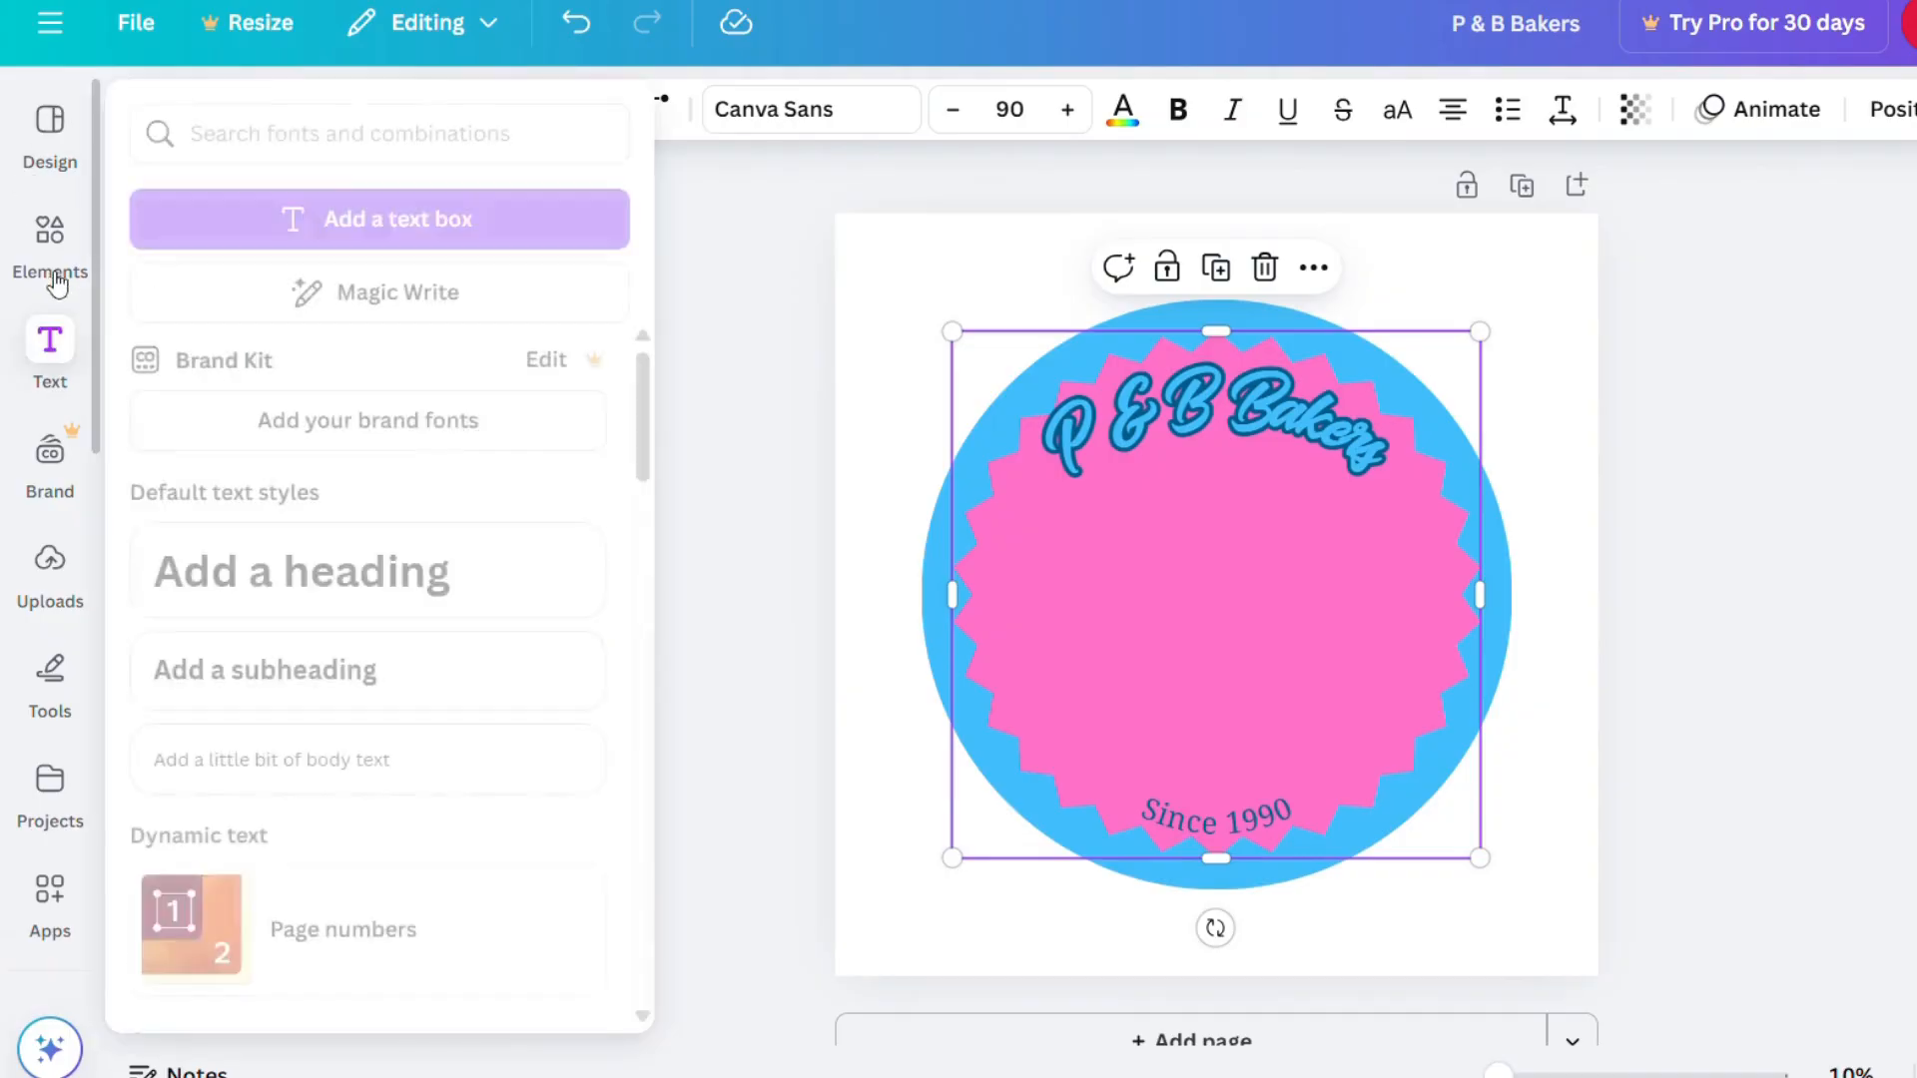
Search the elements for "bread bun" and list all matching graphics.
click(50, 234)
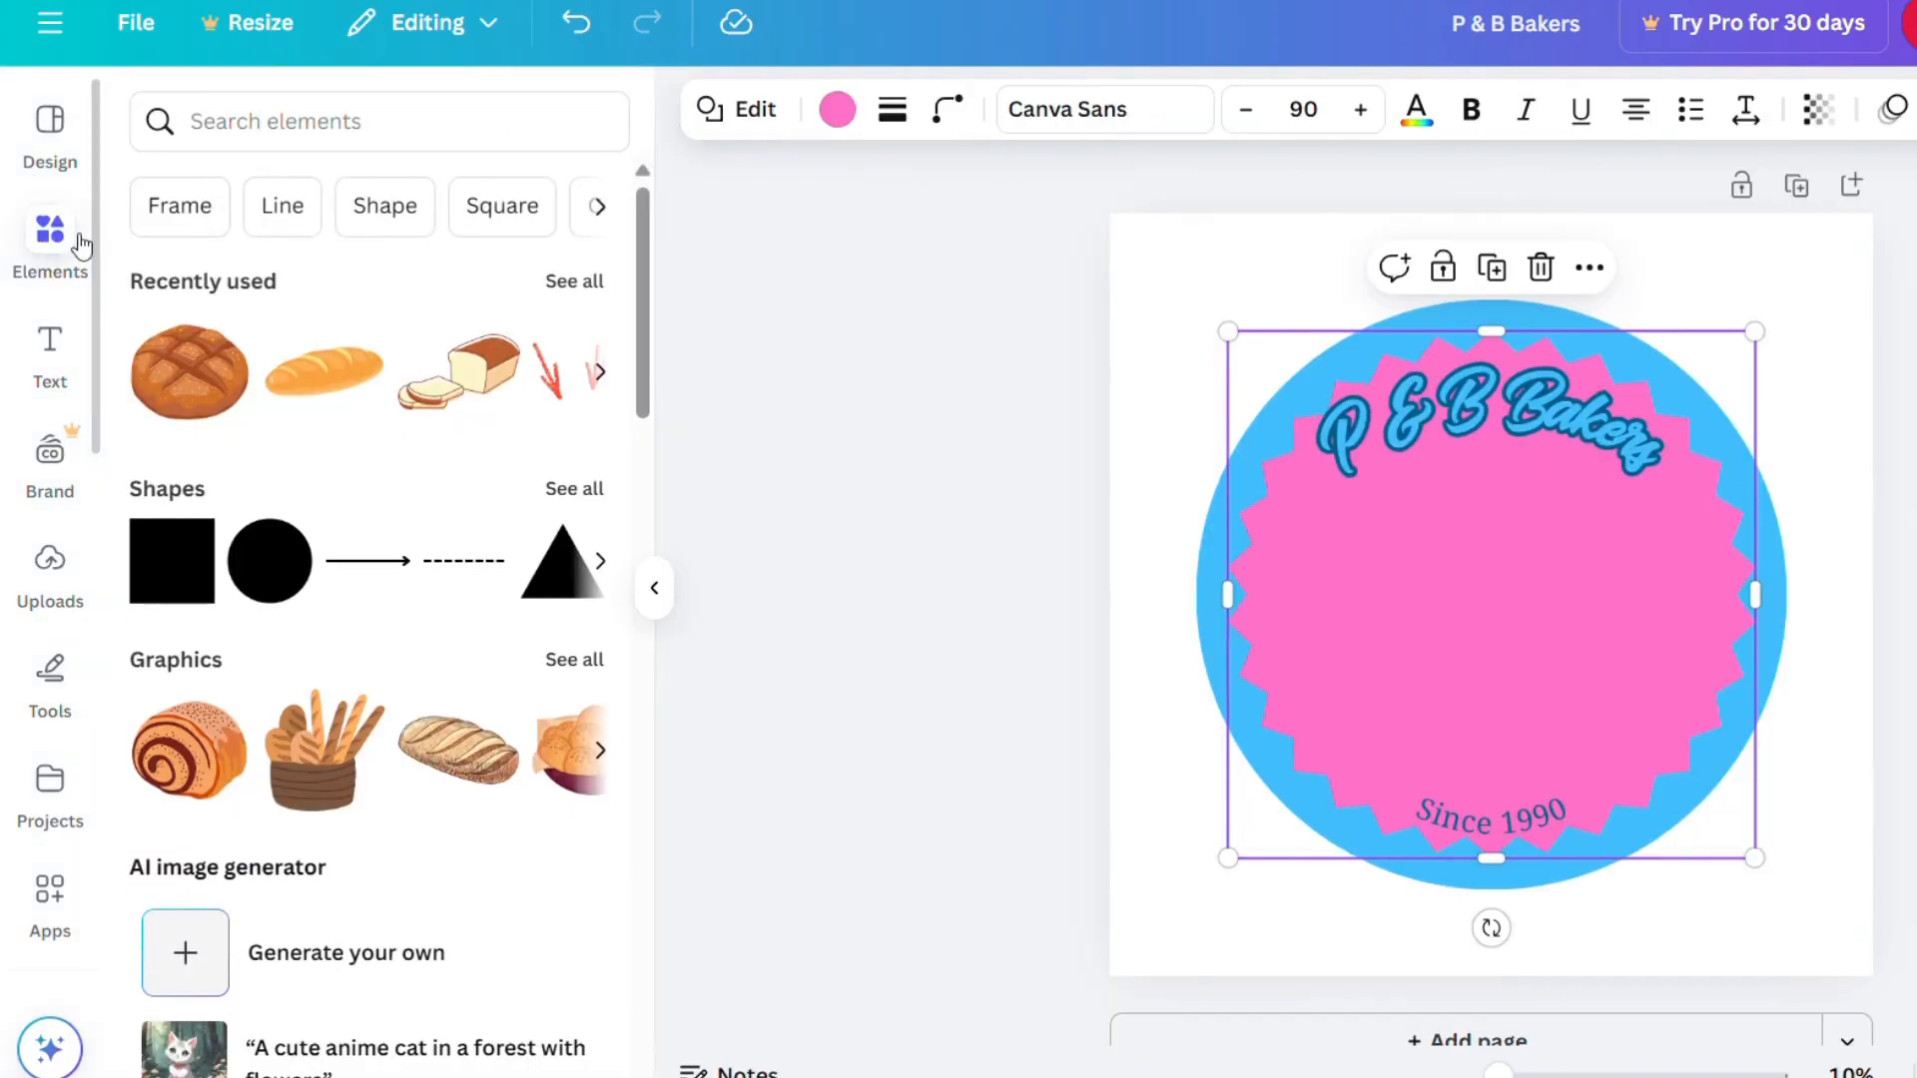
click(229, 124)
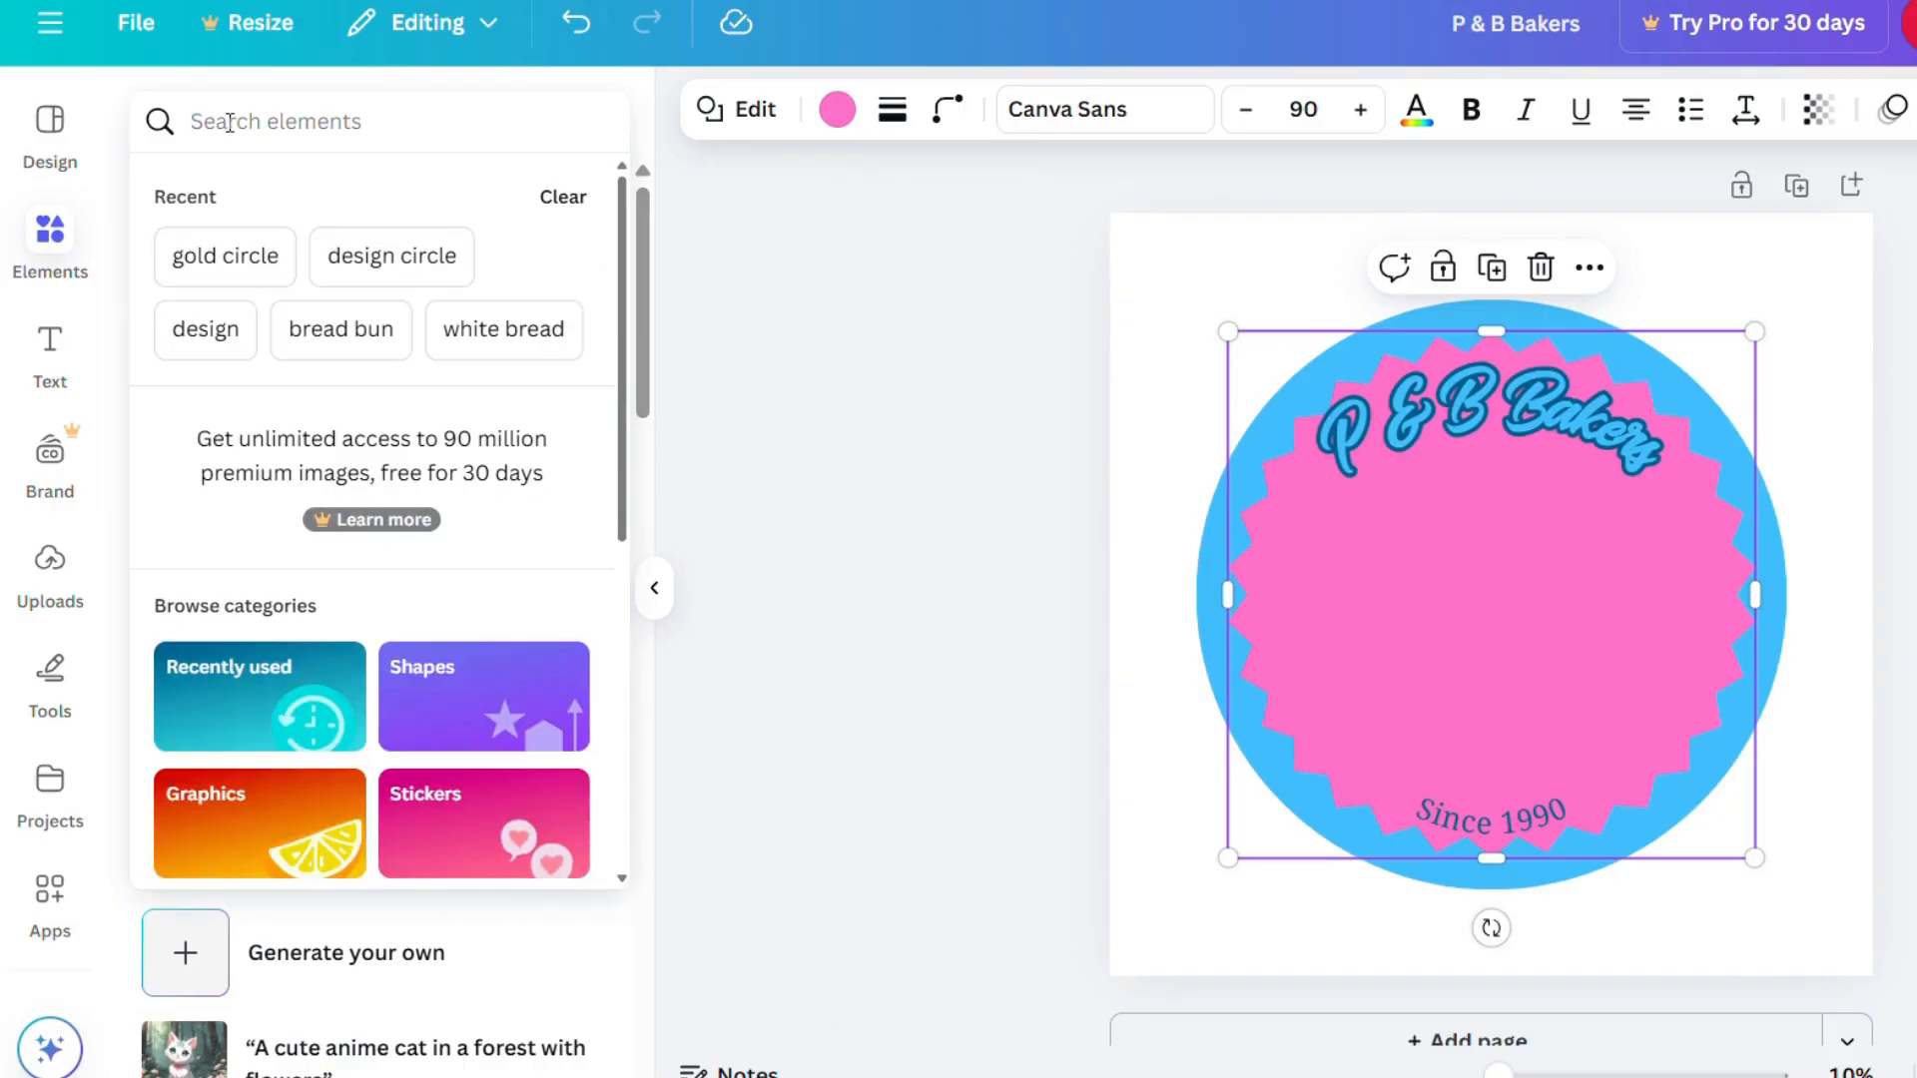
click(337, 329)
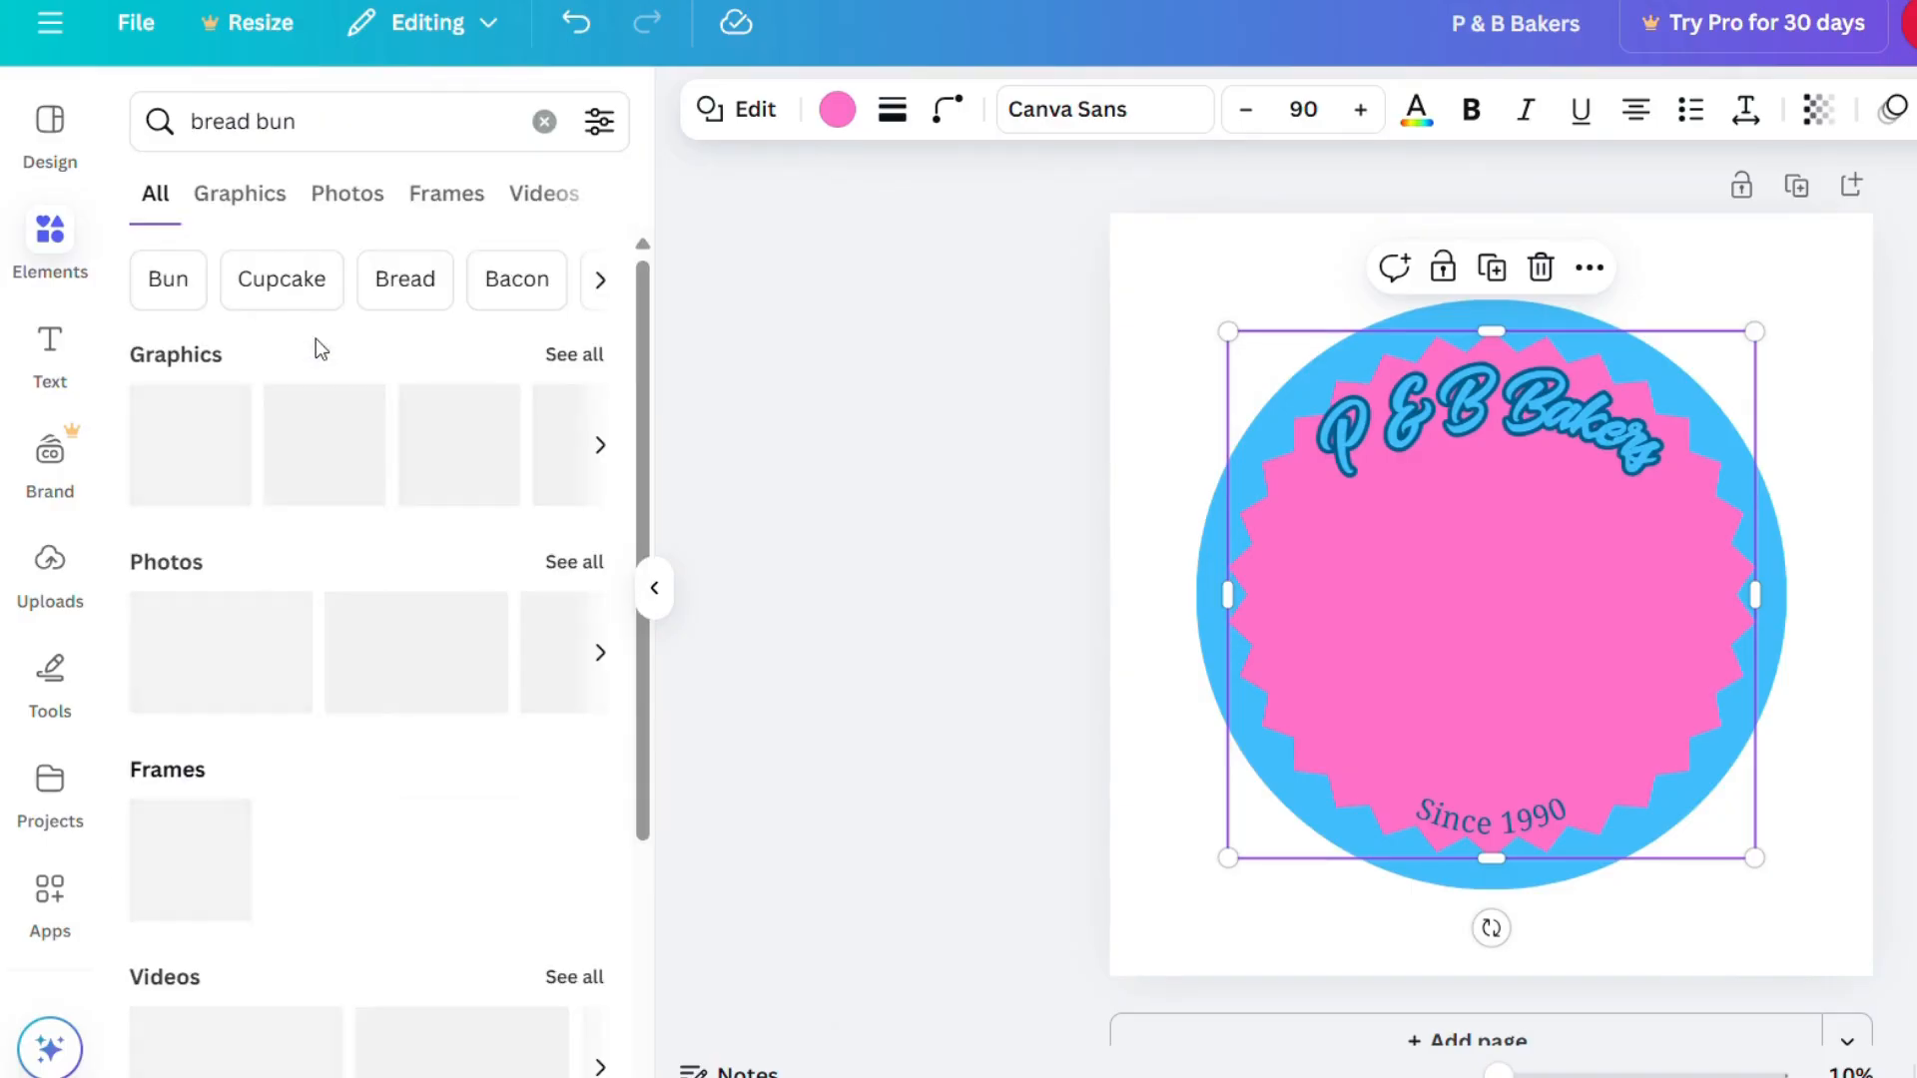
scroll(364, 589, down, 3)
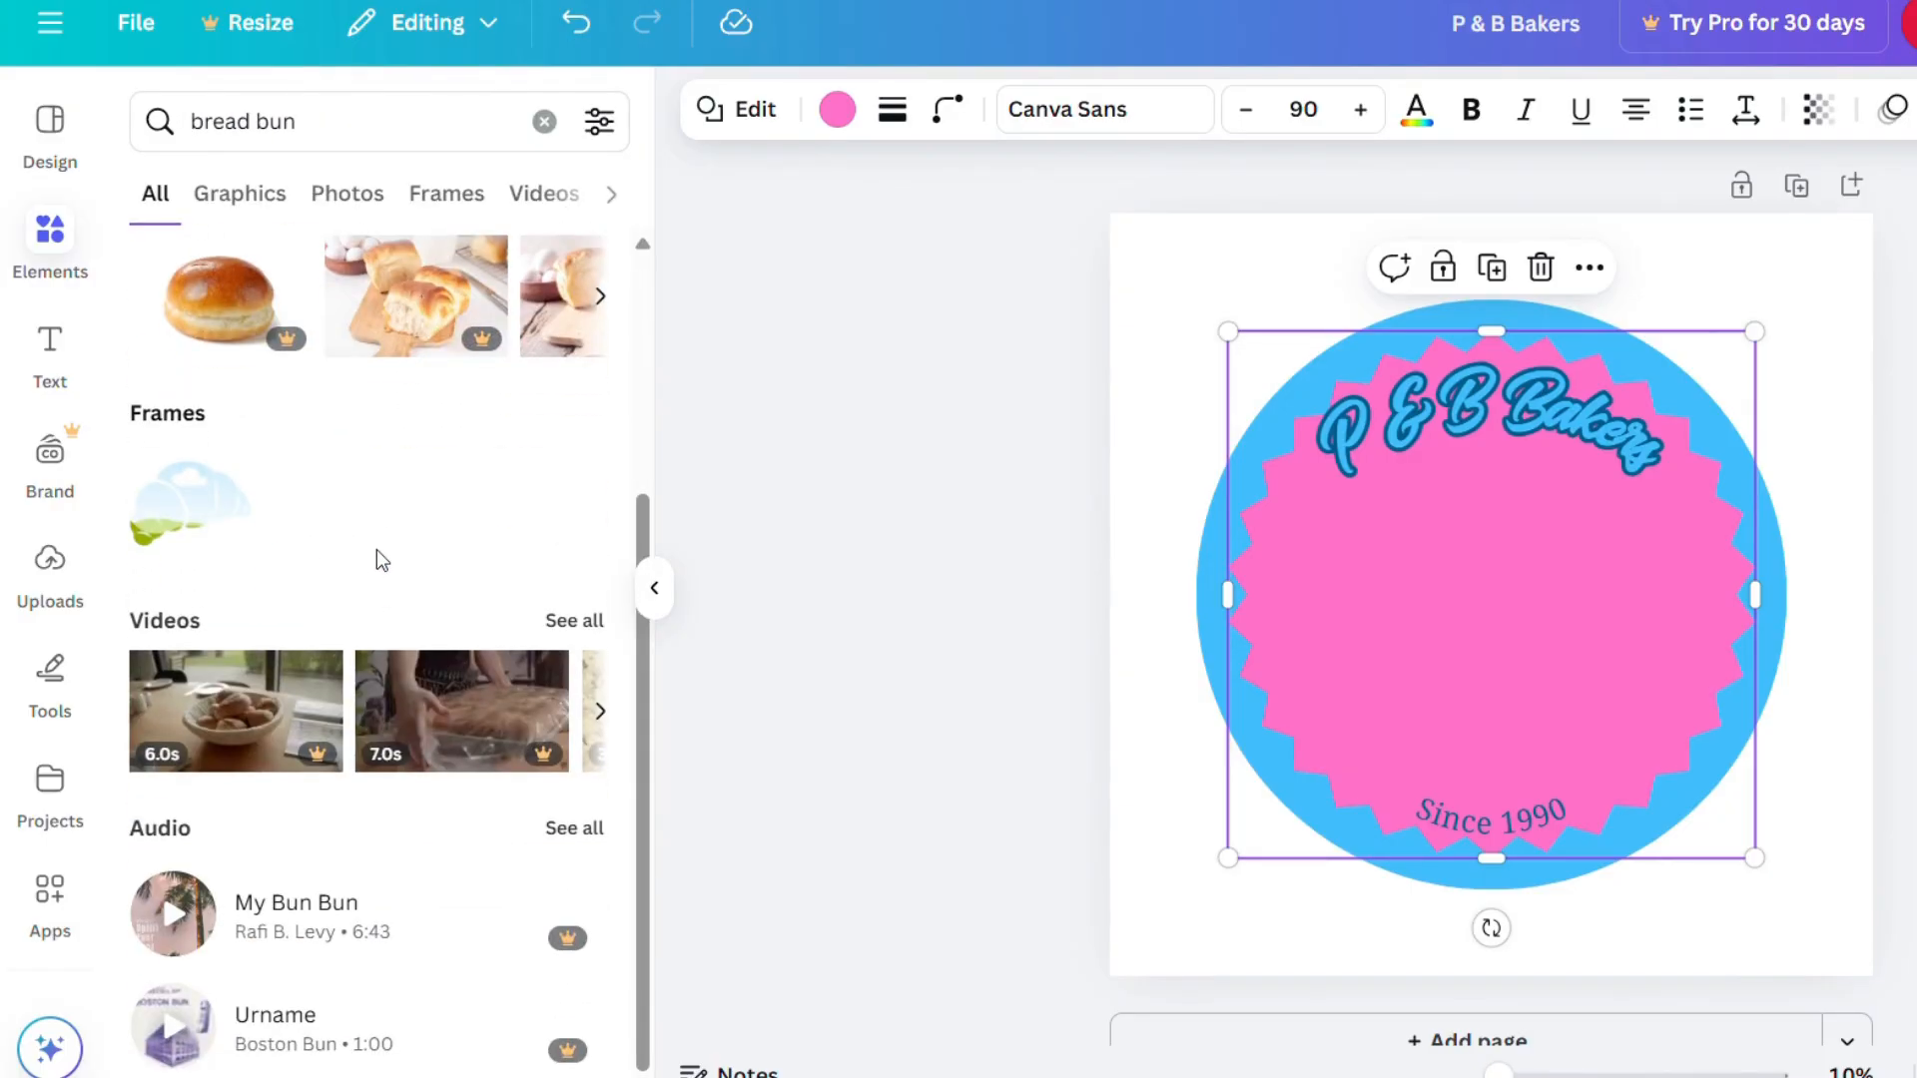
scroll(479, 389, up, 3)
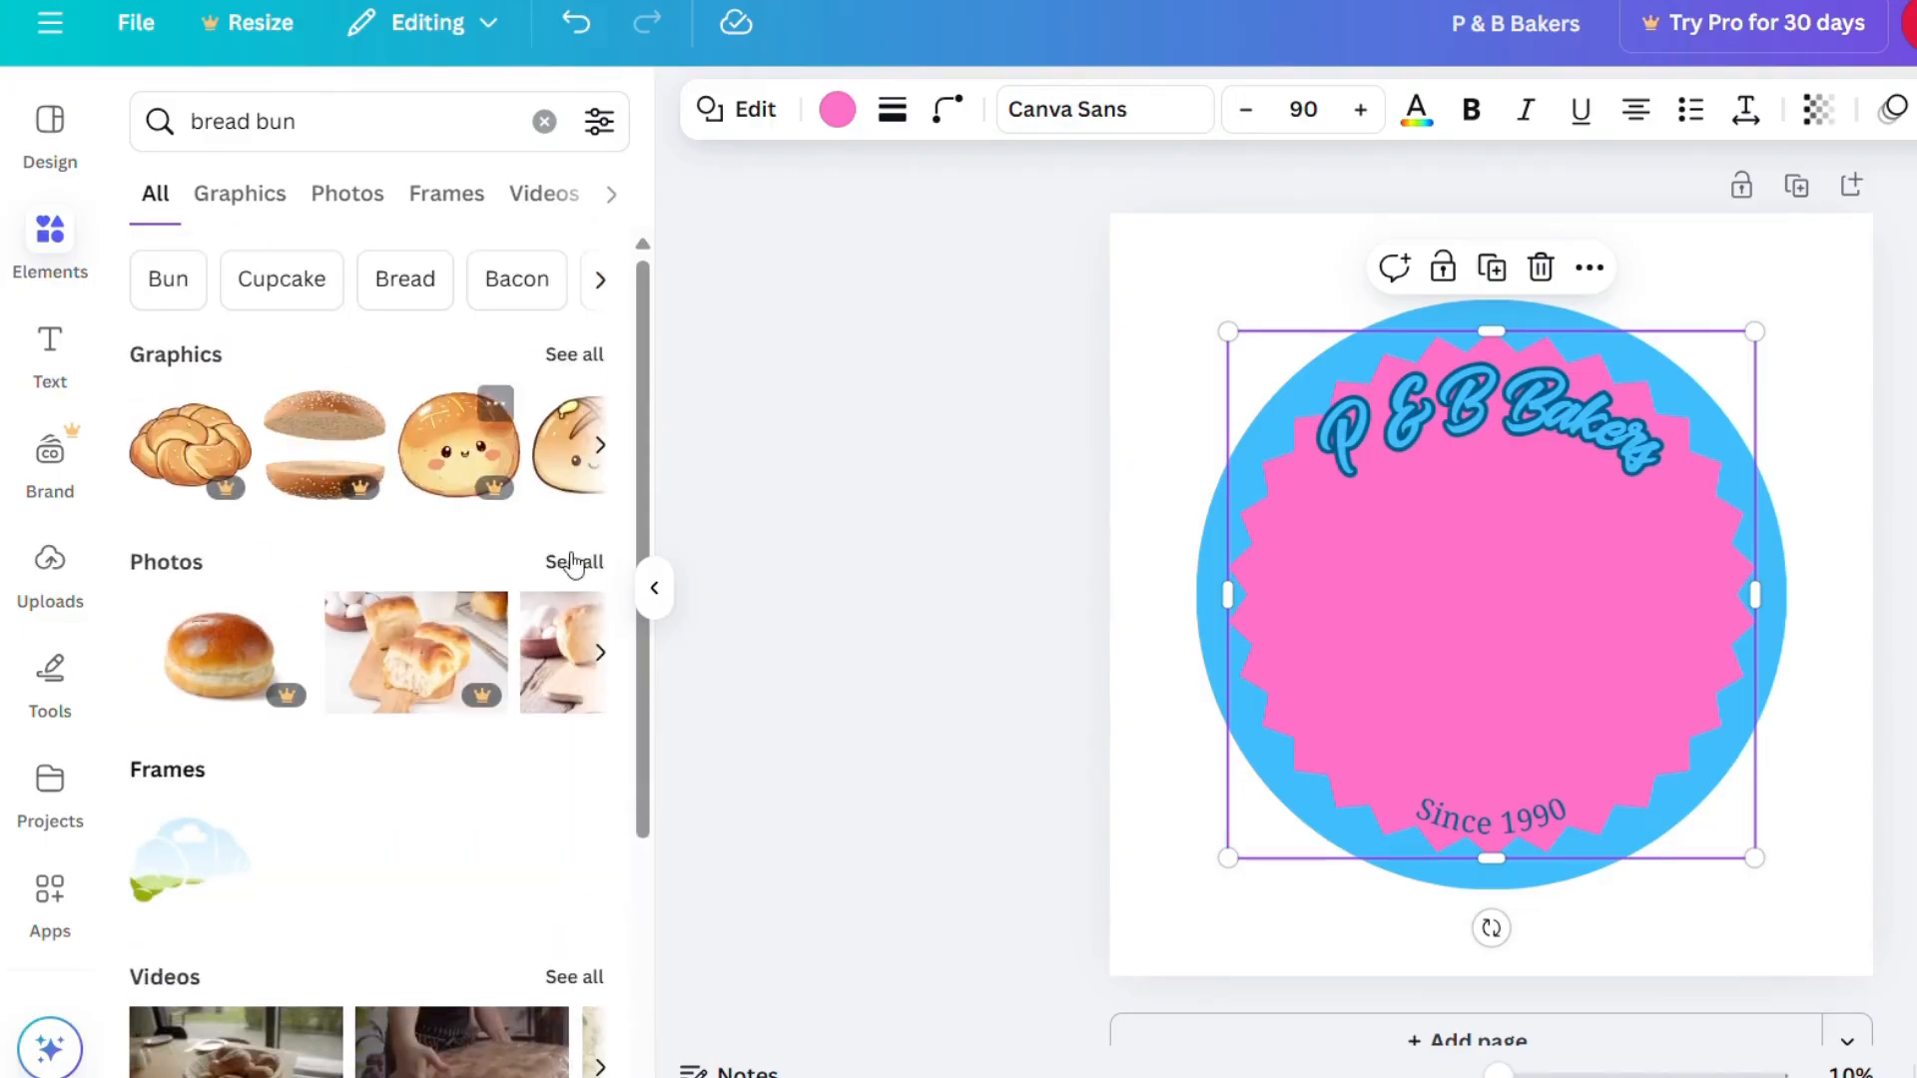
click(567, 355)
Add the sliced white loaf graphic, enlarge it and centre it on the pink seal.
scroll(376, 674, down, 4)
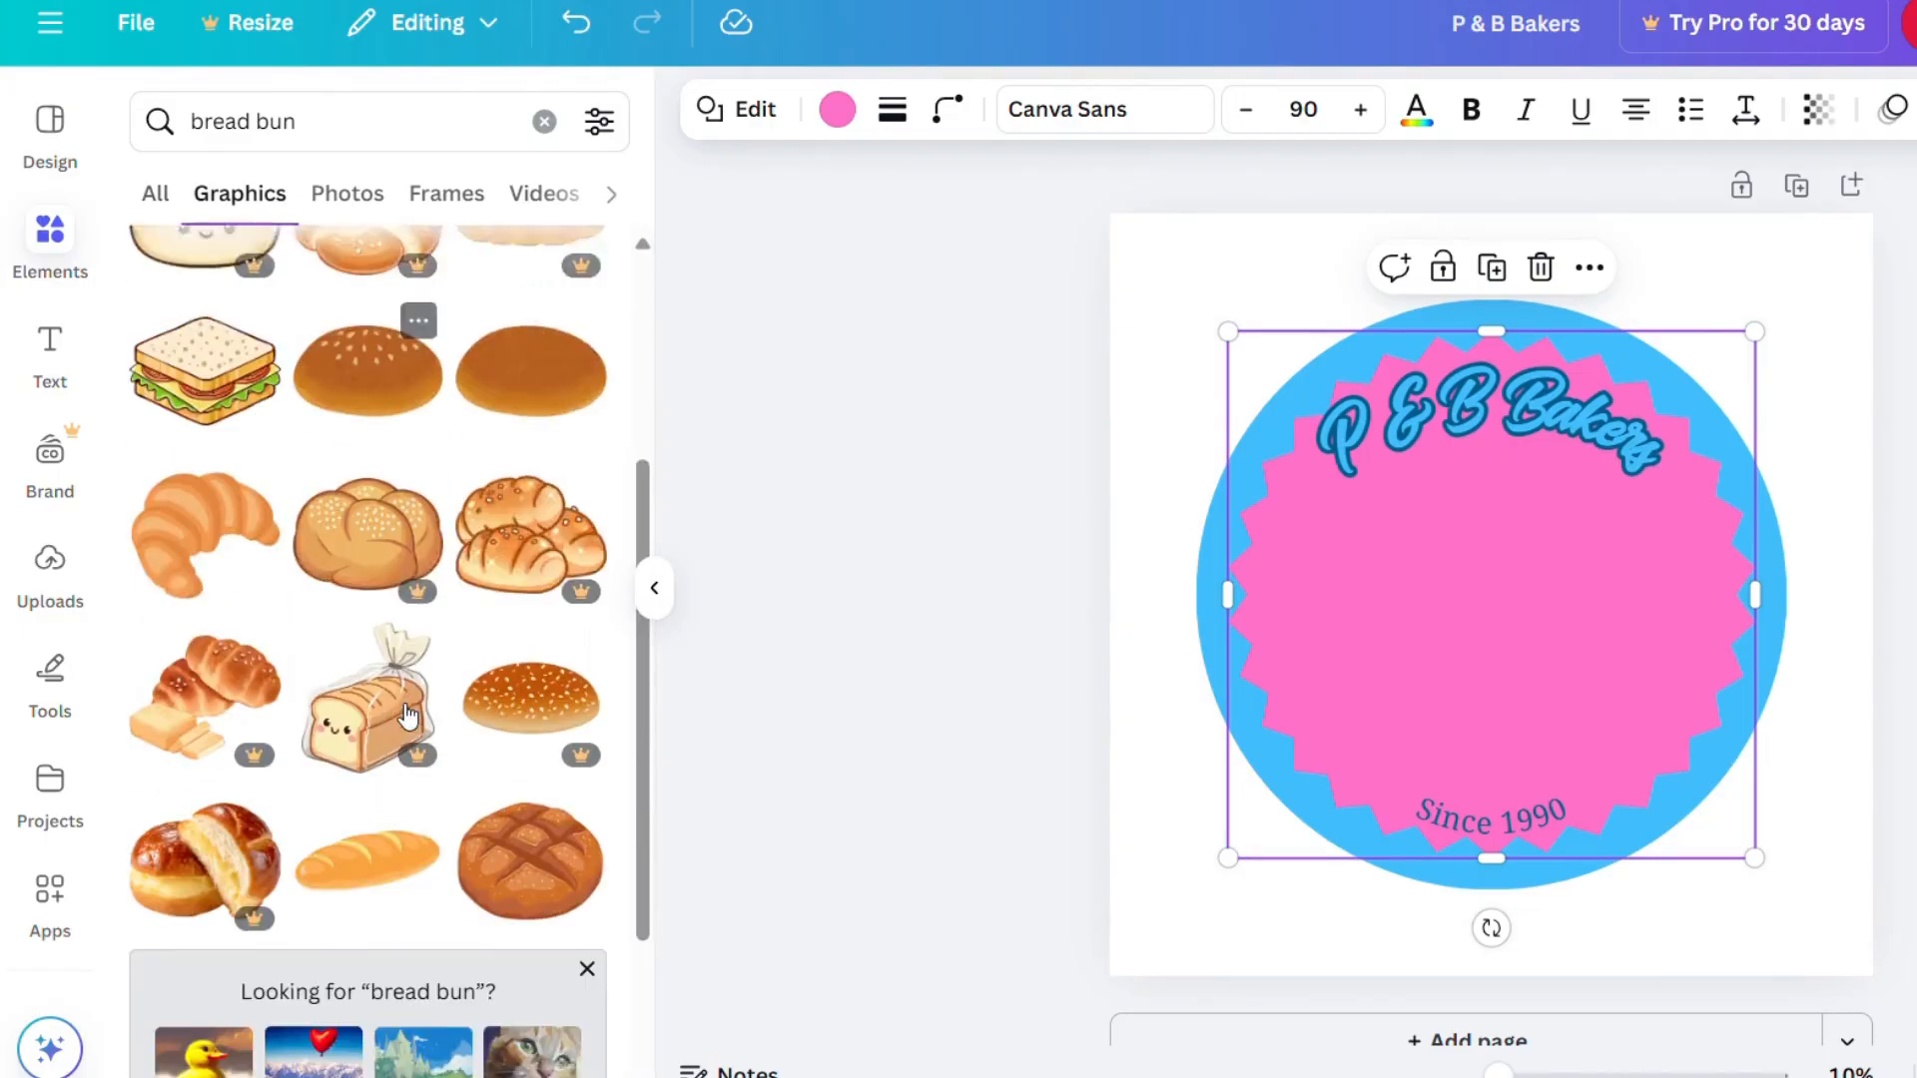
scroll(376, 674, down, 4)
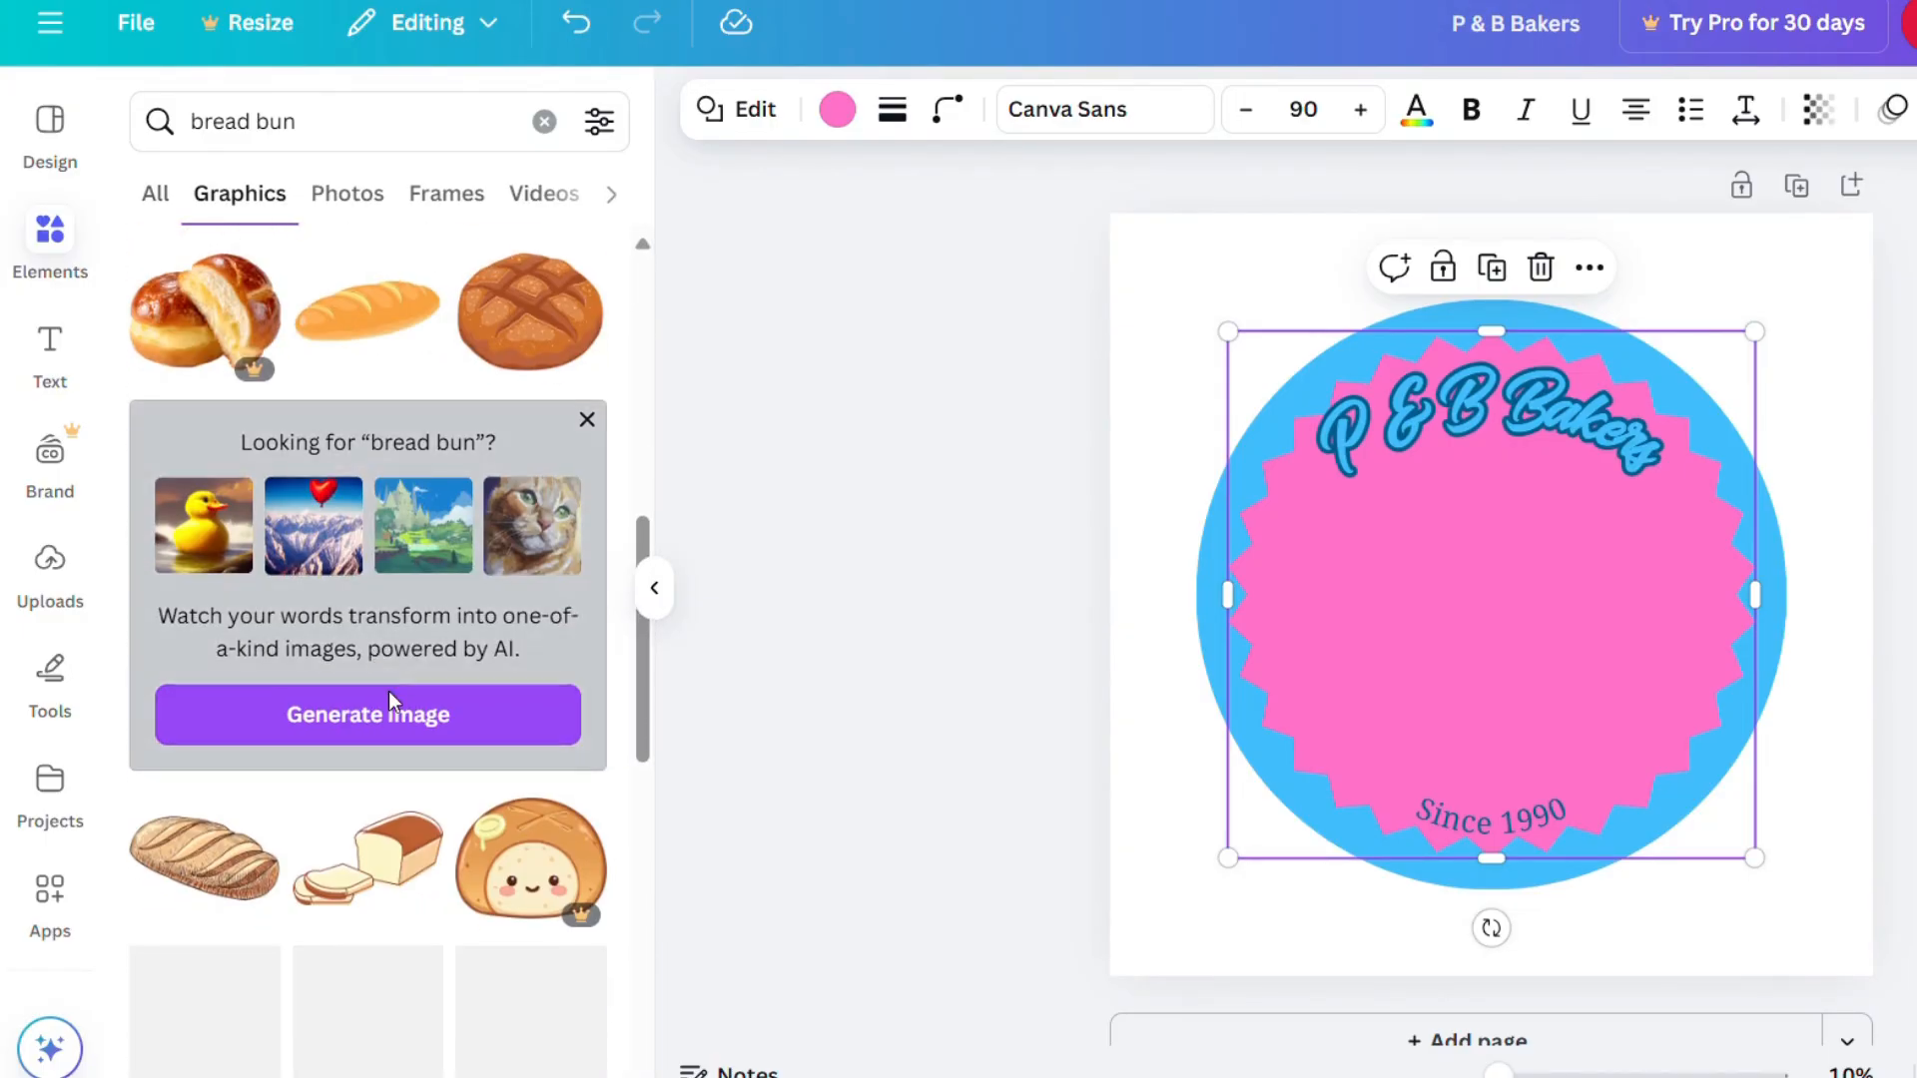
click(396, 886)
drag(1337, 689, 1218, 764)
drag(1446, 662, 1488, 611)
Add the baguette graphic, shrink it and place it just below the loaf, beside the bread slices.
scroll(334, 770, up, 5)
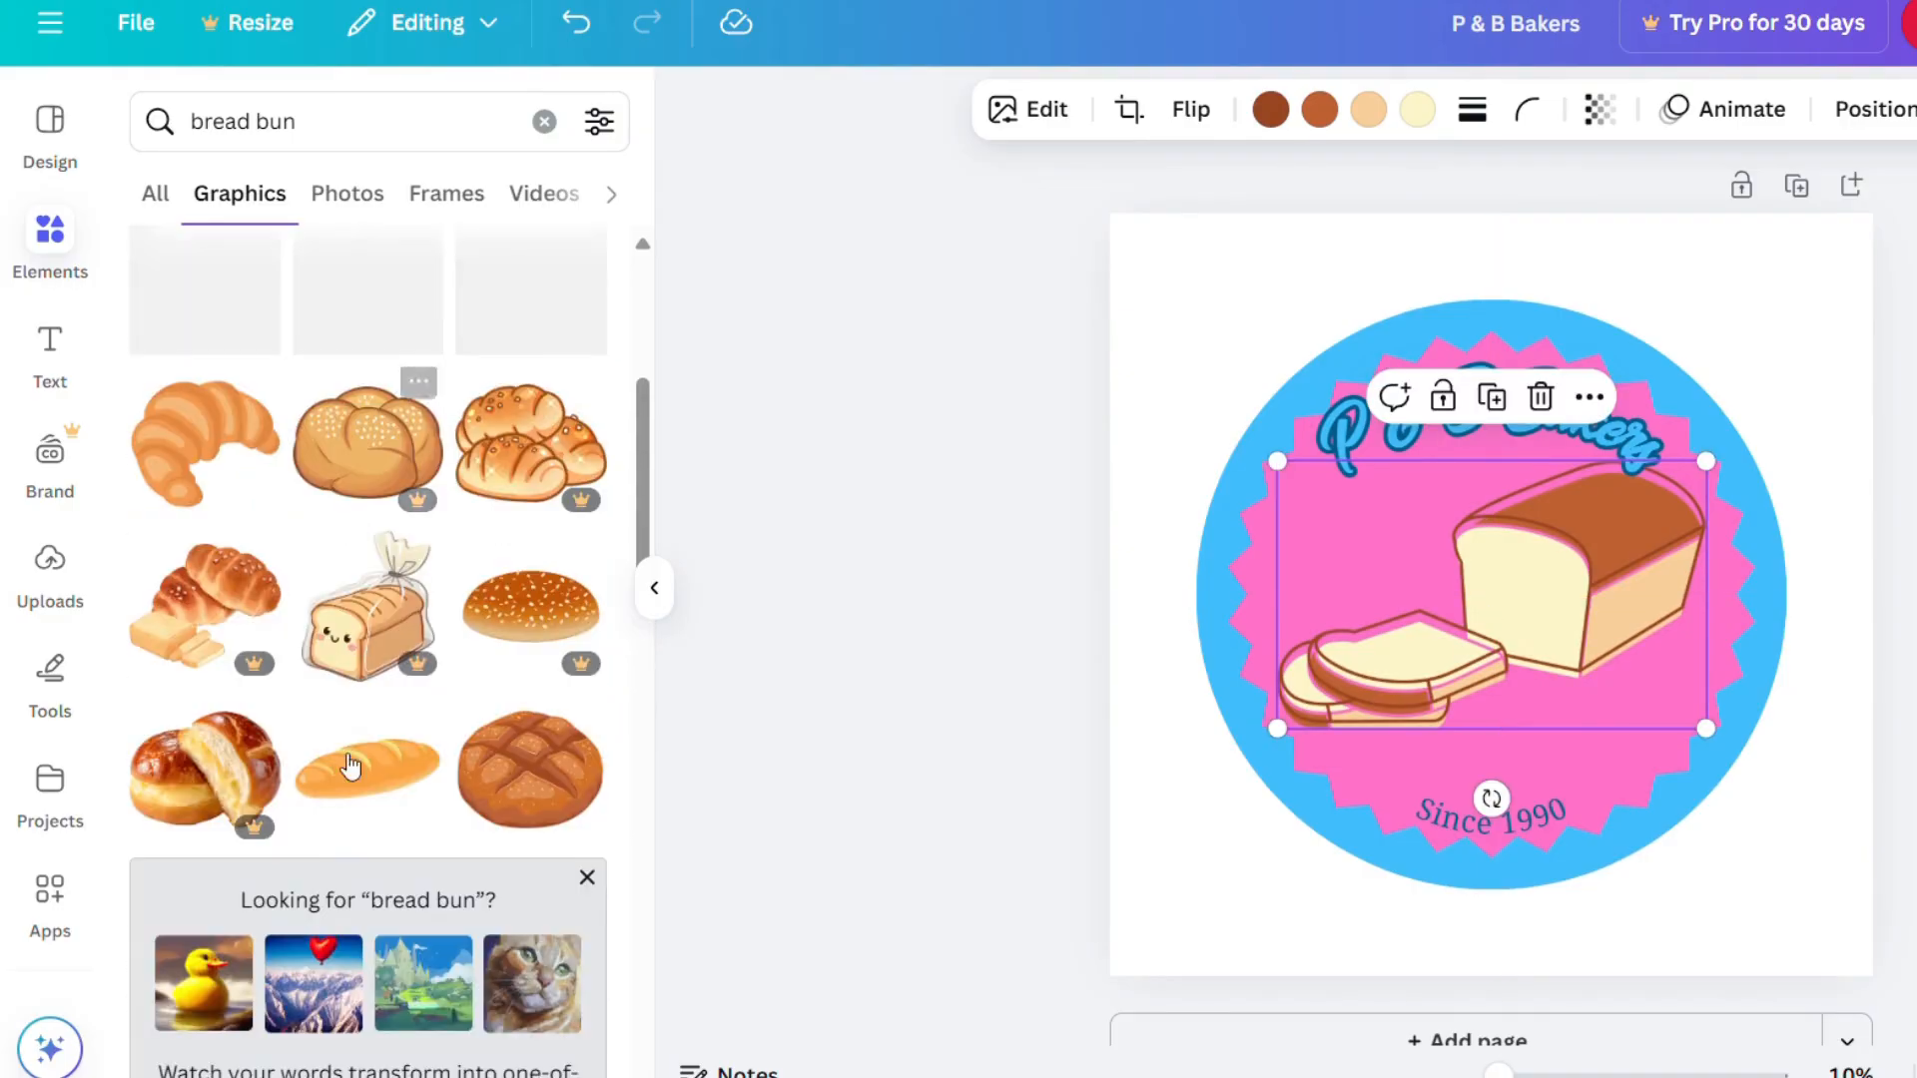
click(339, 770)
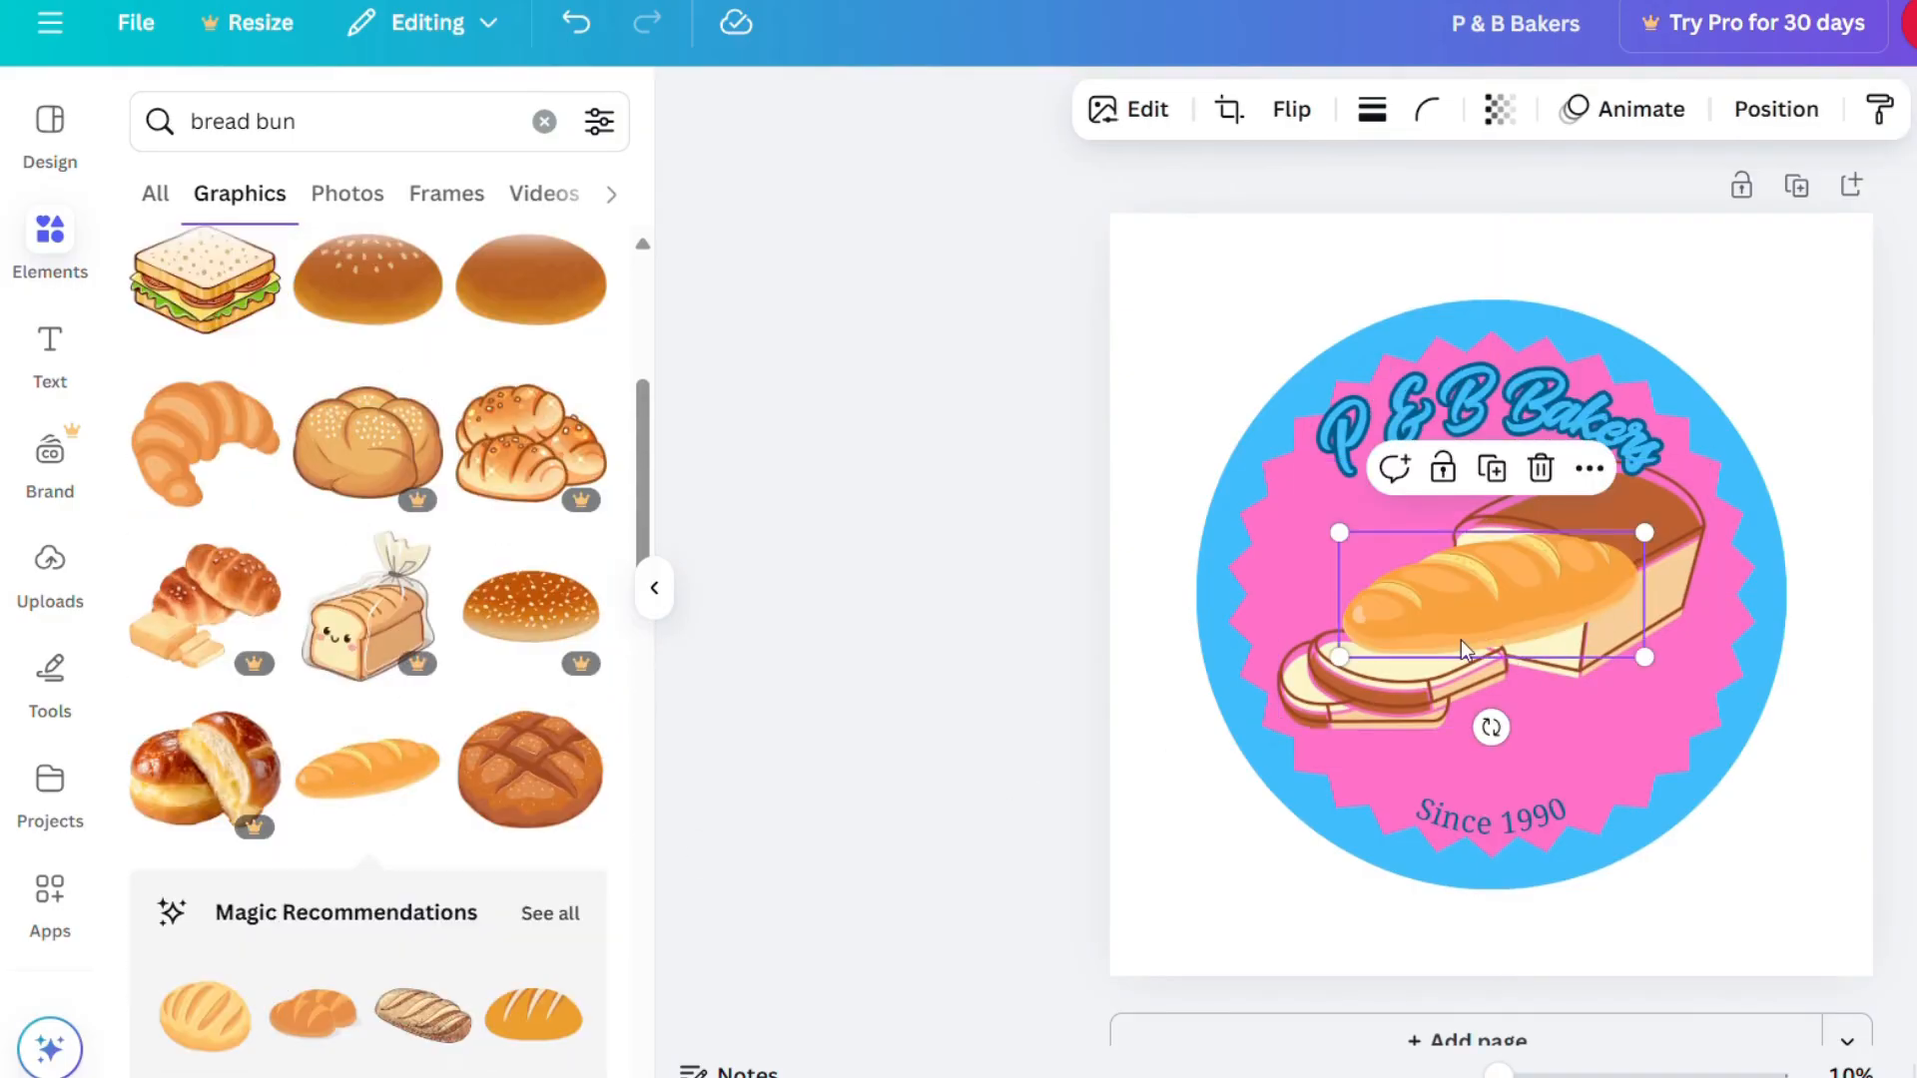
drag(1471, 594, 1531, 678)
mouse_move(1581, 707)
mouse_down()
mouse_move(1581, 690)
mouse_move(1566, 708)
mouse_move(1580, 679)
mouse_up()
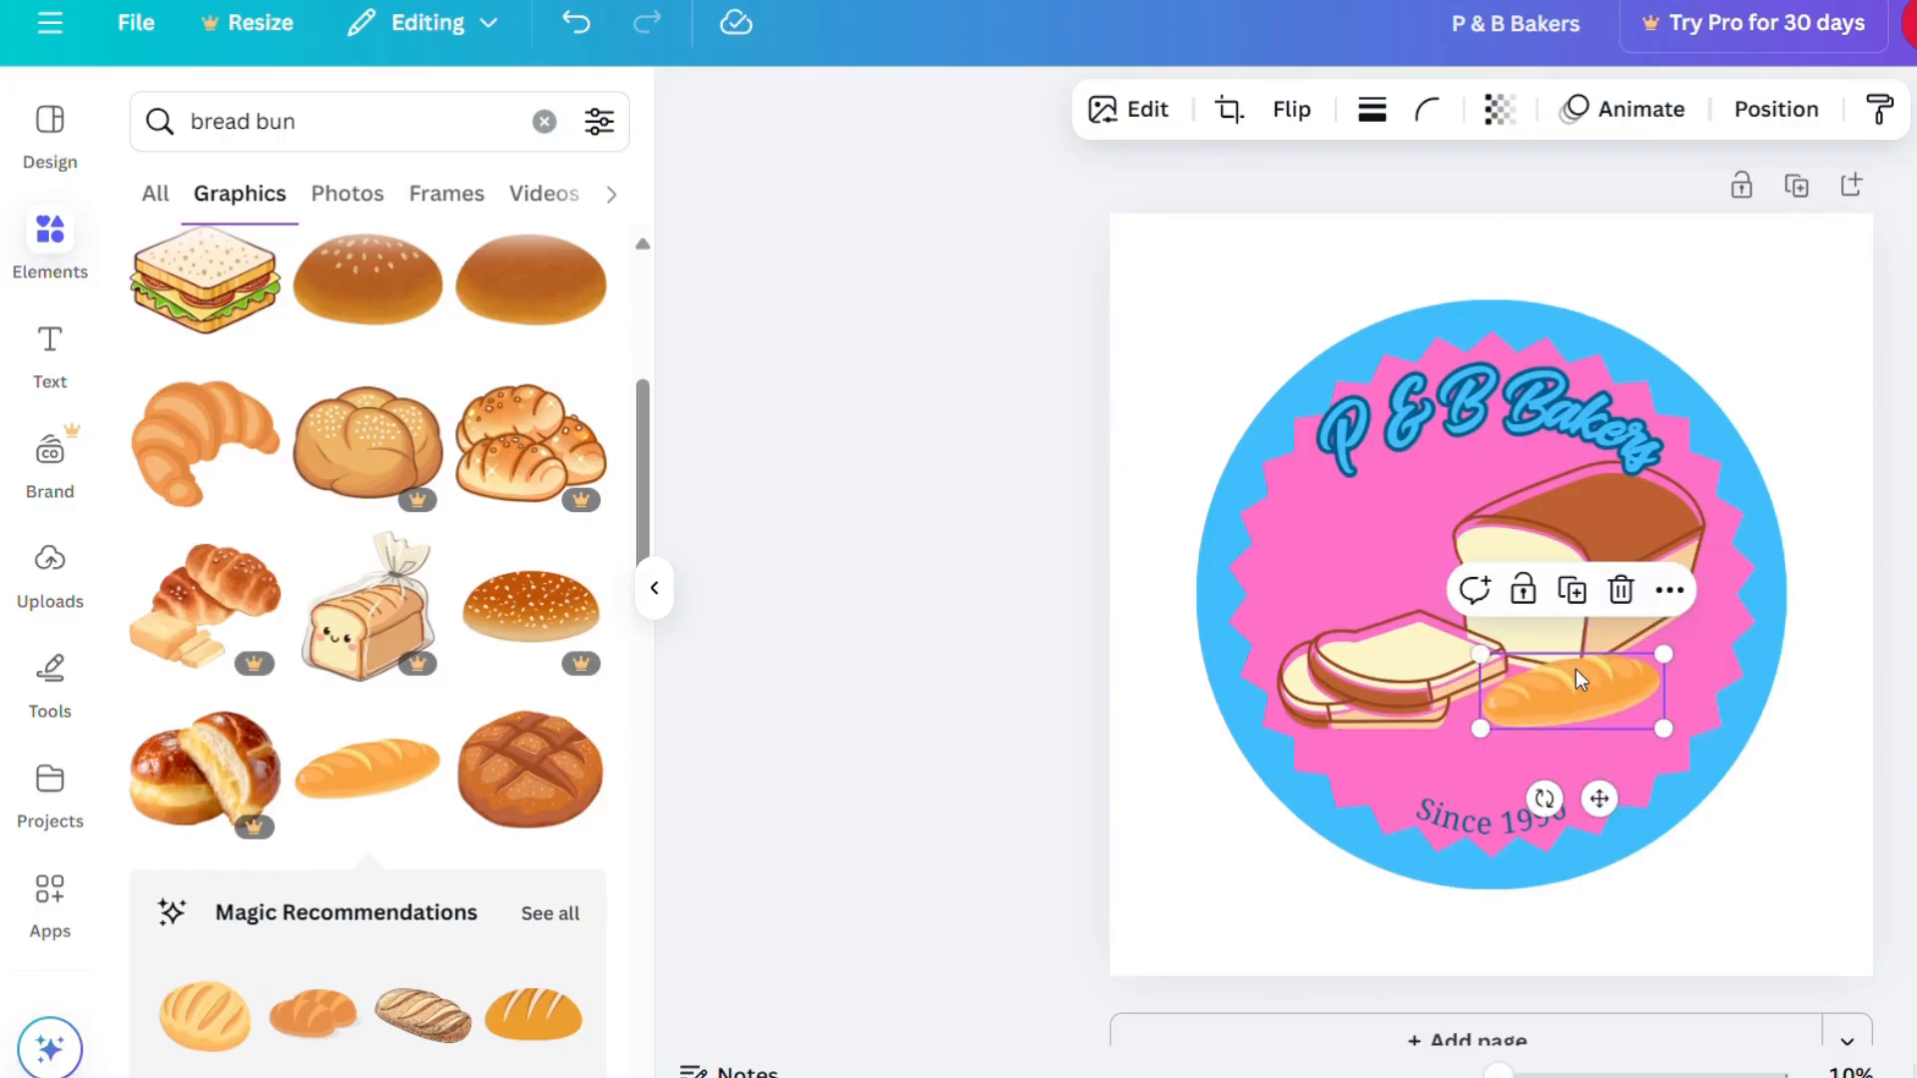
Duplicate the baguette, shift the copy slightly to the right and tilt it slightly.
click(1572, 595)
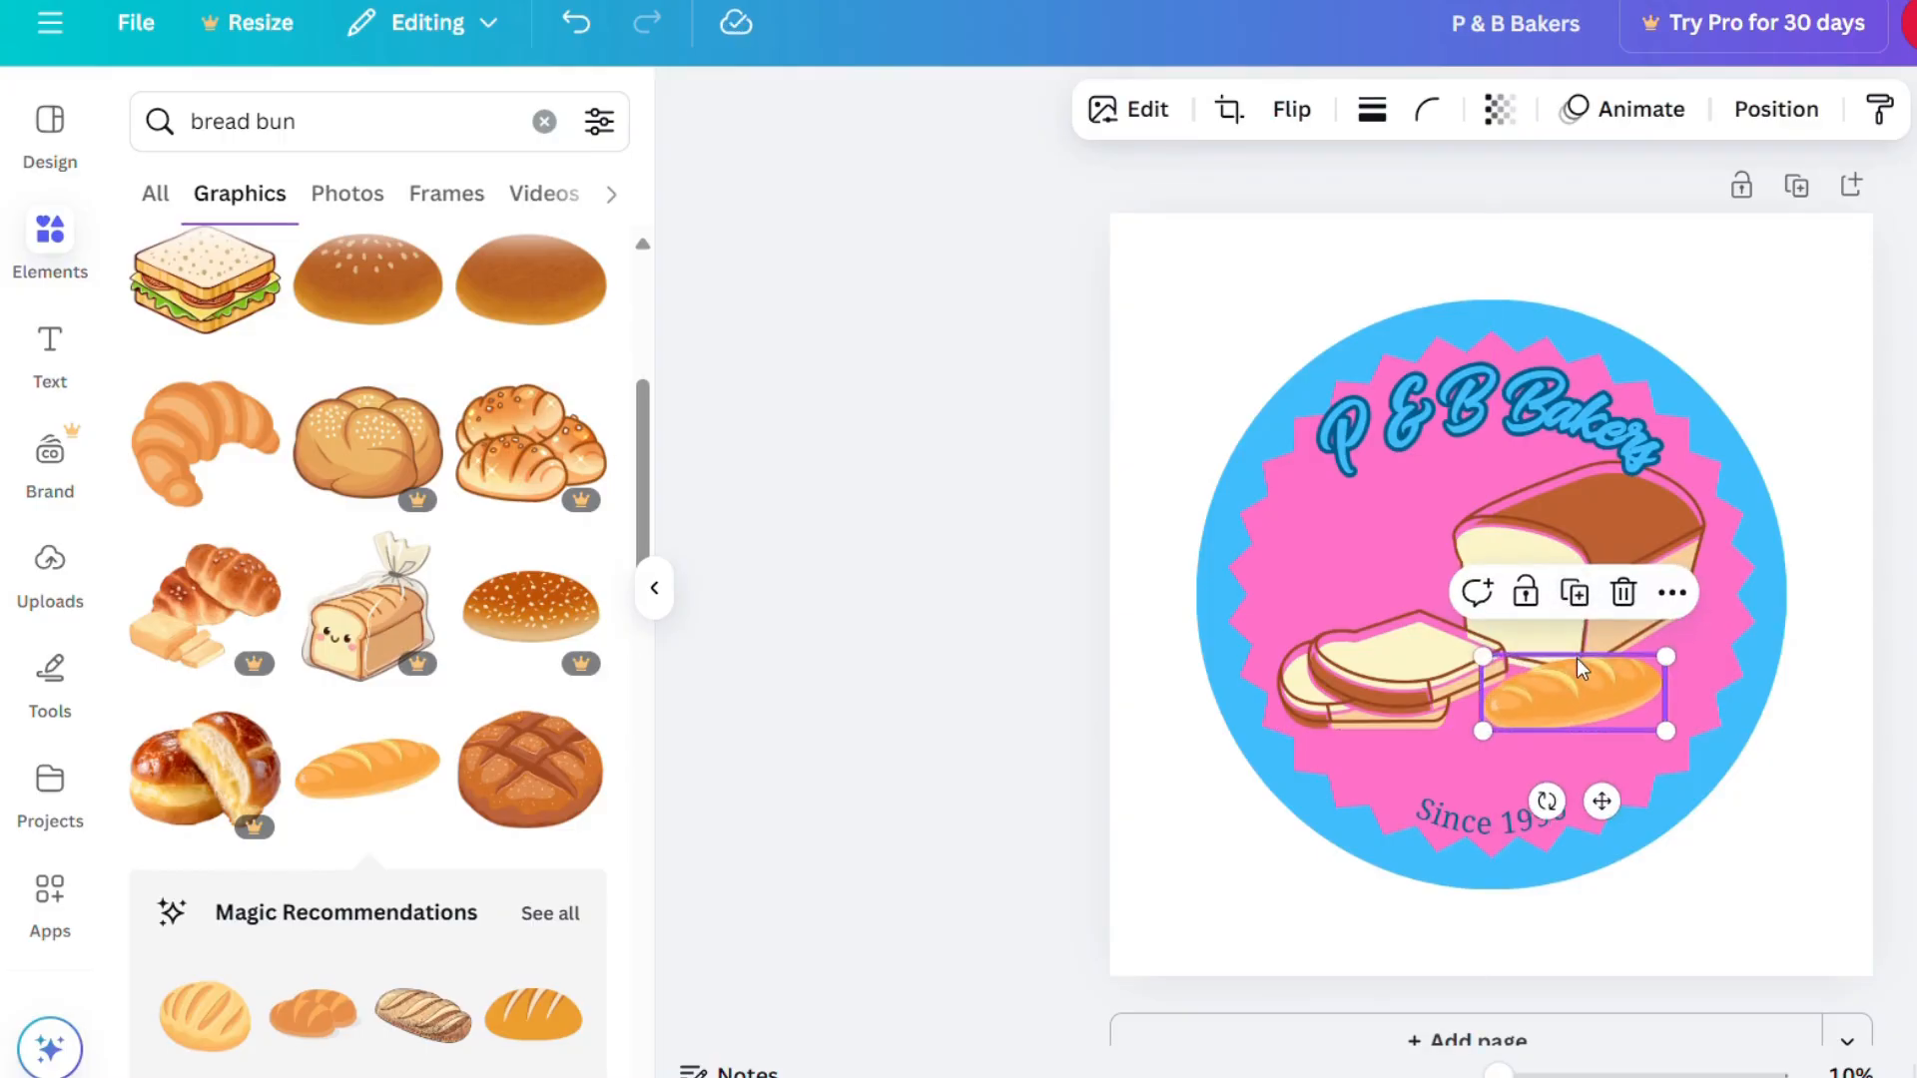
drag(1590, 704, 1642, 713)
mouse_move(1596, 804)
mouse_down()
mouse_move(1598, 824)
mouse_move(1607, 776)
mouse_move(1615, 825)
mouse_up()
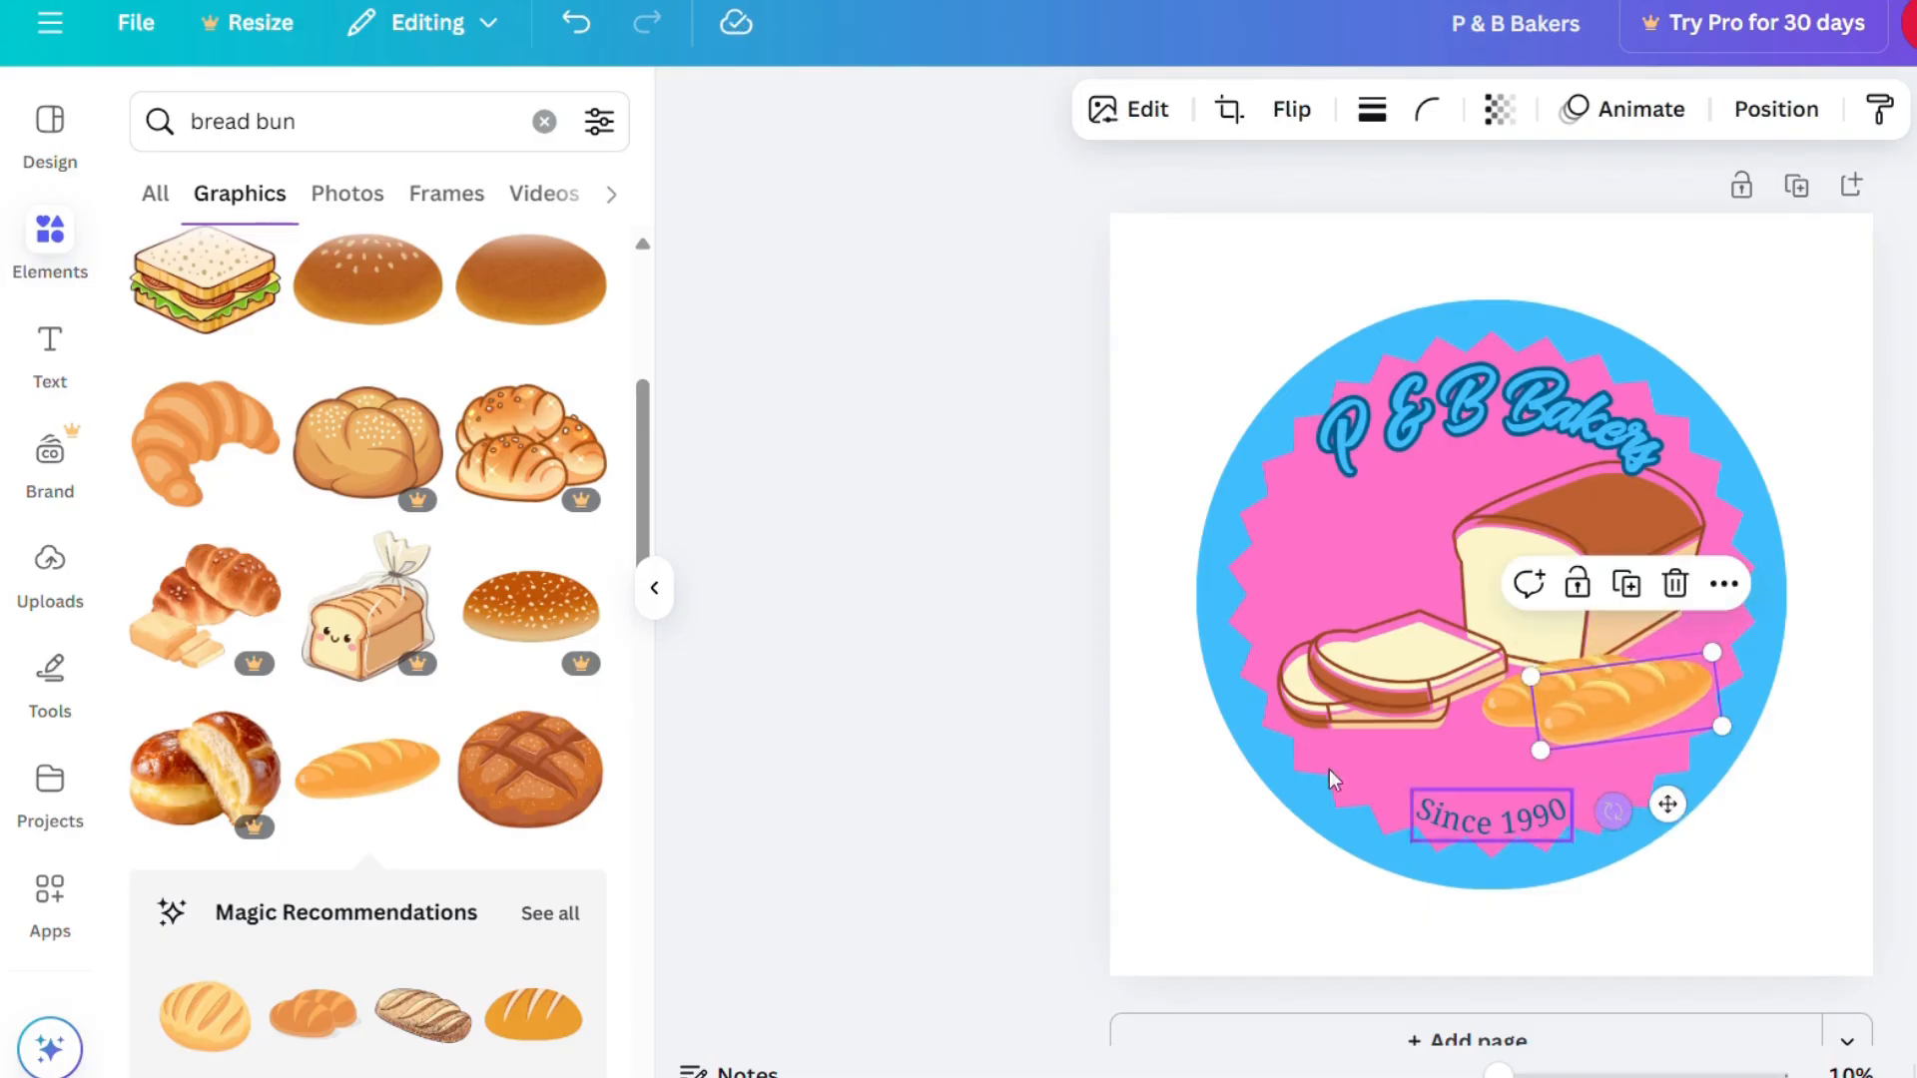
Add the round brown scored bread graphic, shrink it and place it above the bread slices.
click(559, 794)
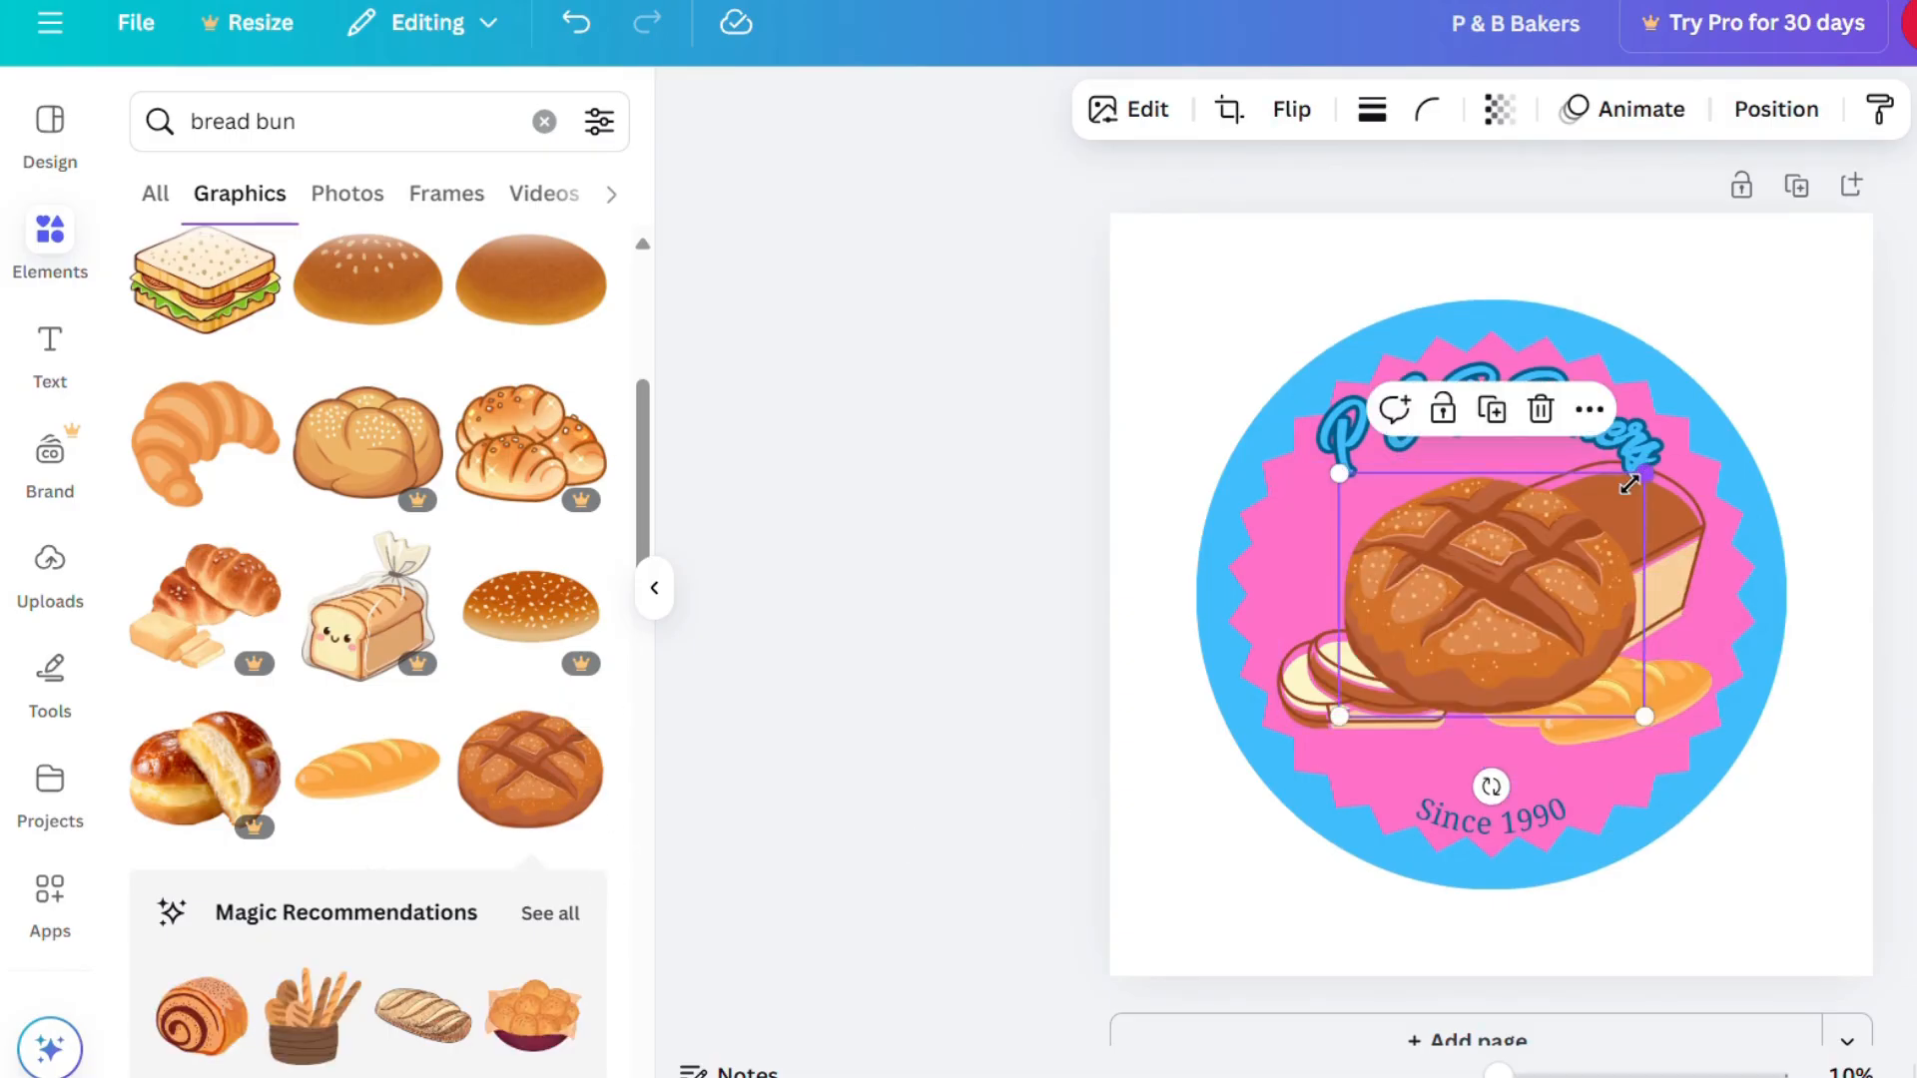
drag(1629, 485, 1472, 610)
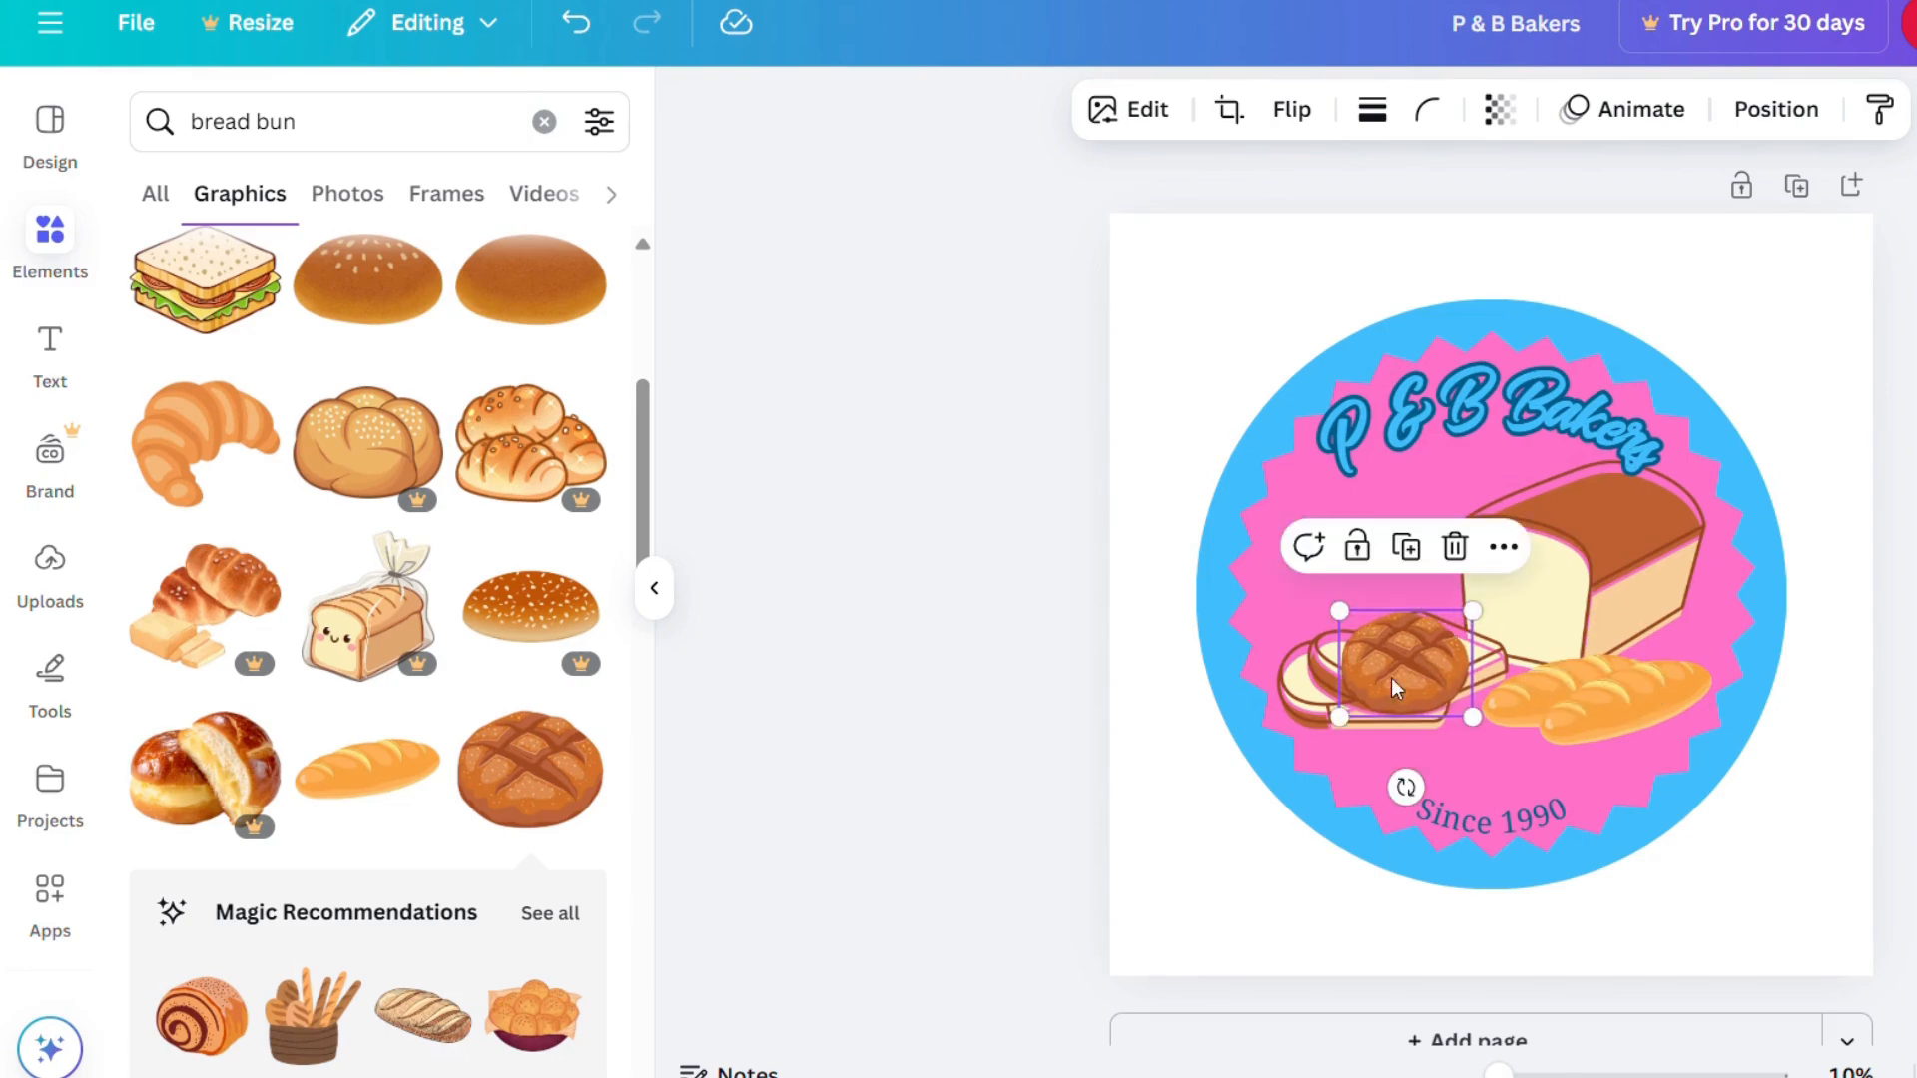
drag(1395, 687, 1388, 591)
Send the round bread backward so it sits behind the sliced loaf.
right_click(1389, 561)
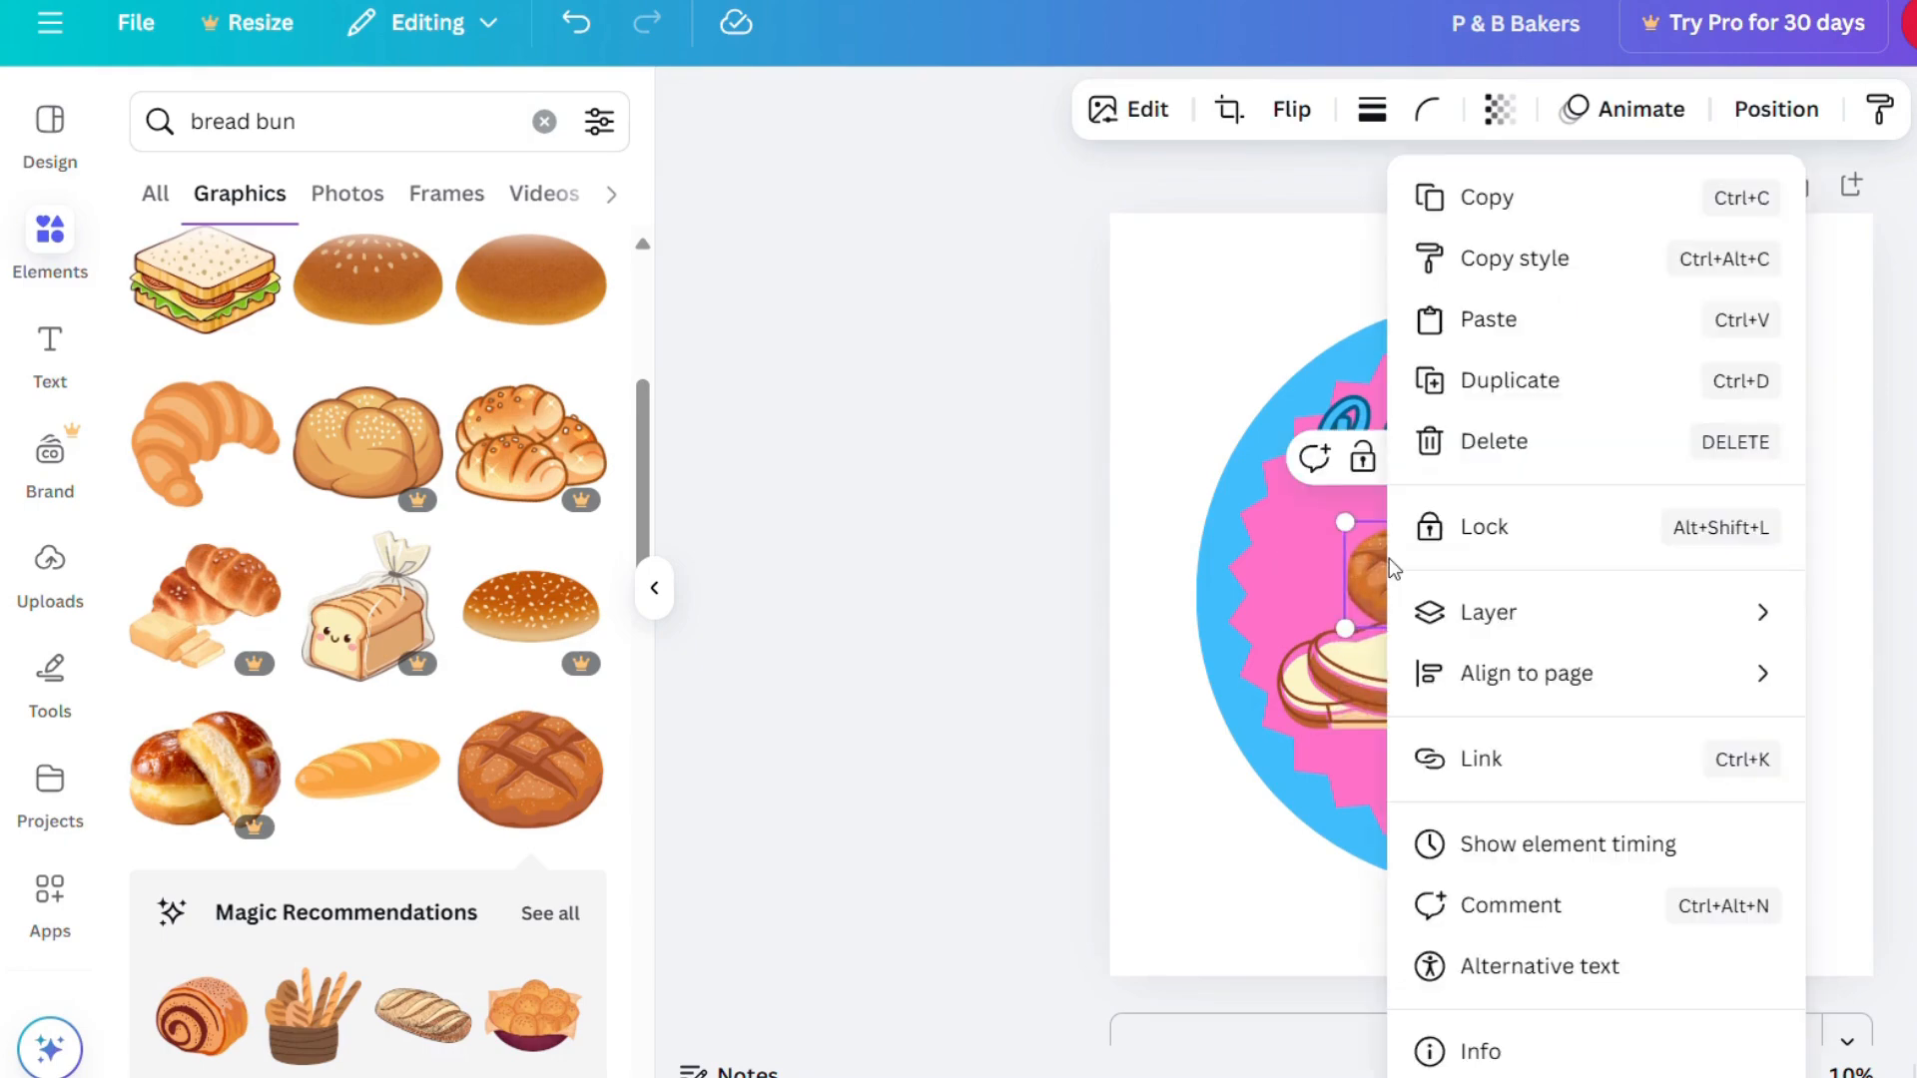
mouse_move(1579, 614)
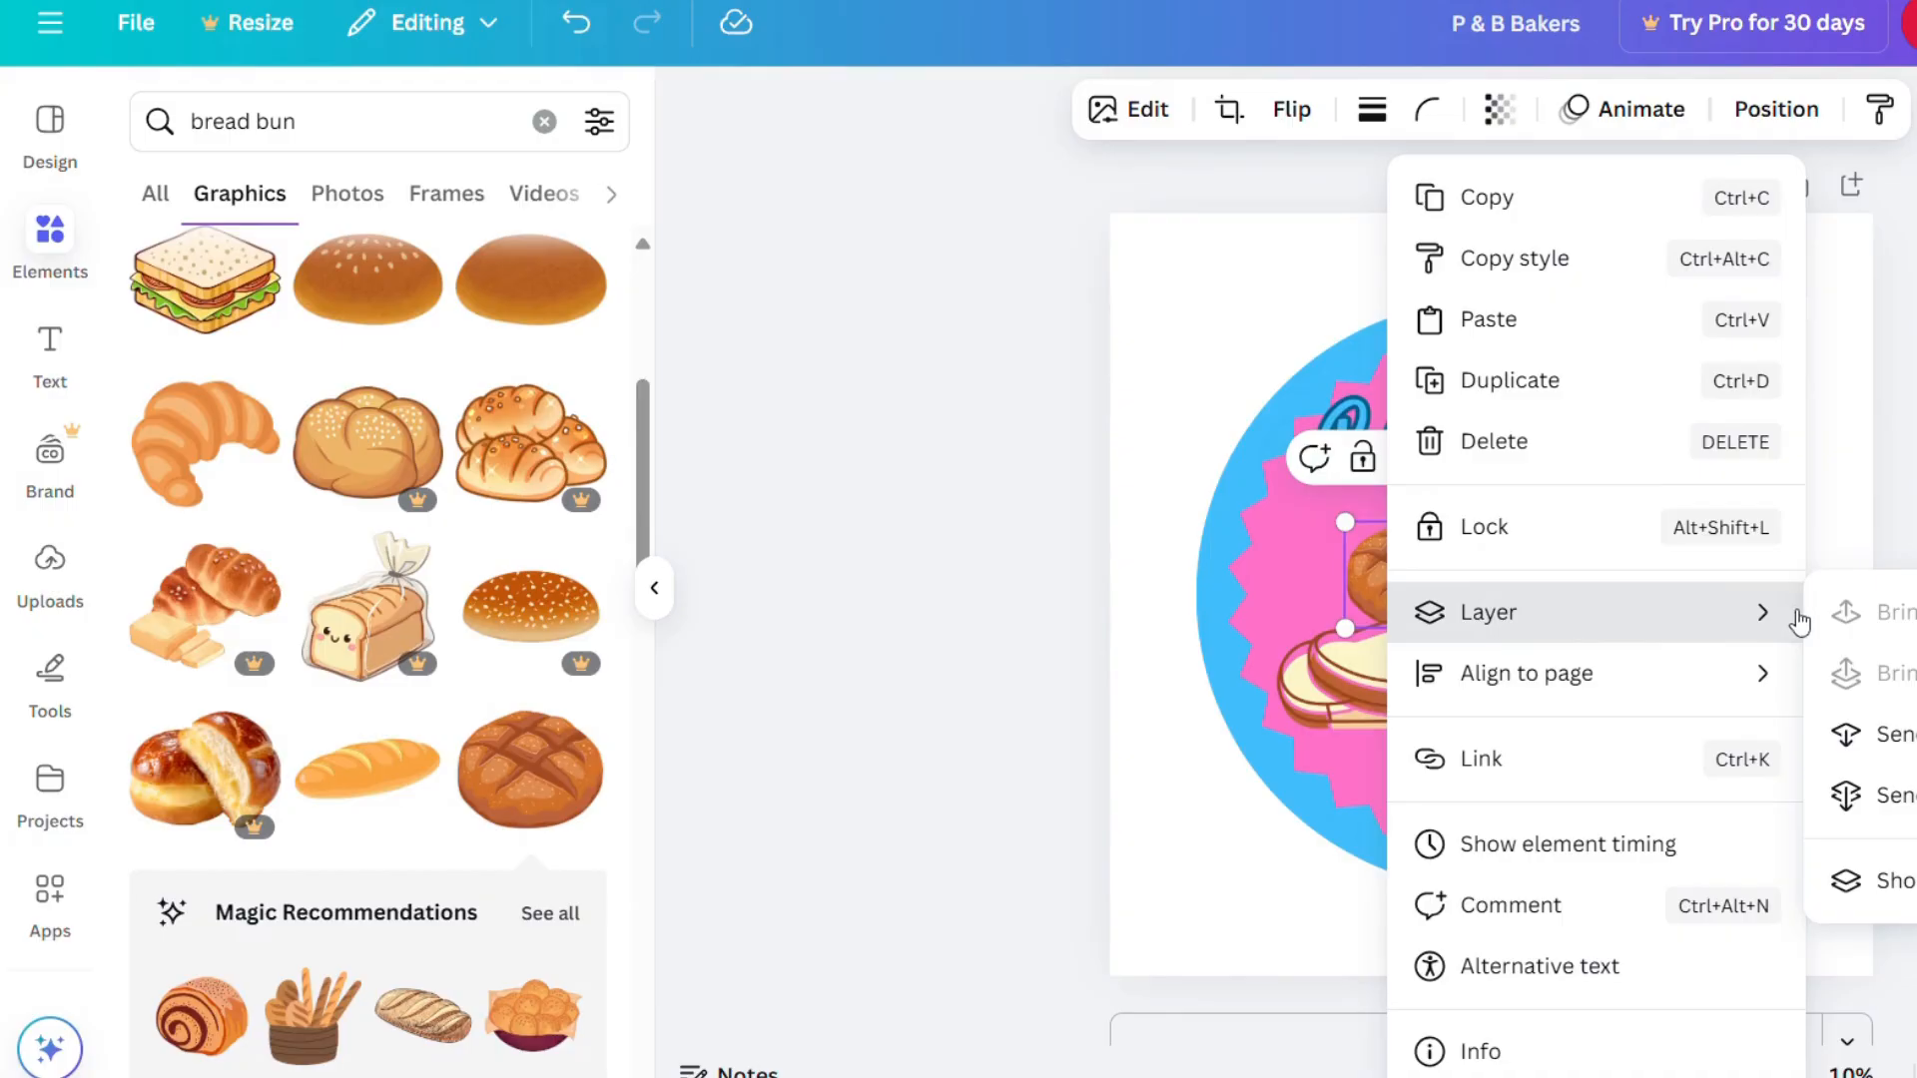
click(1871, 734)
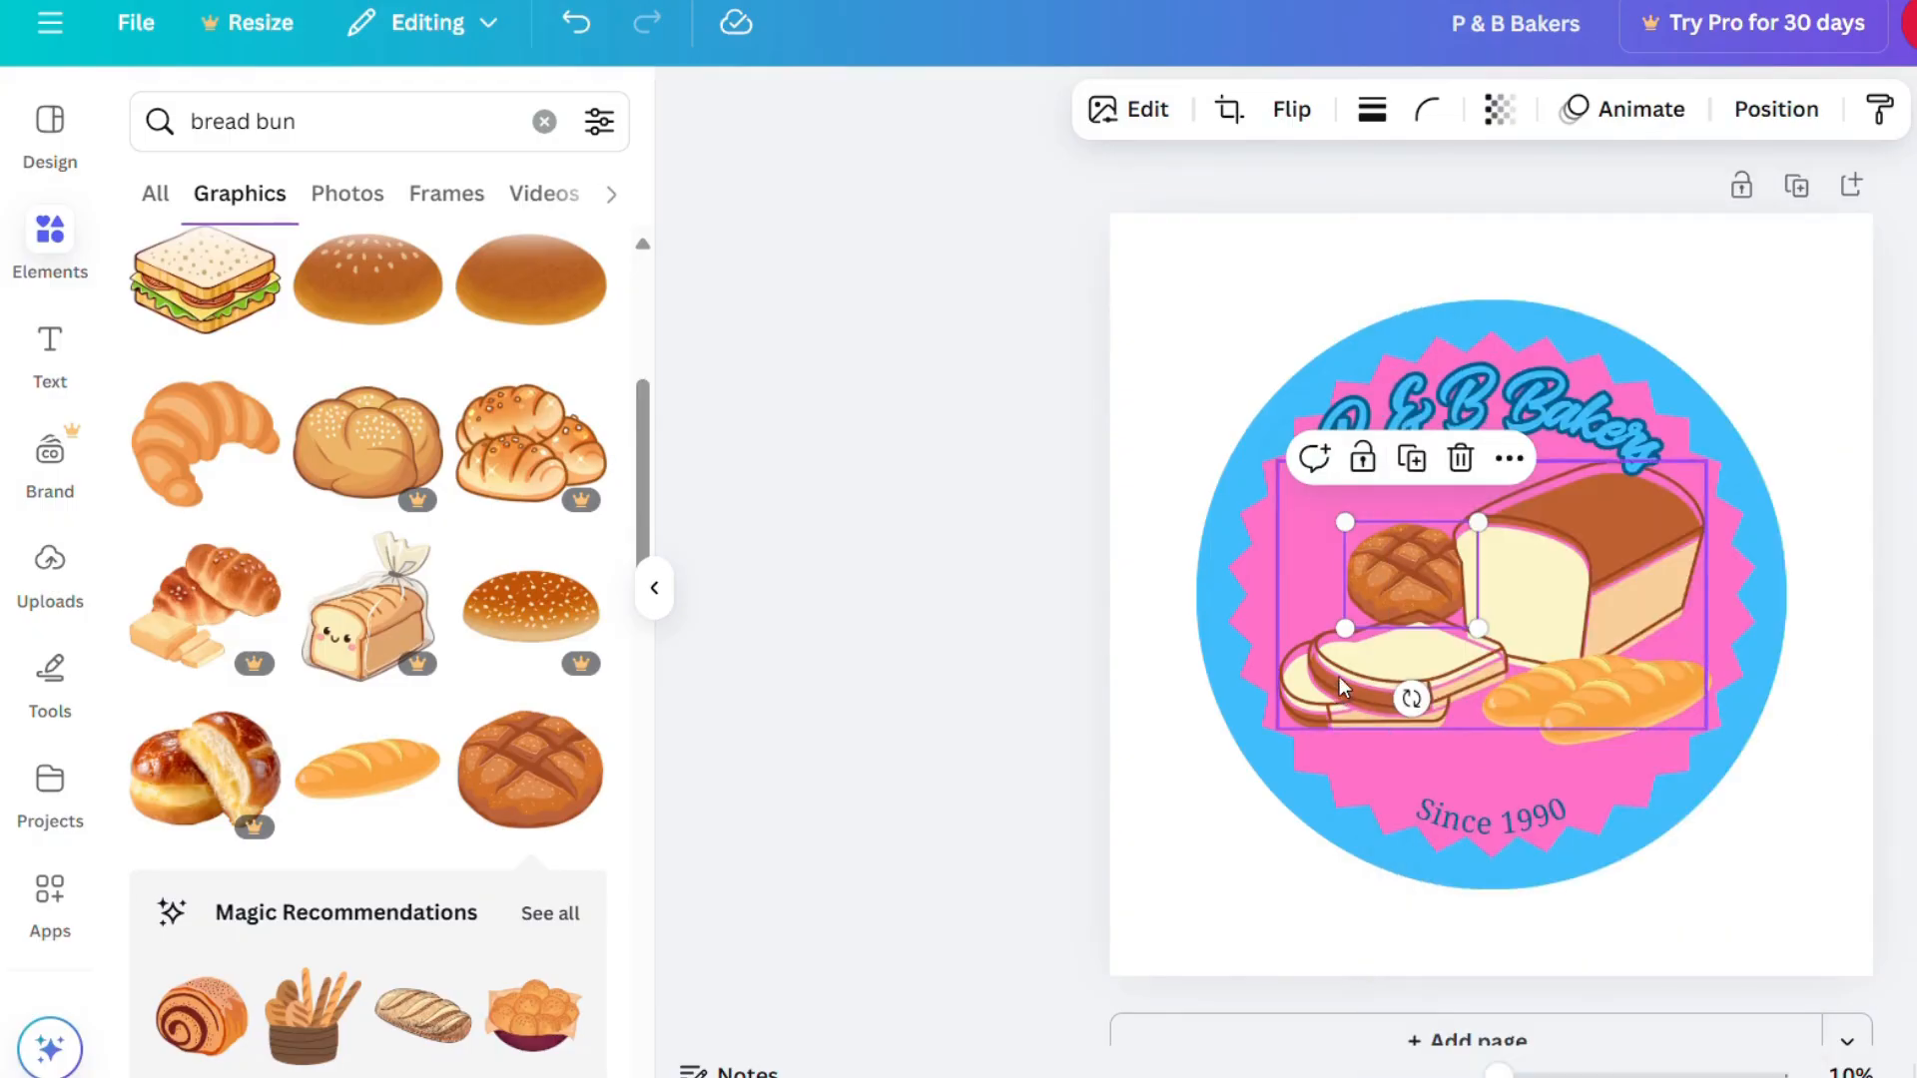
Set the background colour of the round logo's page to black.
click(1188, 333)
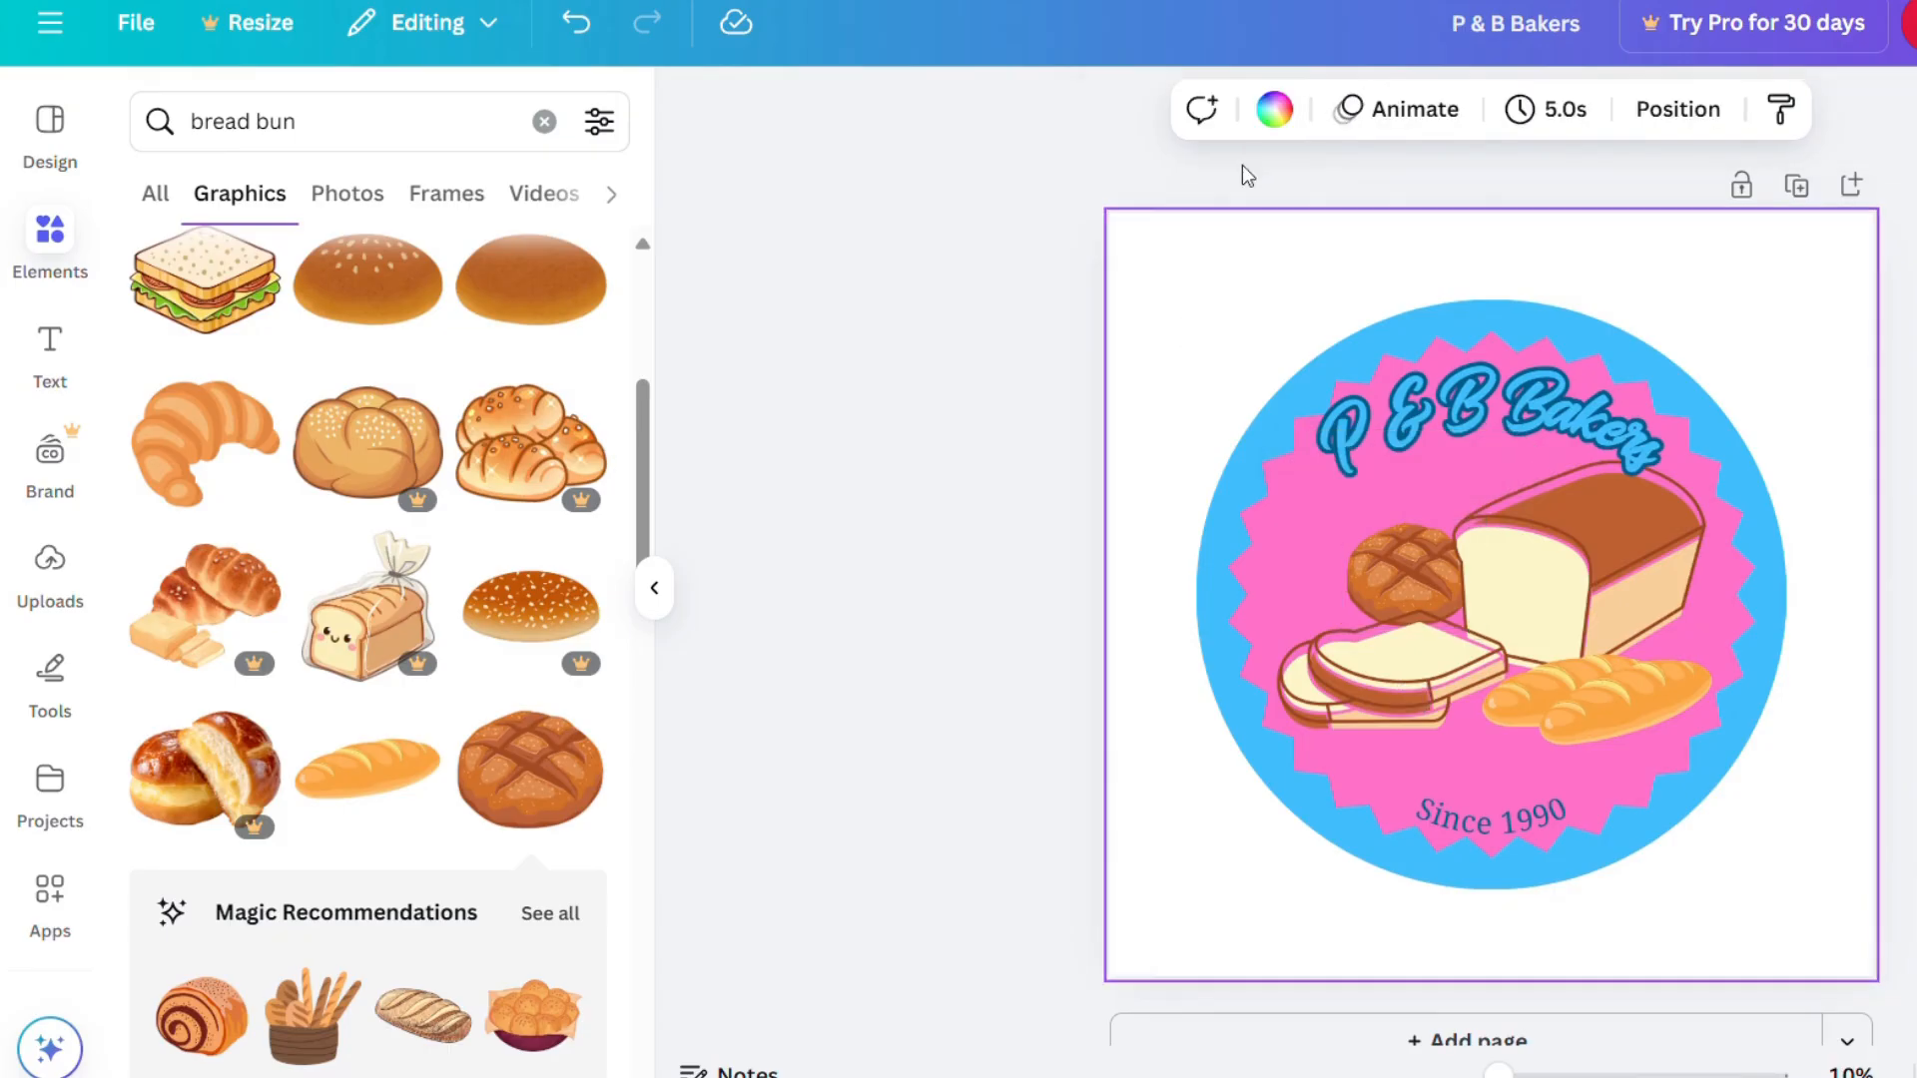
click(1274, 109)
click(235, 329)
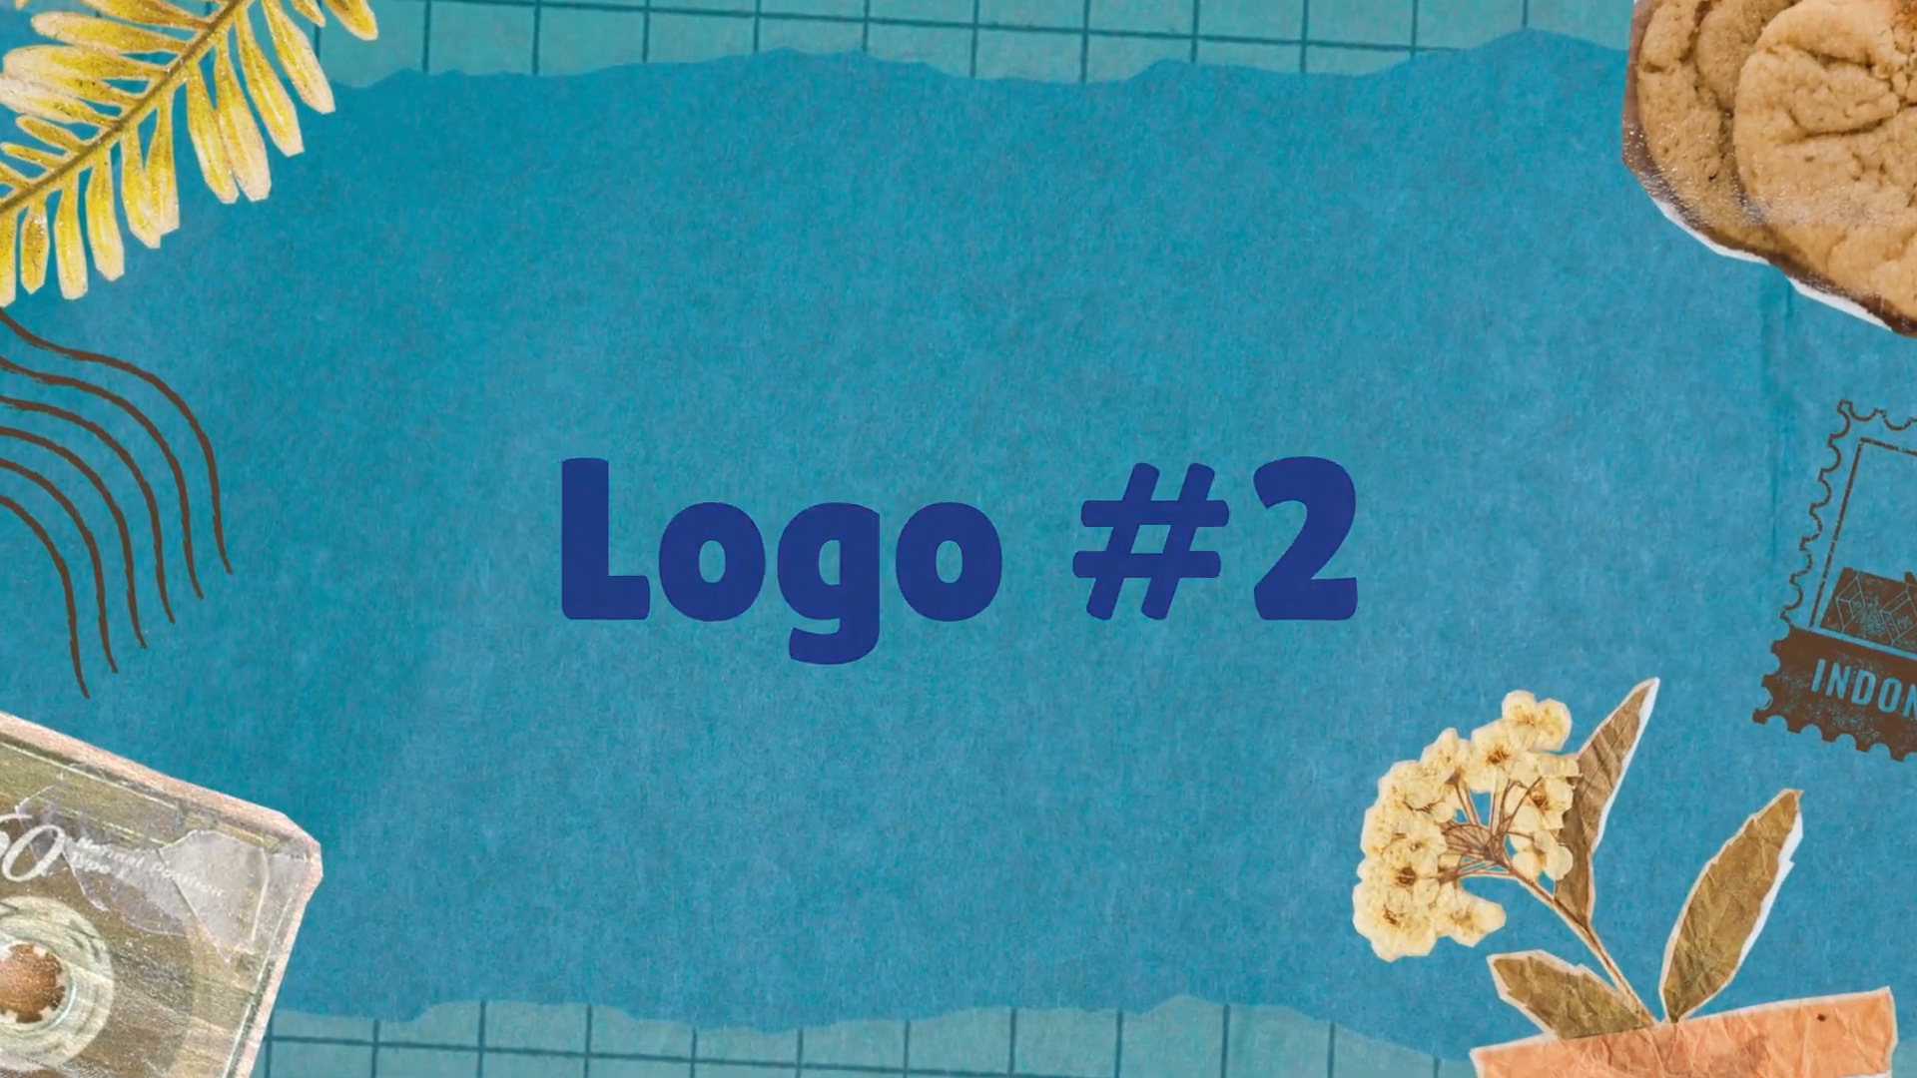
Set the background of page 2 to light yellow (#fcf4c0).
click(1152, 119)
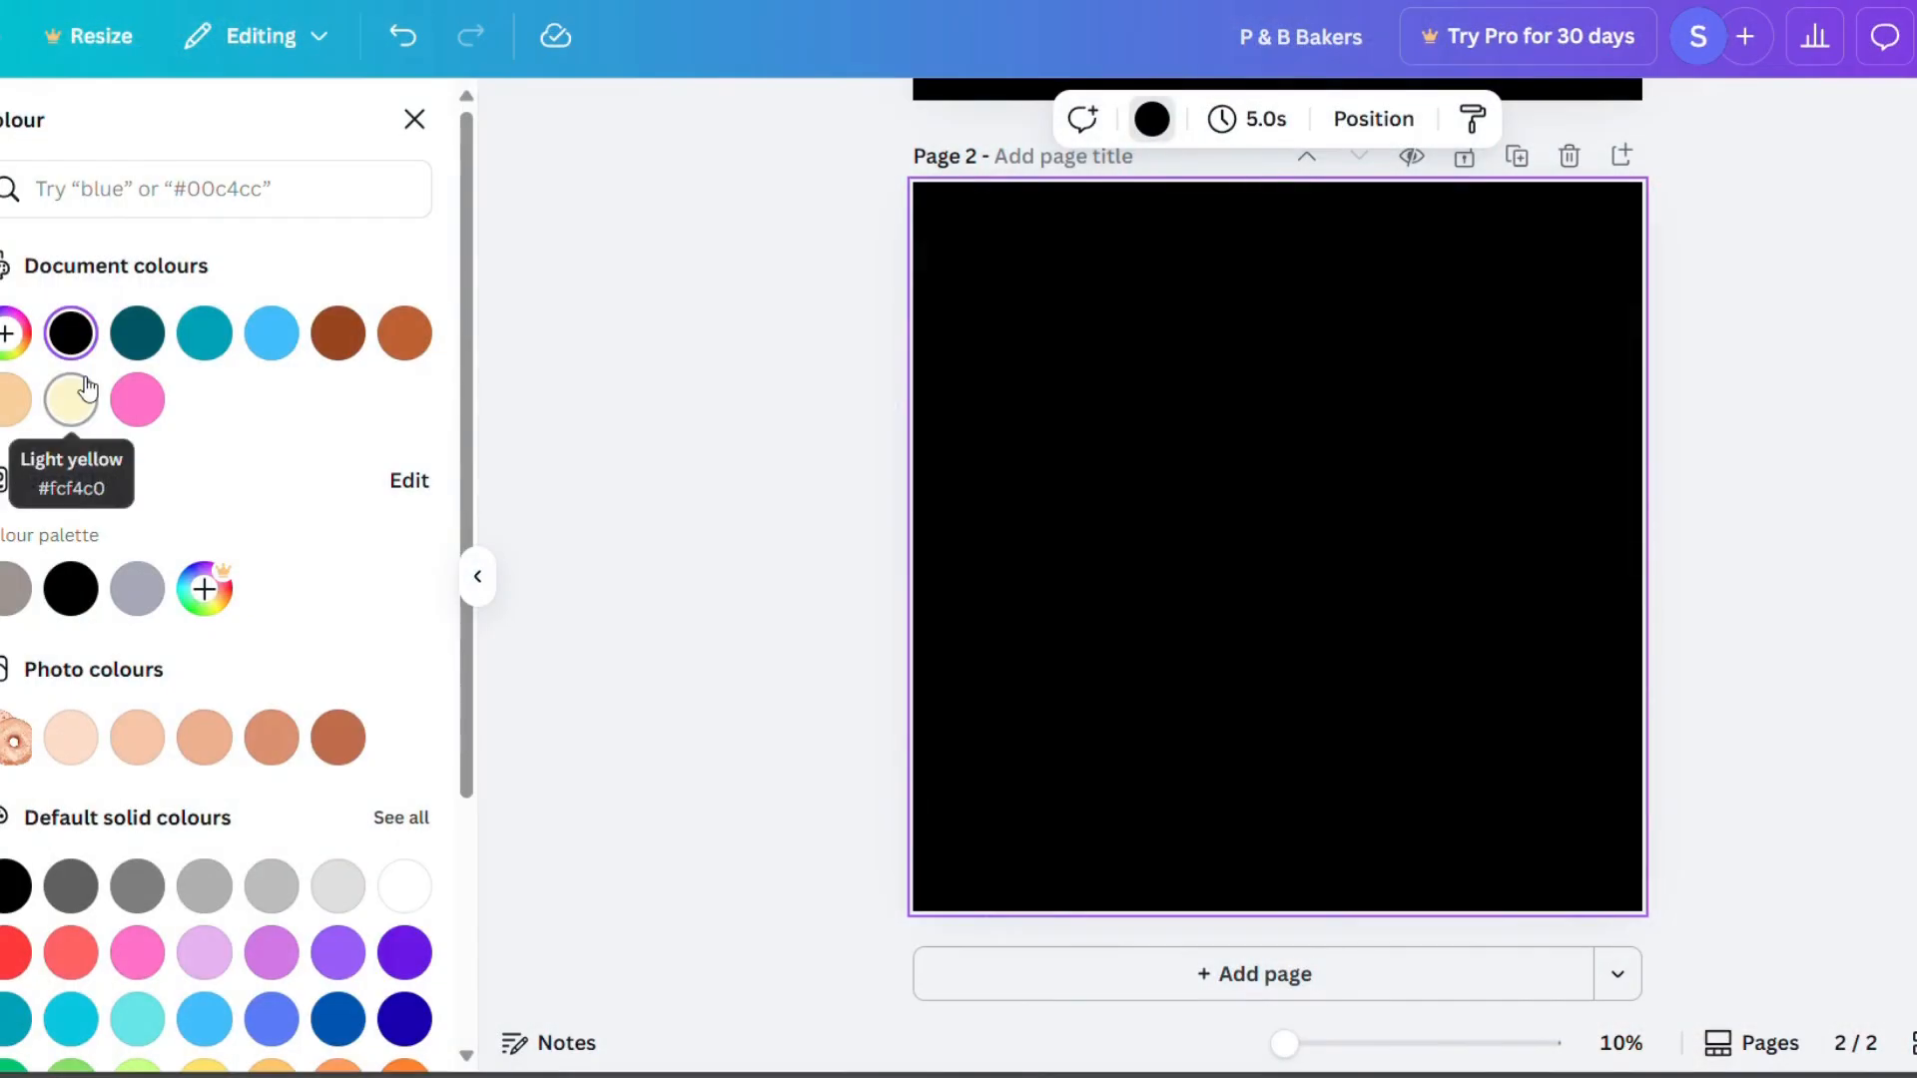
click(70, 399)
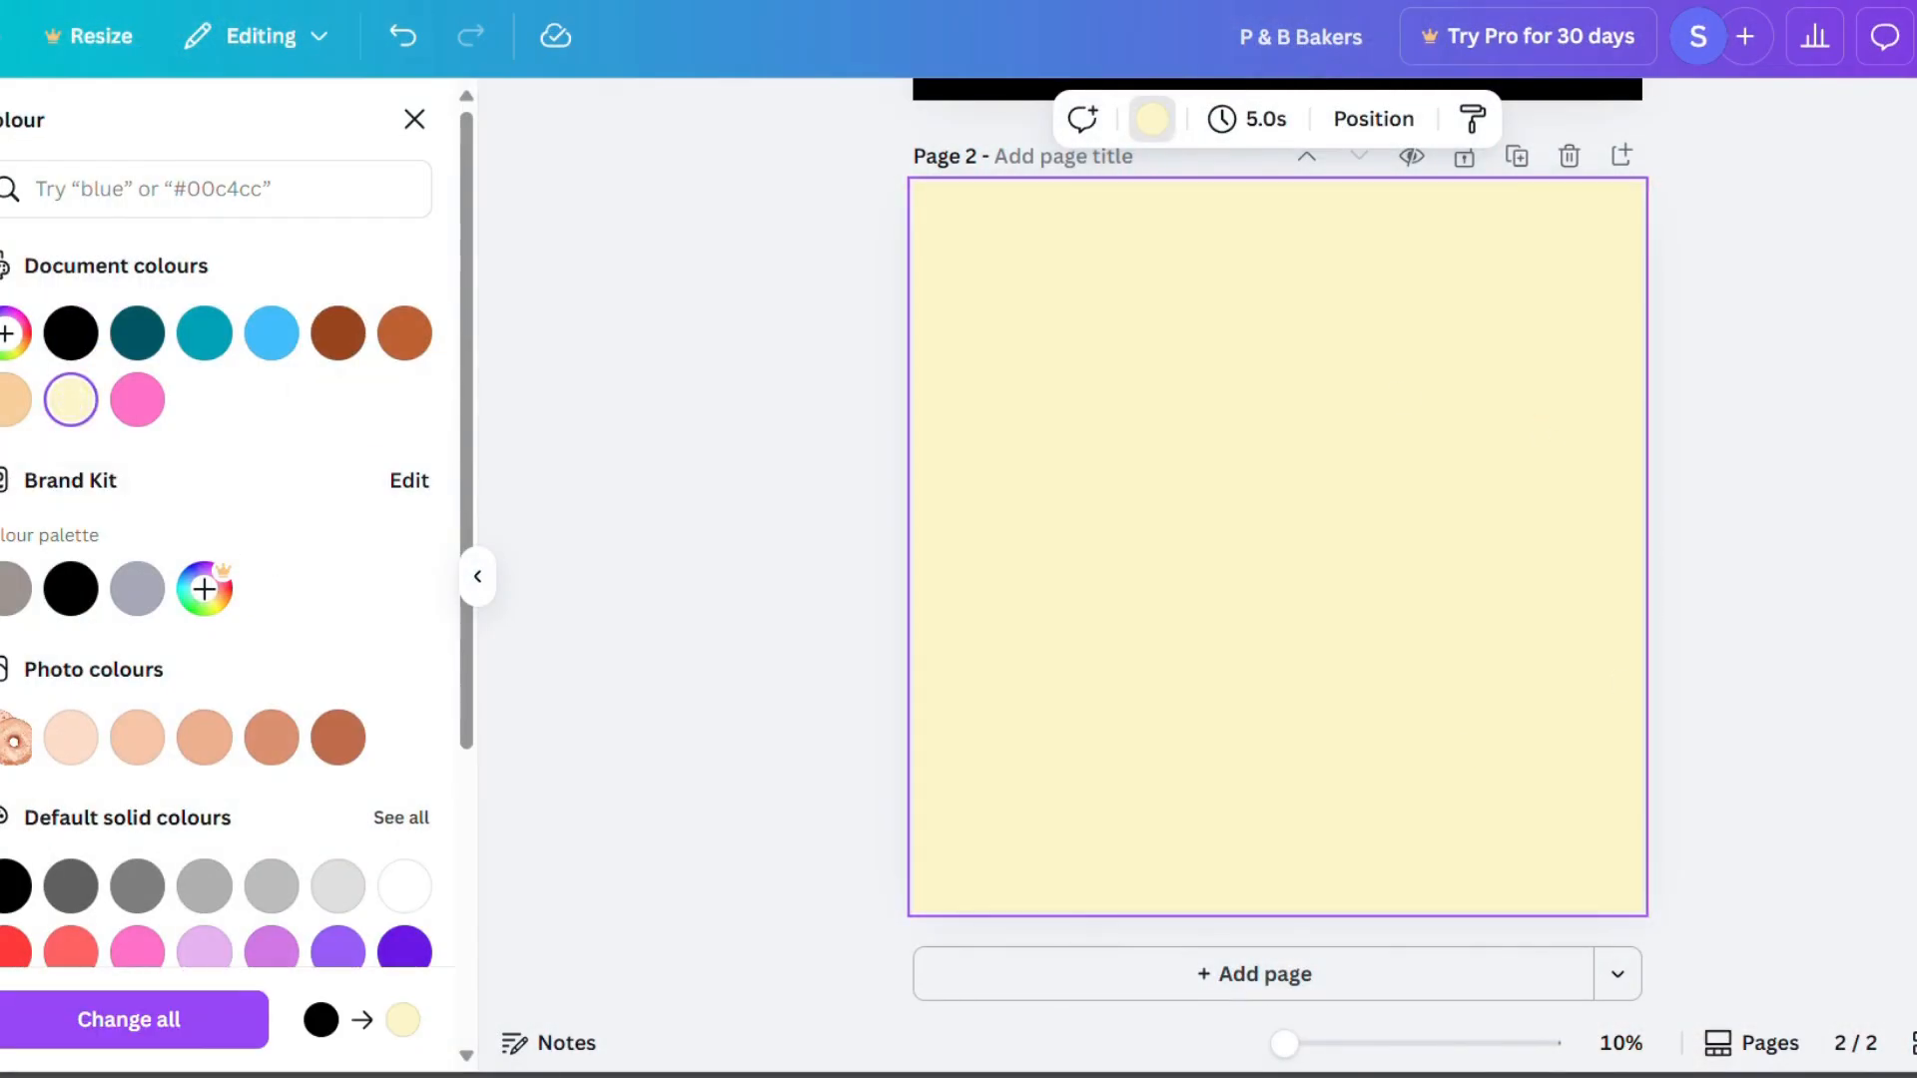
click(414, 119)
Add the recently used half-circle shape to page 2 and place it centred in the page's upper part.
click(15, 406)
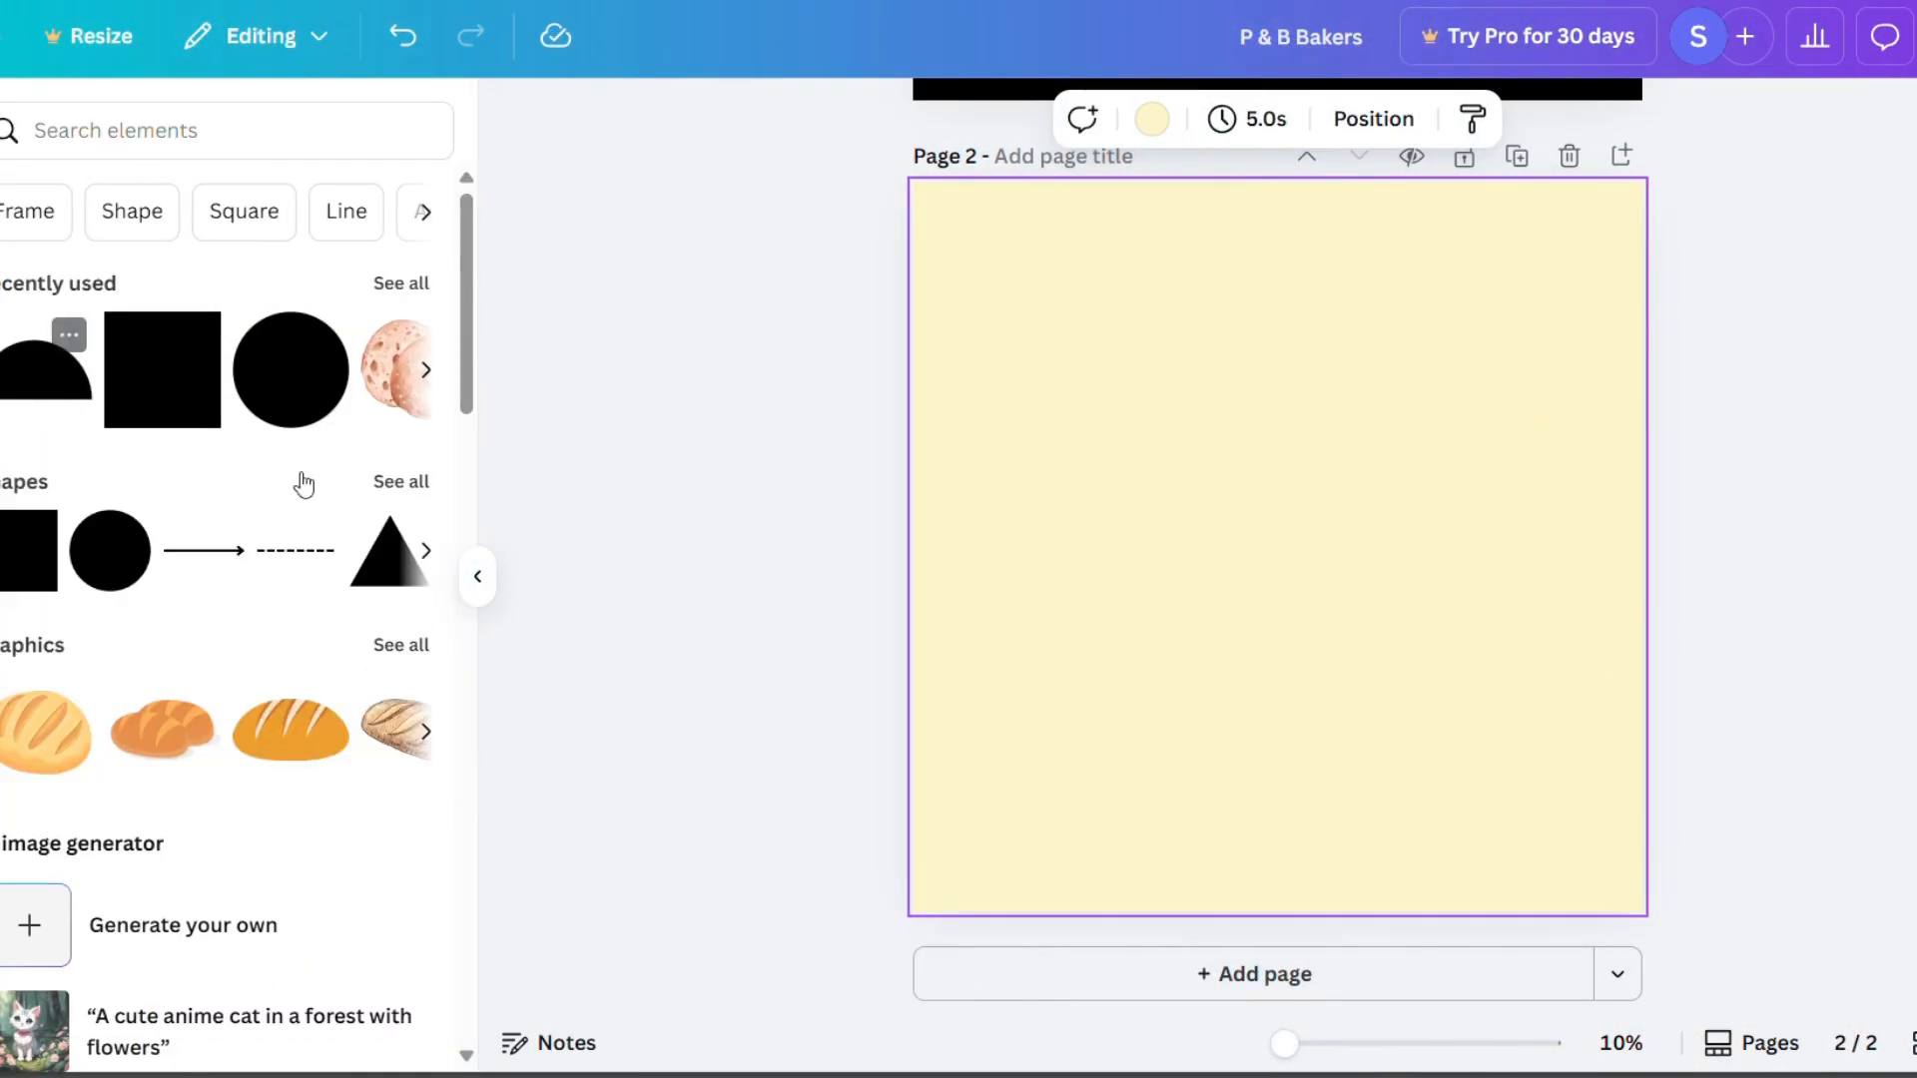
drag(1275, 569, 1274, 379)
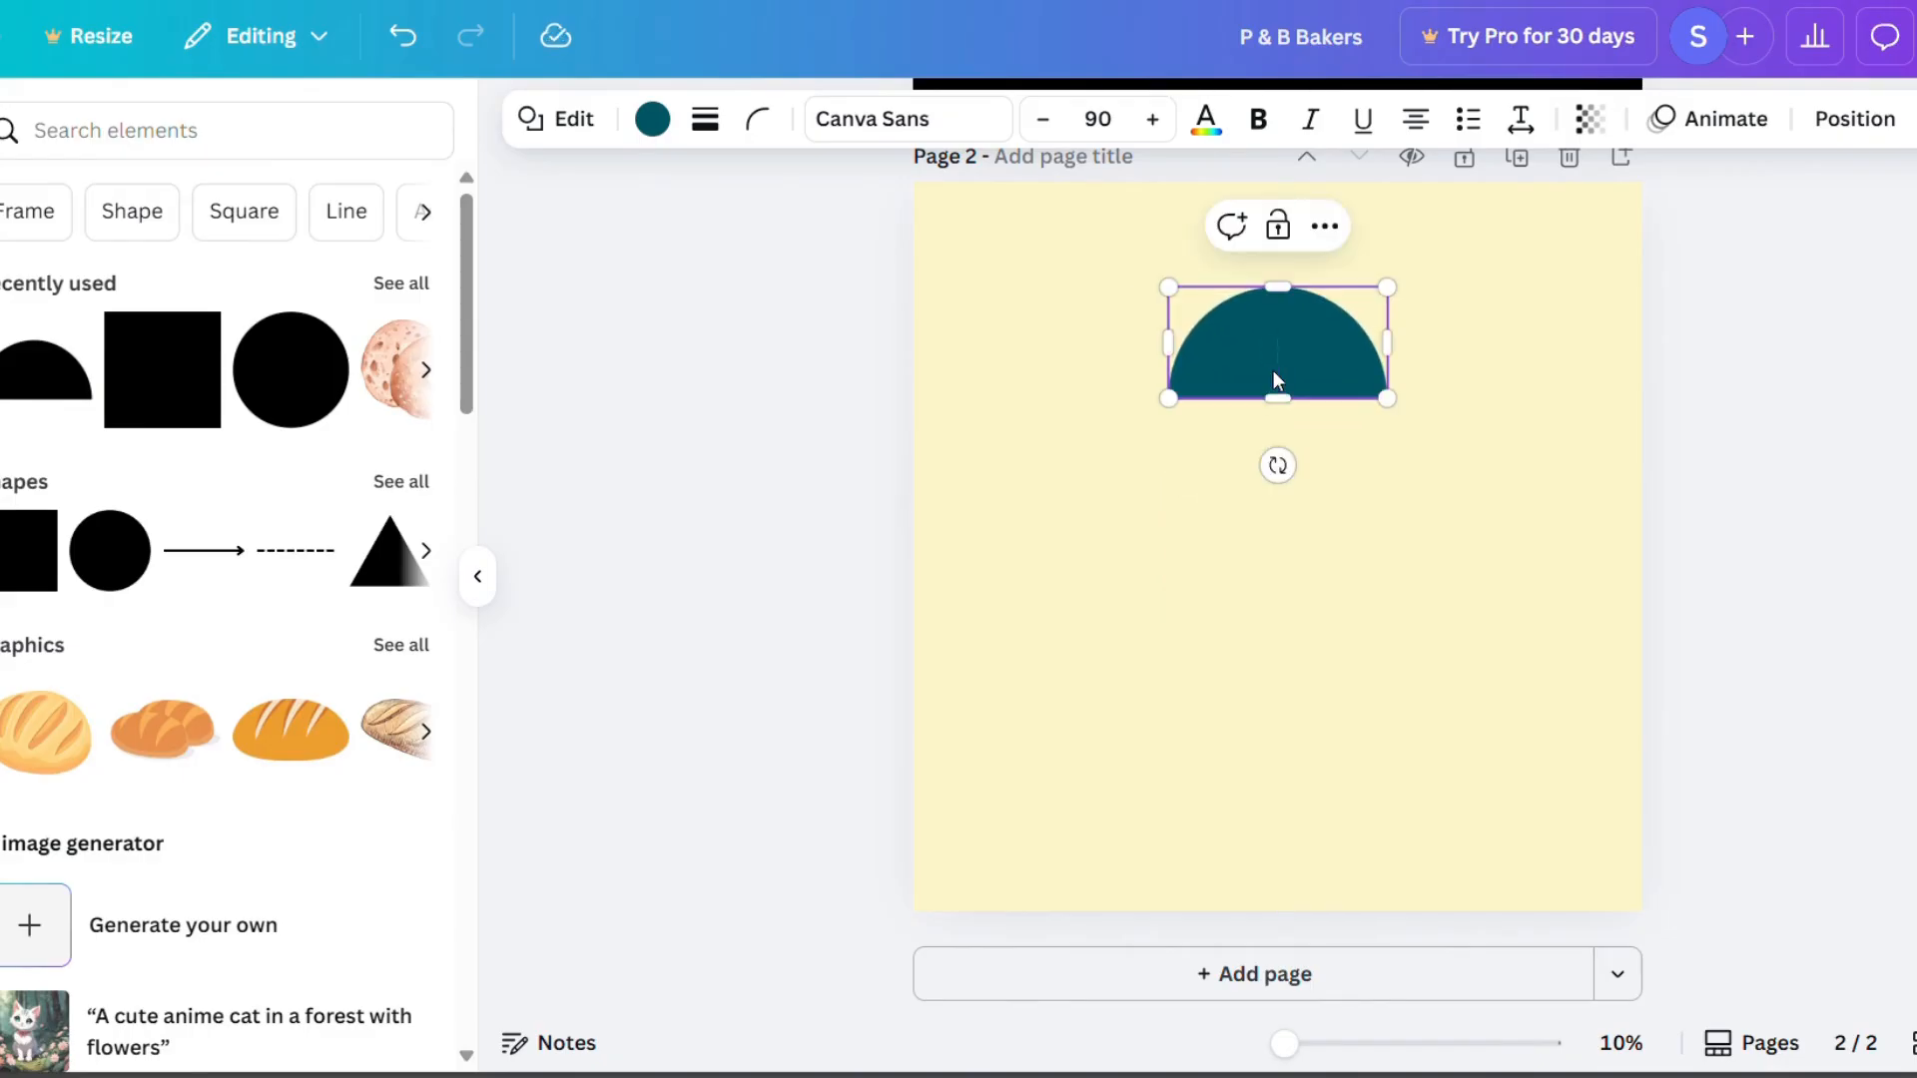
Recolour the half circle on page 2 brown and shrink it into a small narrow knob in the page's upper centre.
click(654, 125)
click(405, 335)
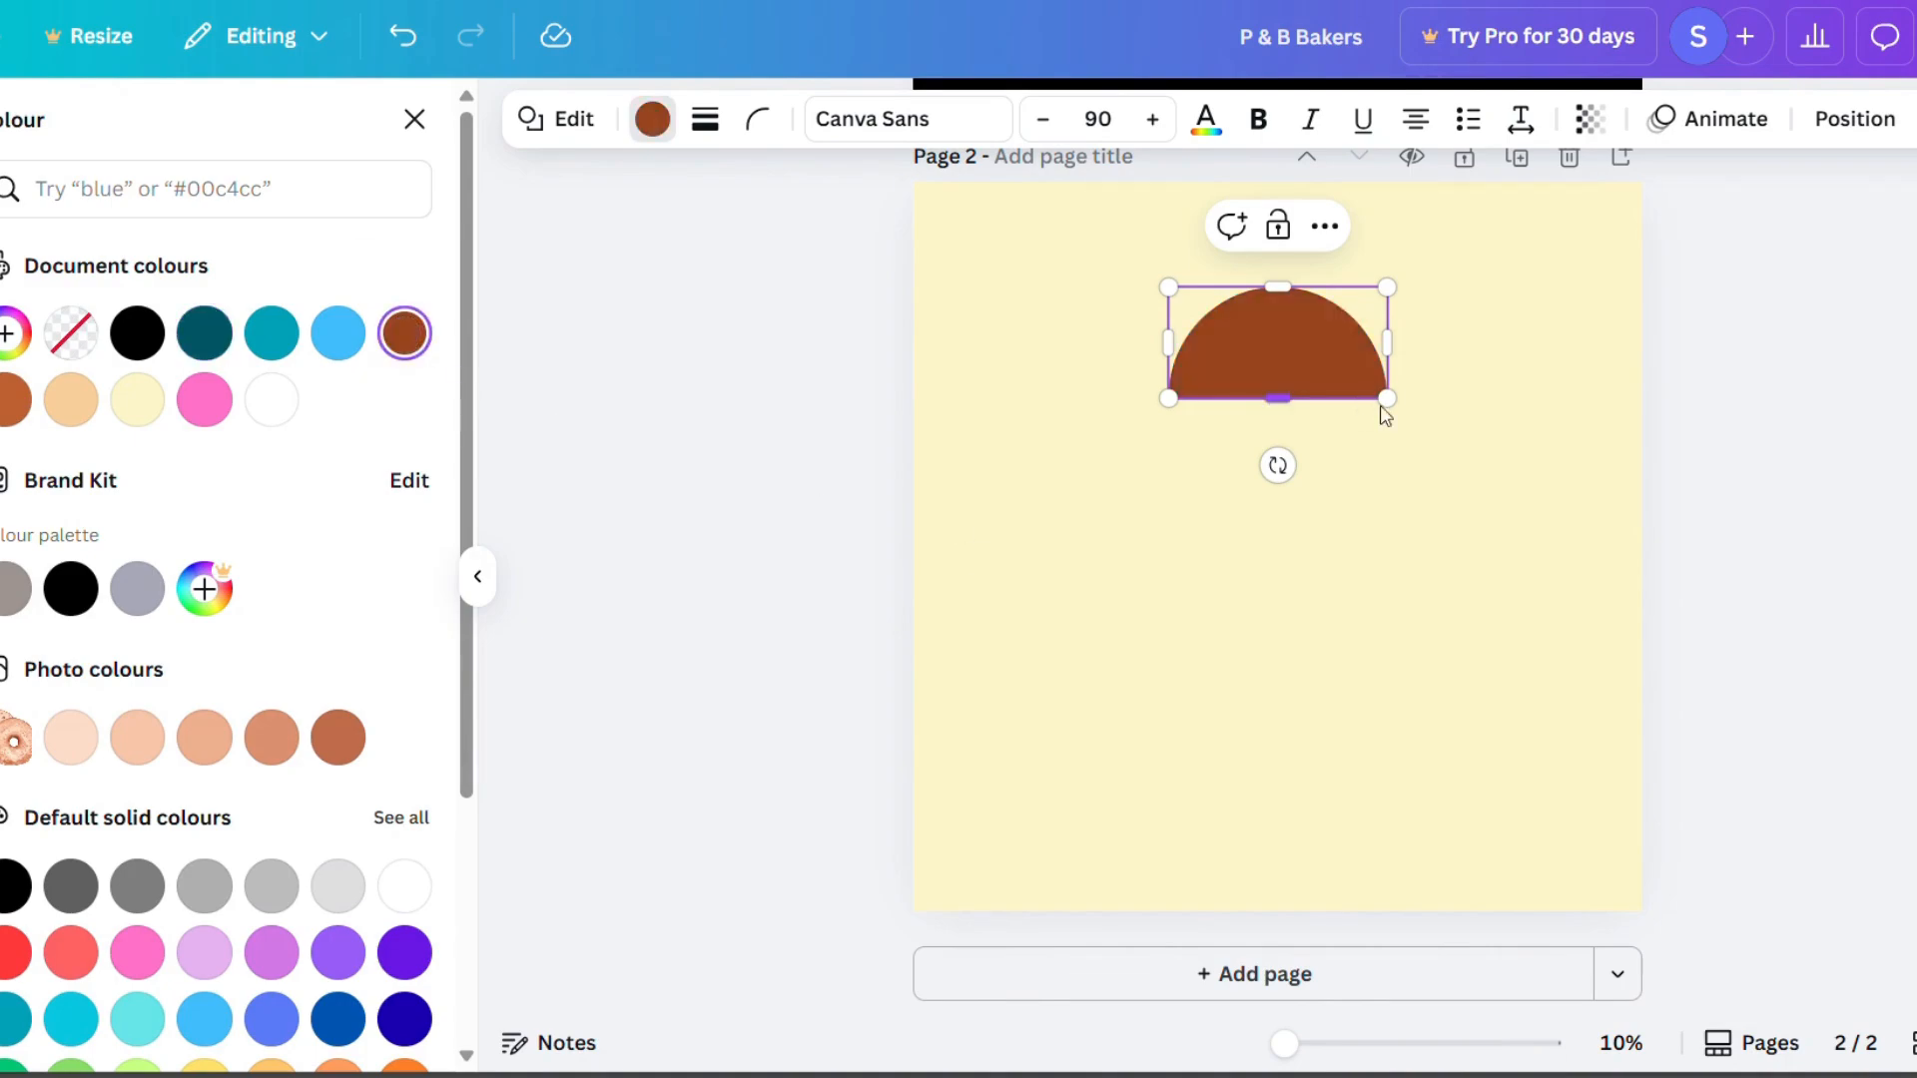
drag(1382, 401, 1228, 325)
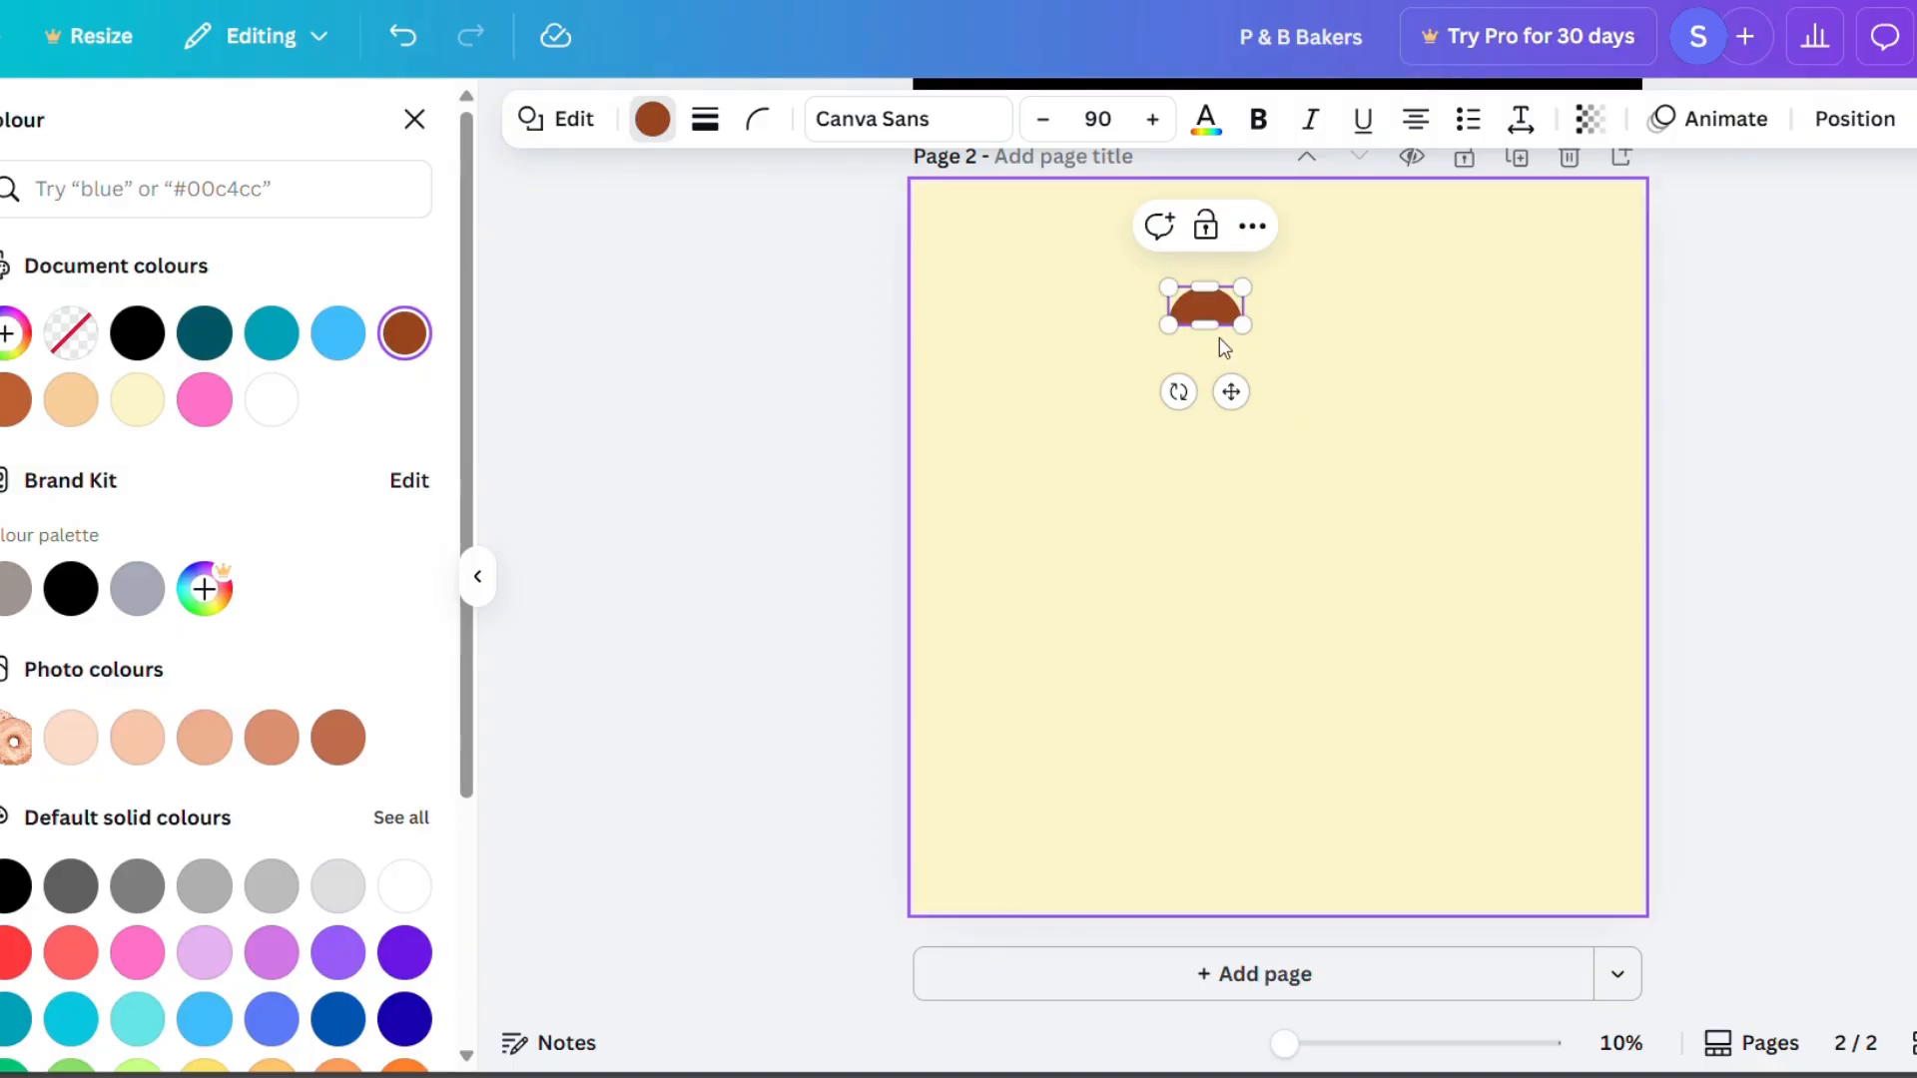
drag(1243, 325, 1280, 349)
mouse_move(1218, 290)
mouse_down()
mouse_move(1208, 329)
mouse_move(1228, 256)
mouse_up()
Duplicate the knob, reshape the copy into a wide flat lid, and centre it directly beneath the knob.
drag(1191, 340, 1507, 706)
key(ctrl+d)
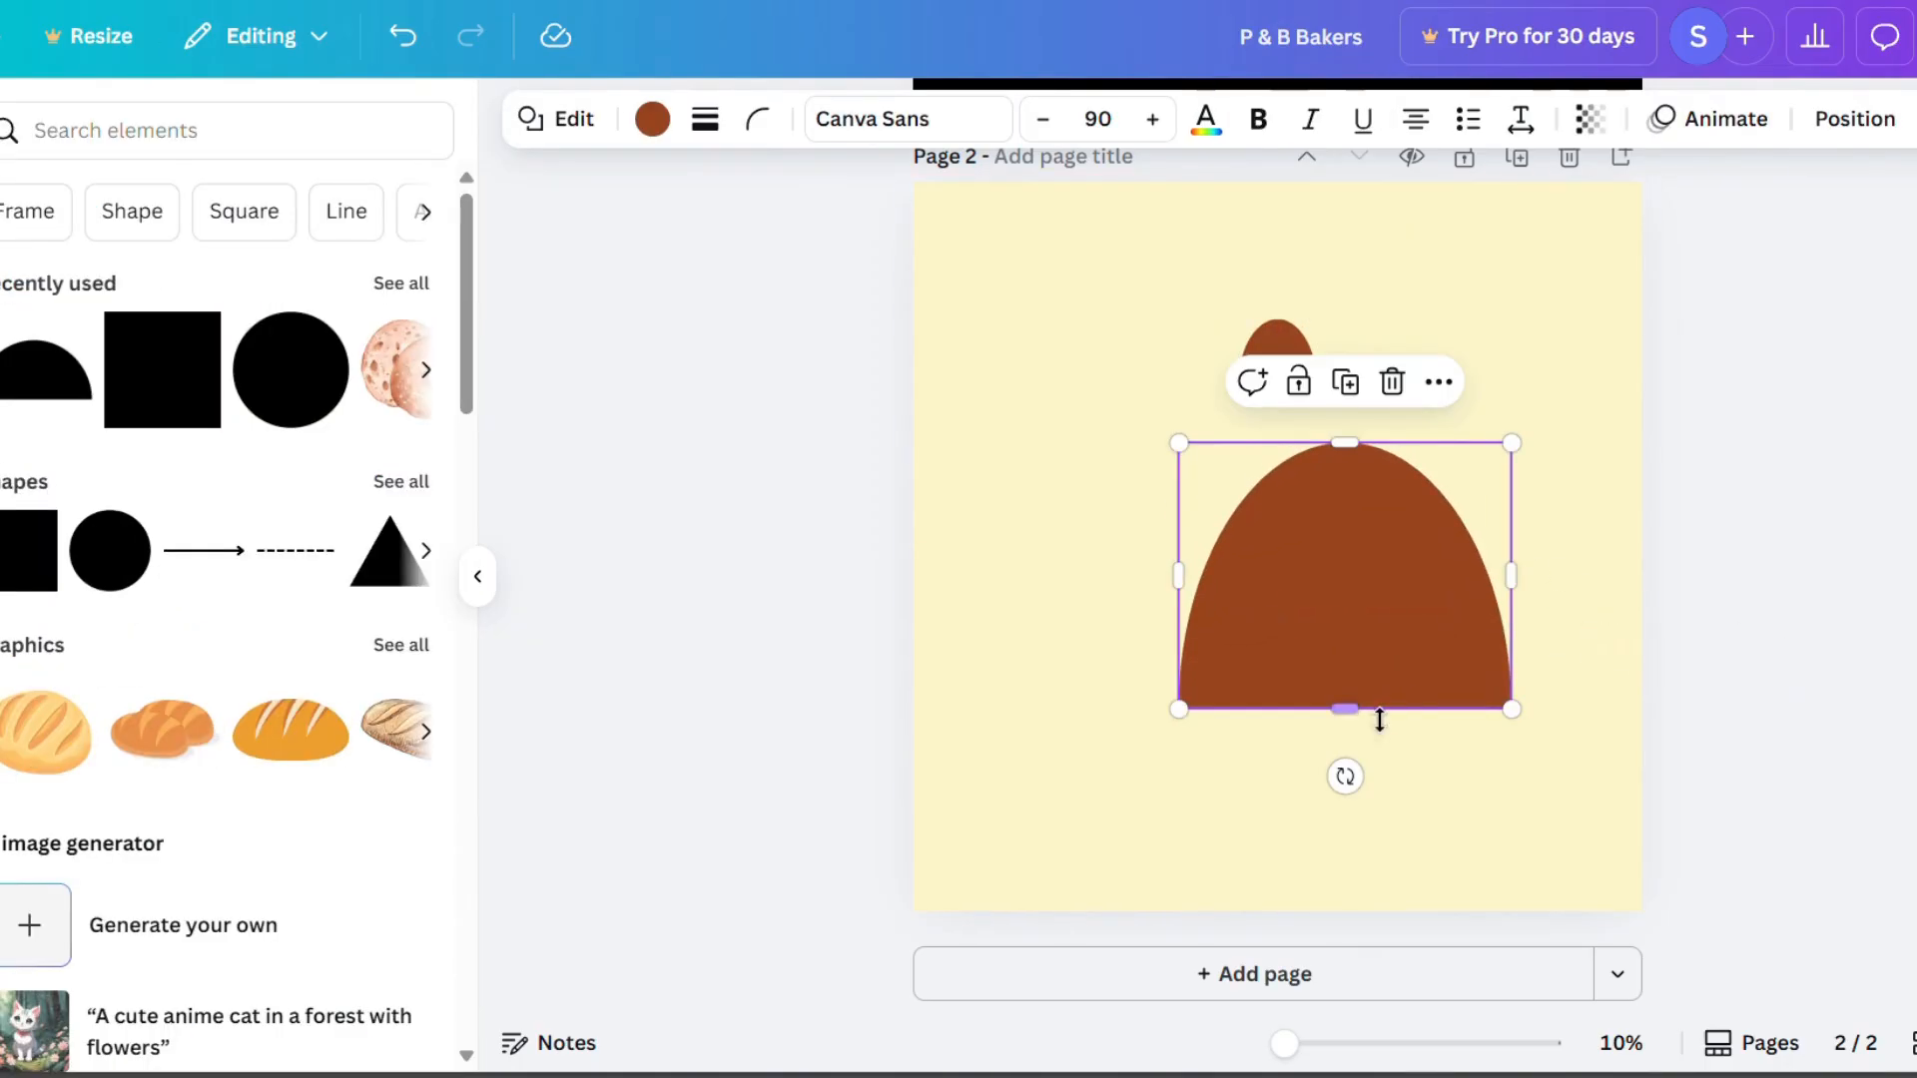
drag(1347, 693, 1276, 430)
click(1457, 644)
click(1283, 440)
click(1195, 591)
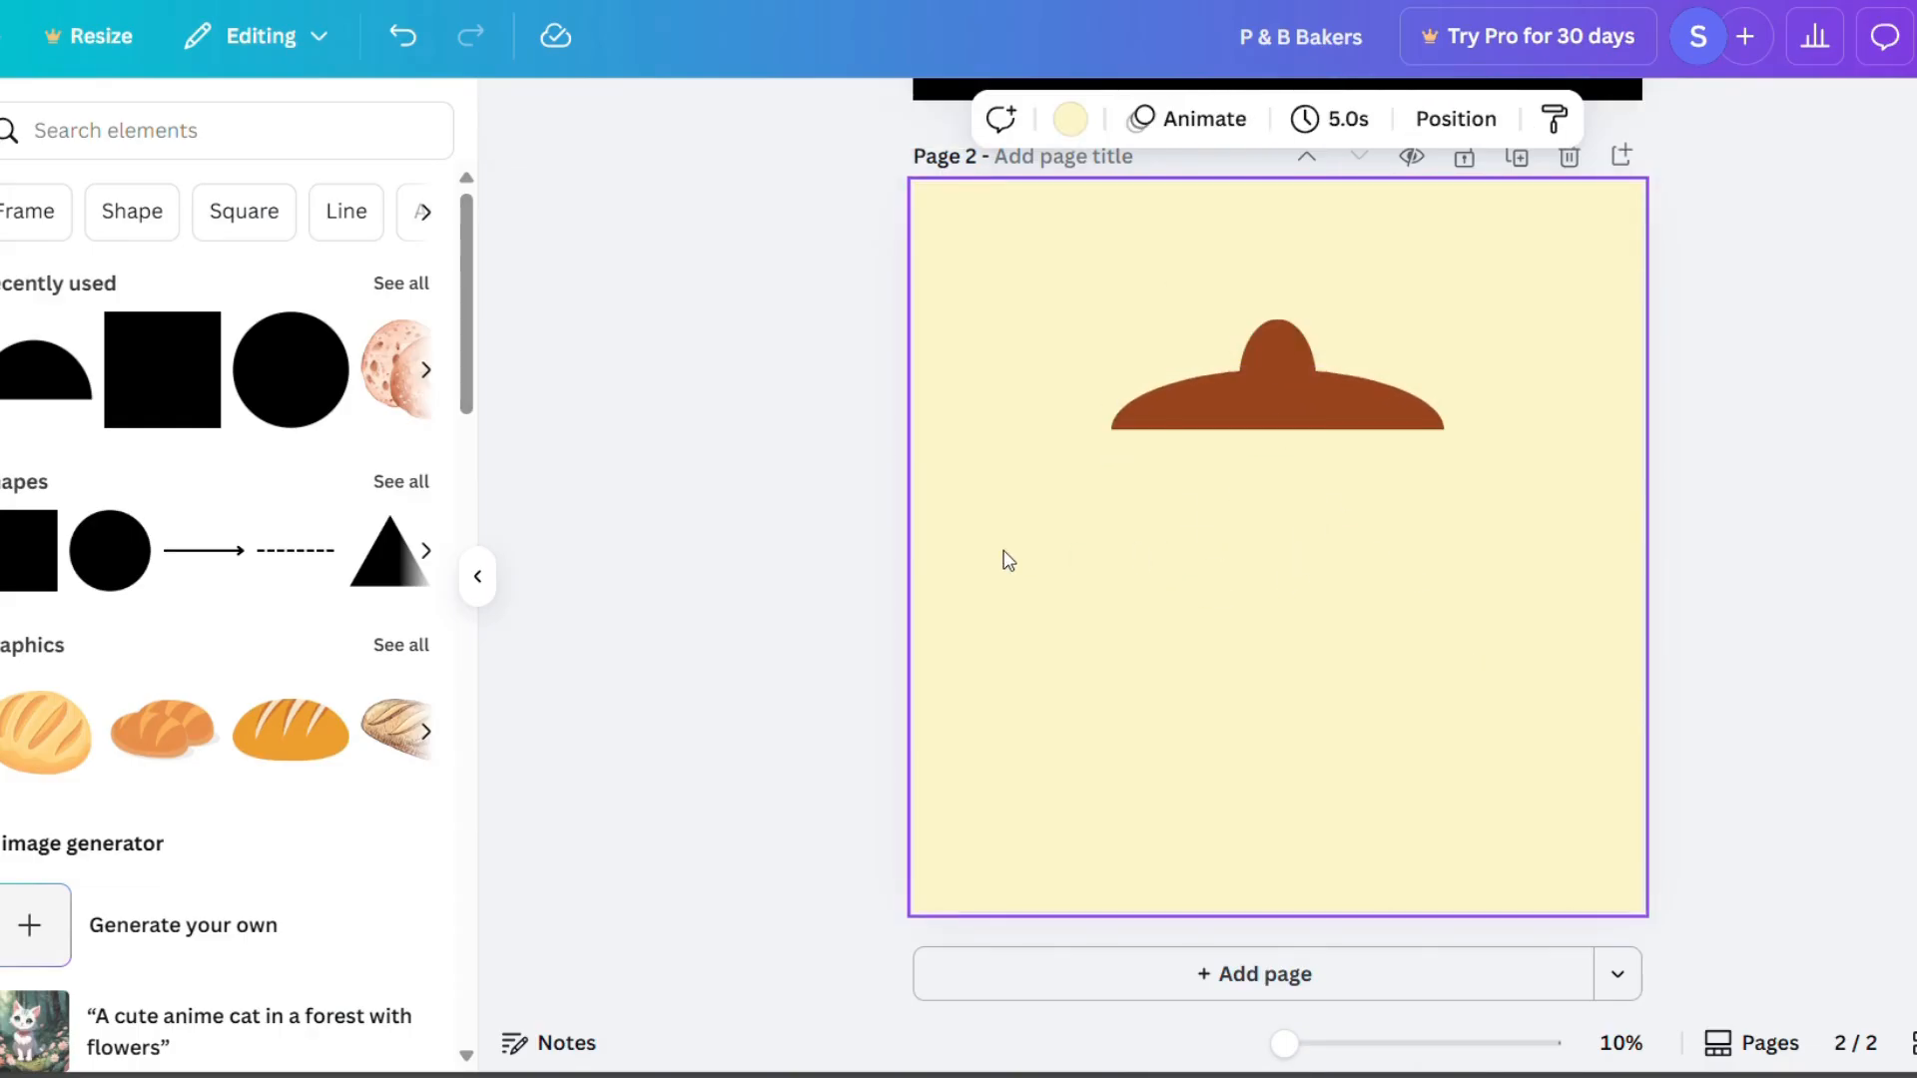
Duplicate the lid, flip the copy upside down, stretch it into a deep bowl, and centre it just below the lid with a small gap.
click(1327, 399)
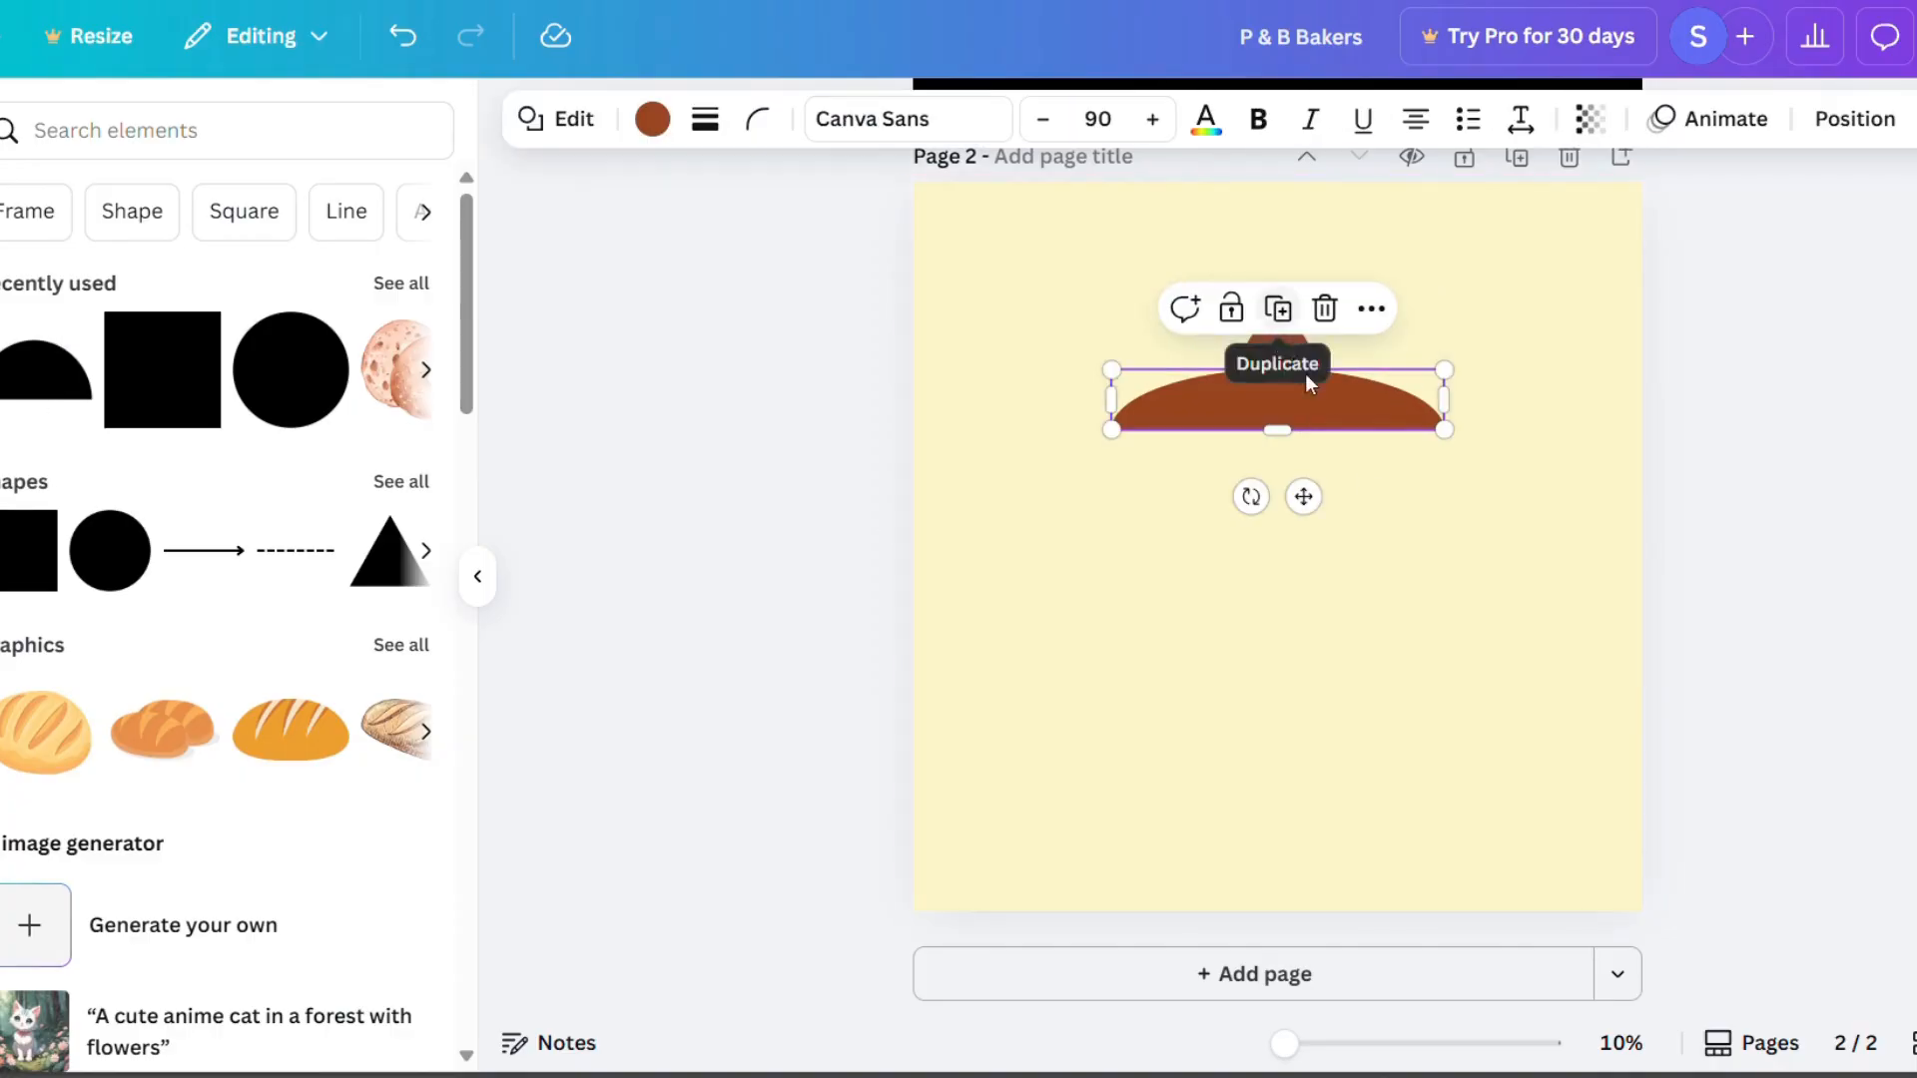
drag(1301, 496, 1347, 193)
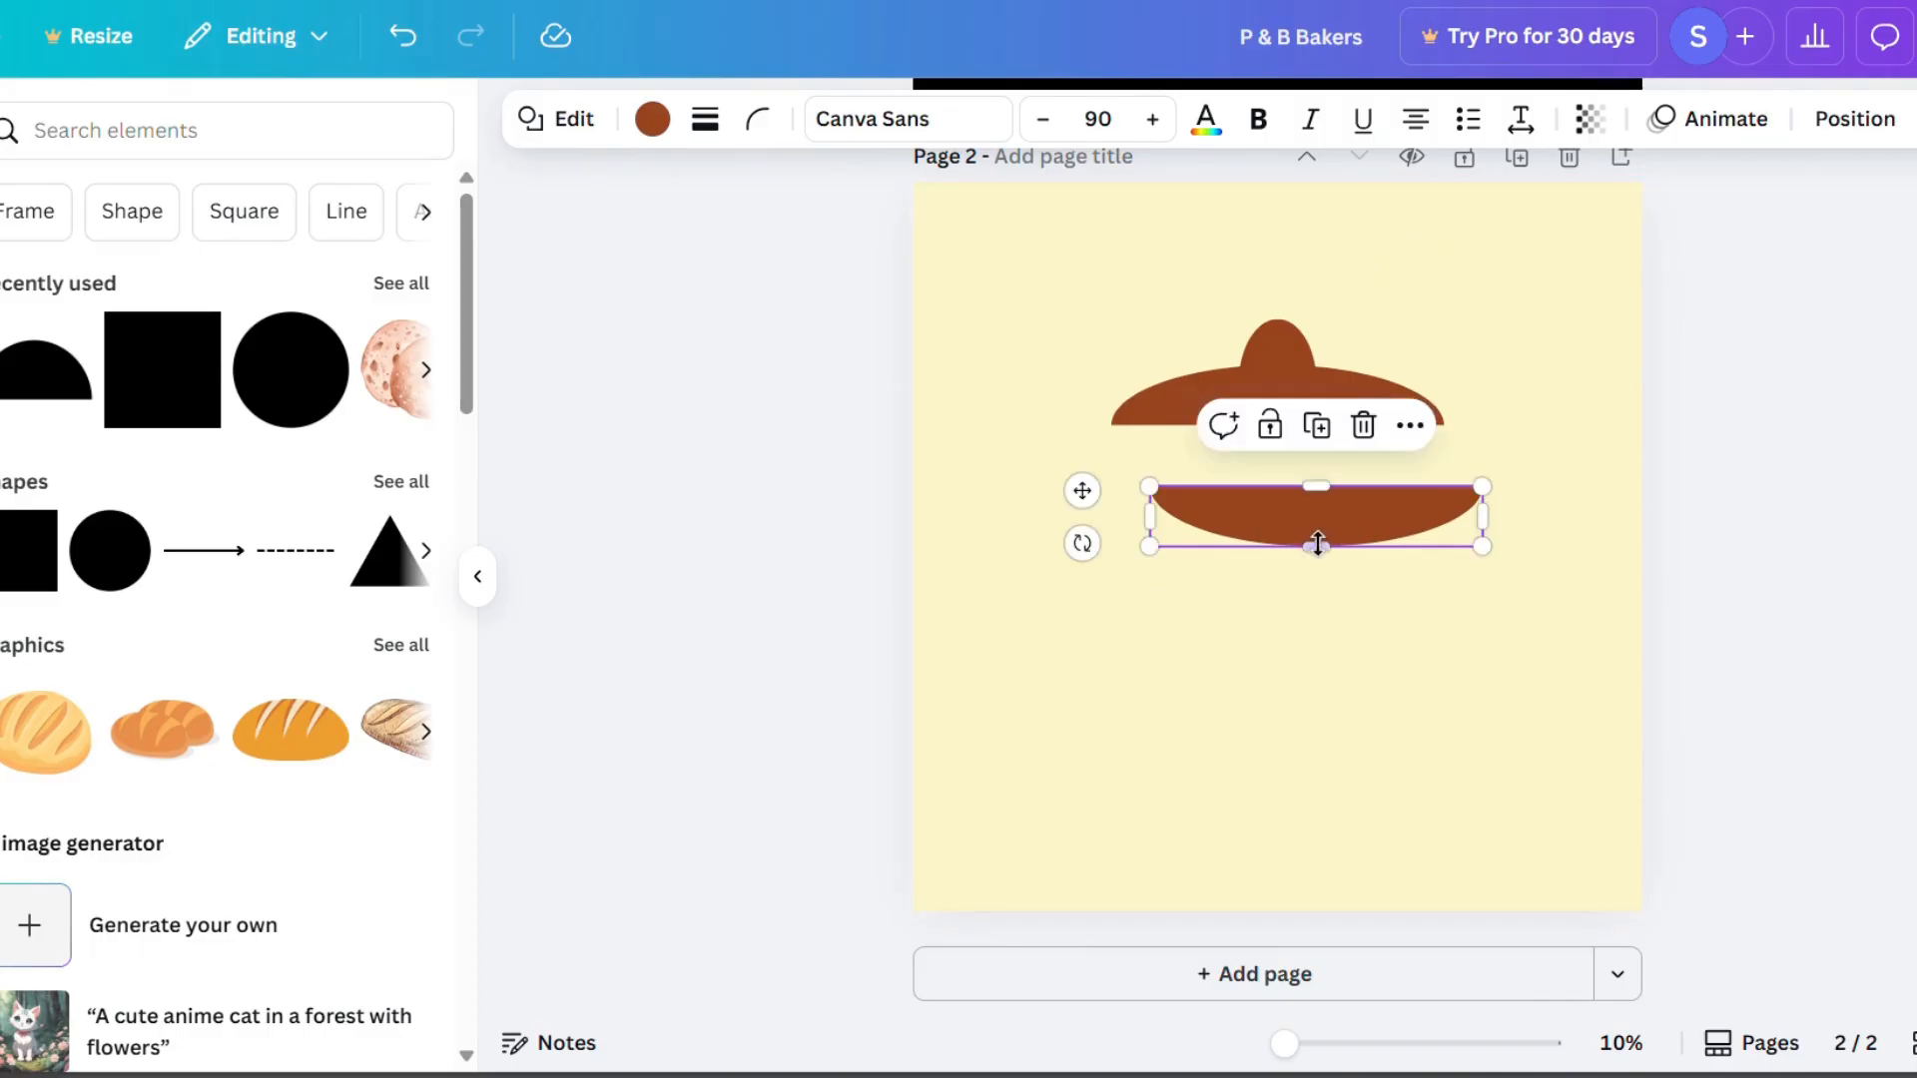
drag(1316, 547, 1313, 671)
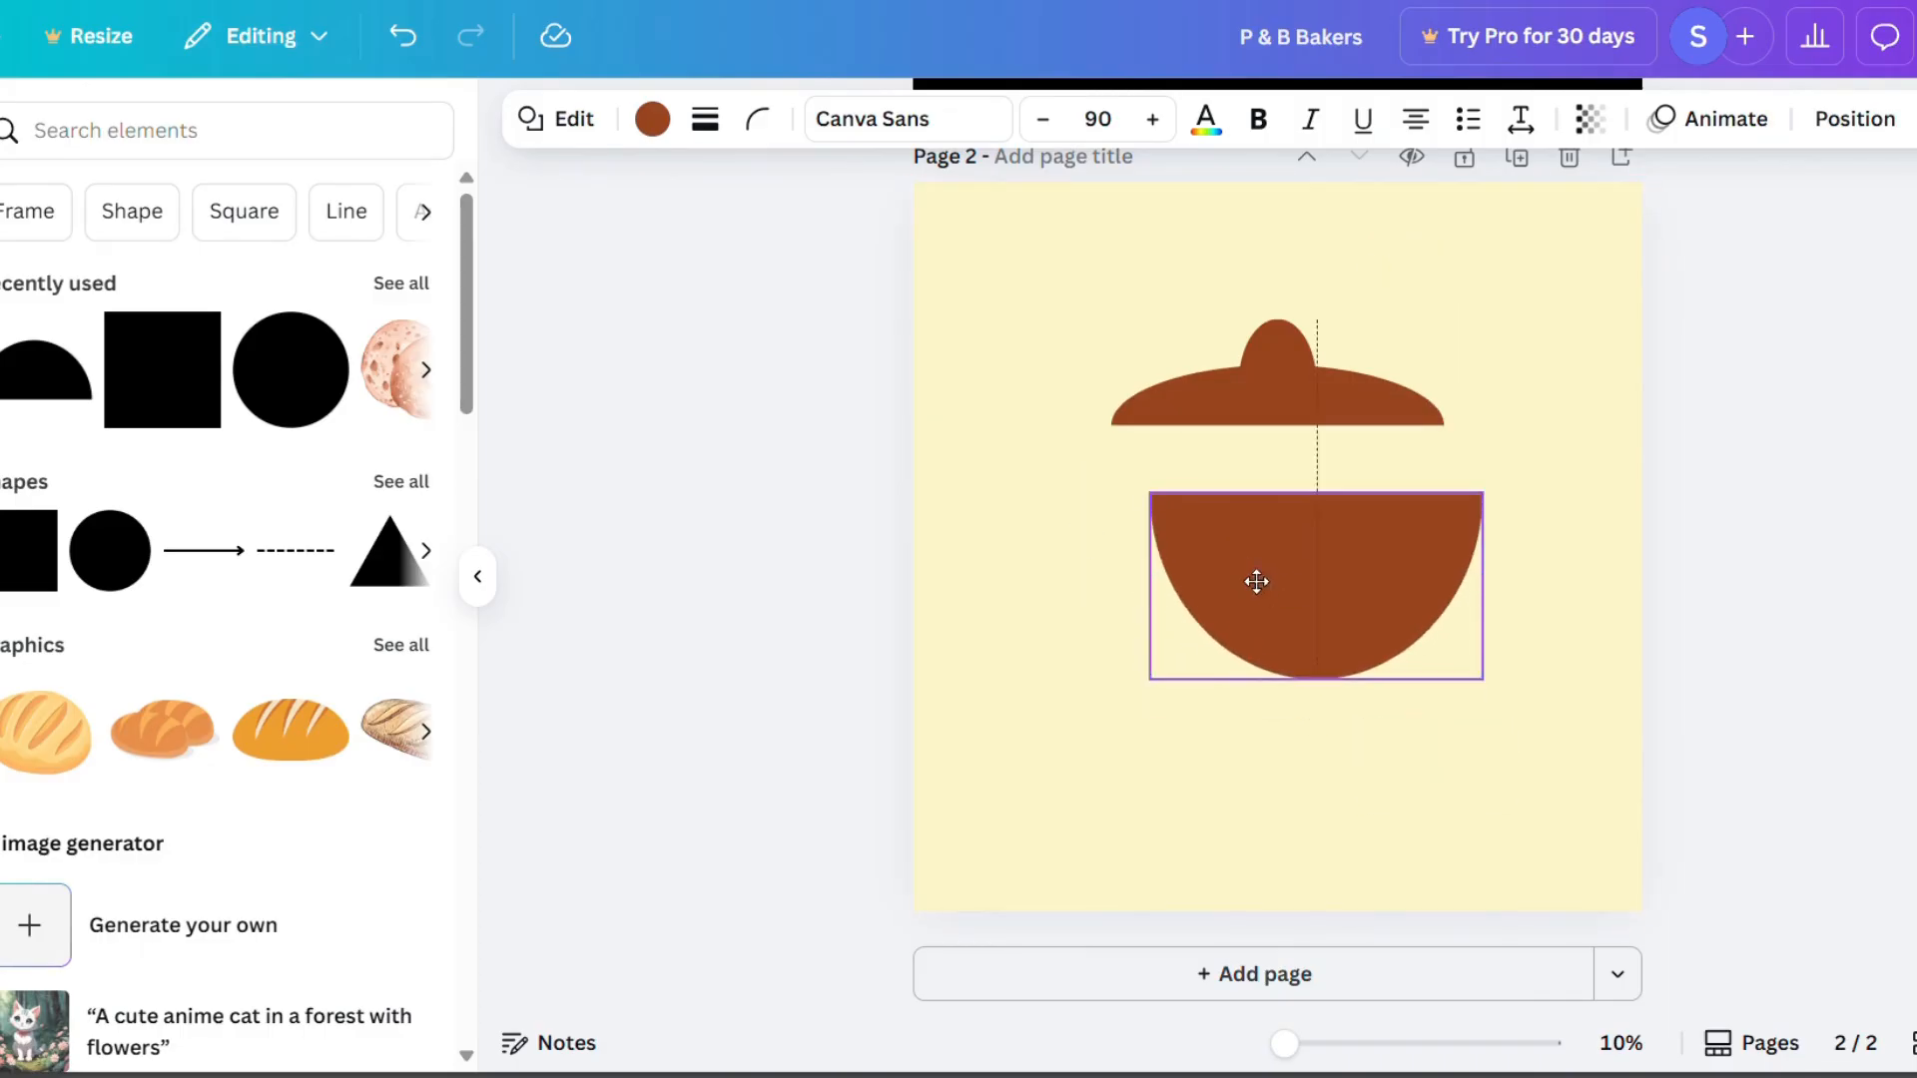
drag(1254, 582, 1281, 539)
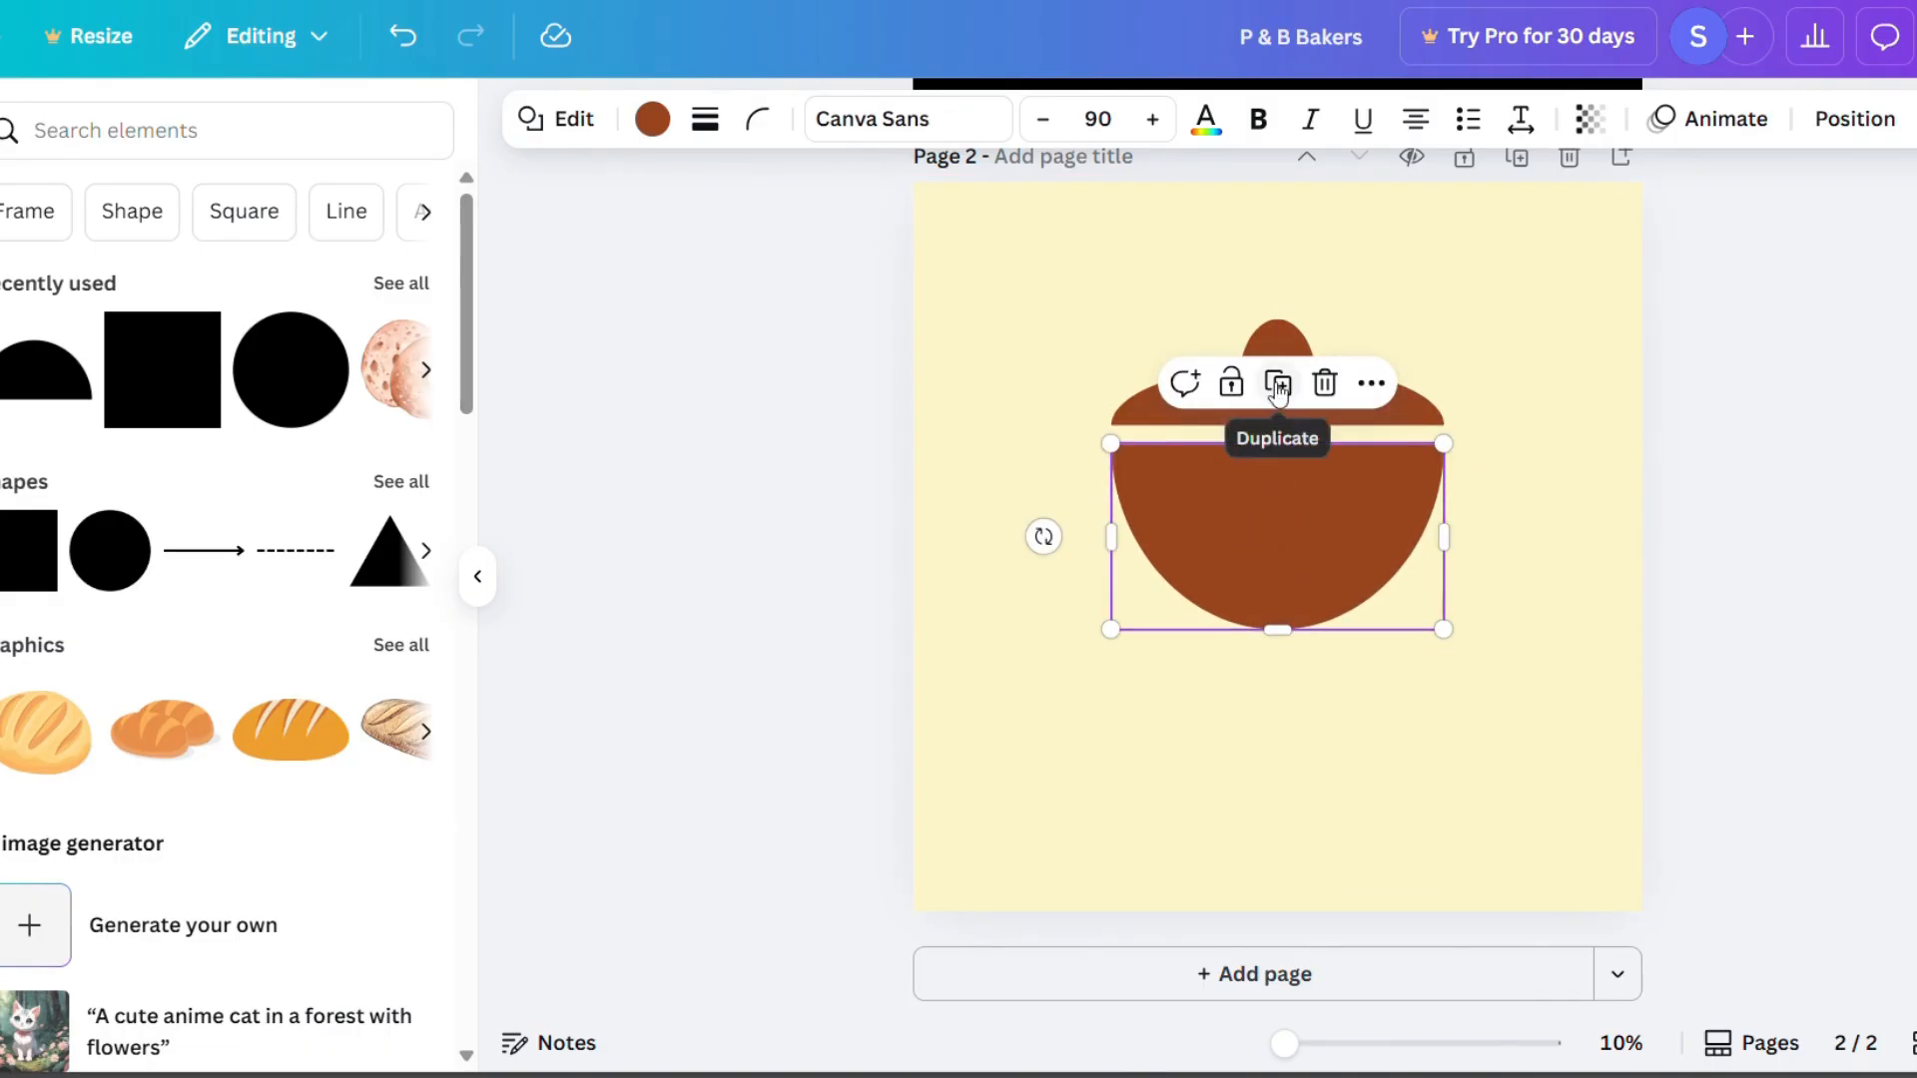
Duplicate the knob, widen the copy into a base, and centre it against the underside of the bowl.
click(1278, 339)
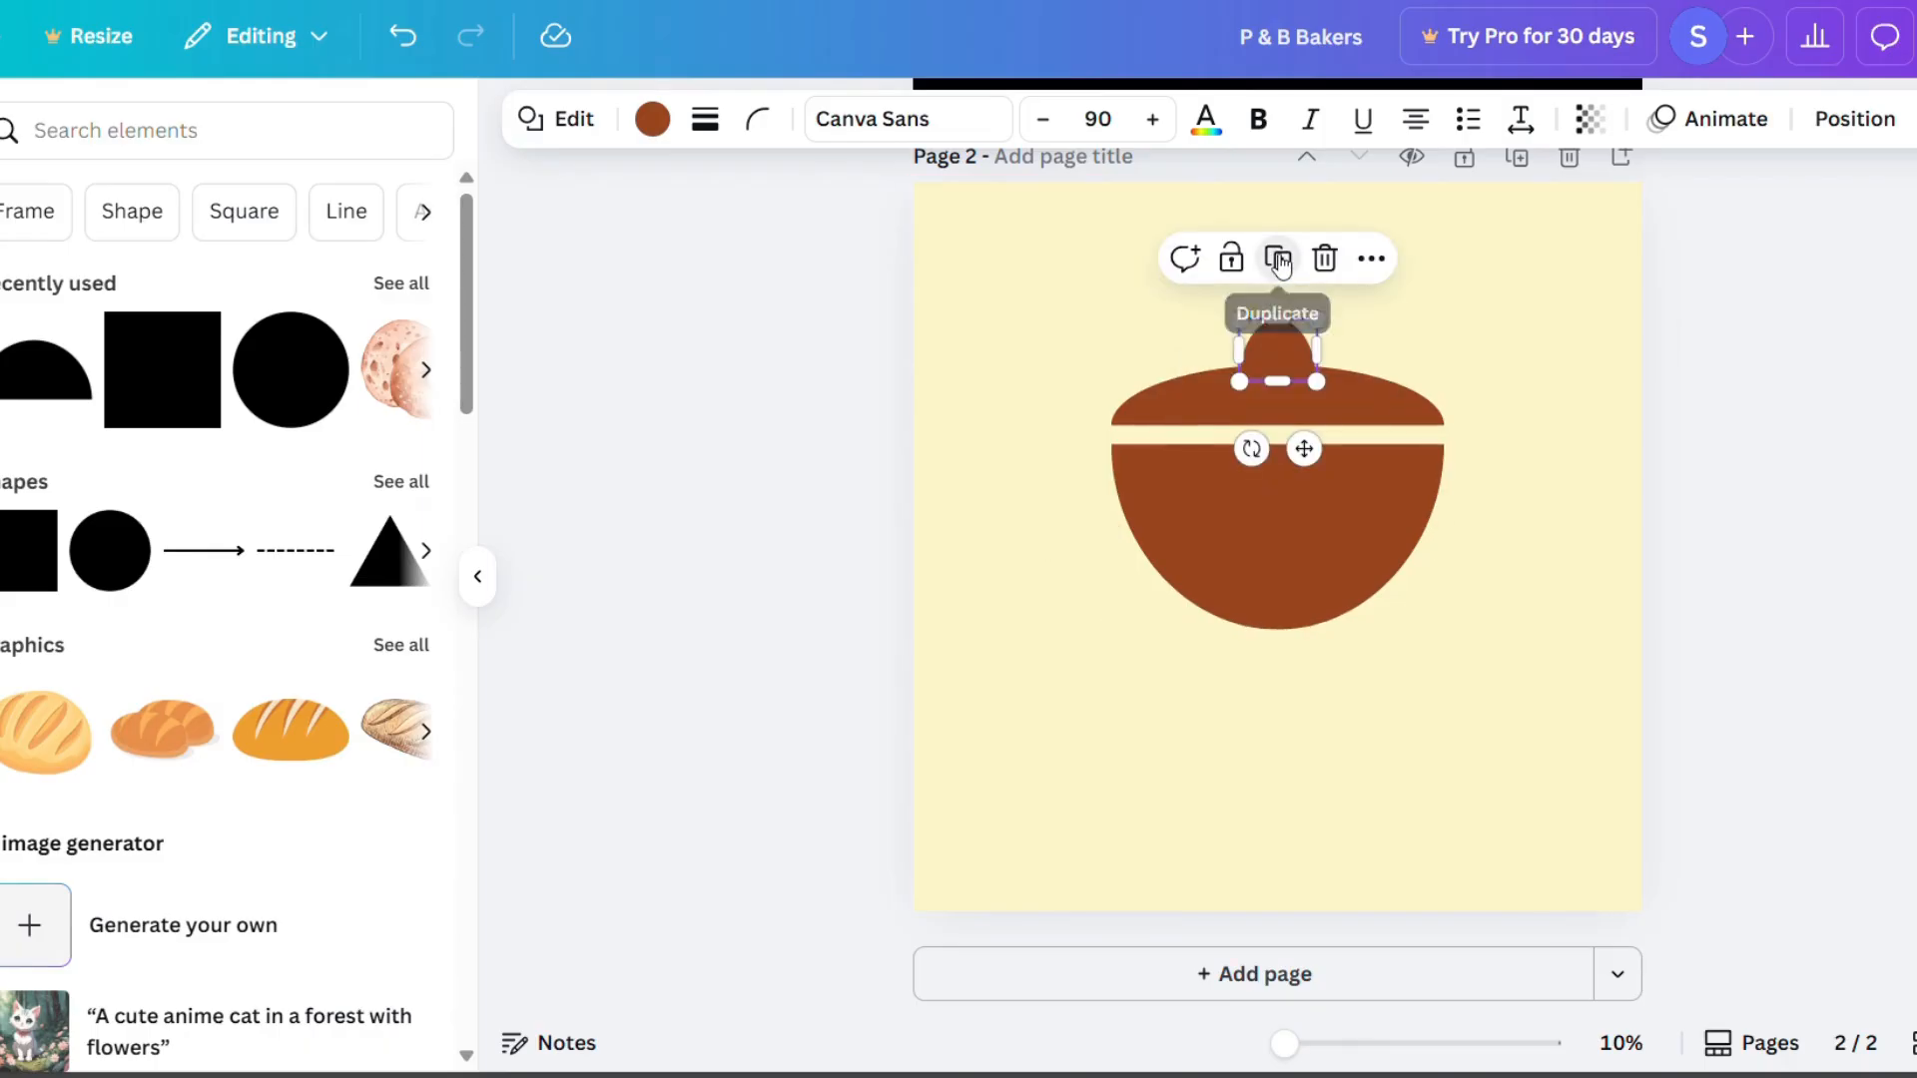
click(1281, 262)
drag(1299, 370, 1260, 727)
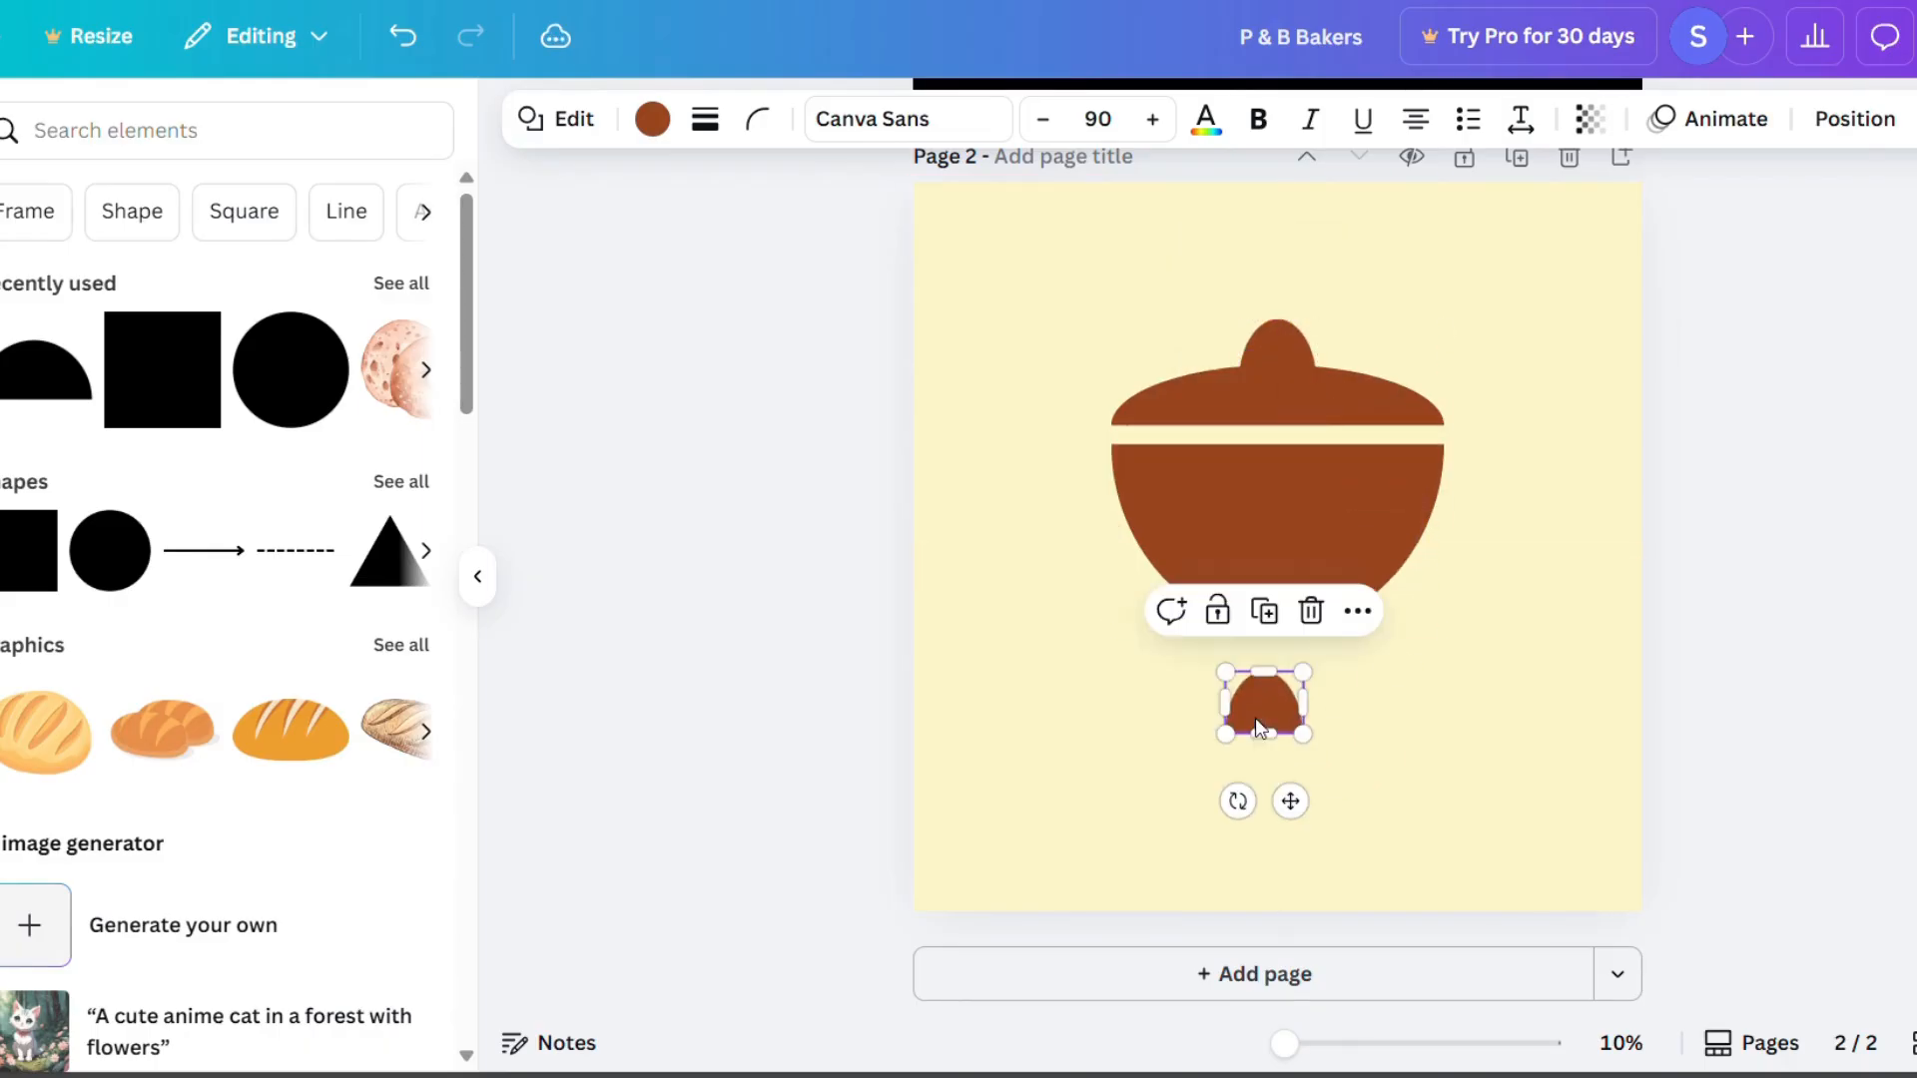
drag(1303, 702, 1294, 656)
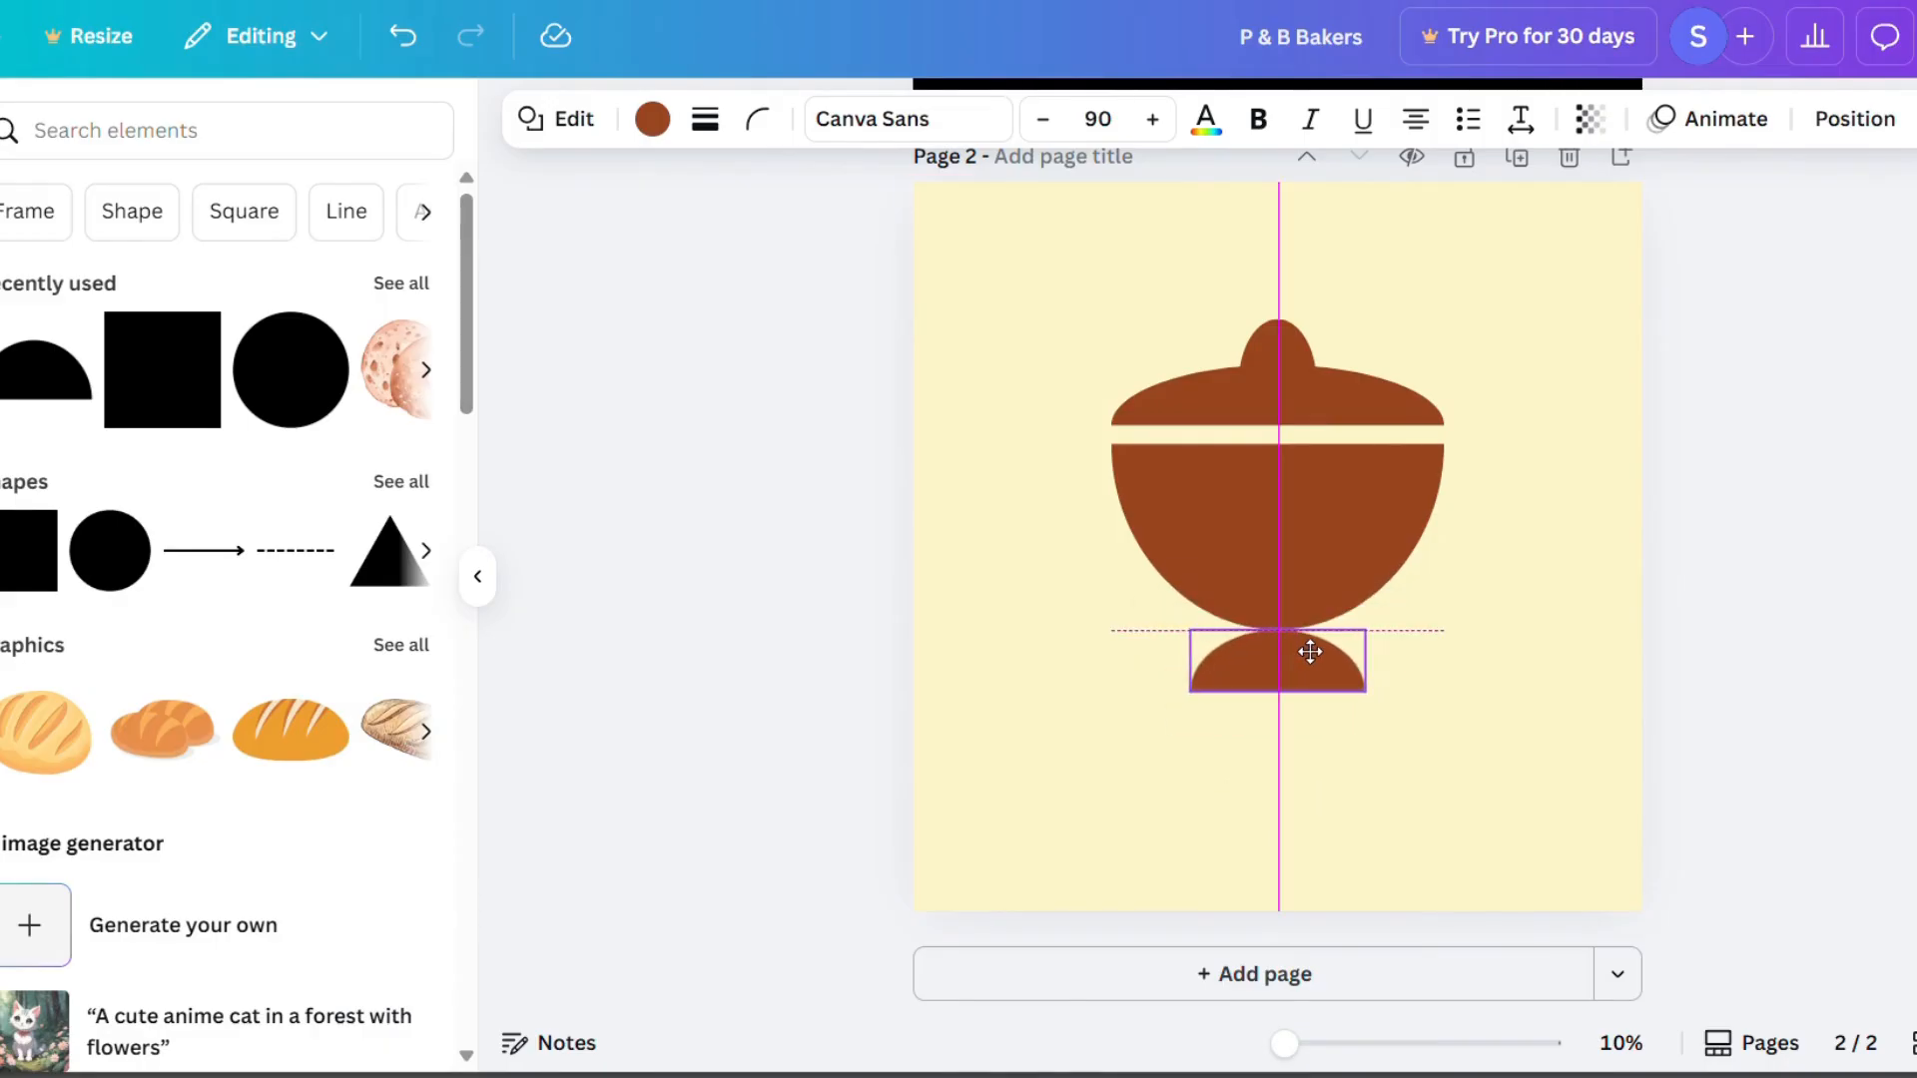
click(1686, 716)
click(1536, 556)
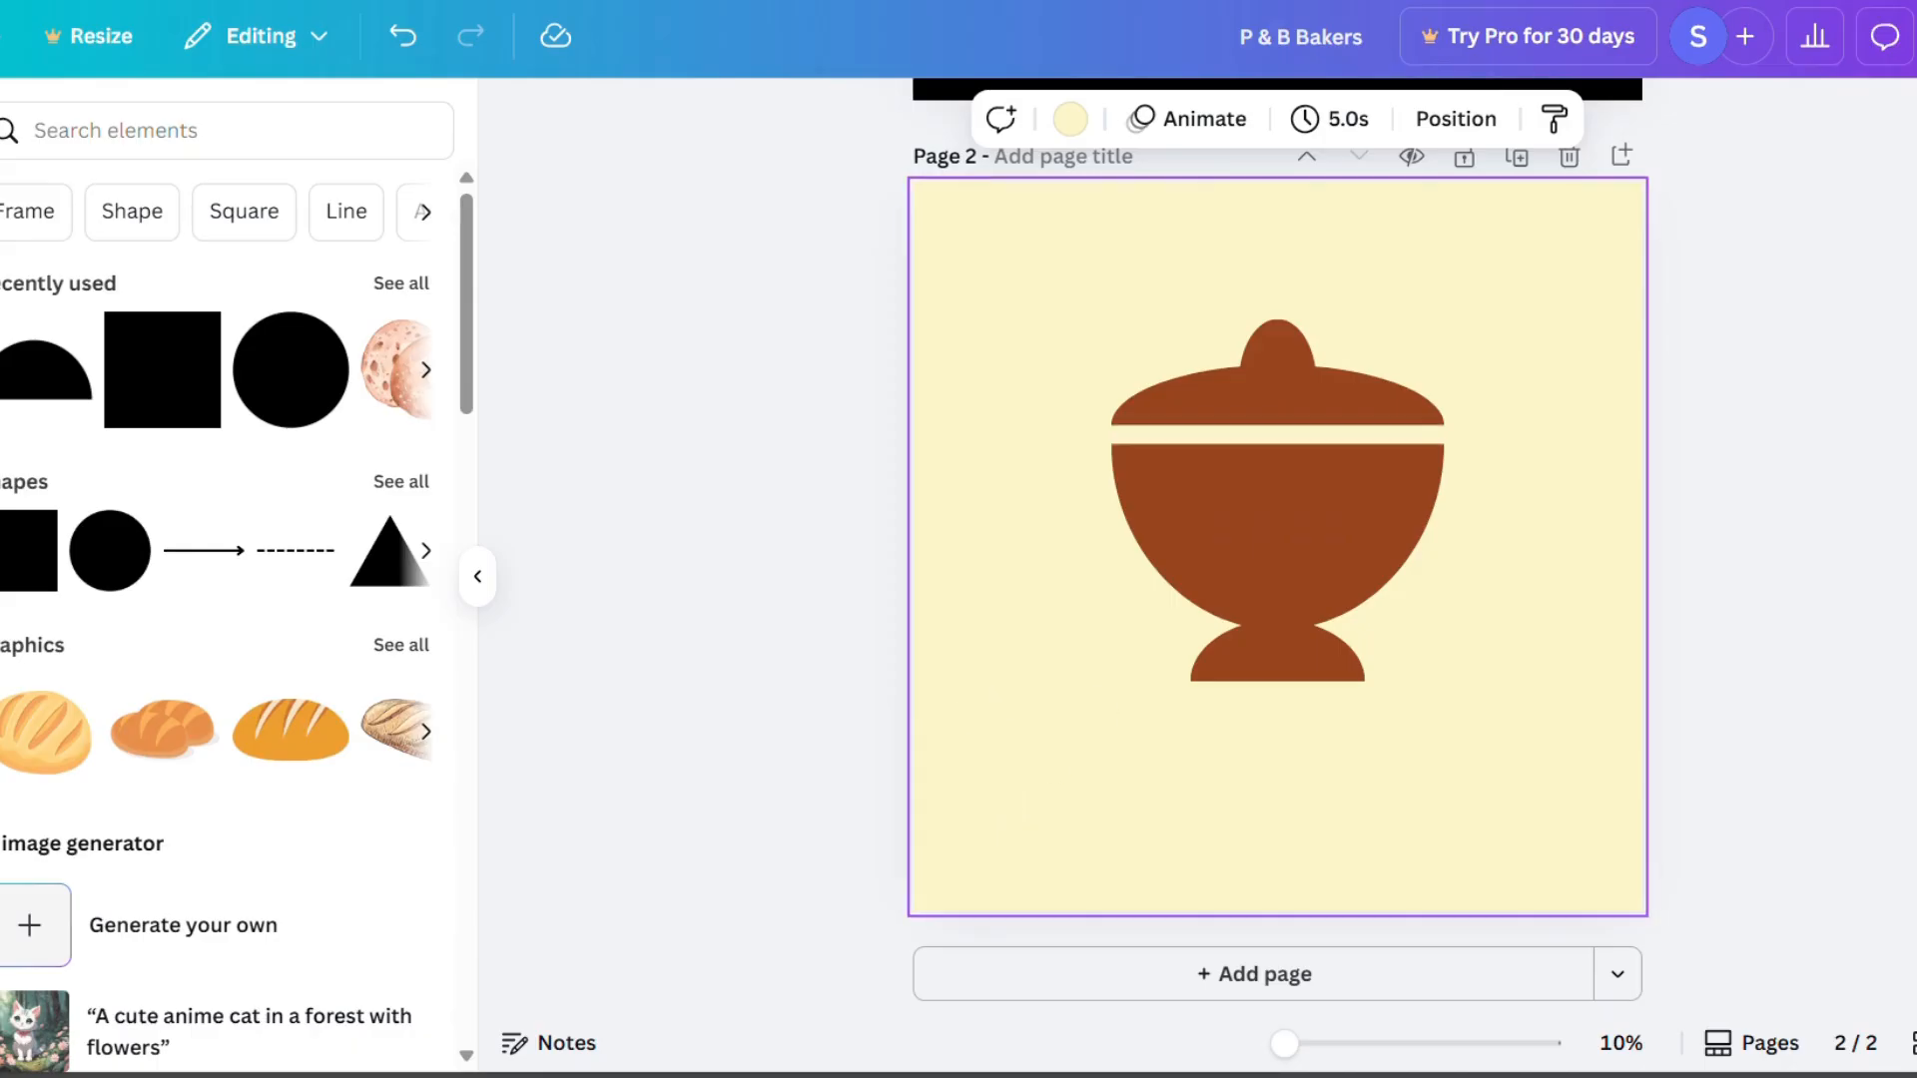
Add a heading reading "CURRY POT" over the pot.
click(0, 344)
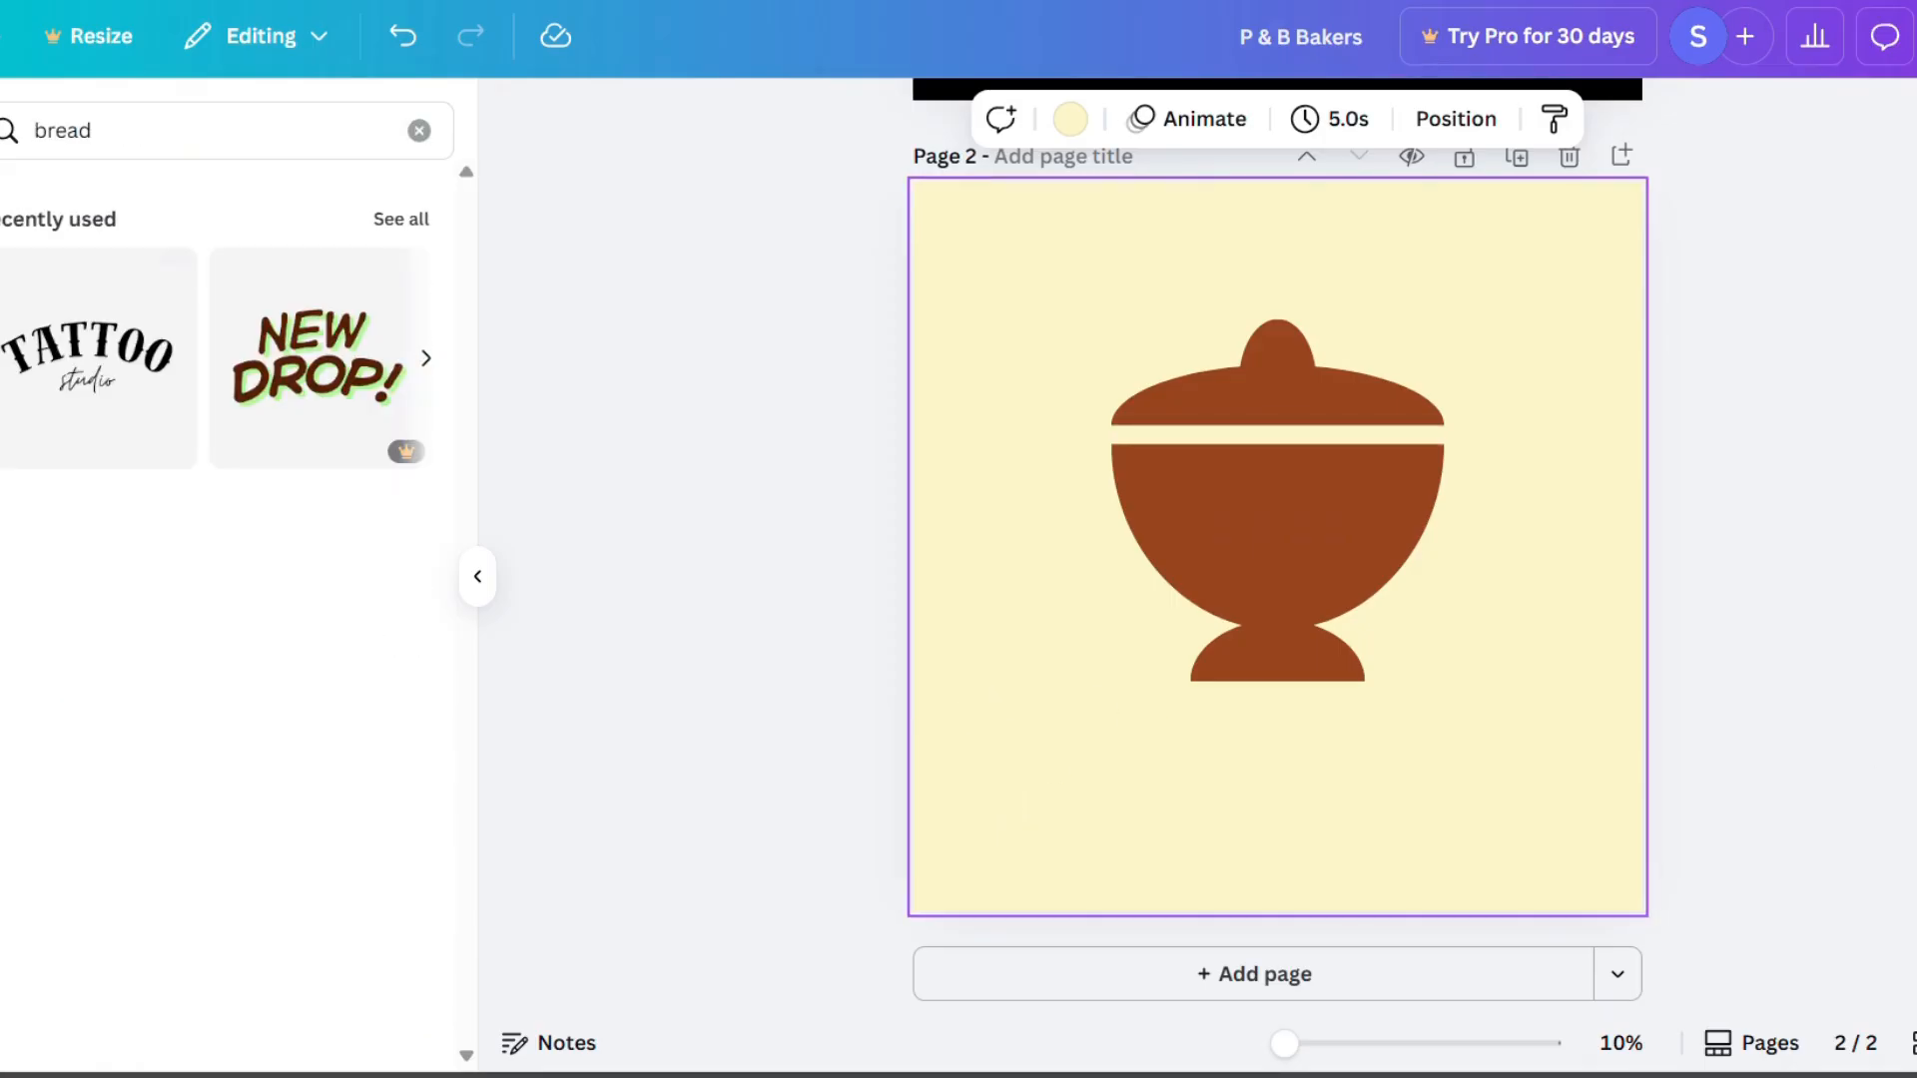
click(0, 344)
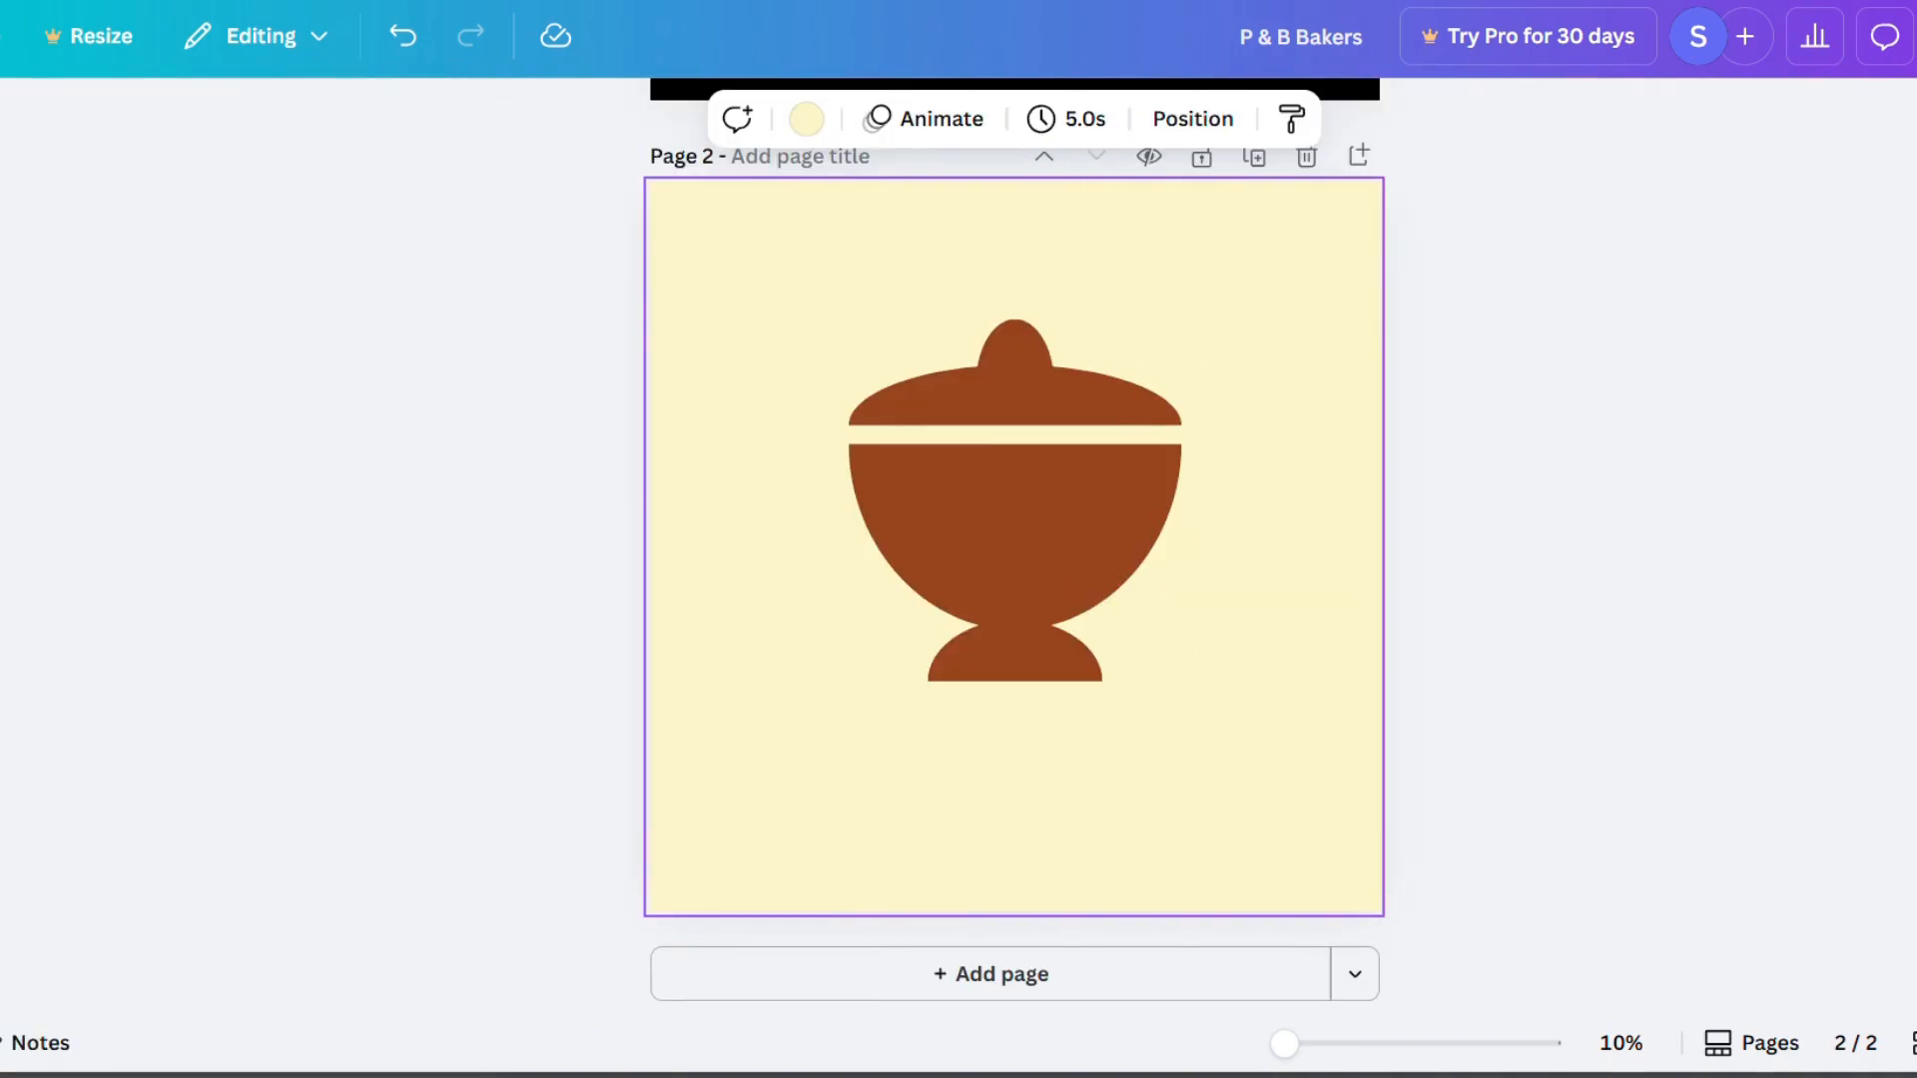
click(420, 142)
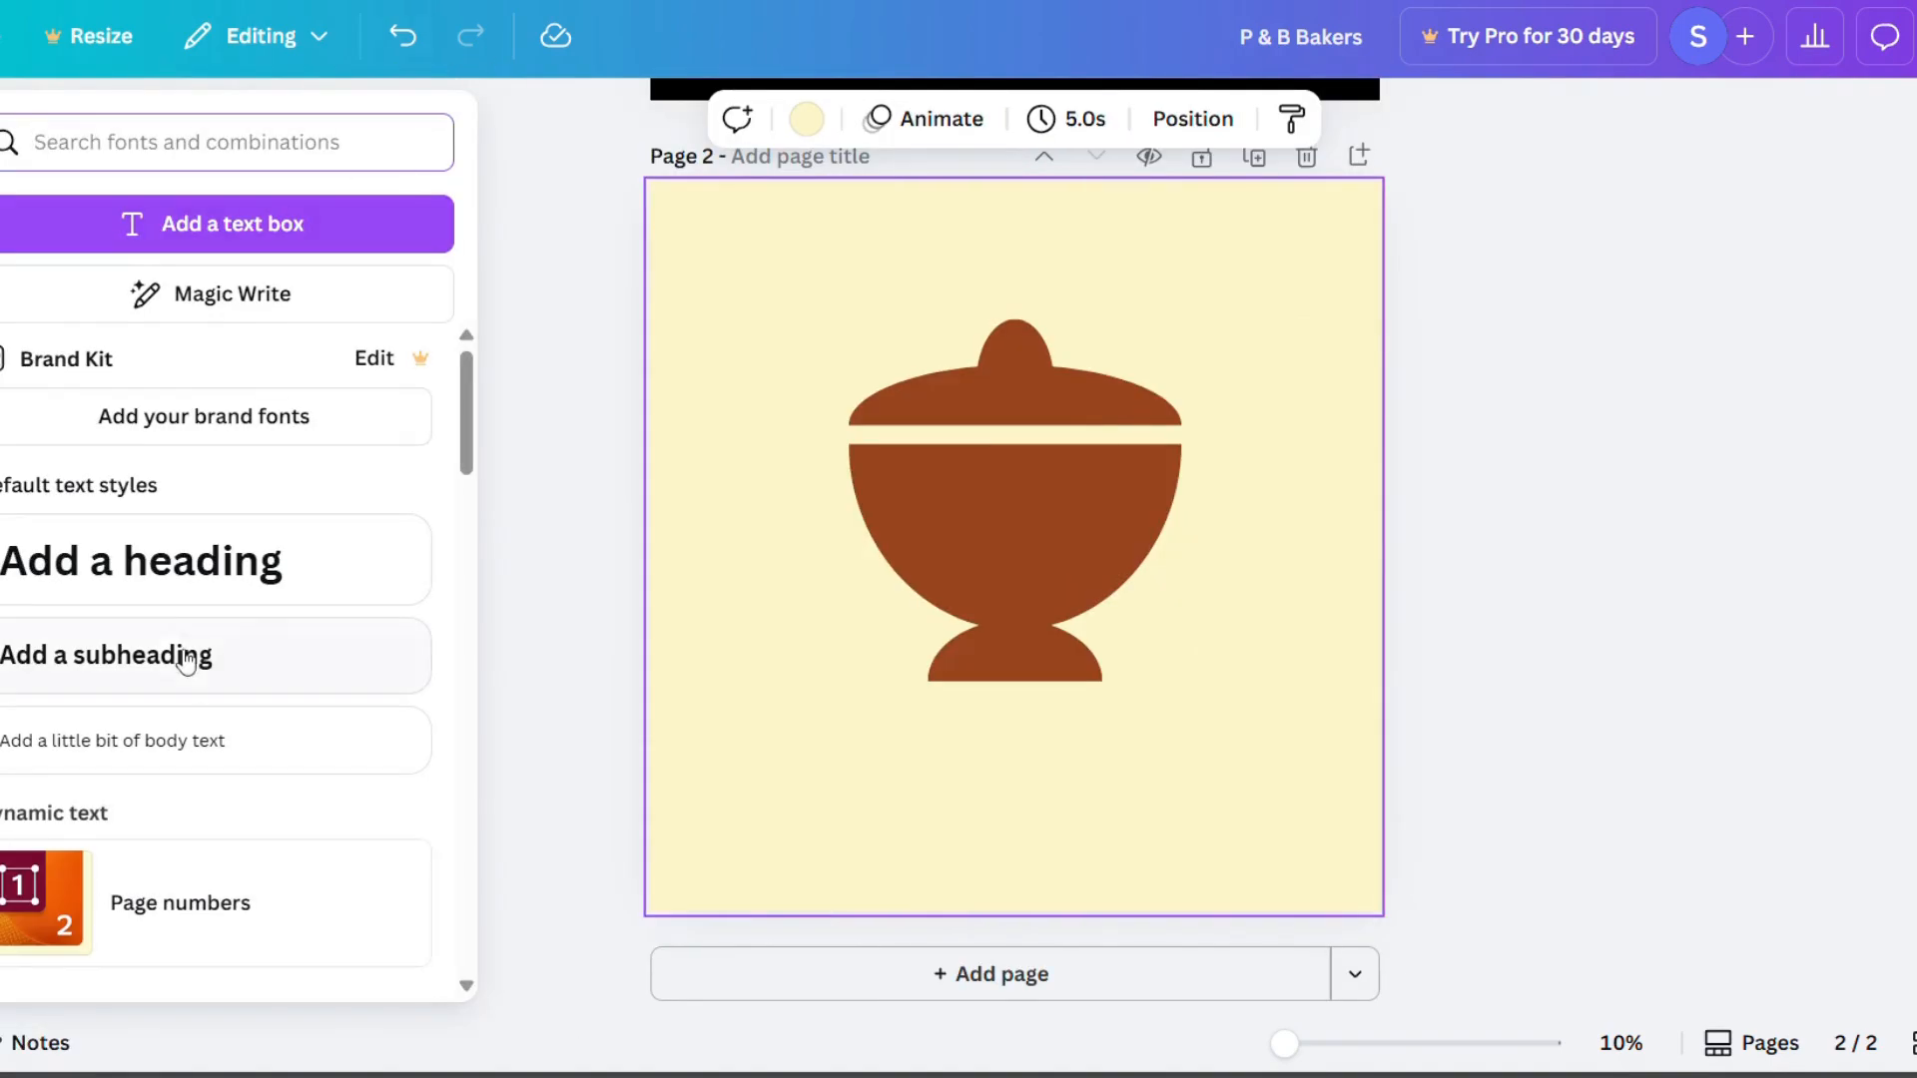
click(216, 560)
text(CURRU)
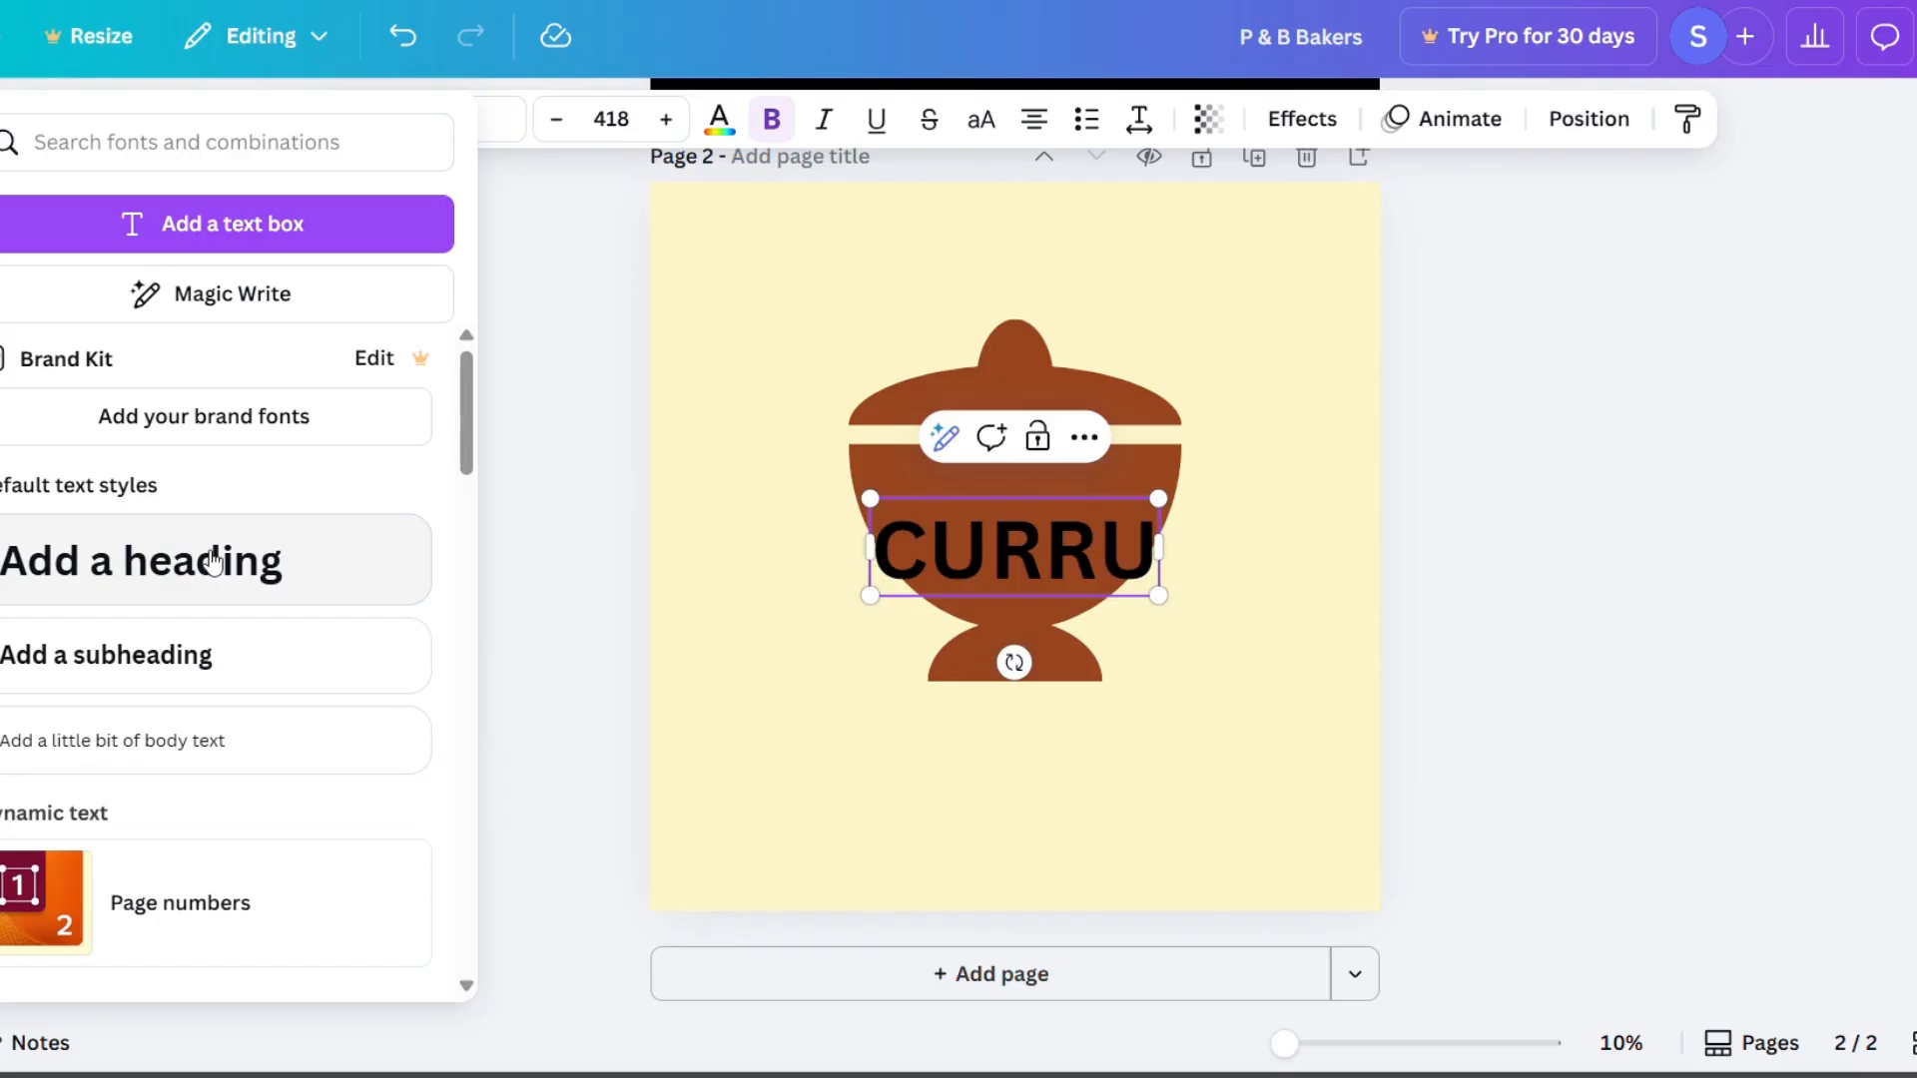
key(BackSpace)
text(Y)
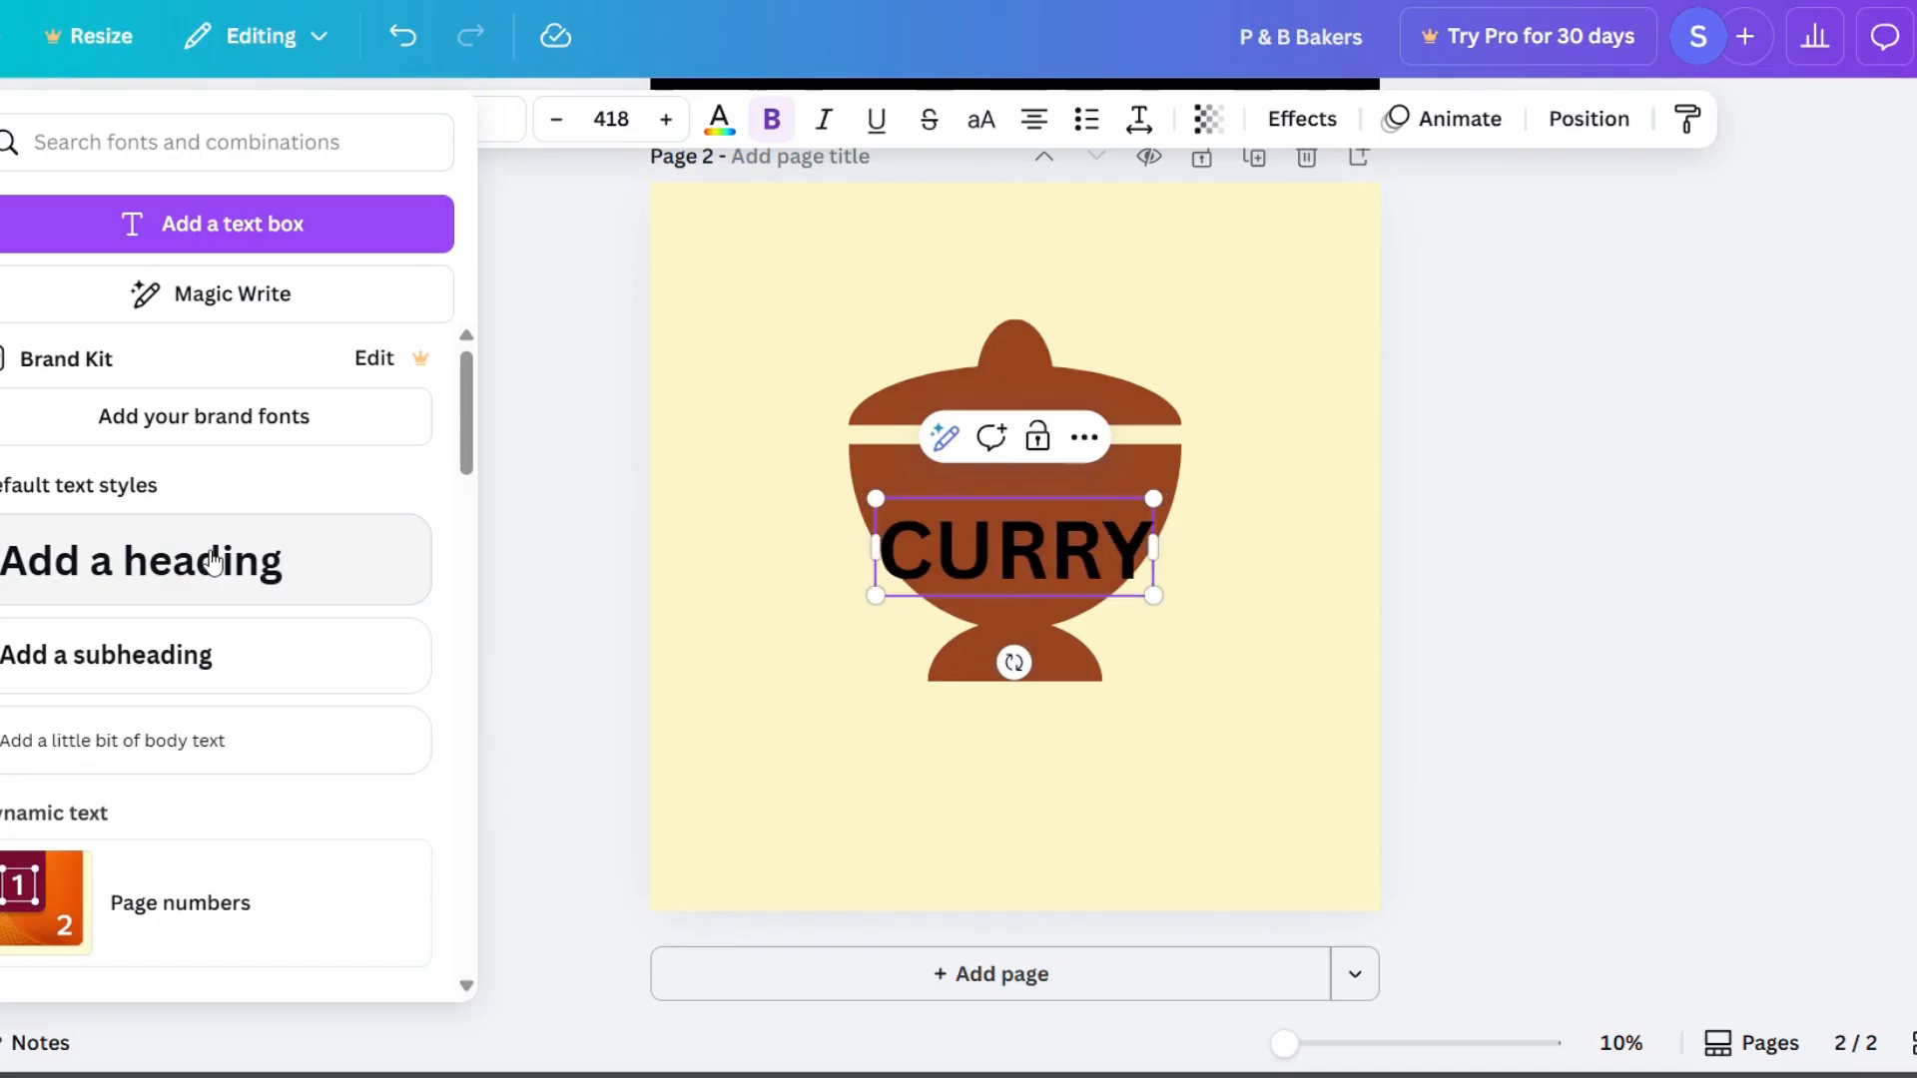
text( POT)
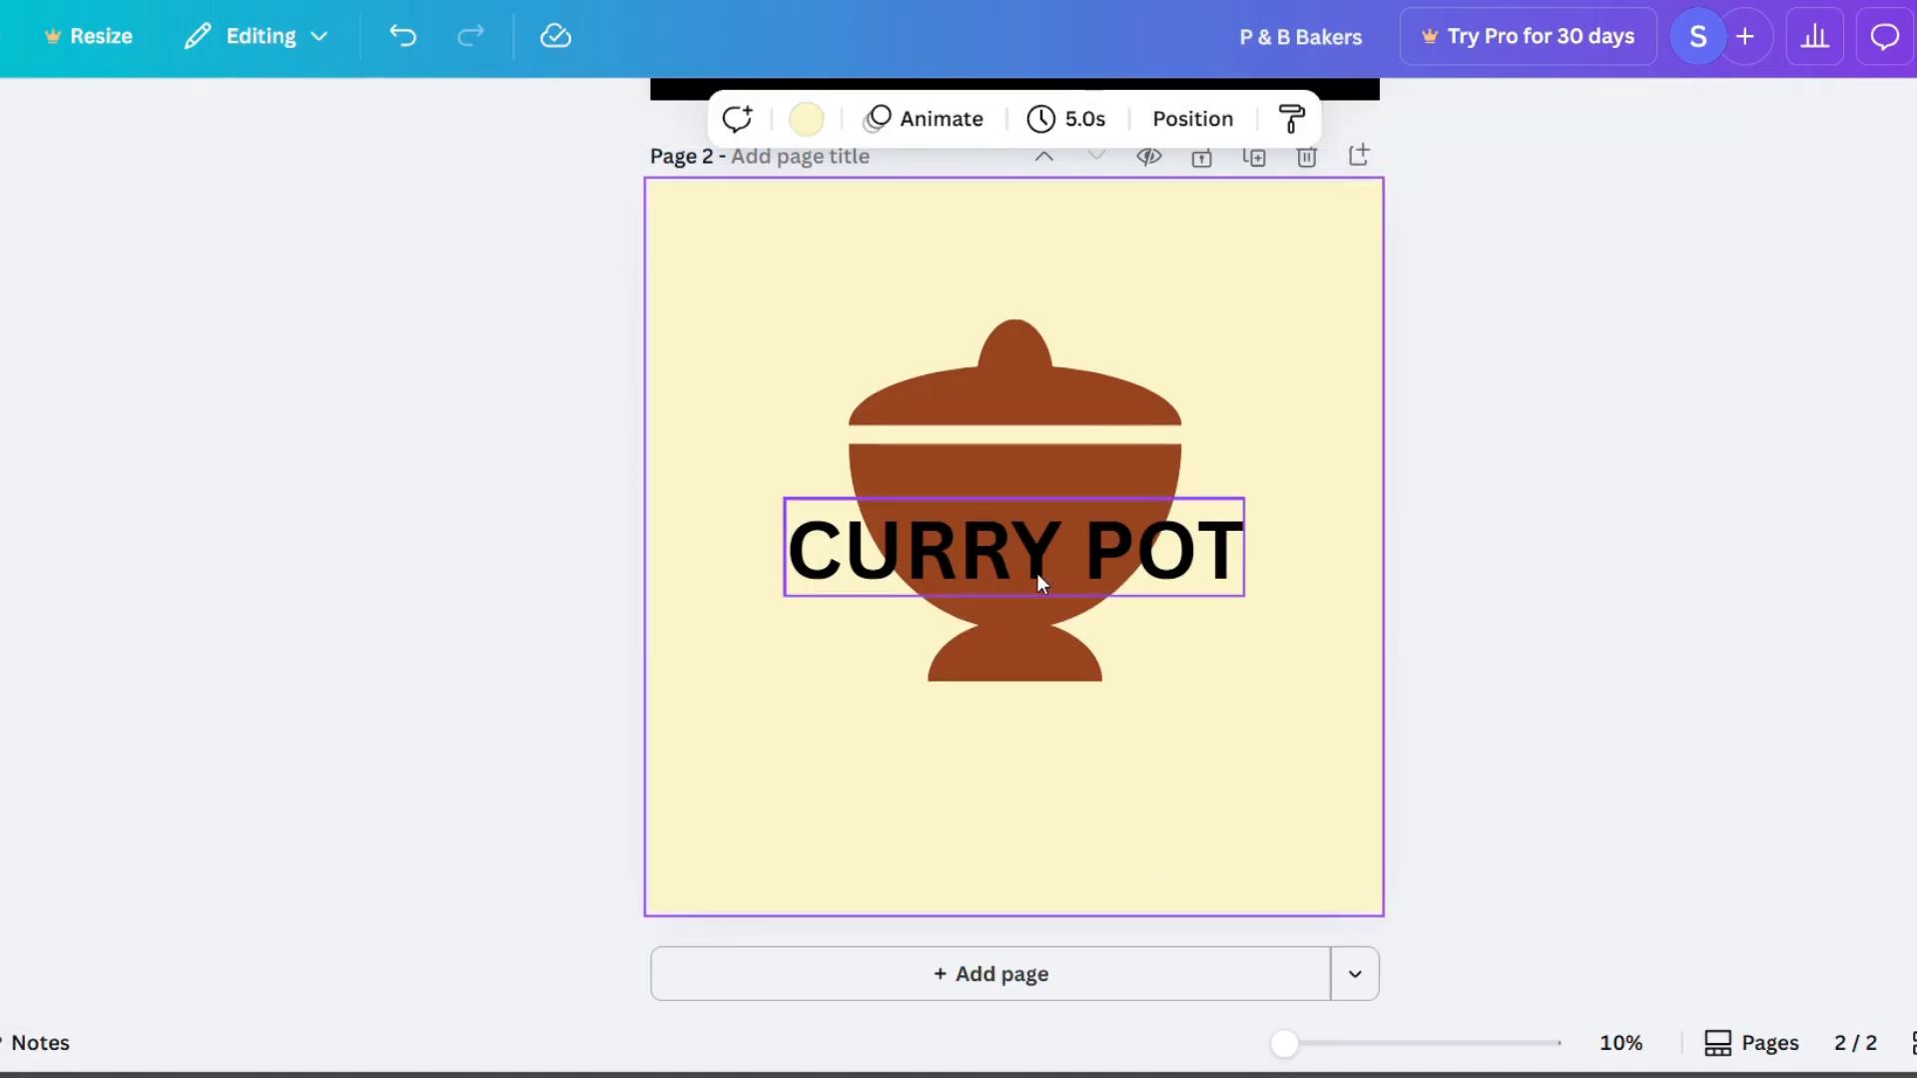
Duplicate the CURRY POT heading and place the copy below the pot.
right_click(1050, 553)
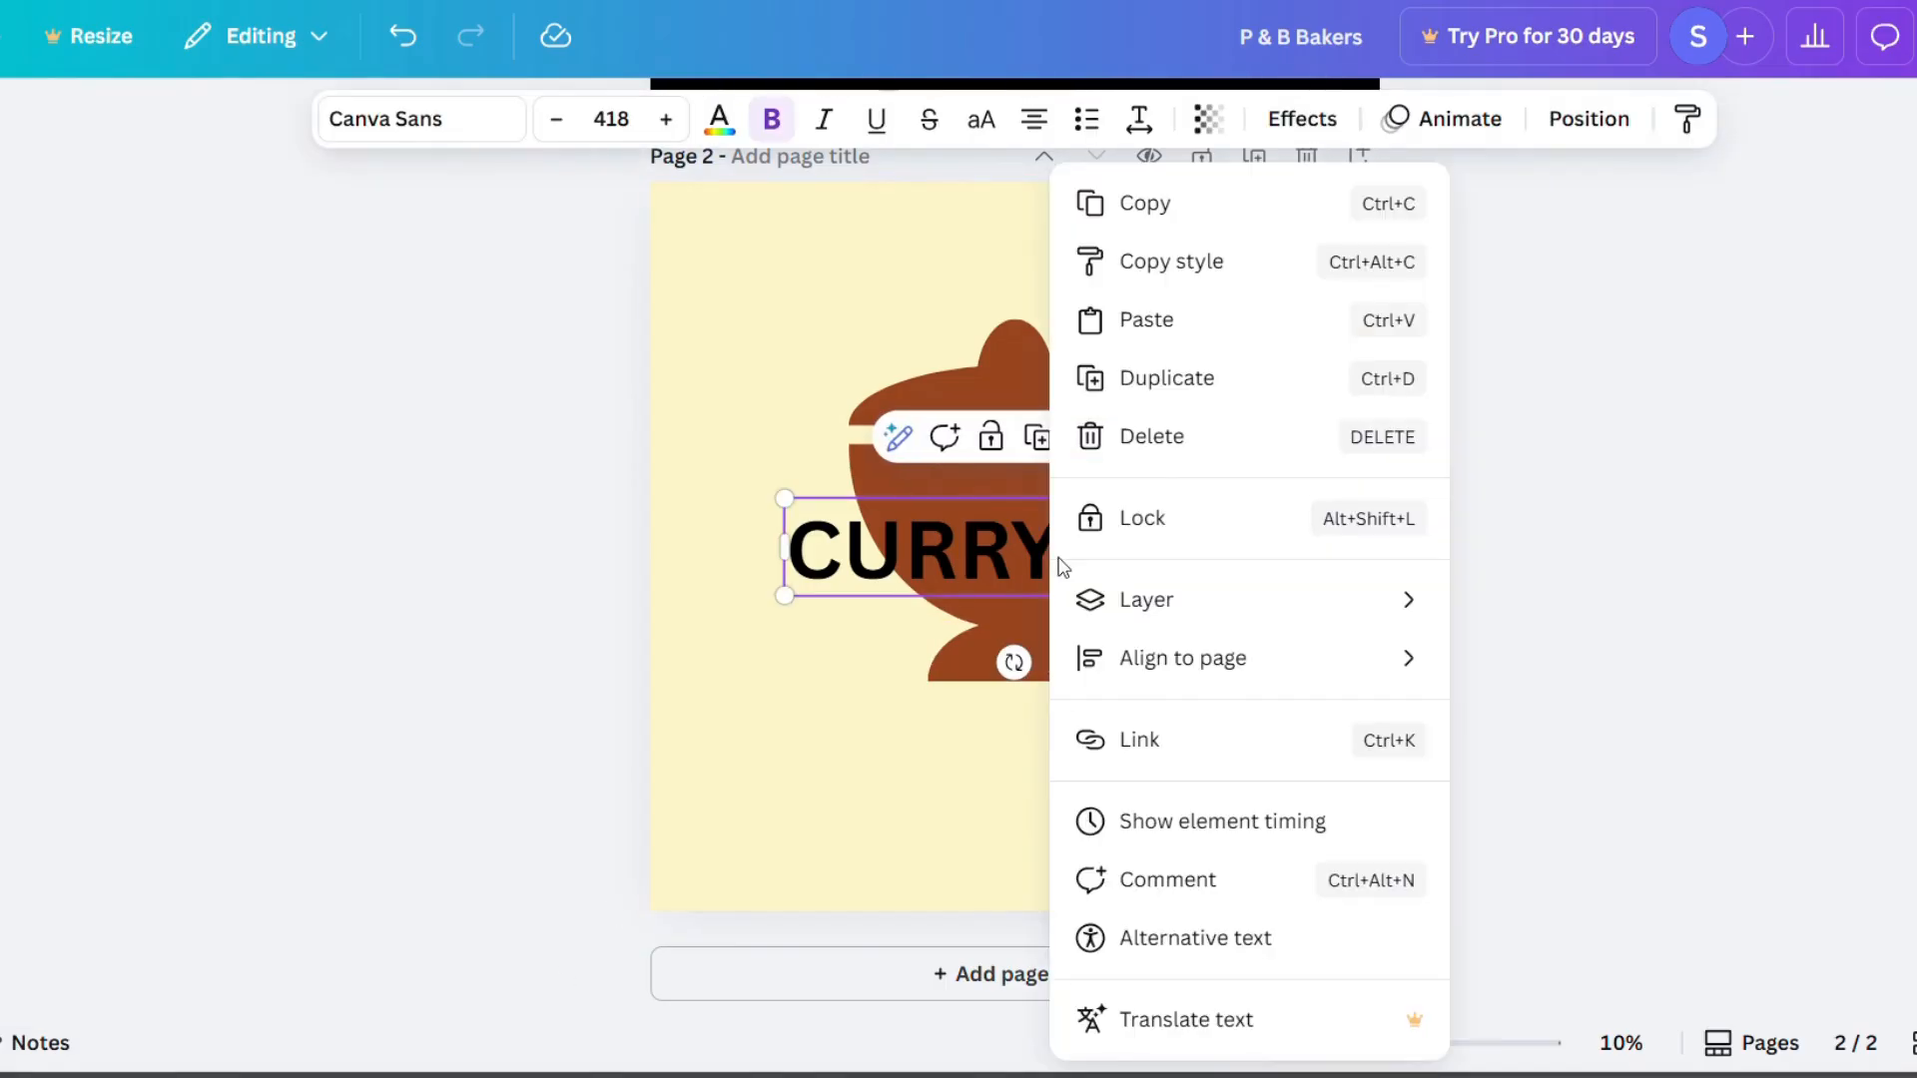
click(1166, 378)
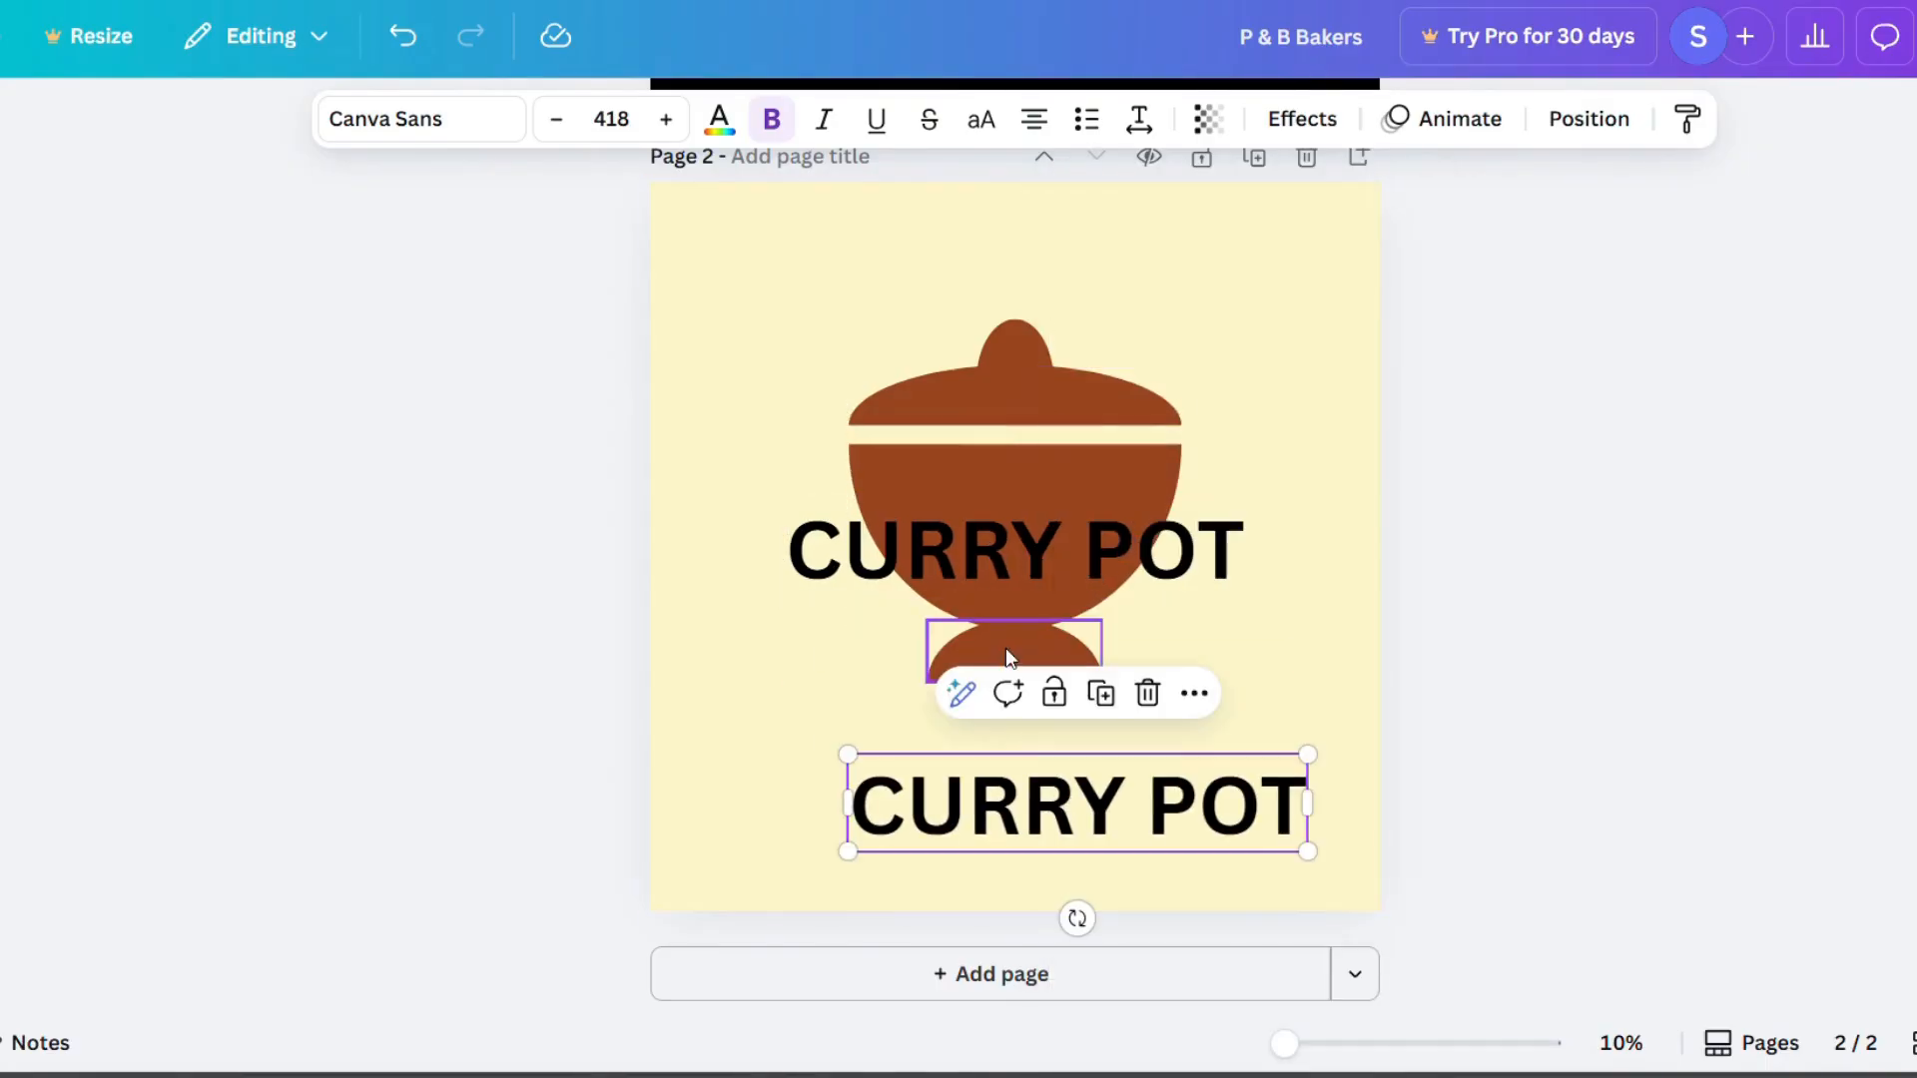
click(1077, 557)
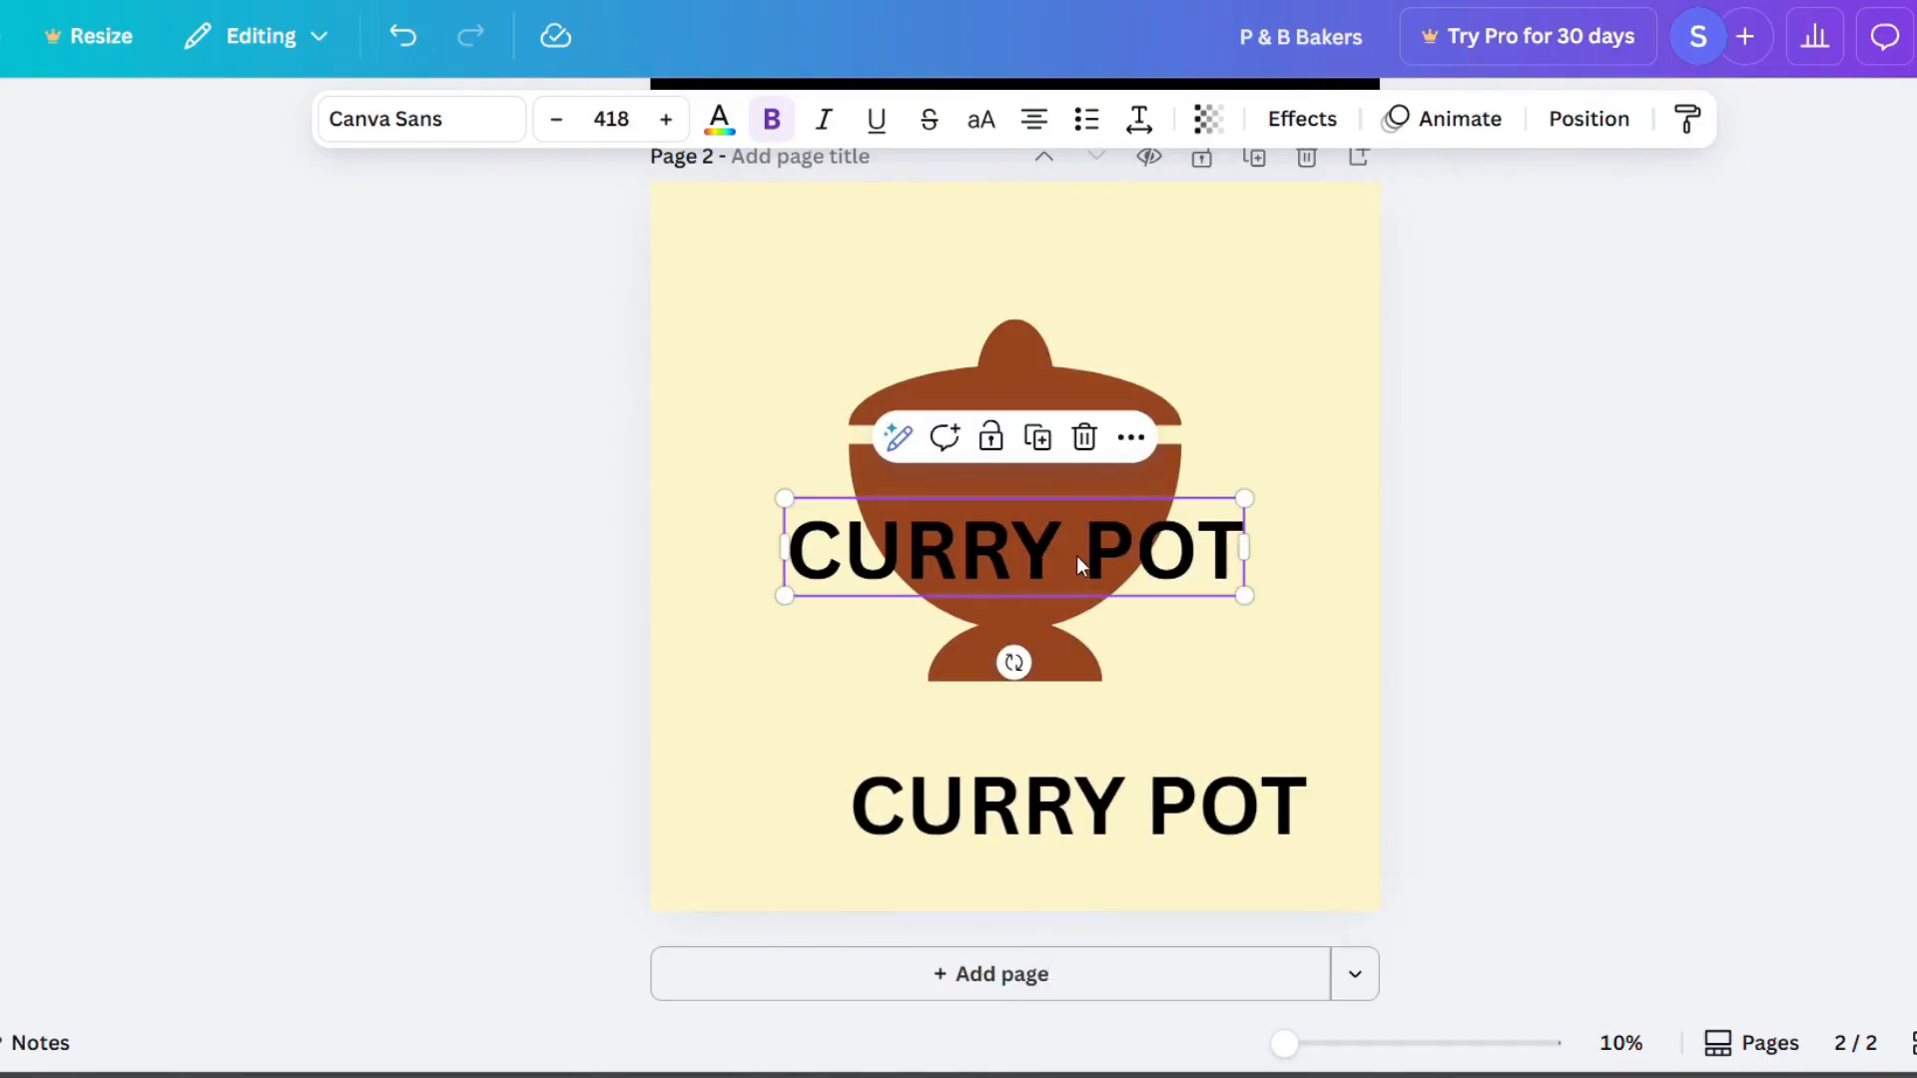
click(1200, 318)
Set the font of the heading on the pot to Blueberry and shorten its text to "CURRY".
click(972, 560)
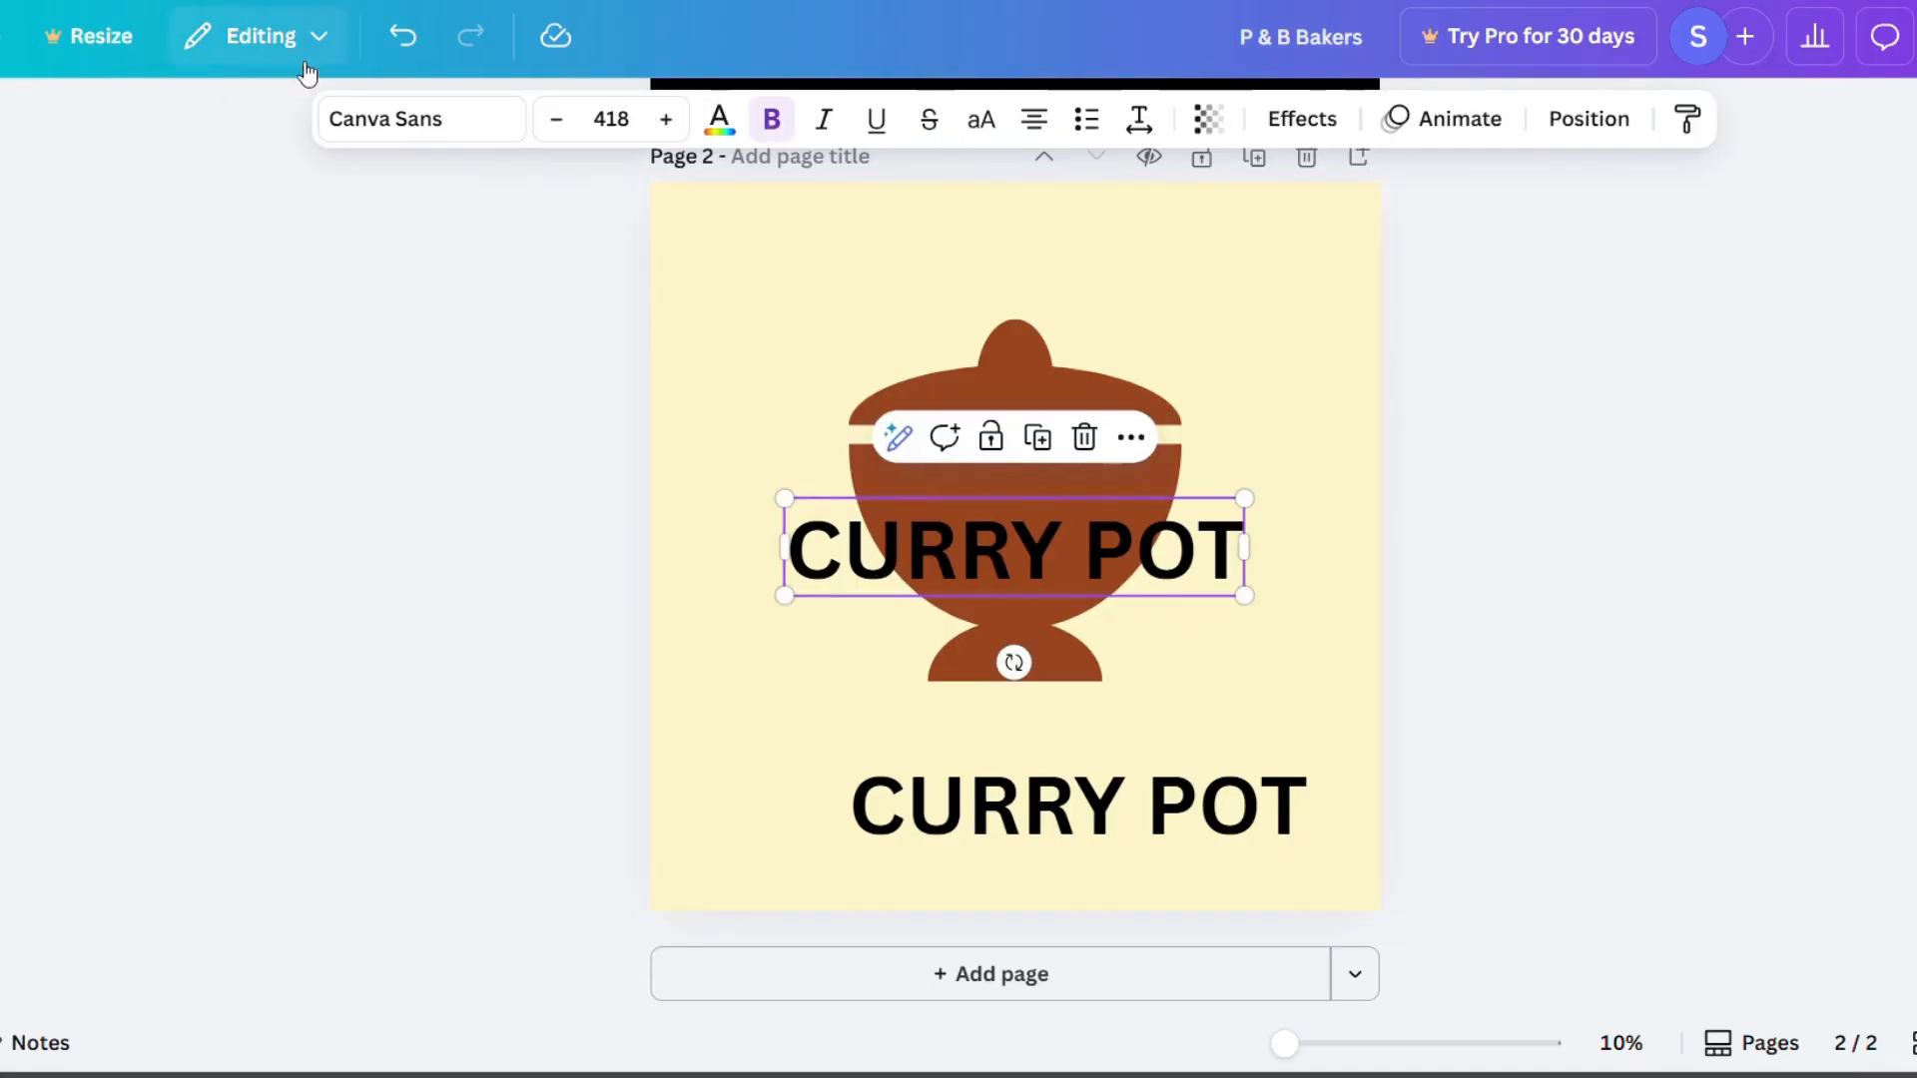
click(424, 121)
click(85, 597)
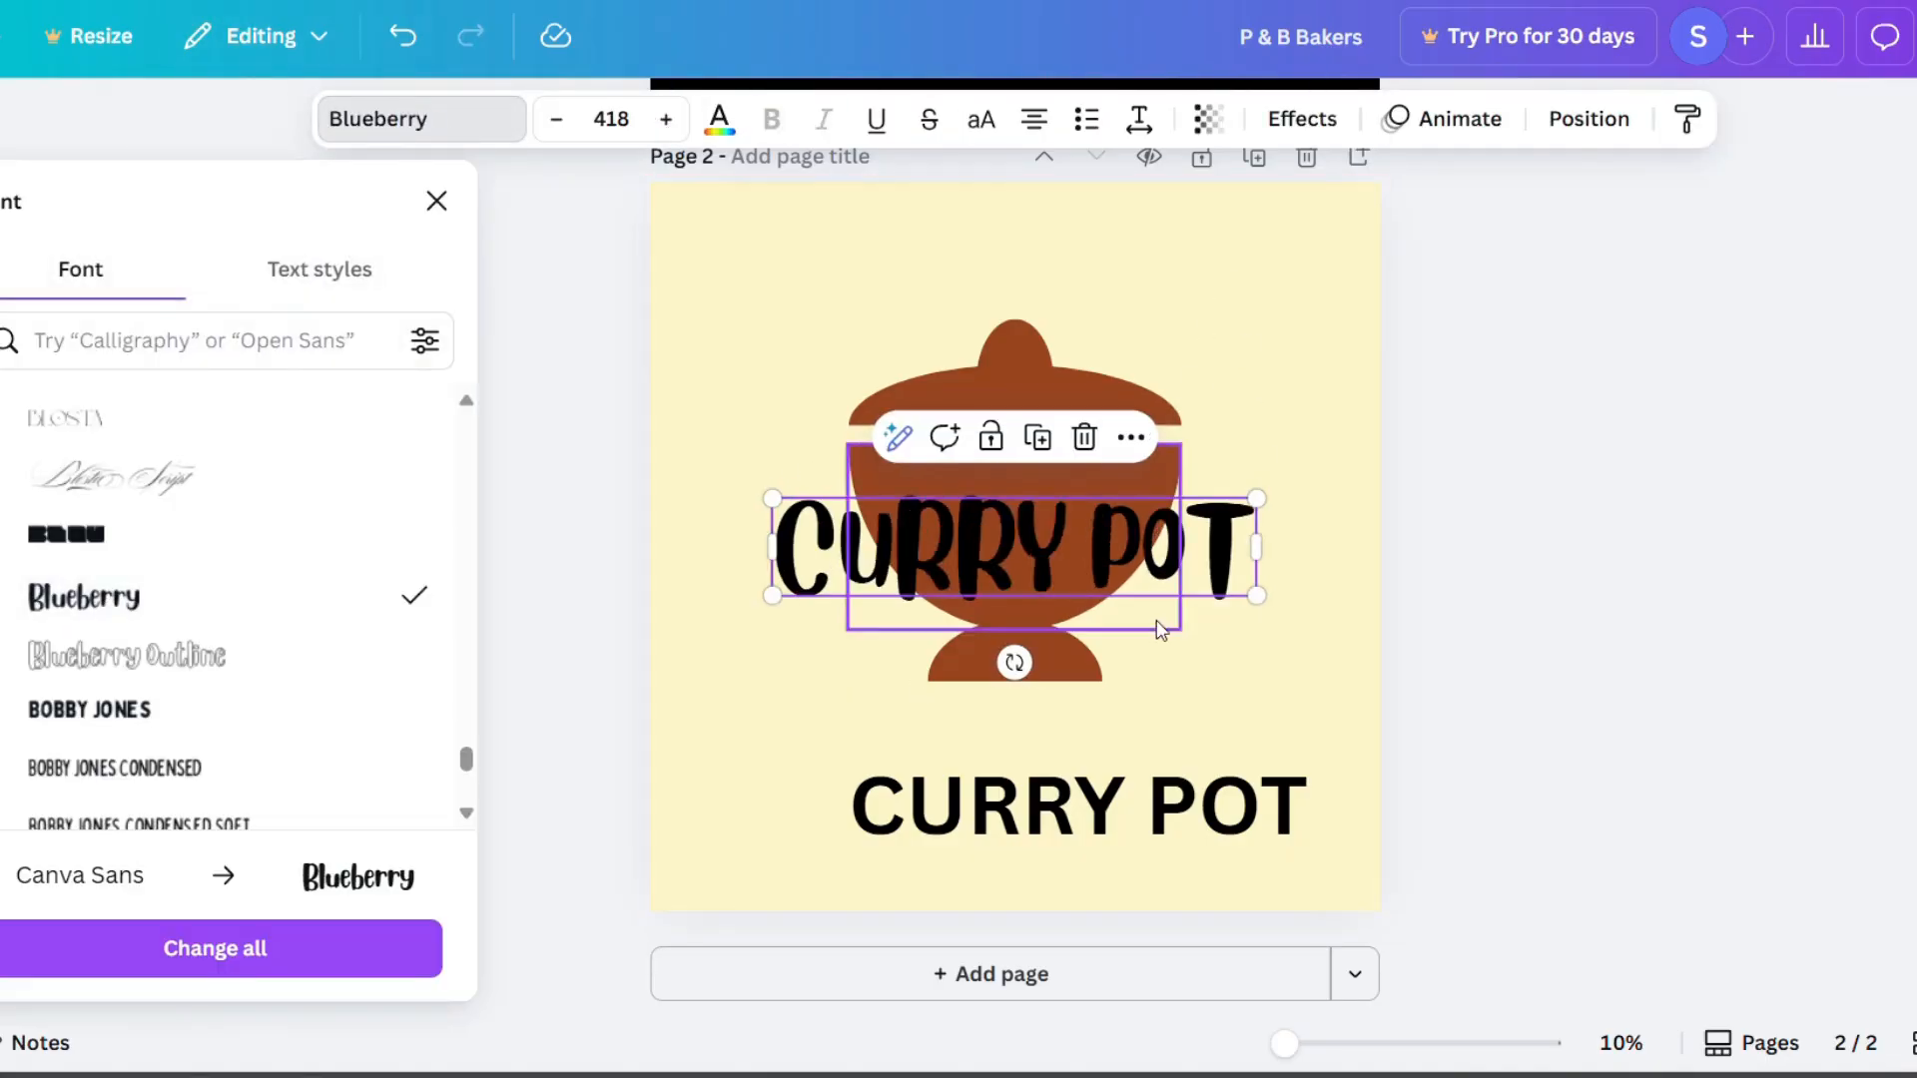
click(1120, 539)
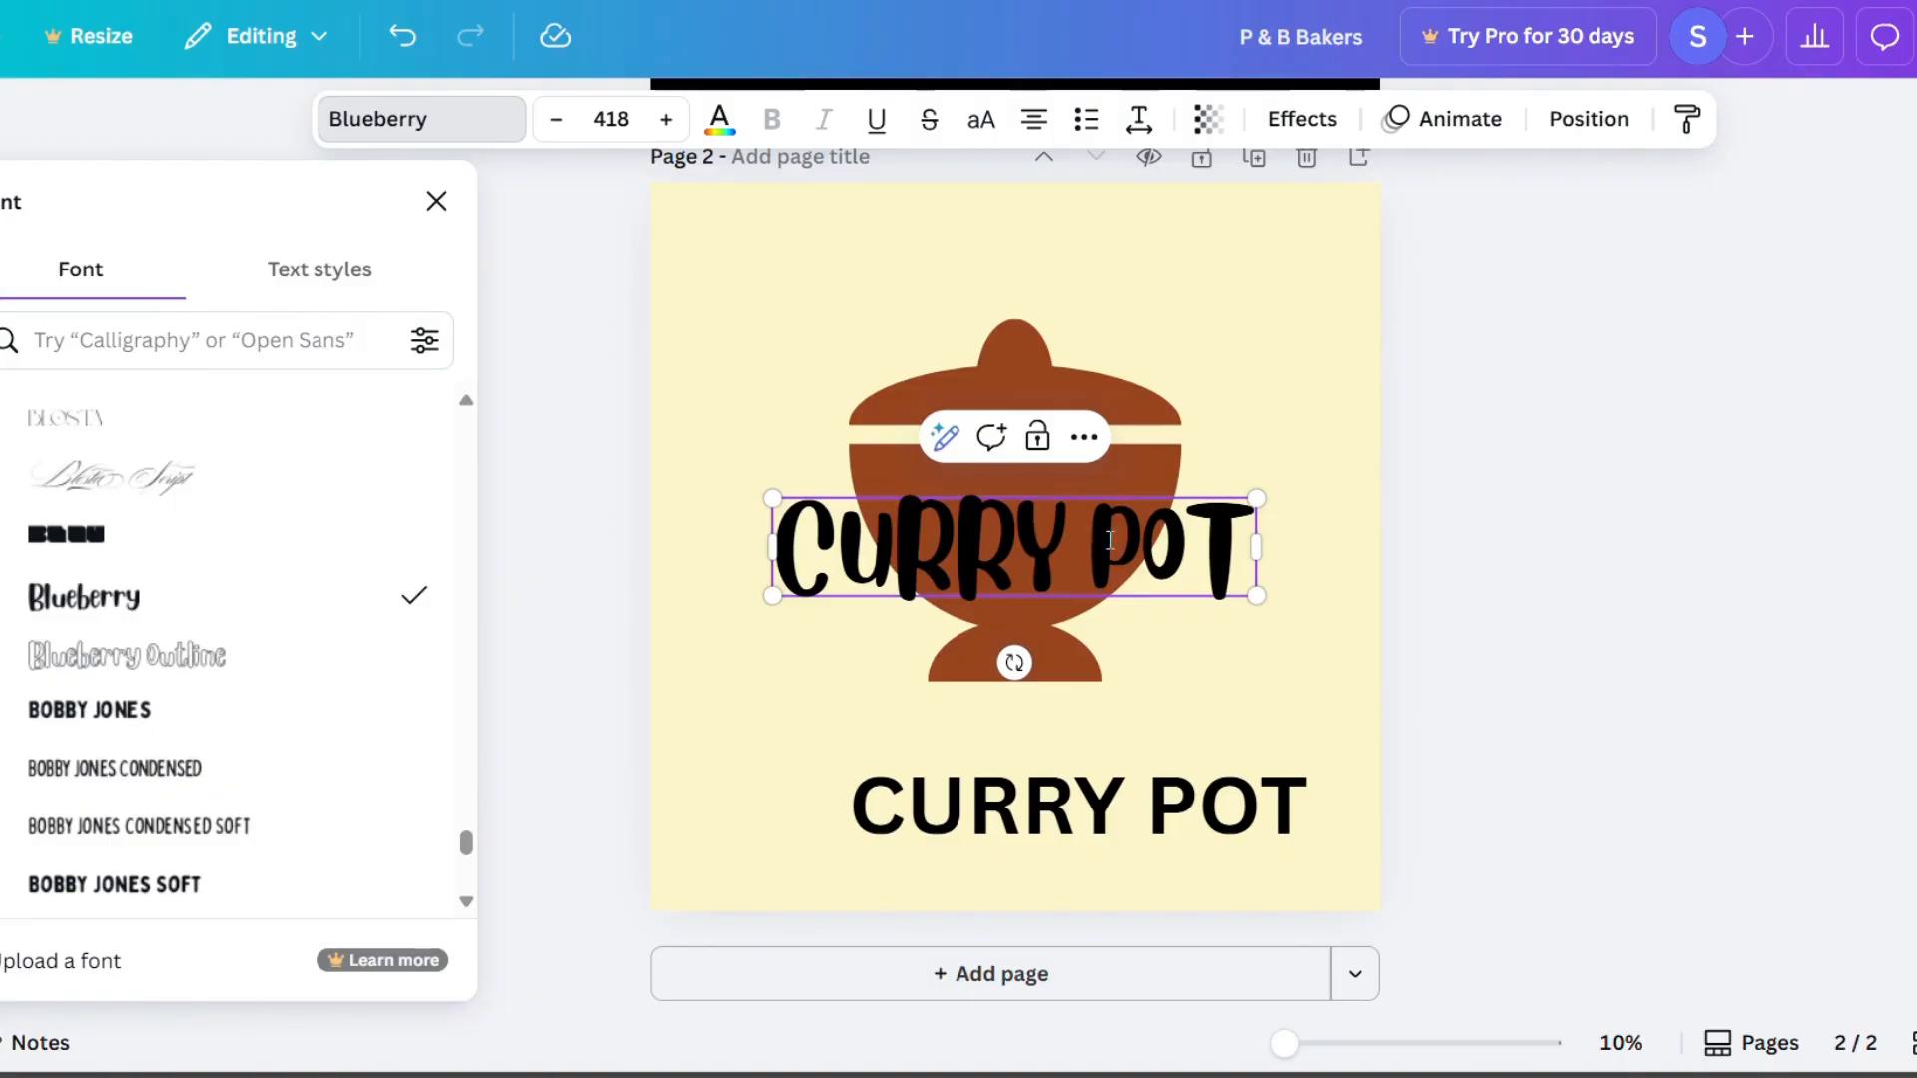
double_click(1109, 540)
key(BackSpace)
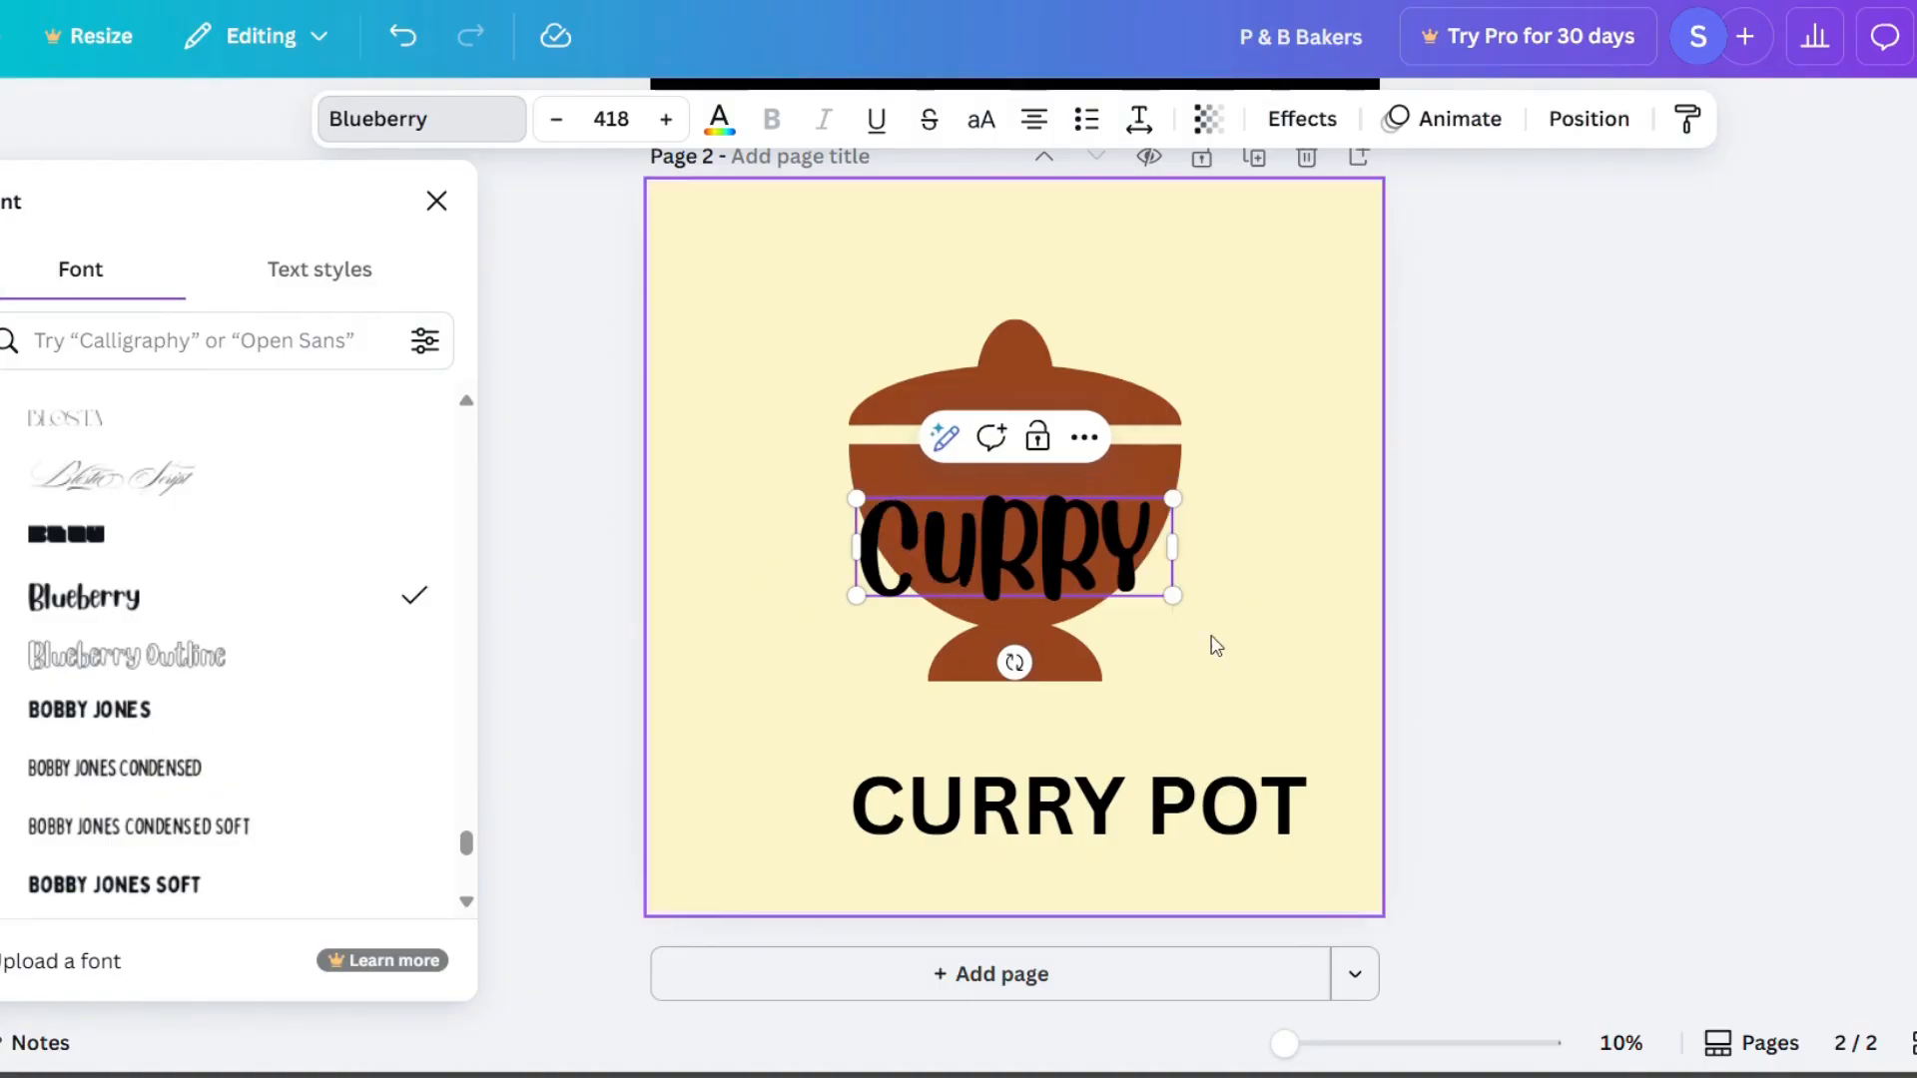
Delete the CURRY POT heading below the pot, then duplicate the CURRY text and stack the two copies on the bowl.
click(1004, 837)
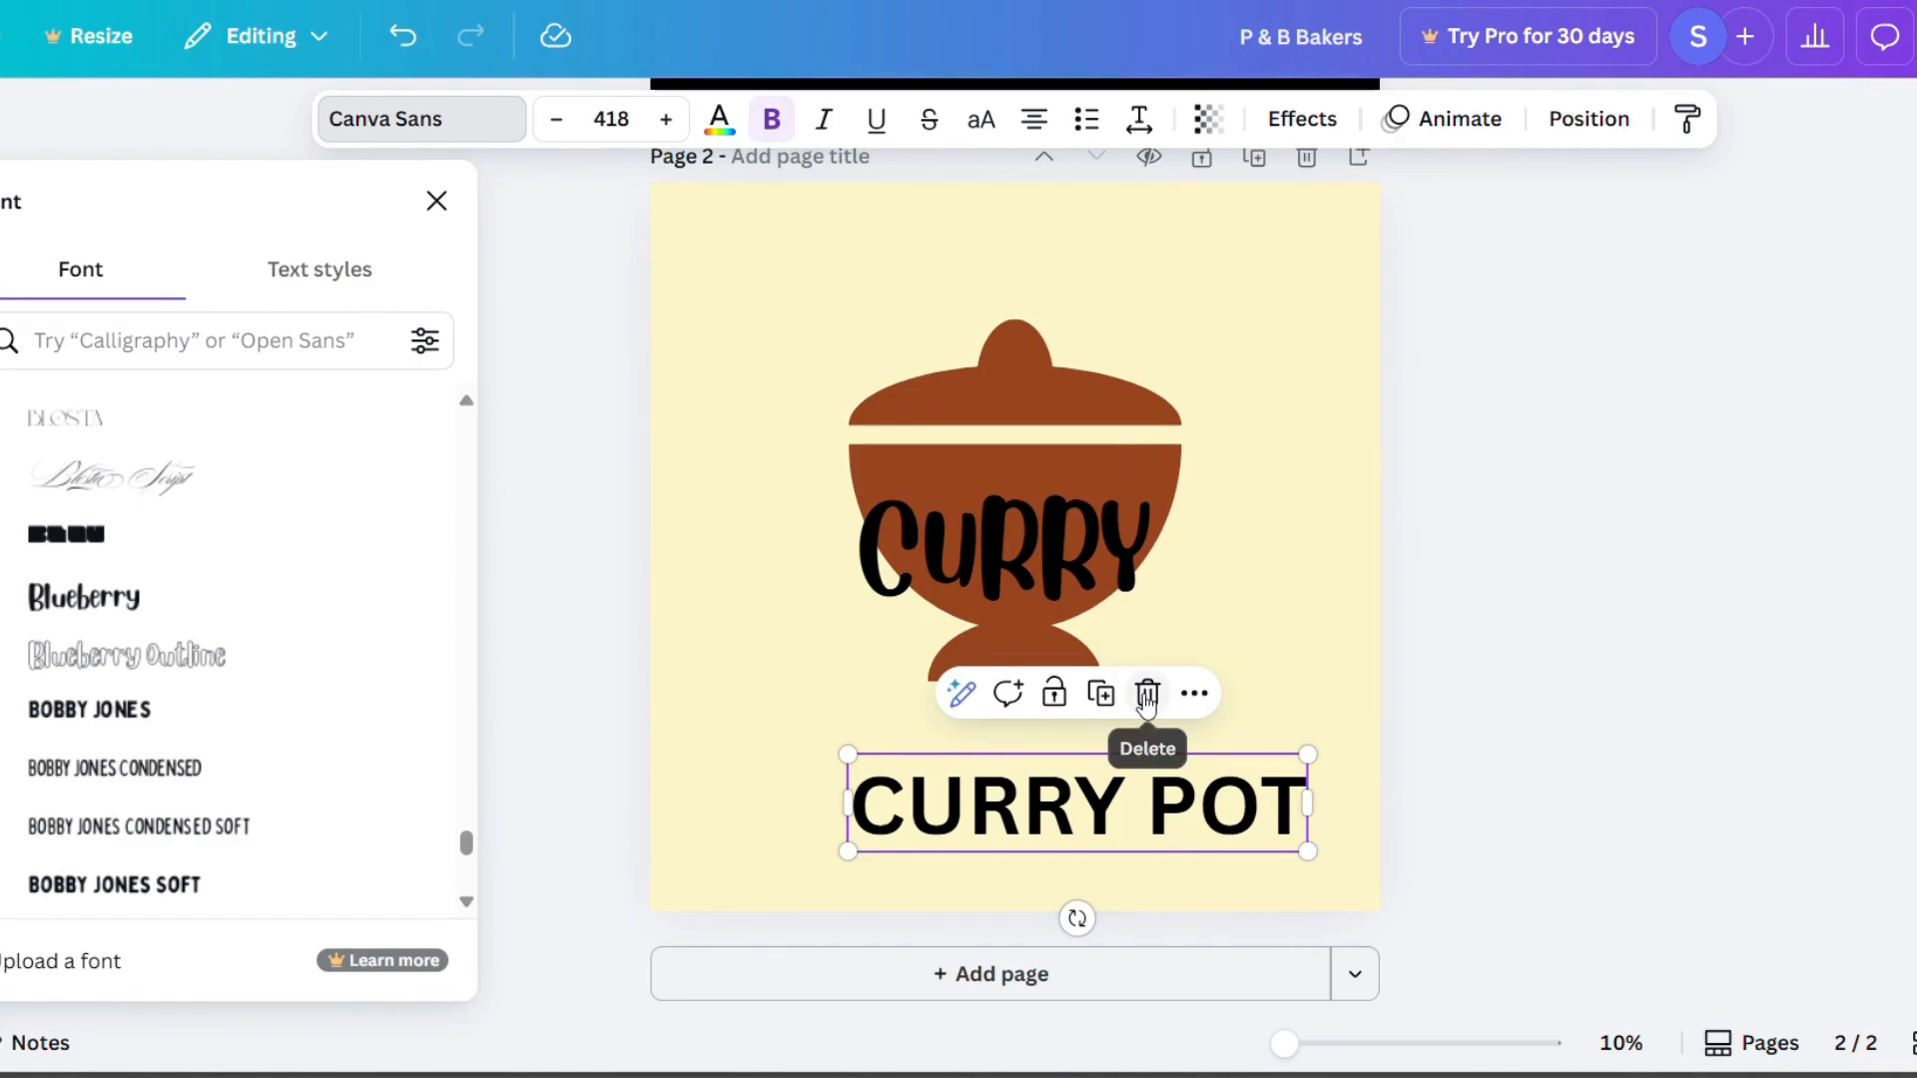
click(1147, 693)
drag(1020, 541, 1043, 579)
click(1049, 383)
click(1034, 521)
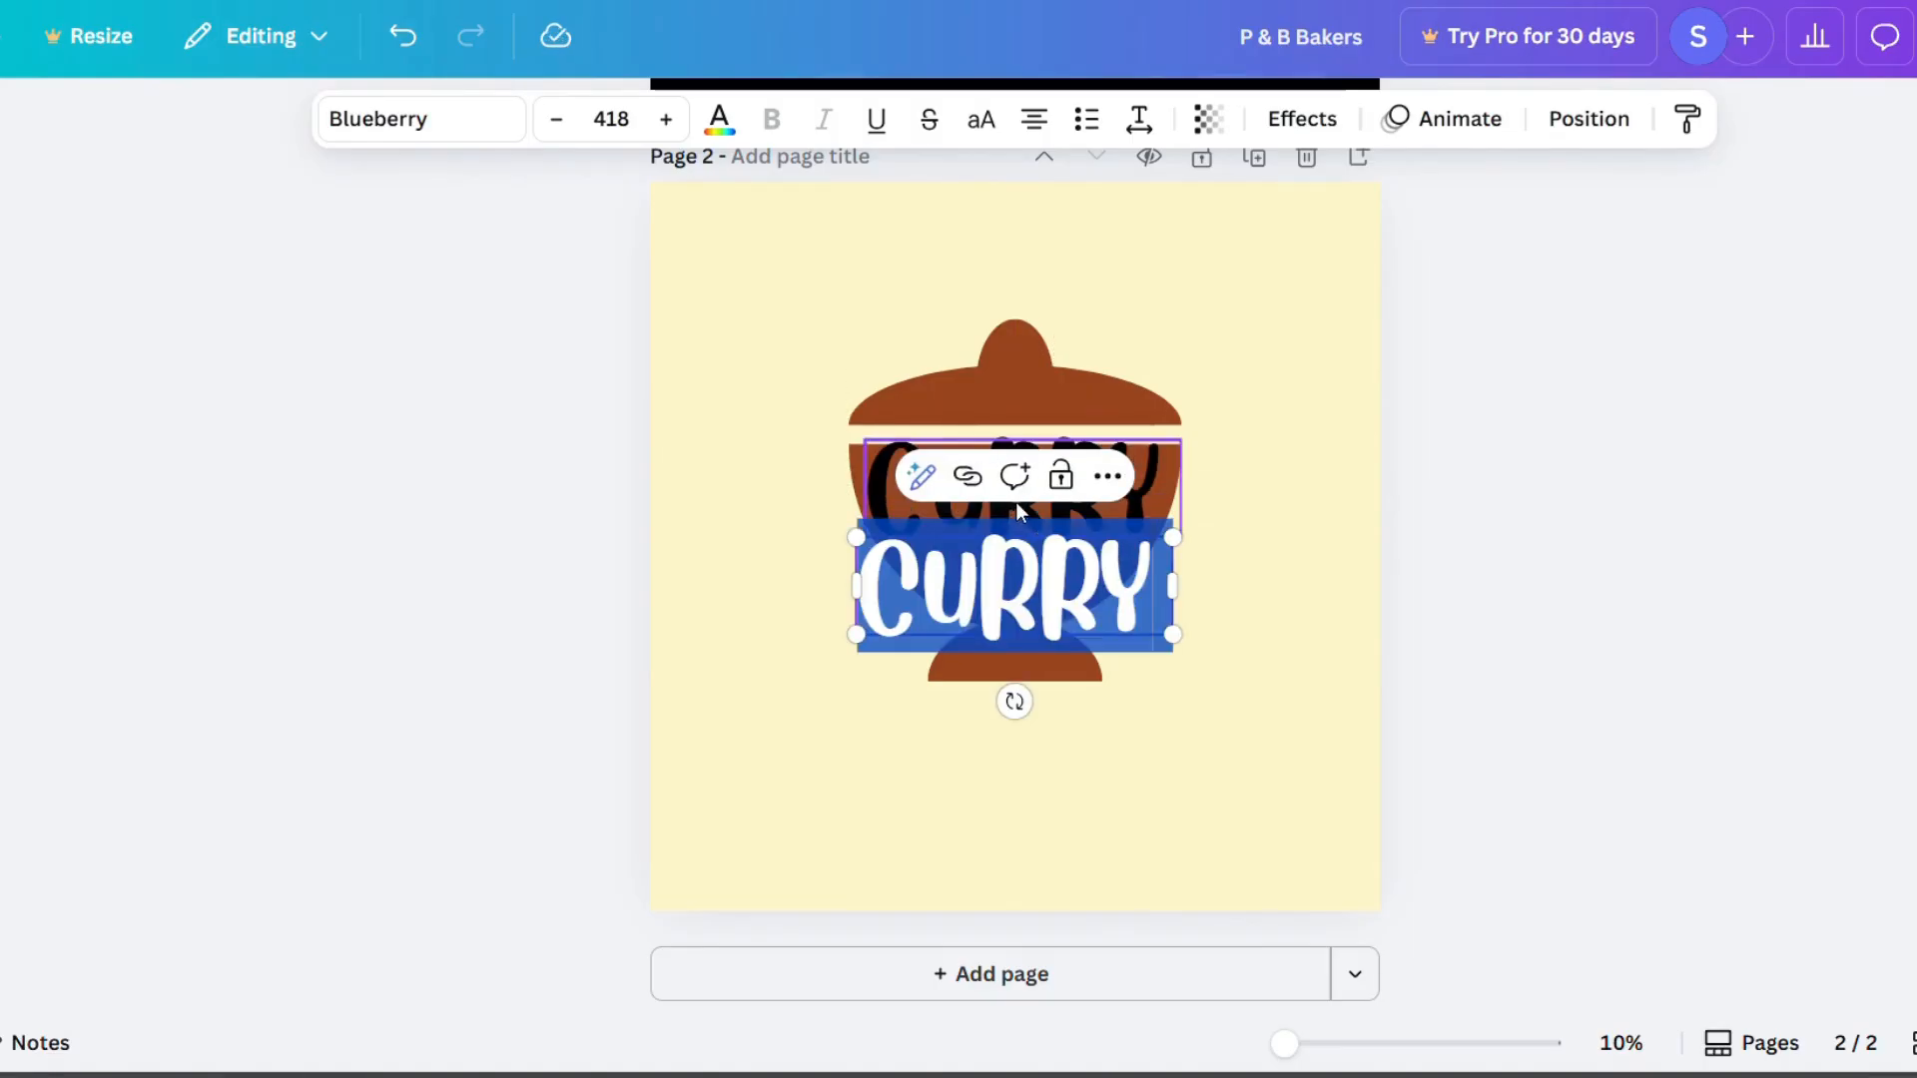
click(1063, 480)
drag(1024, 479, 1010, 481)
click(1048, 583)
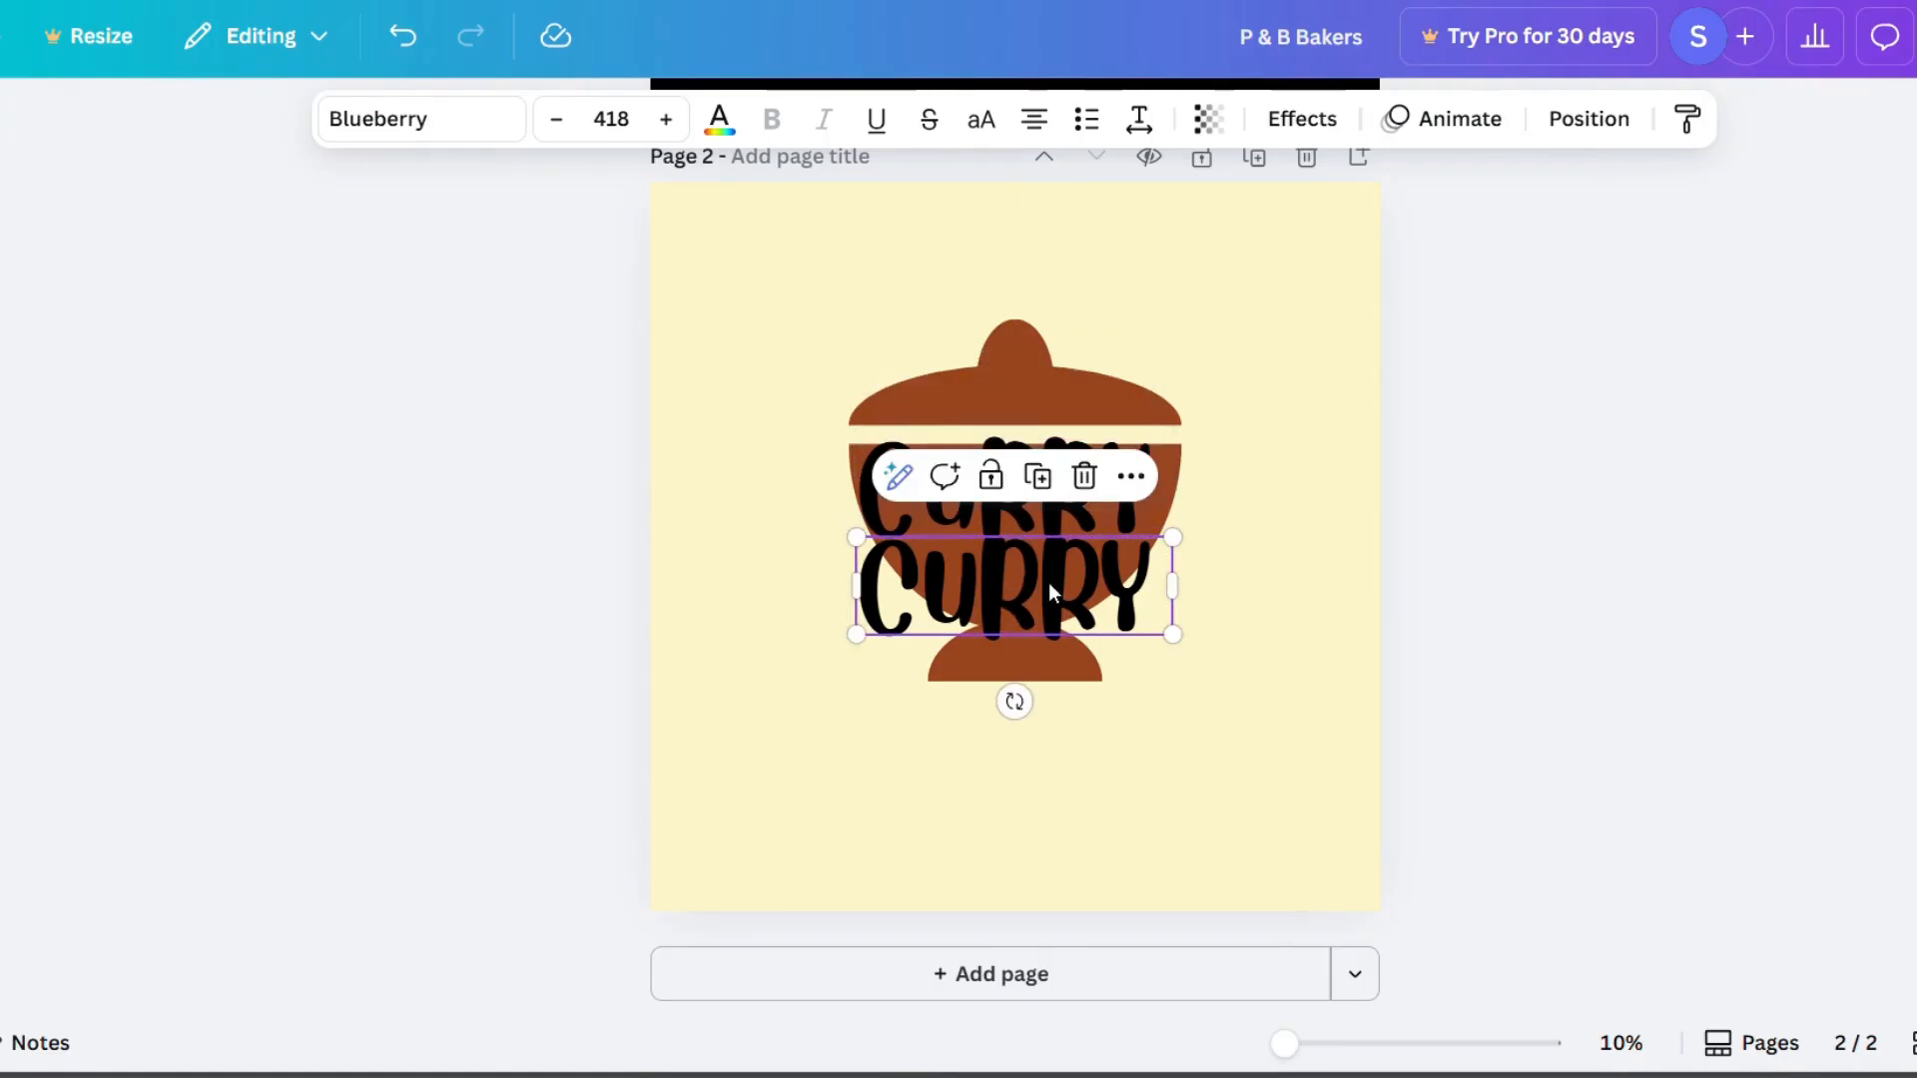
Replace the text of the lower CURRY copy with "pot".
double_click(871, 577)
text(p)
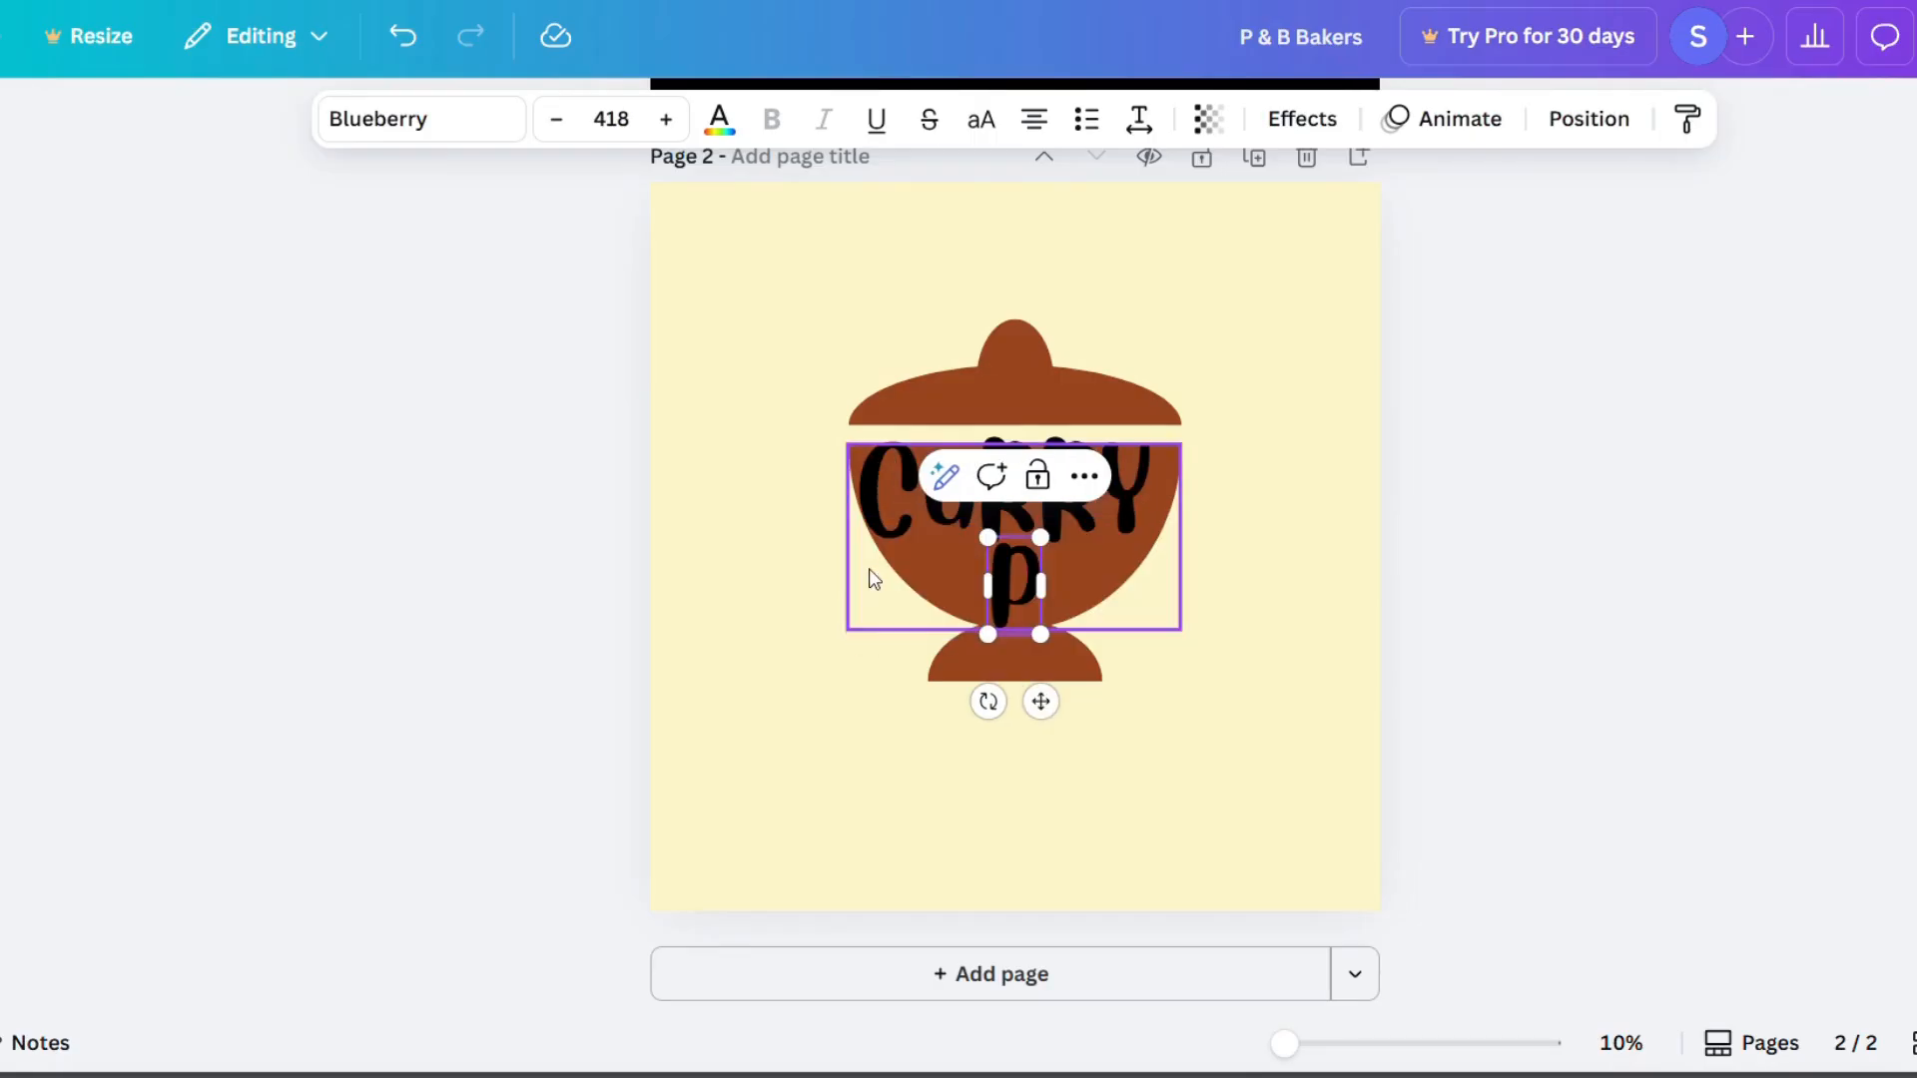
text(oy)
key(BackSpace)
text(t)
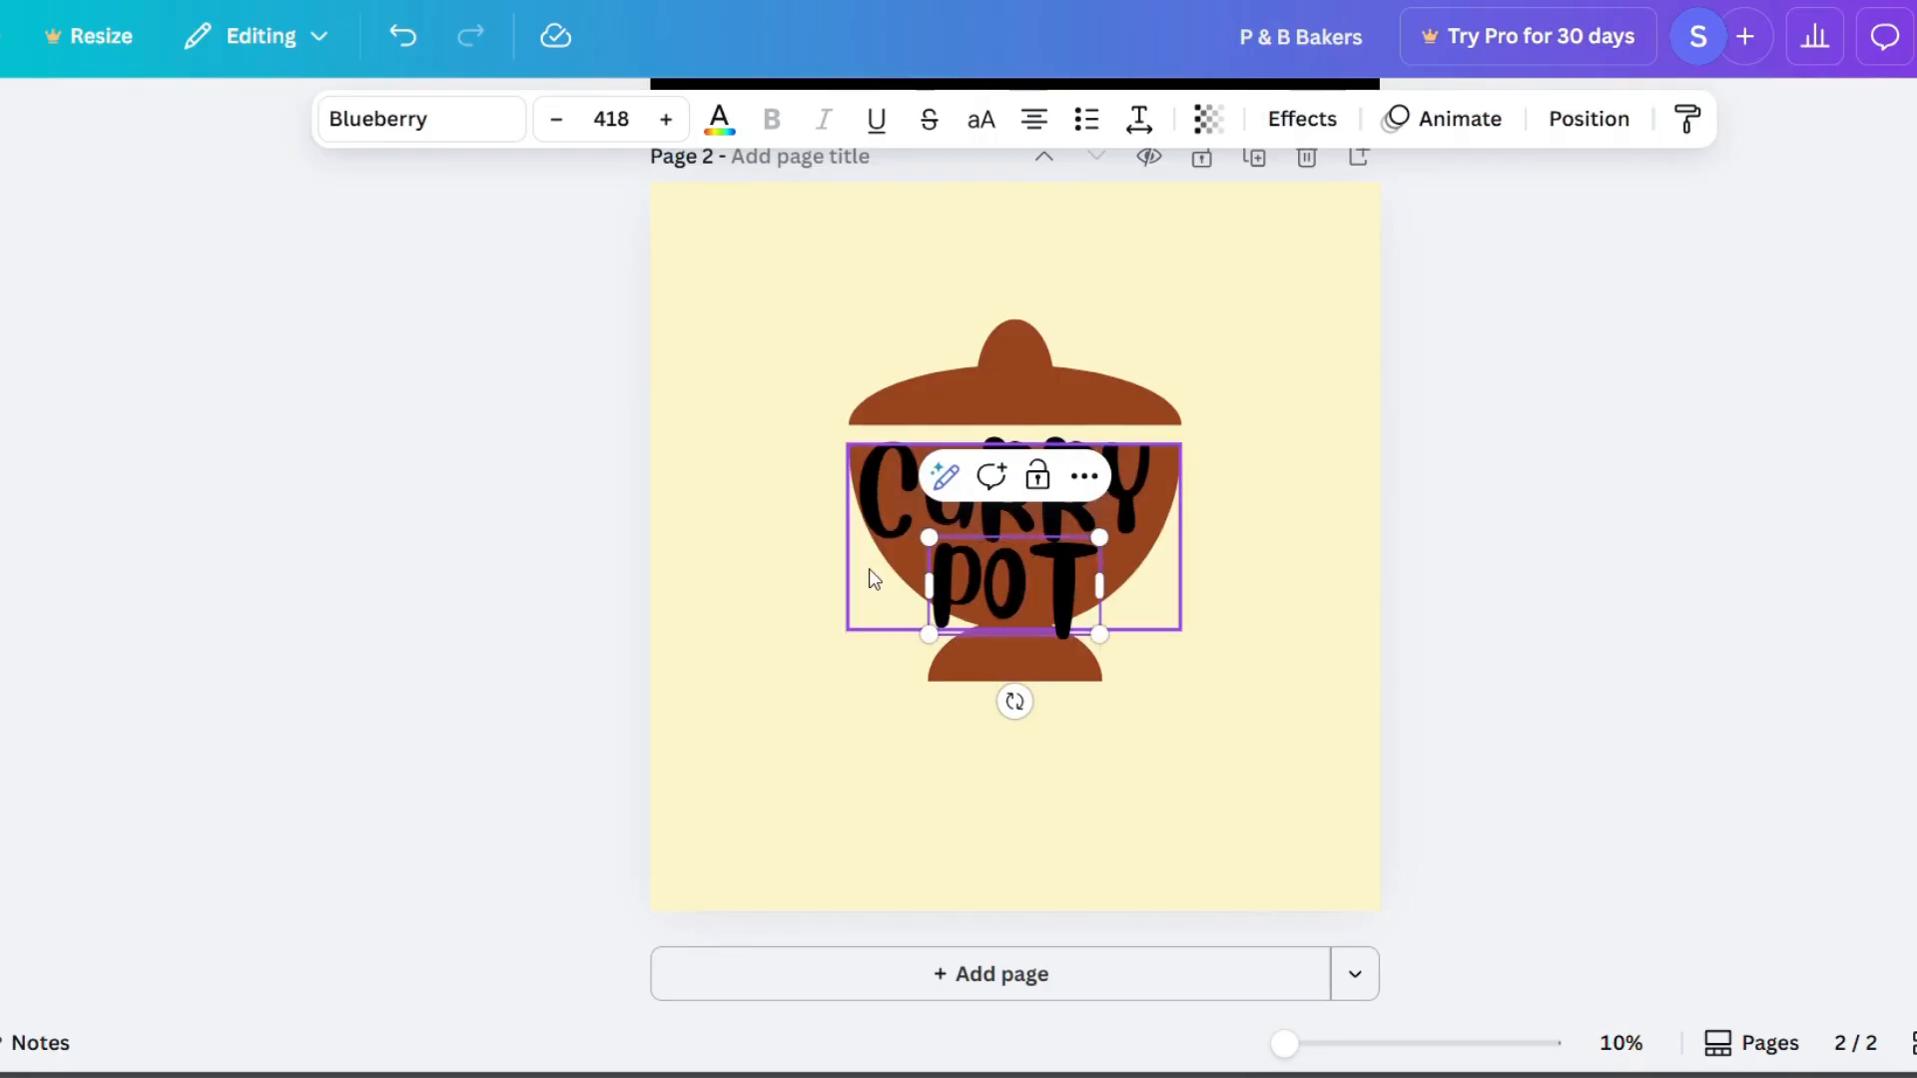
click(1359, 719)
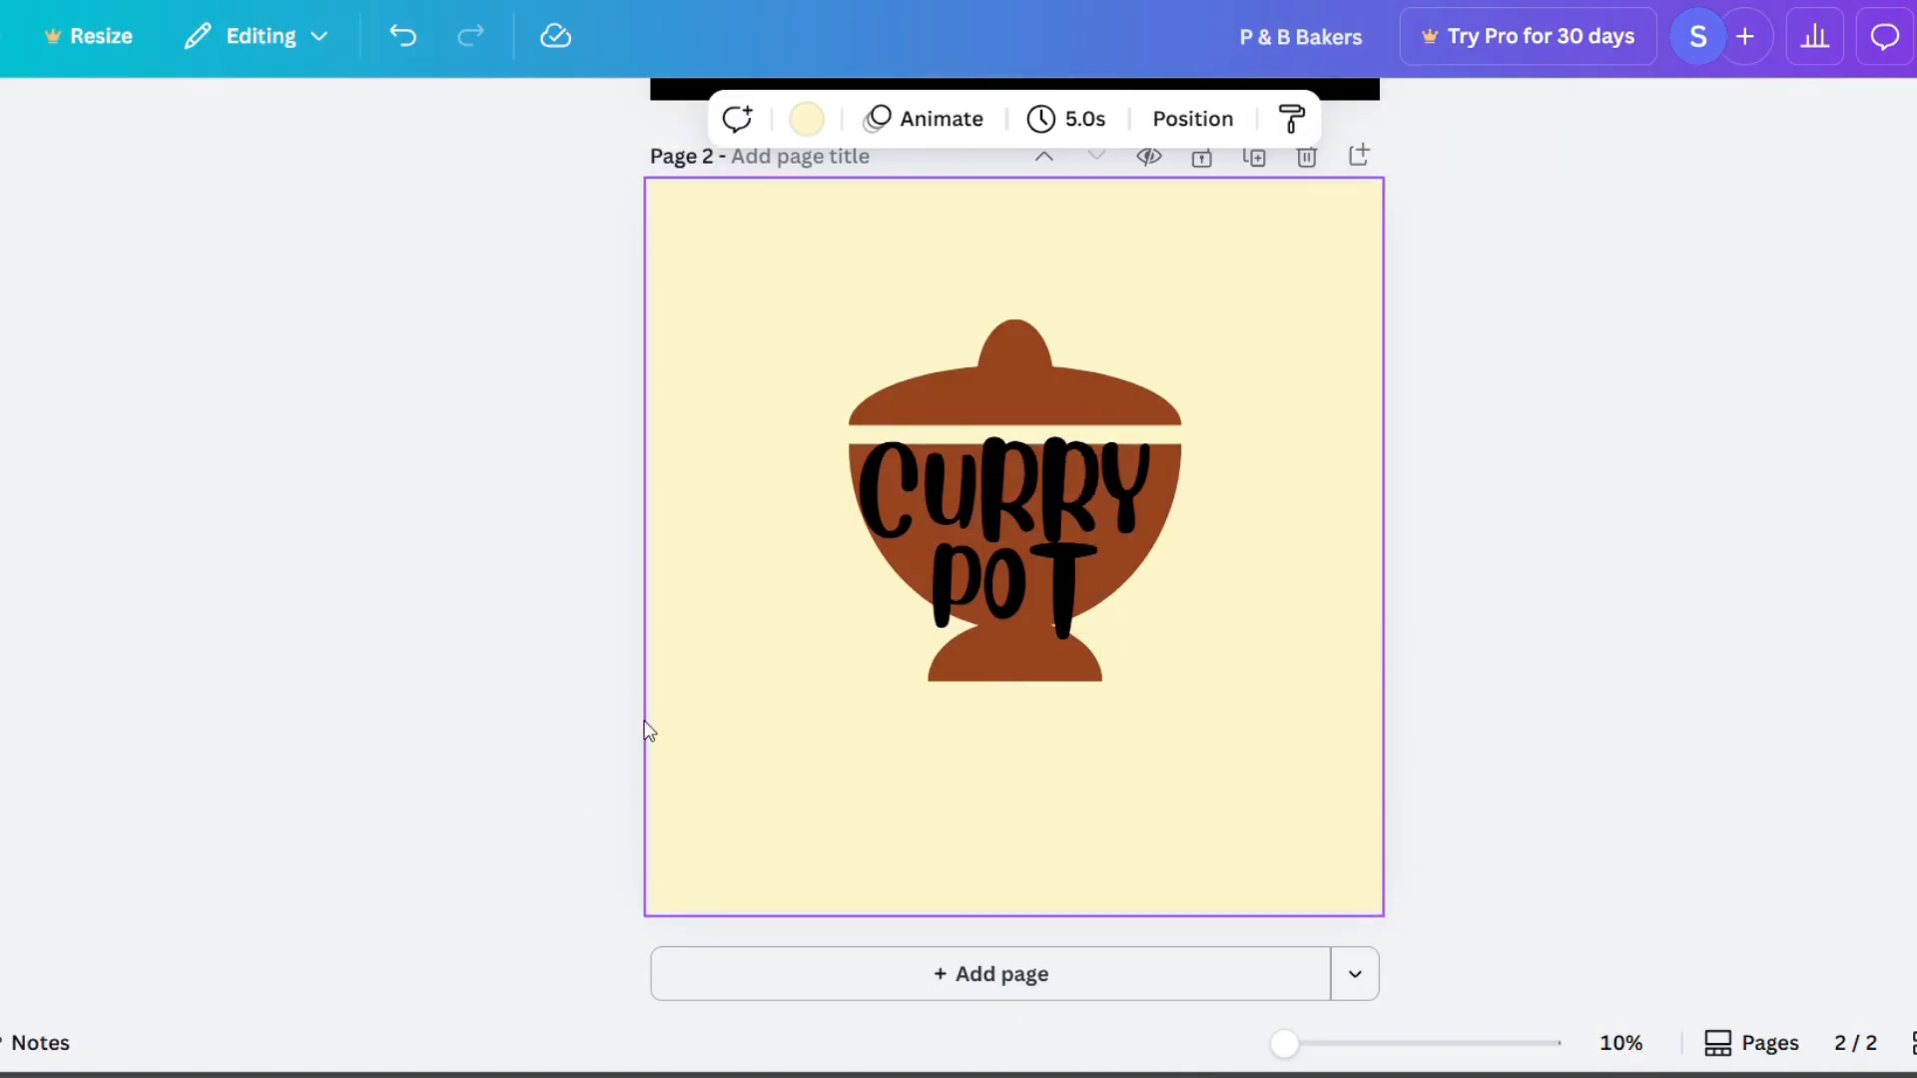
Search the elements library for "design" and browse the graphics among the results.
click(0, 215)
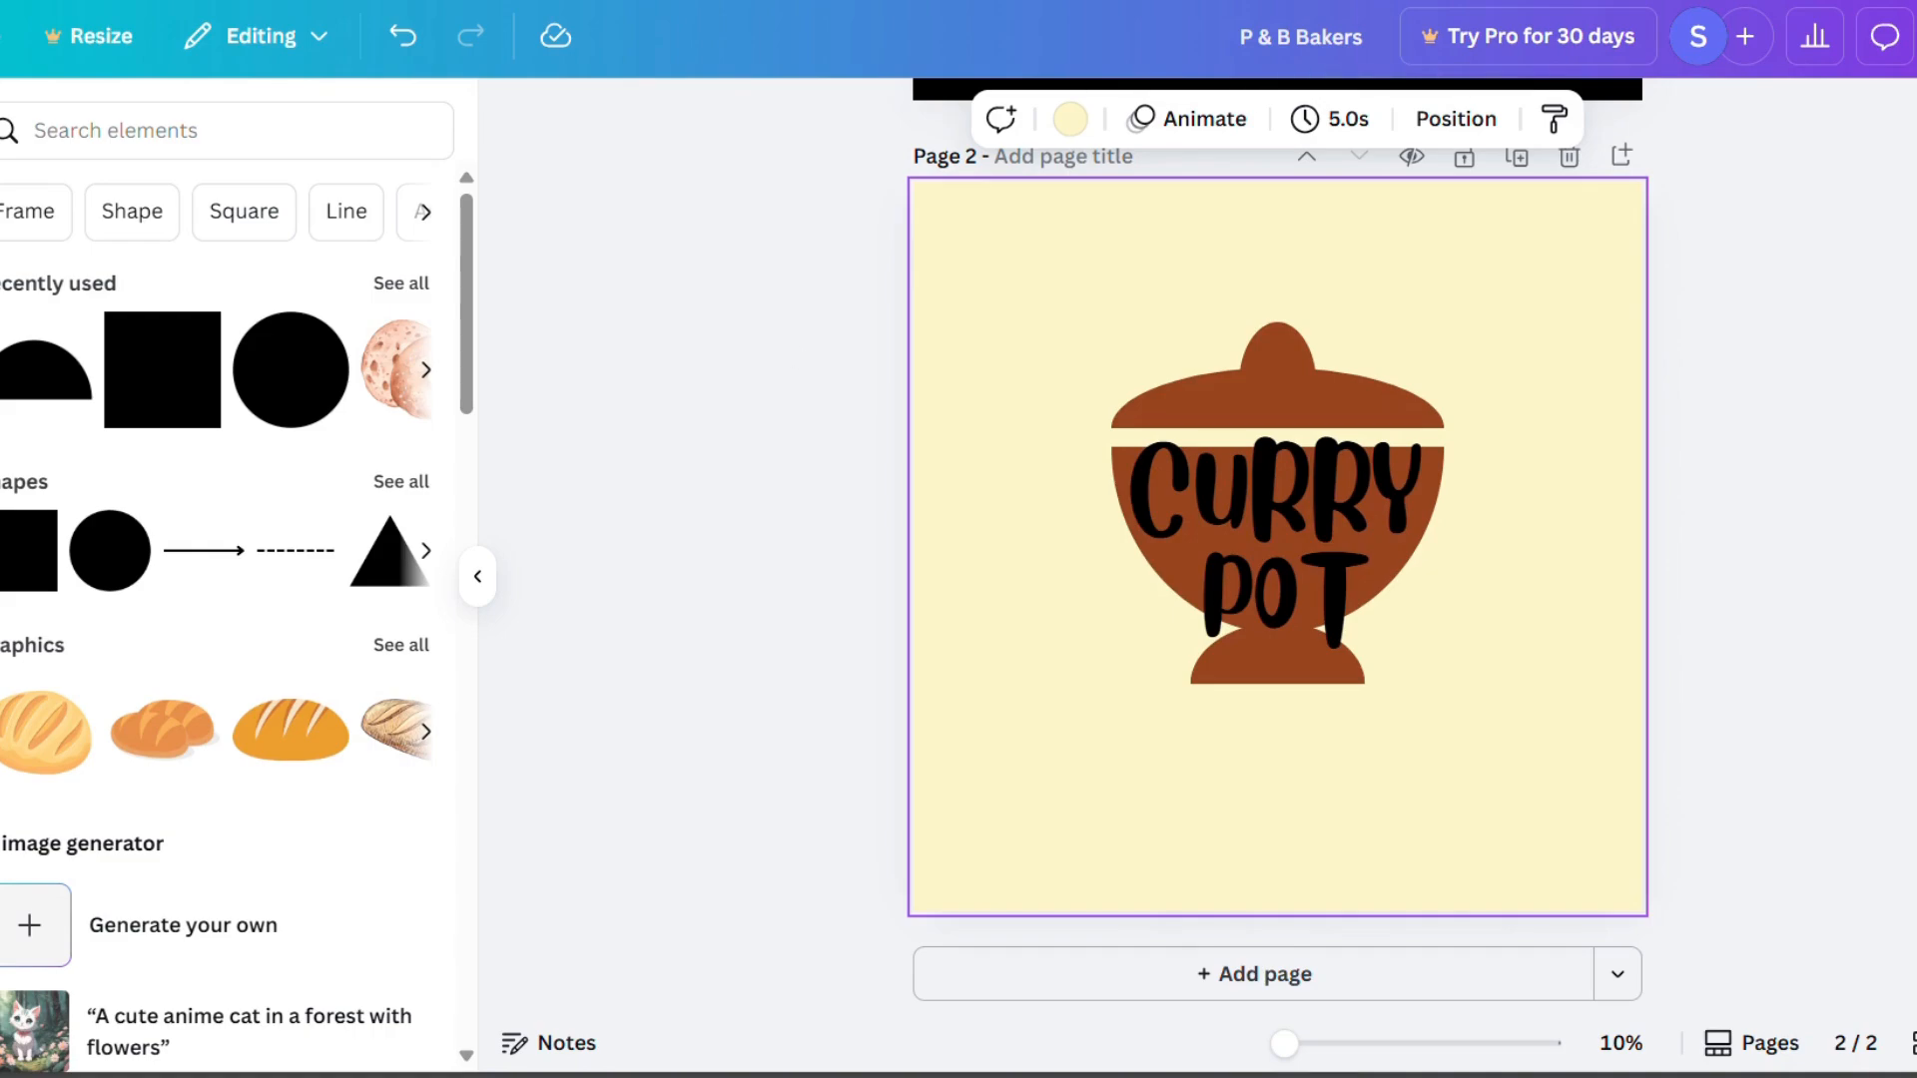
click(80, 137)
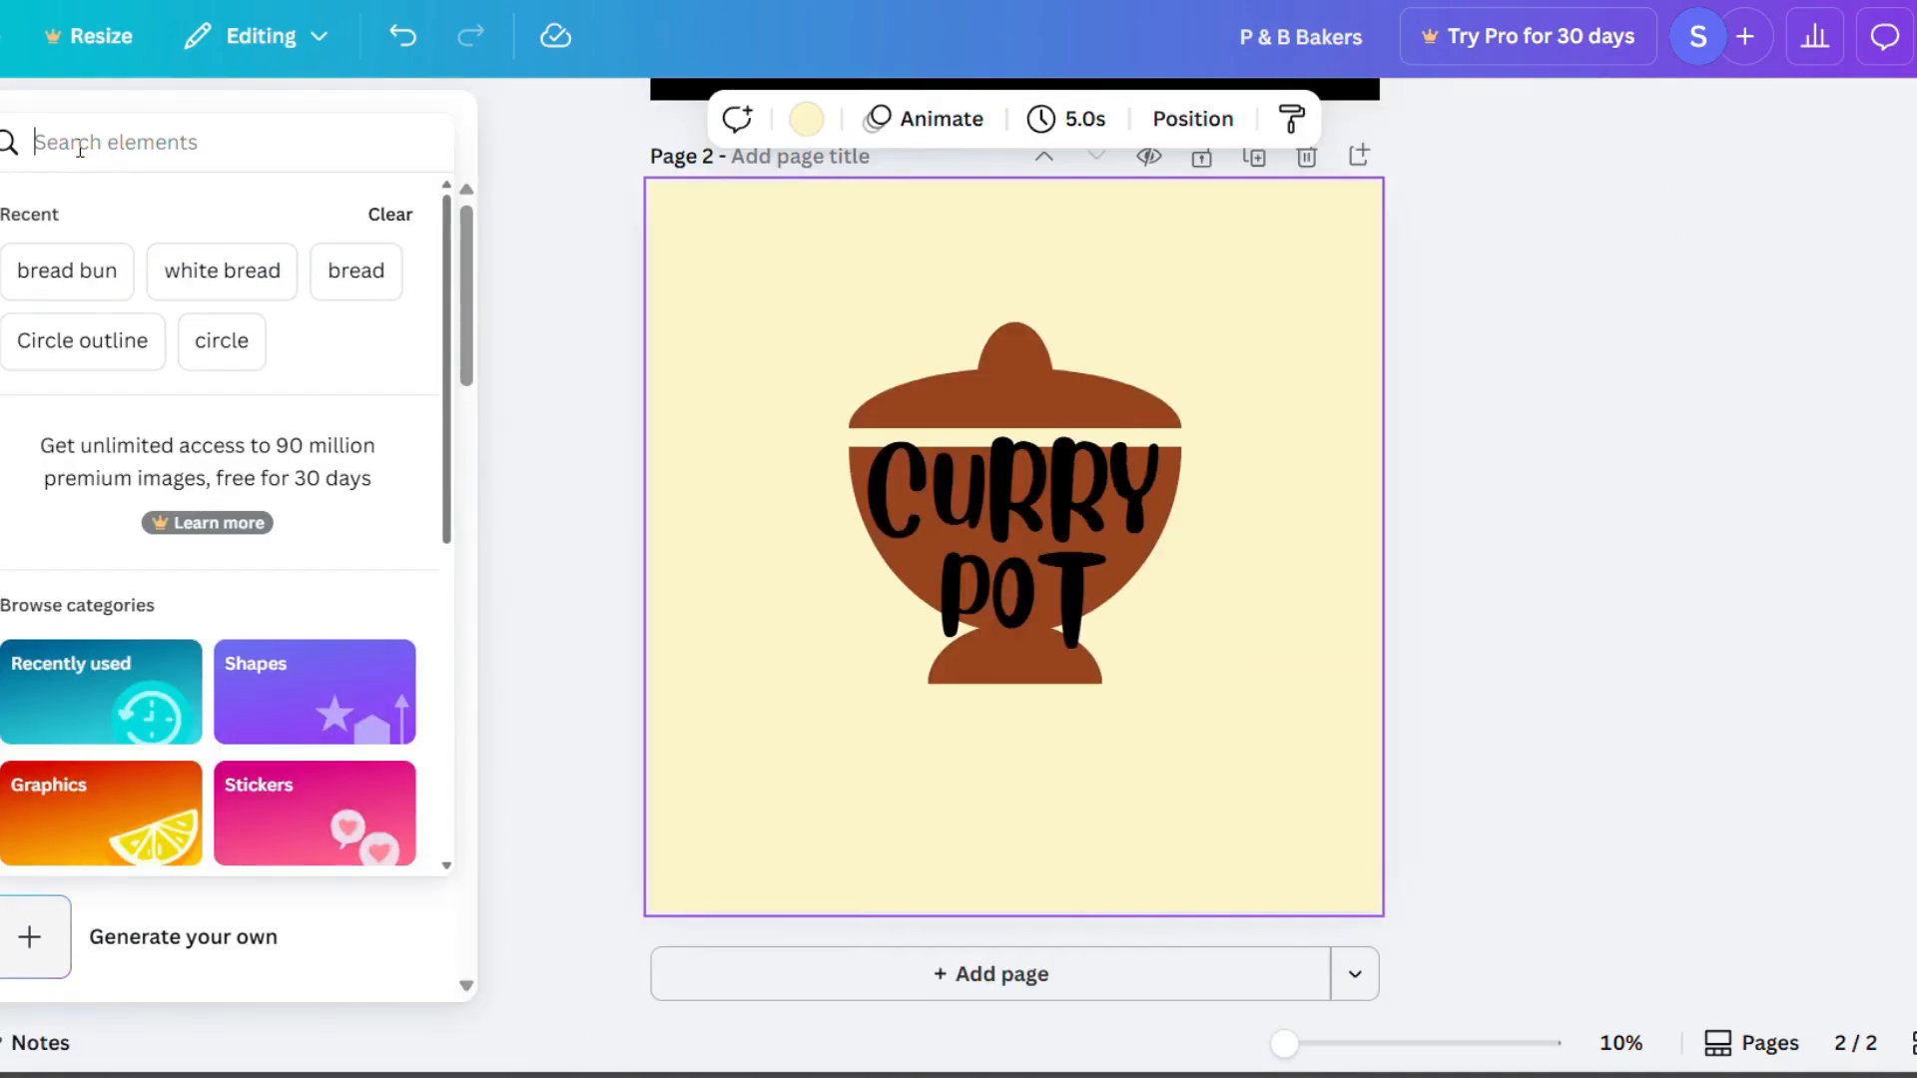
text(design)
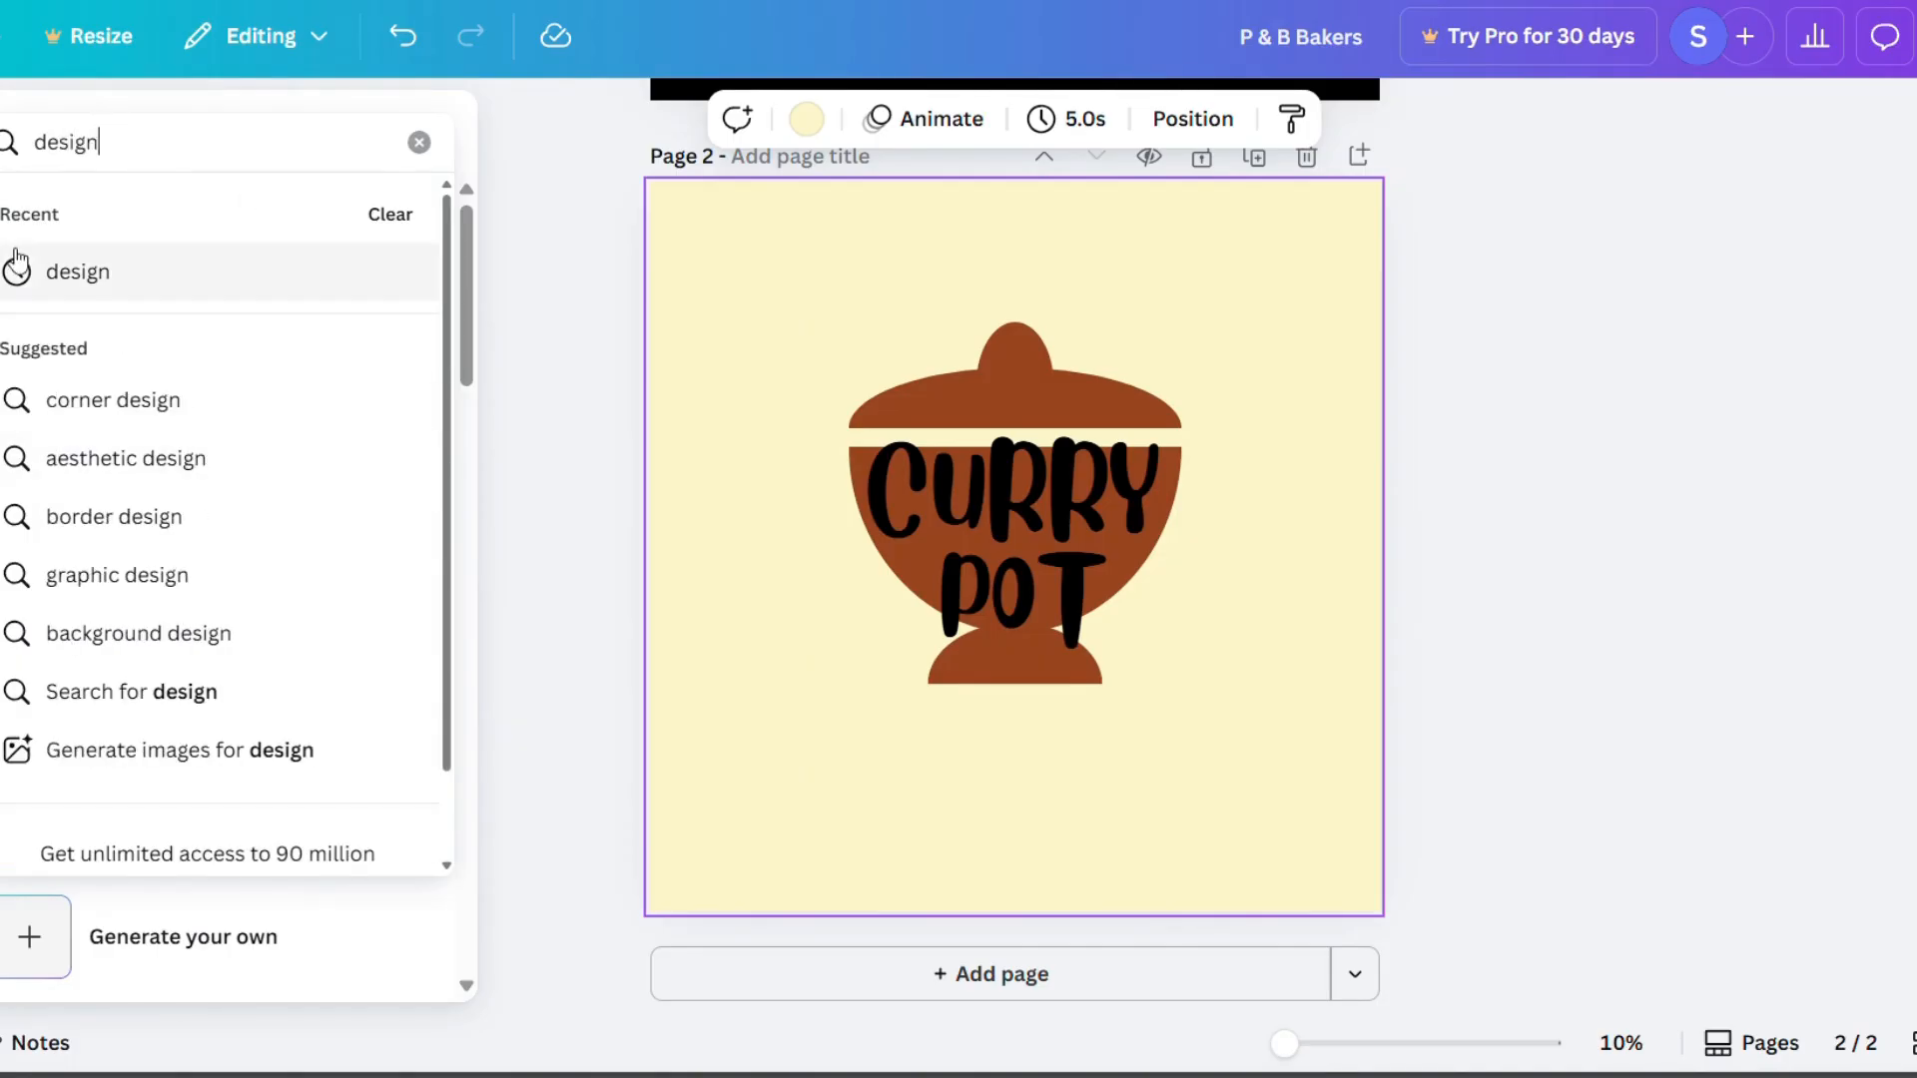
click(108, 275)
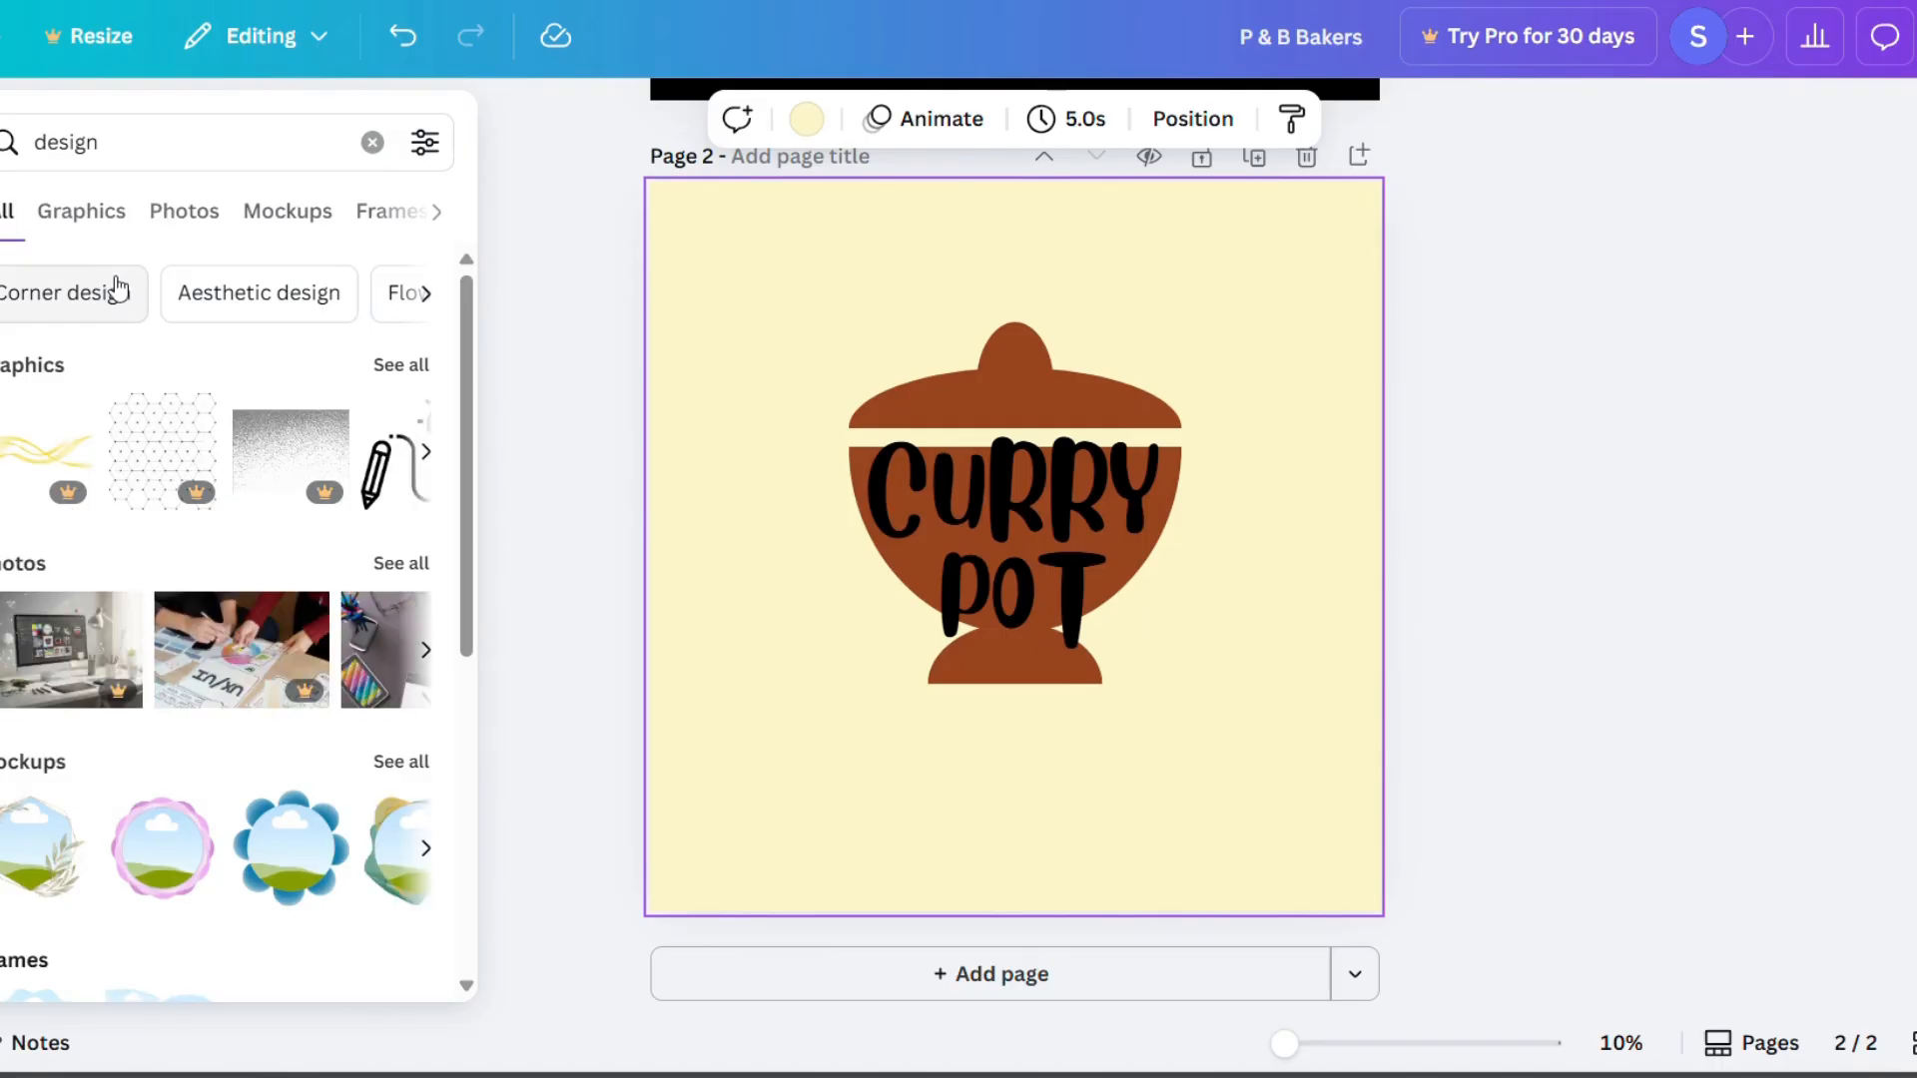
scroll(284, 579, down, 5)
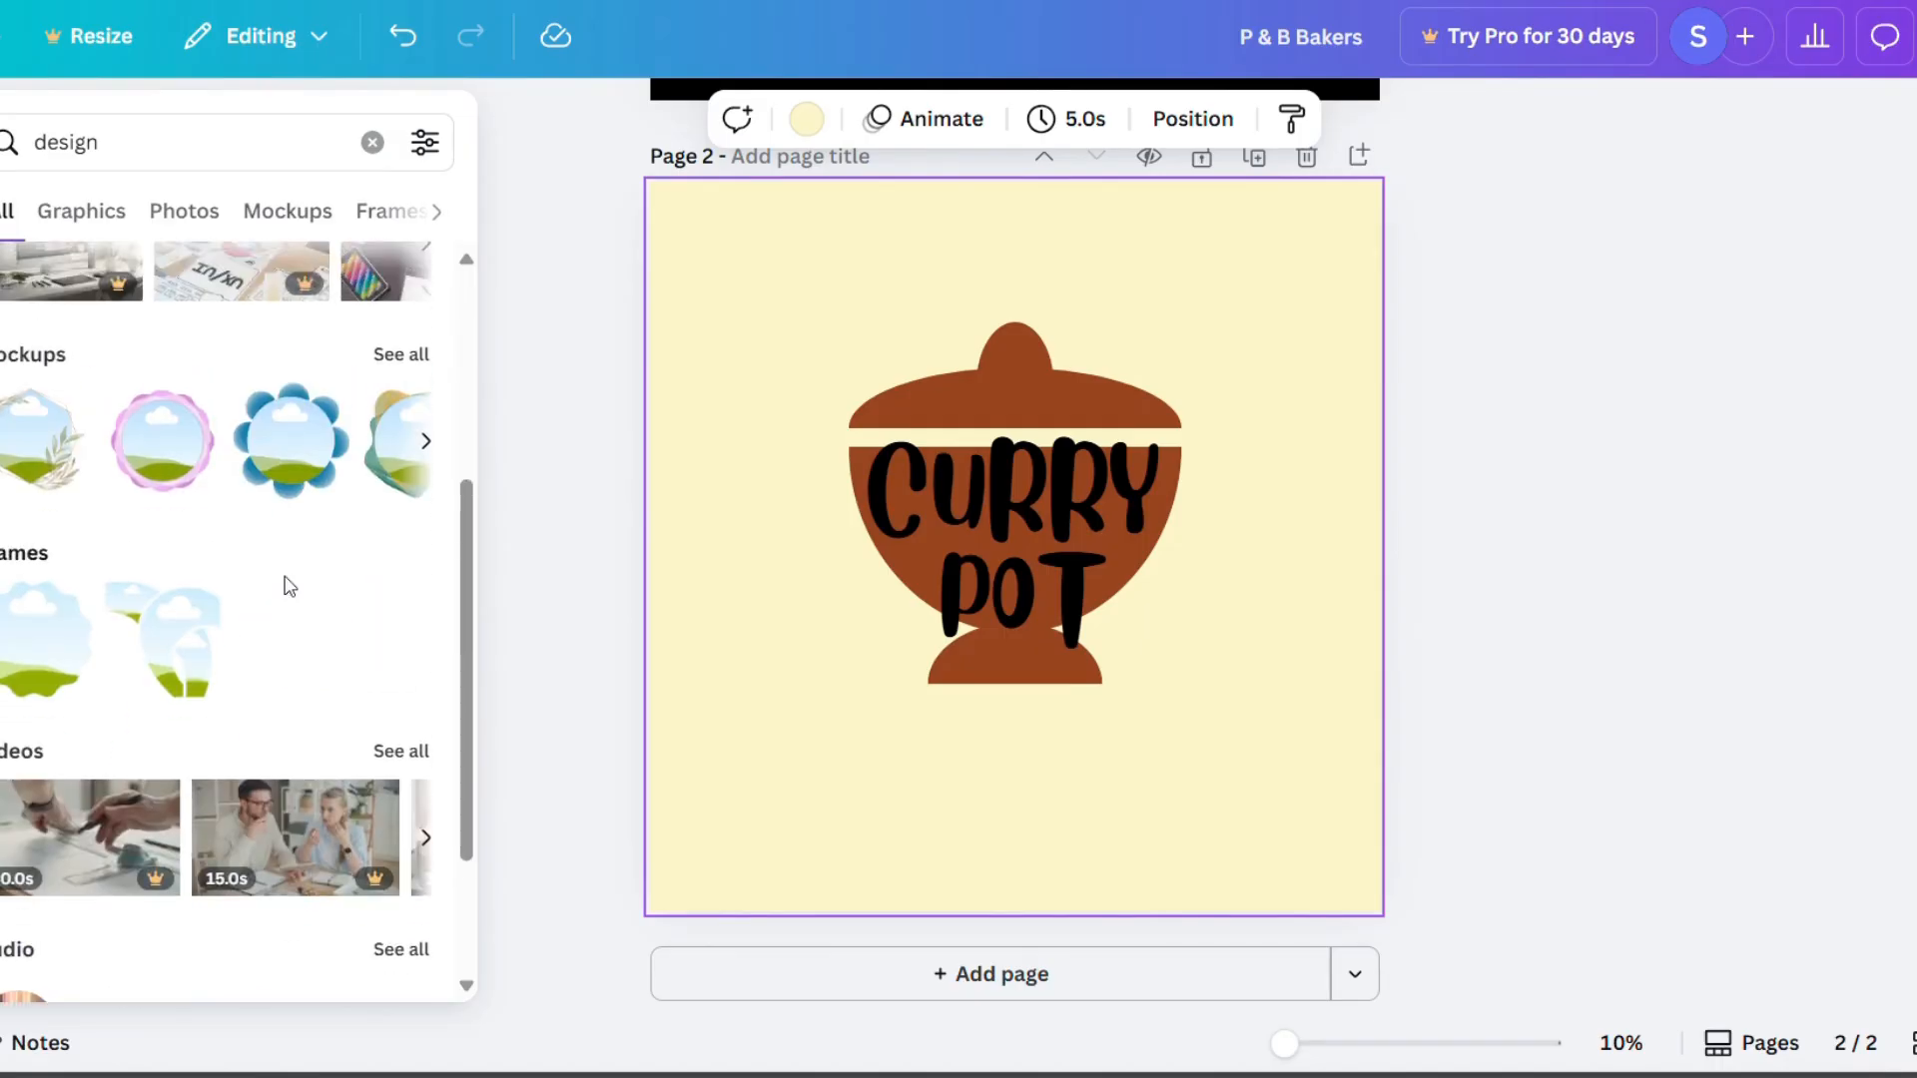
scroll(286, 582, up, 5)
click(377, 369)
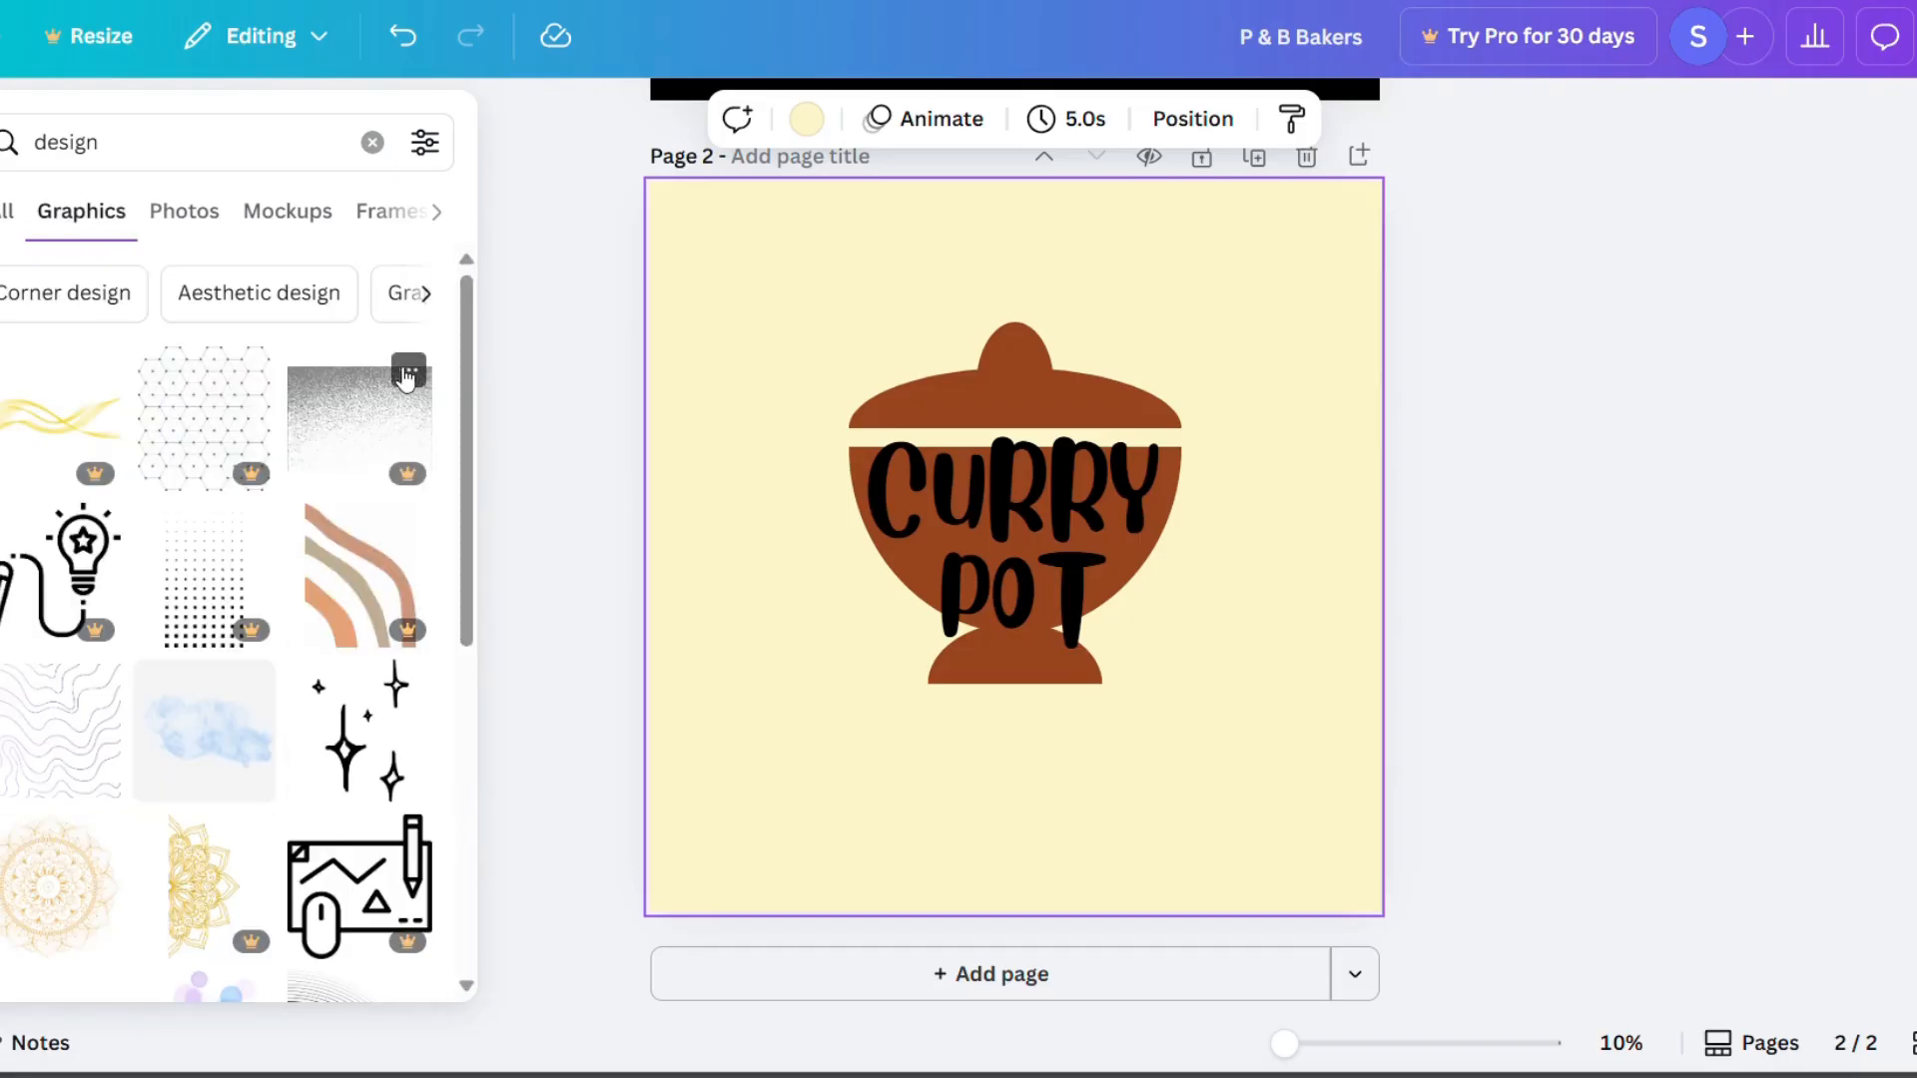
scroll(374, 614, down, 3)
scroll(374, 614, down, 3)
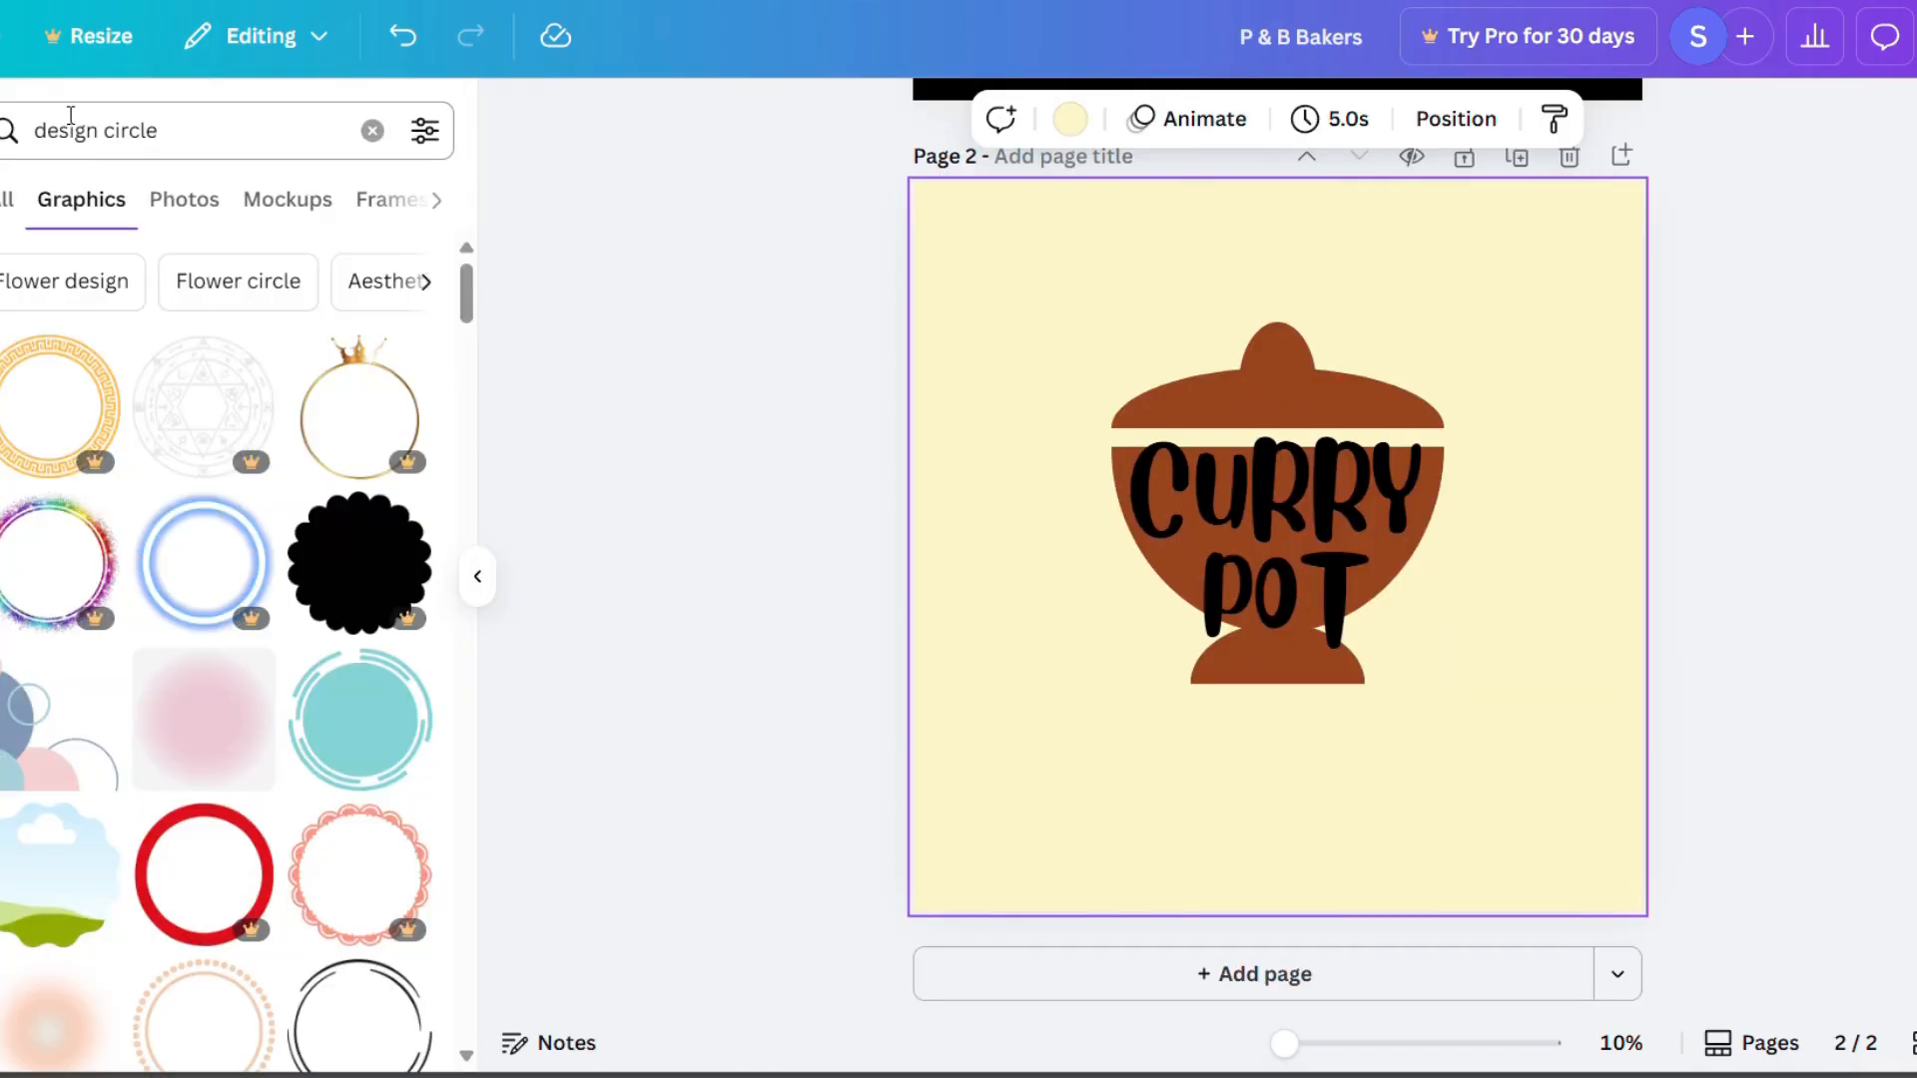
Find a shaded grey circle among the graphics for "design circle" and add it to page 2.
click(99, 127)
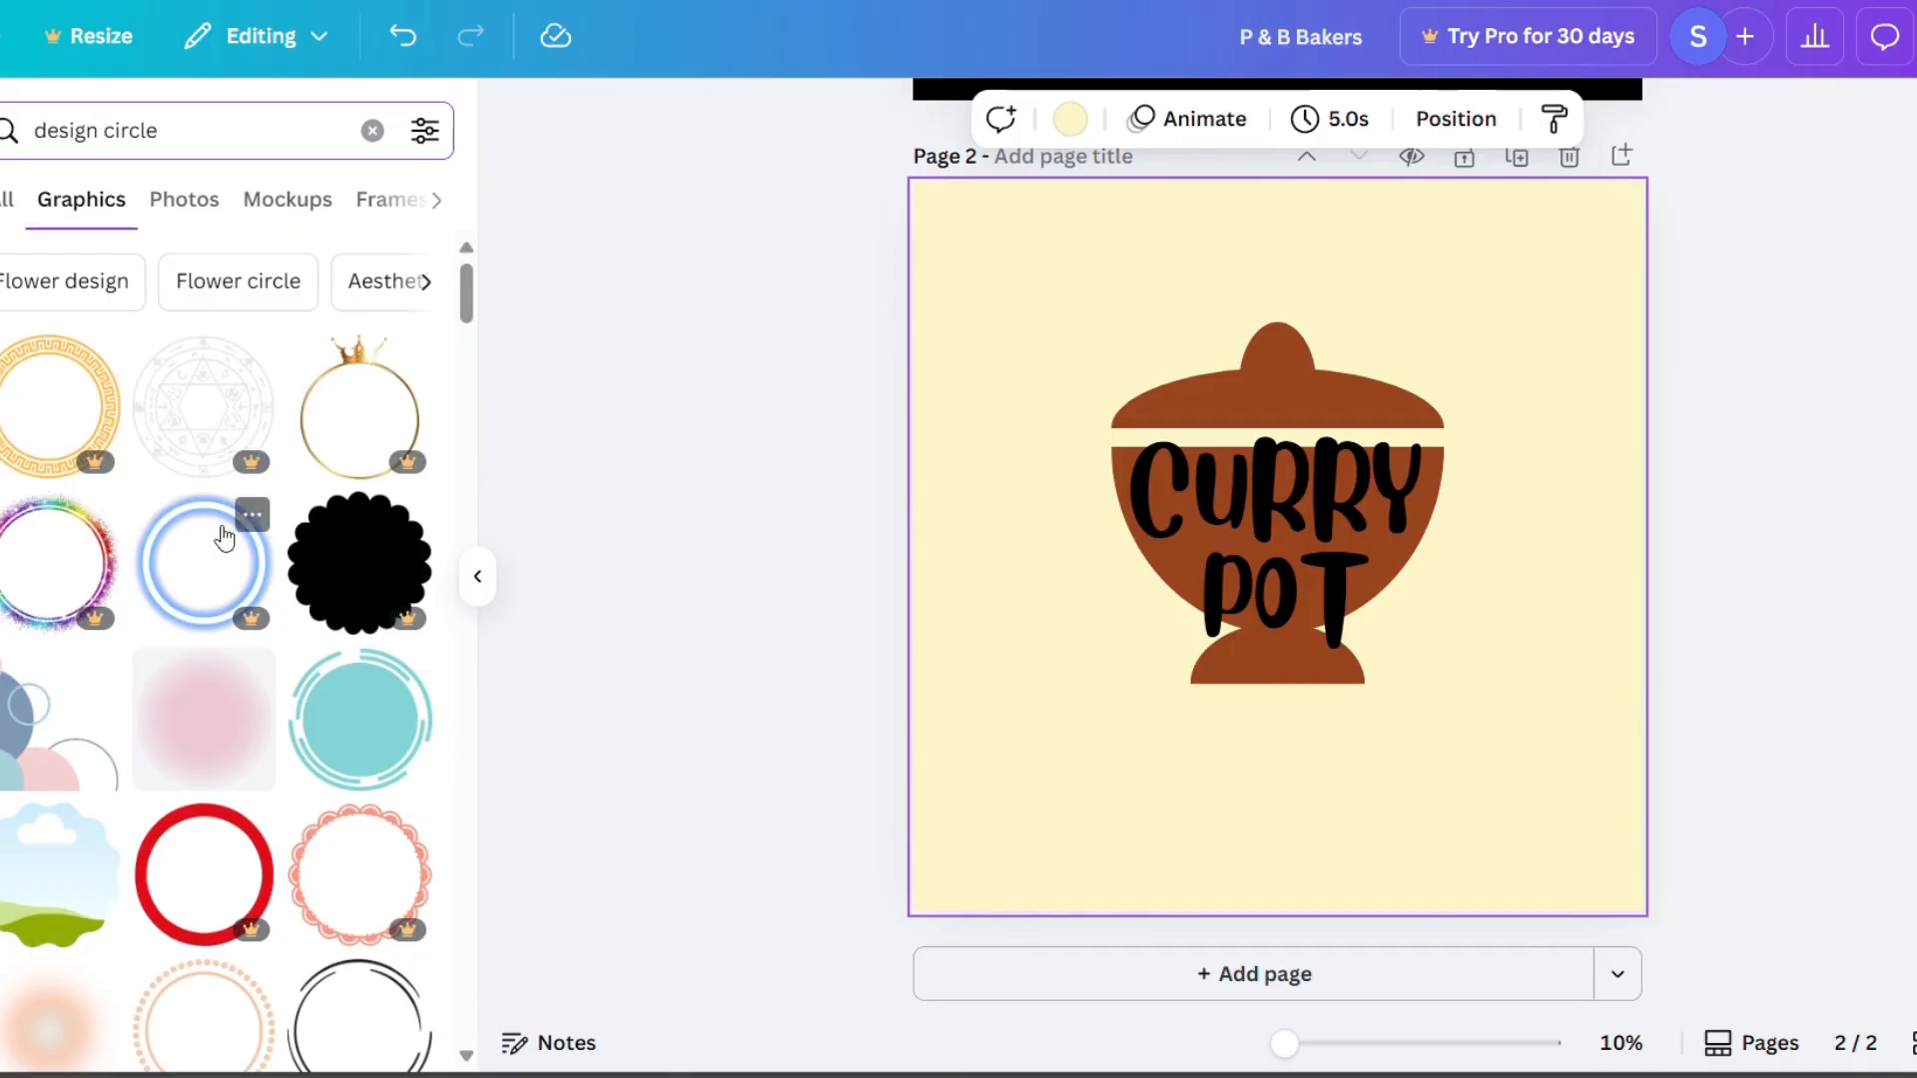
scroll(223, 535, down, 6)
scroll(222, 535, down, 6)
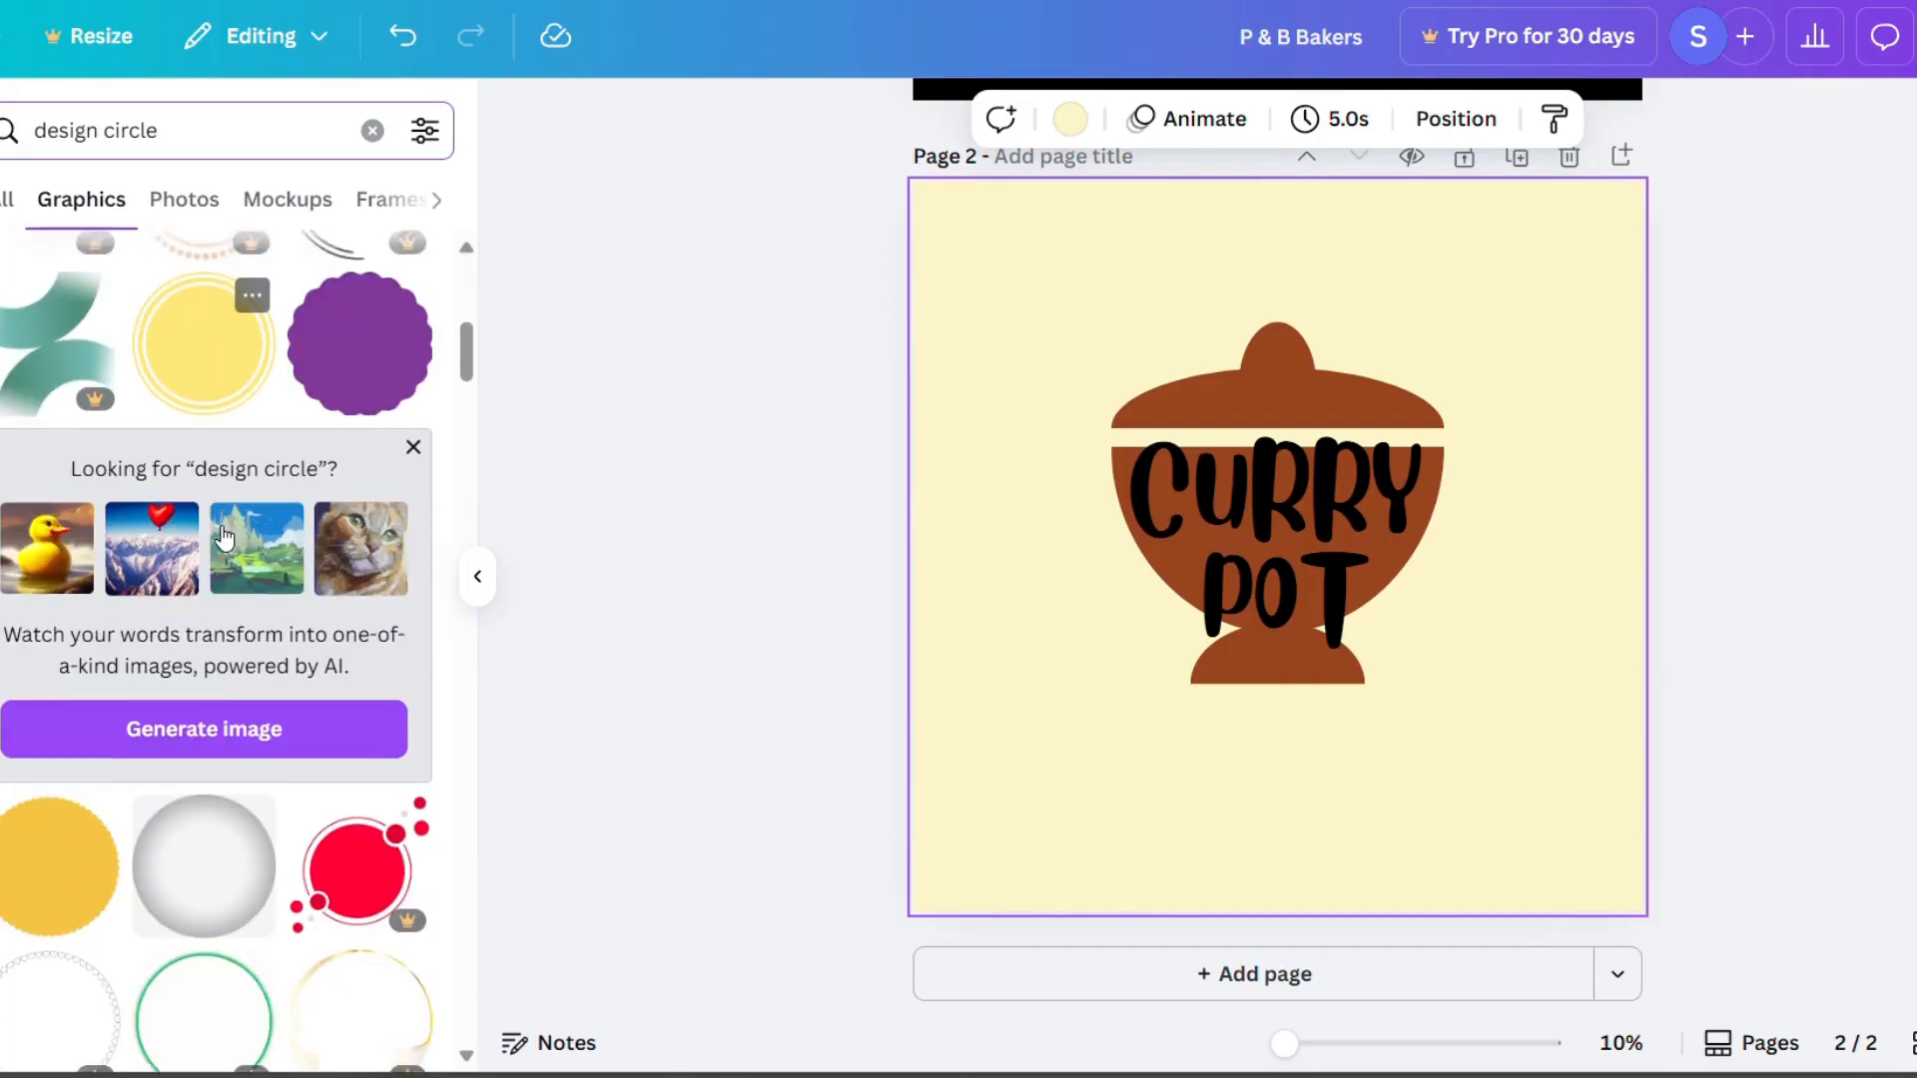
click(215, 425)
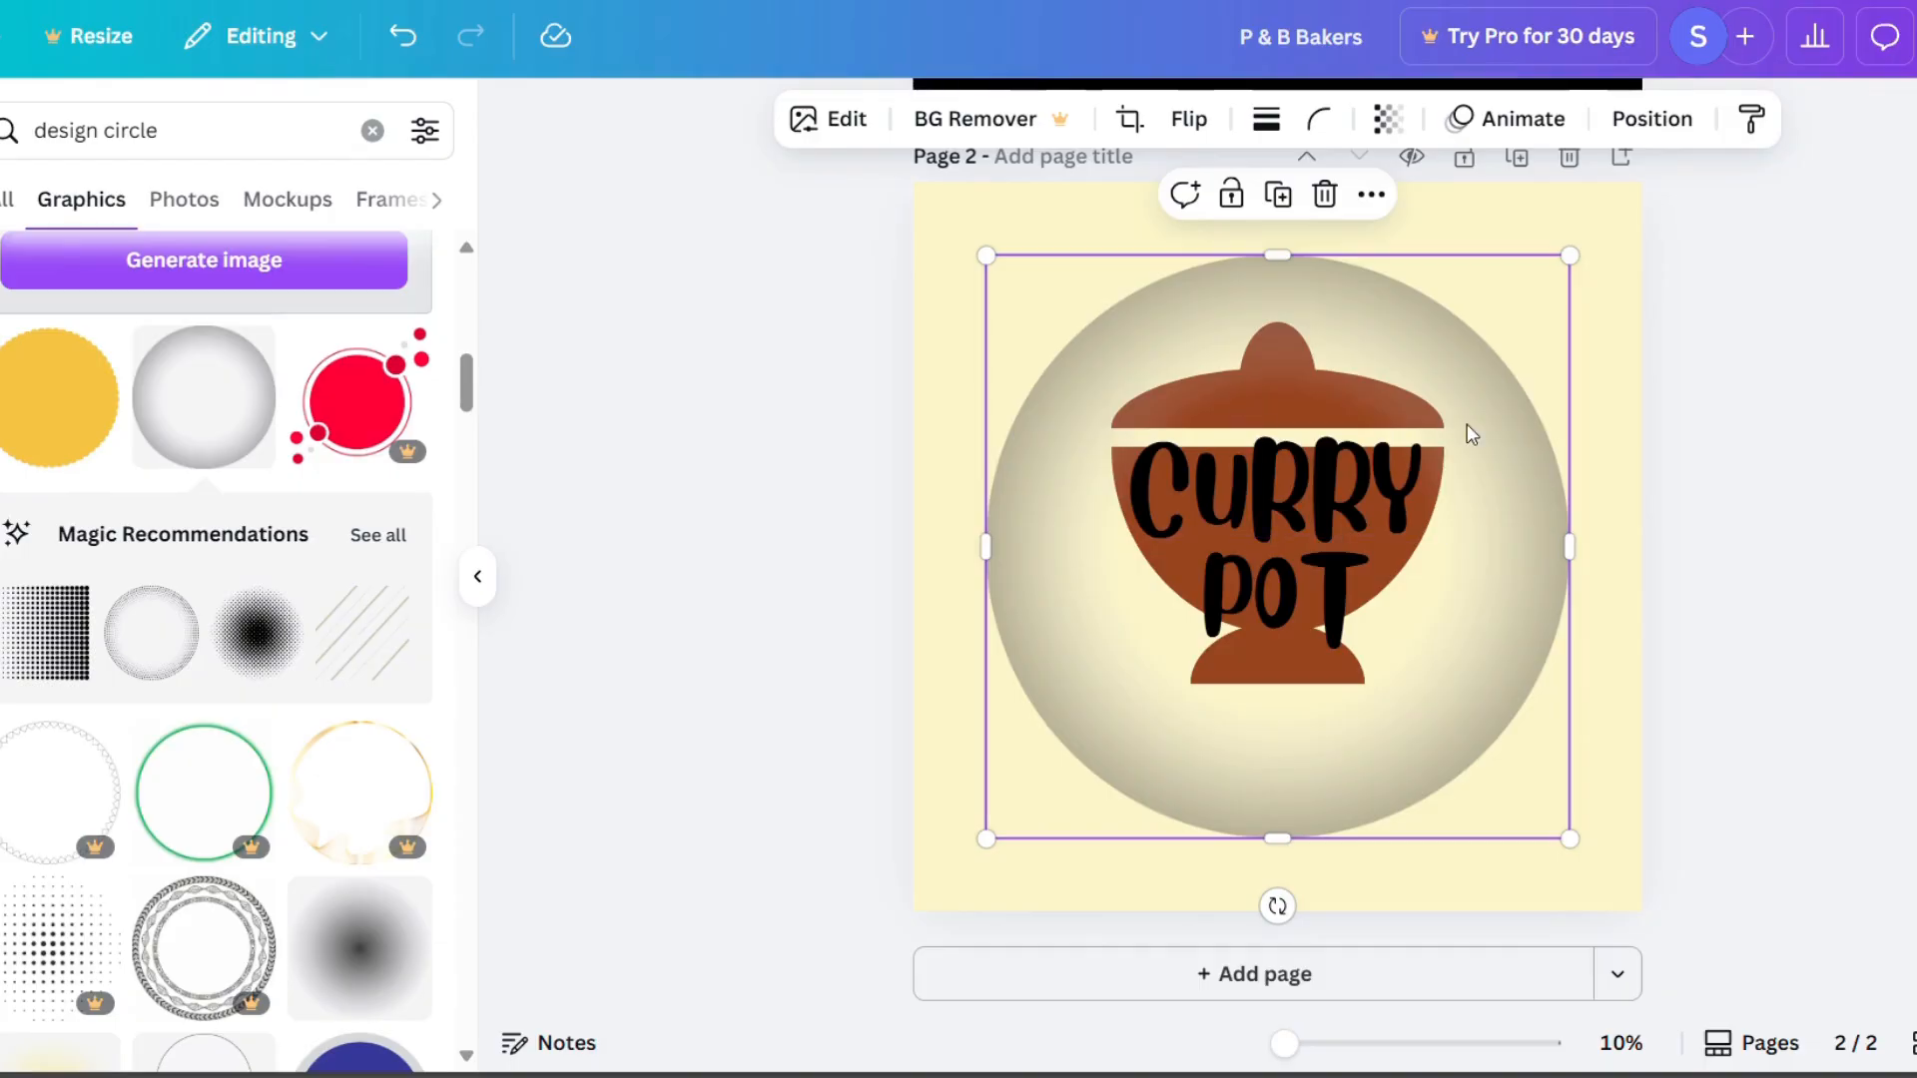
Move the pot together with its CURRY and POT texts down to the page's middle, and center the shaded circle around them.
drag(1462, 575, 1032, 806)
click(1339, 382)
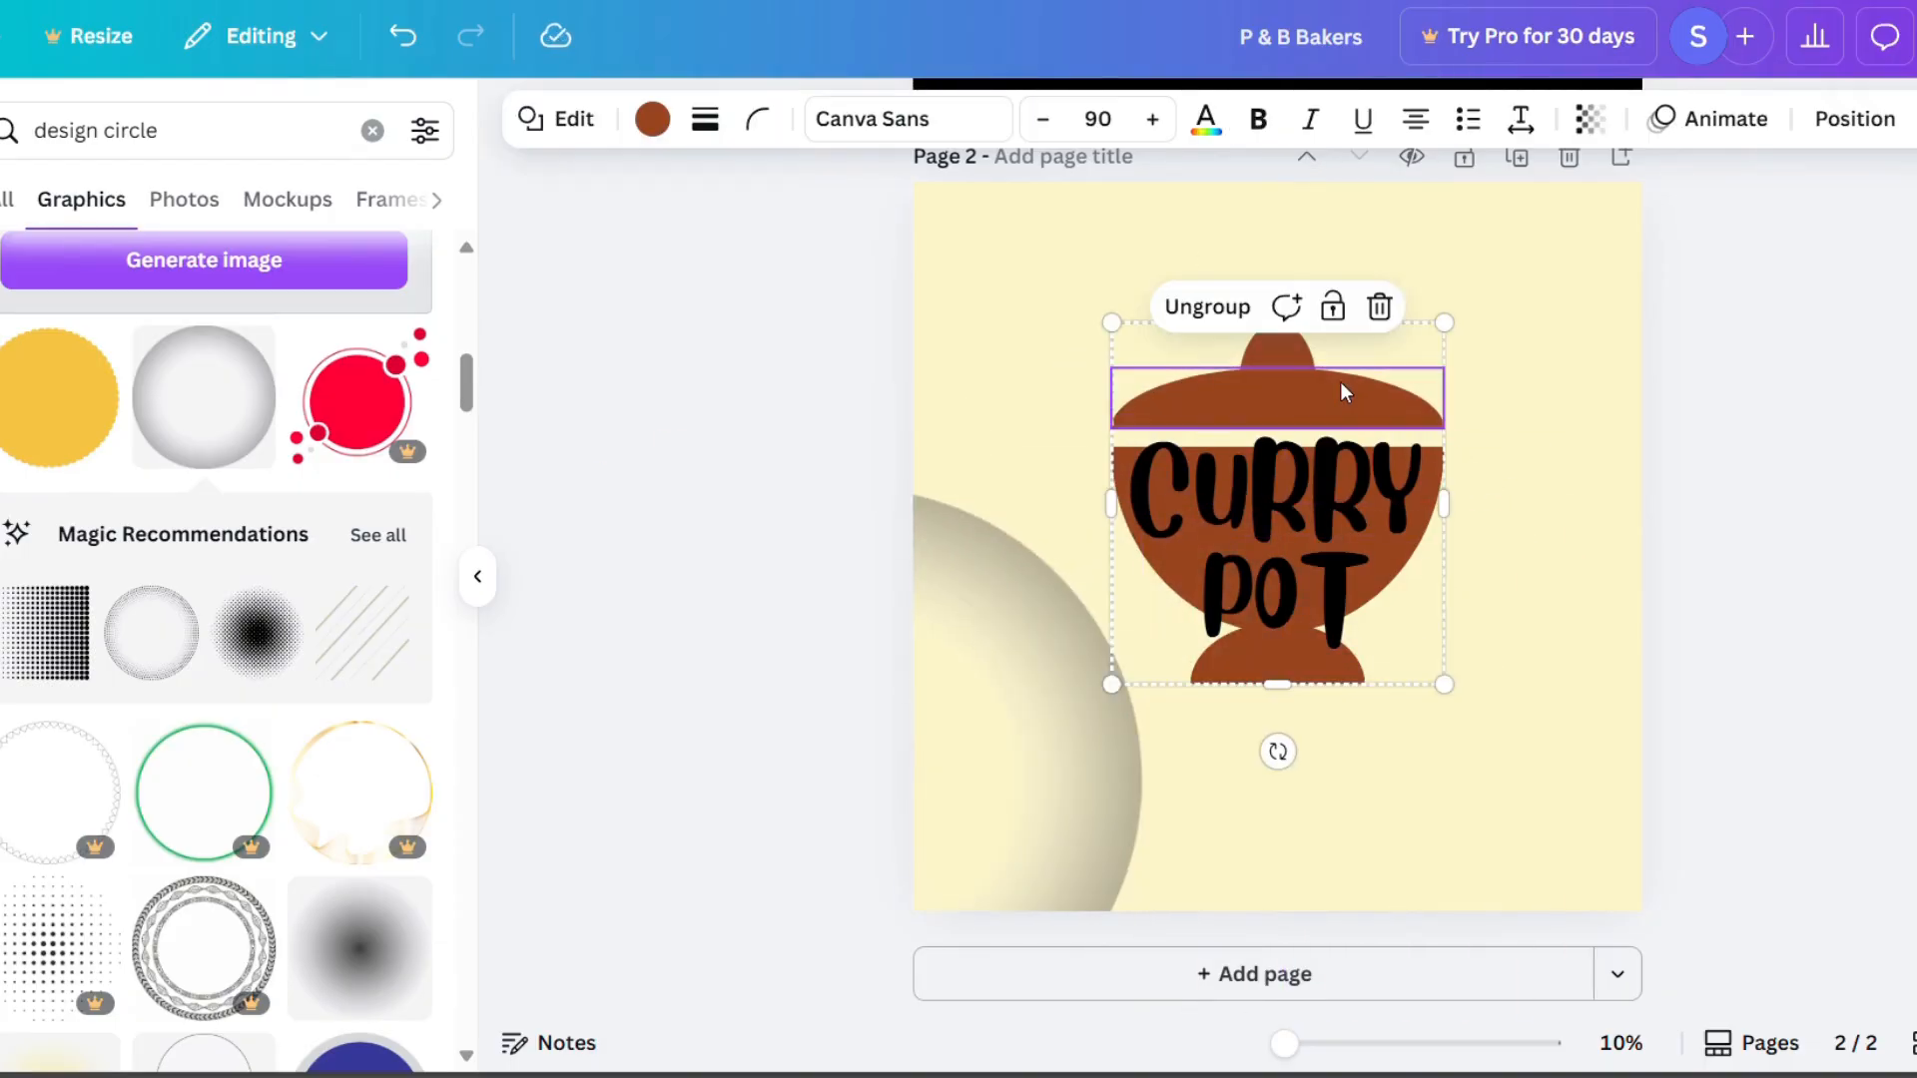
click(1377, 354)
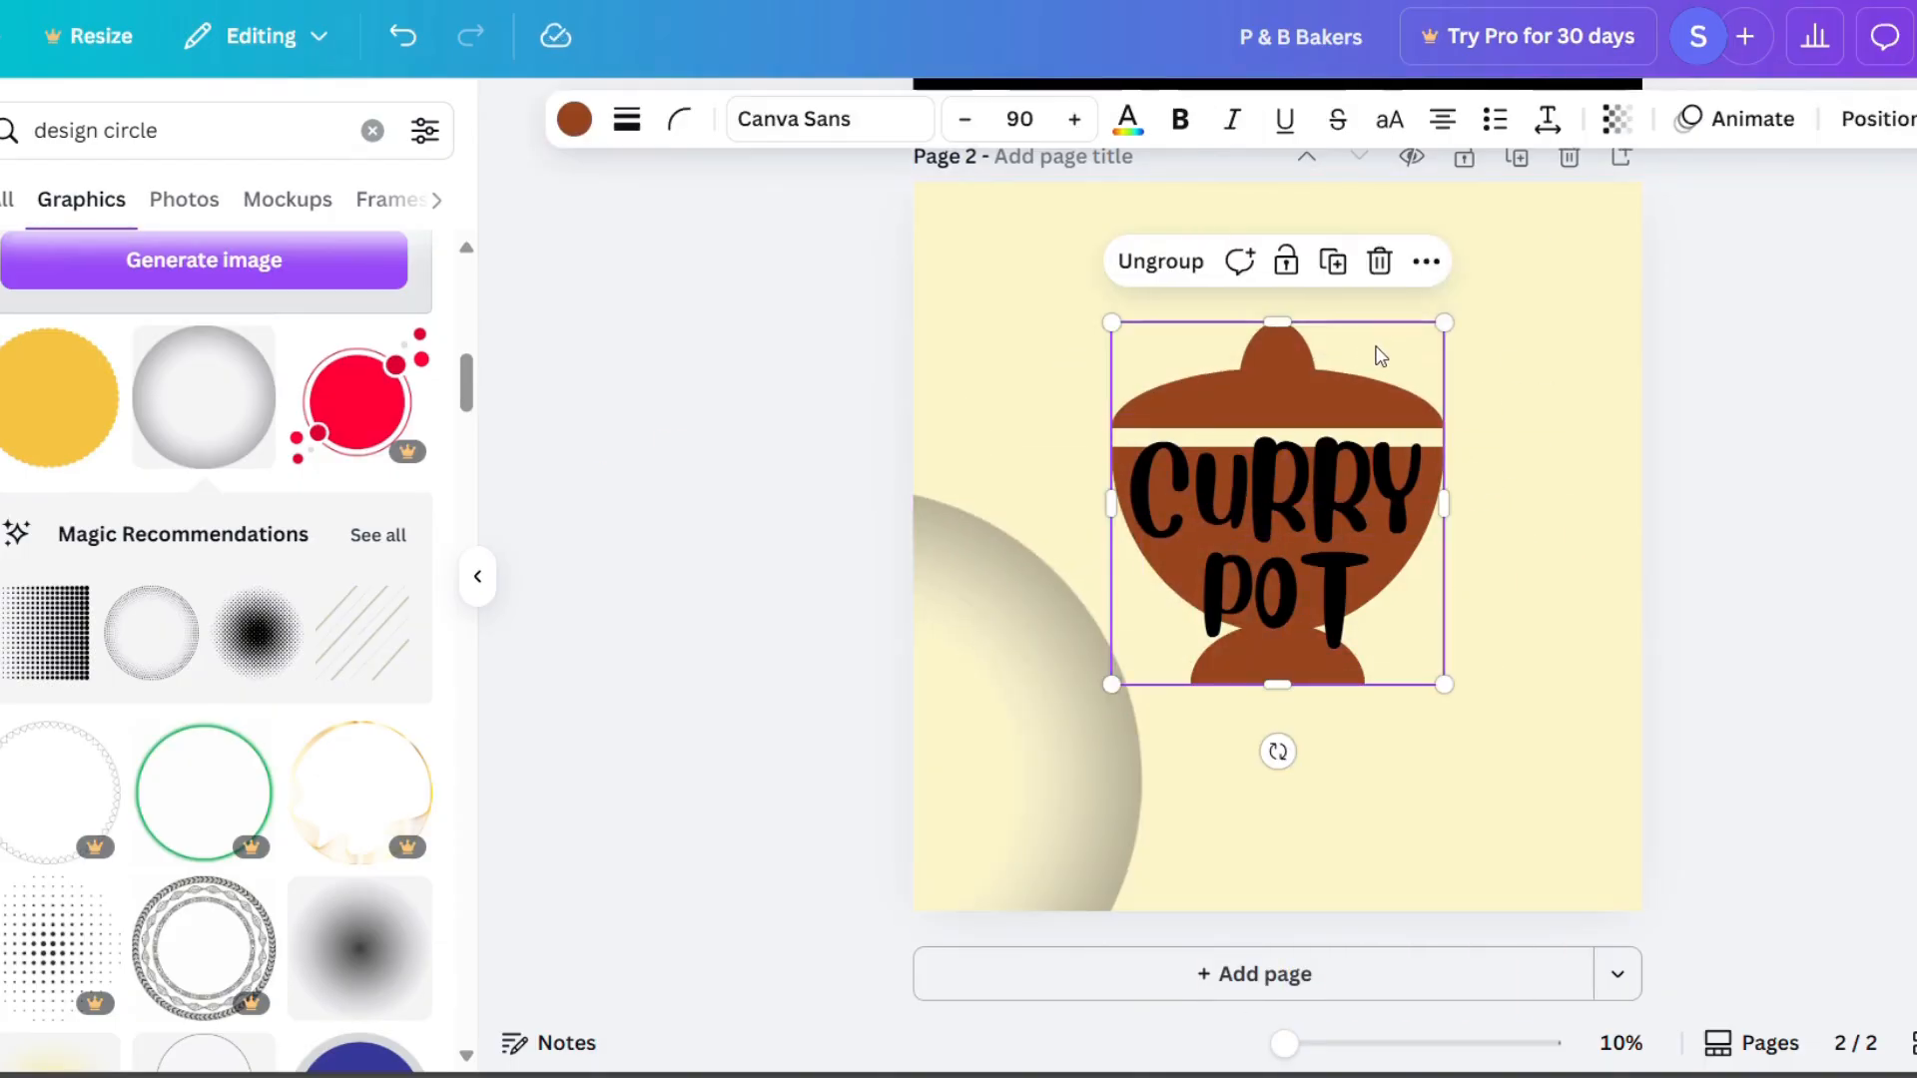
key(ctrl+shift+g)
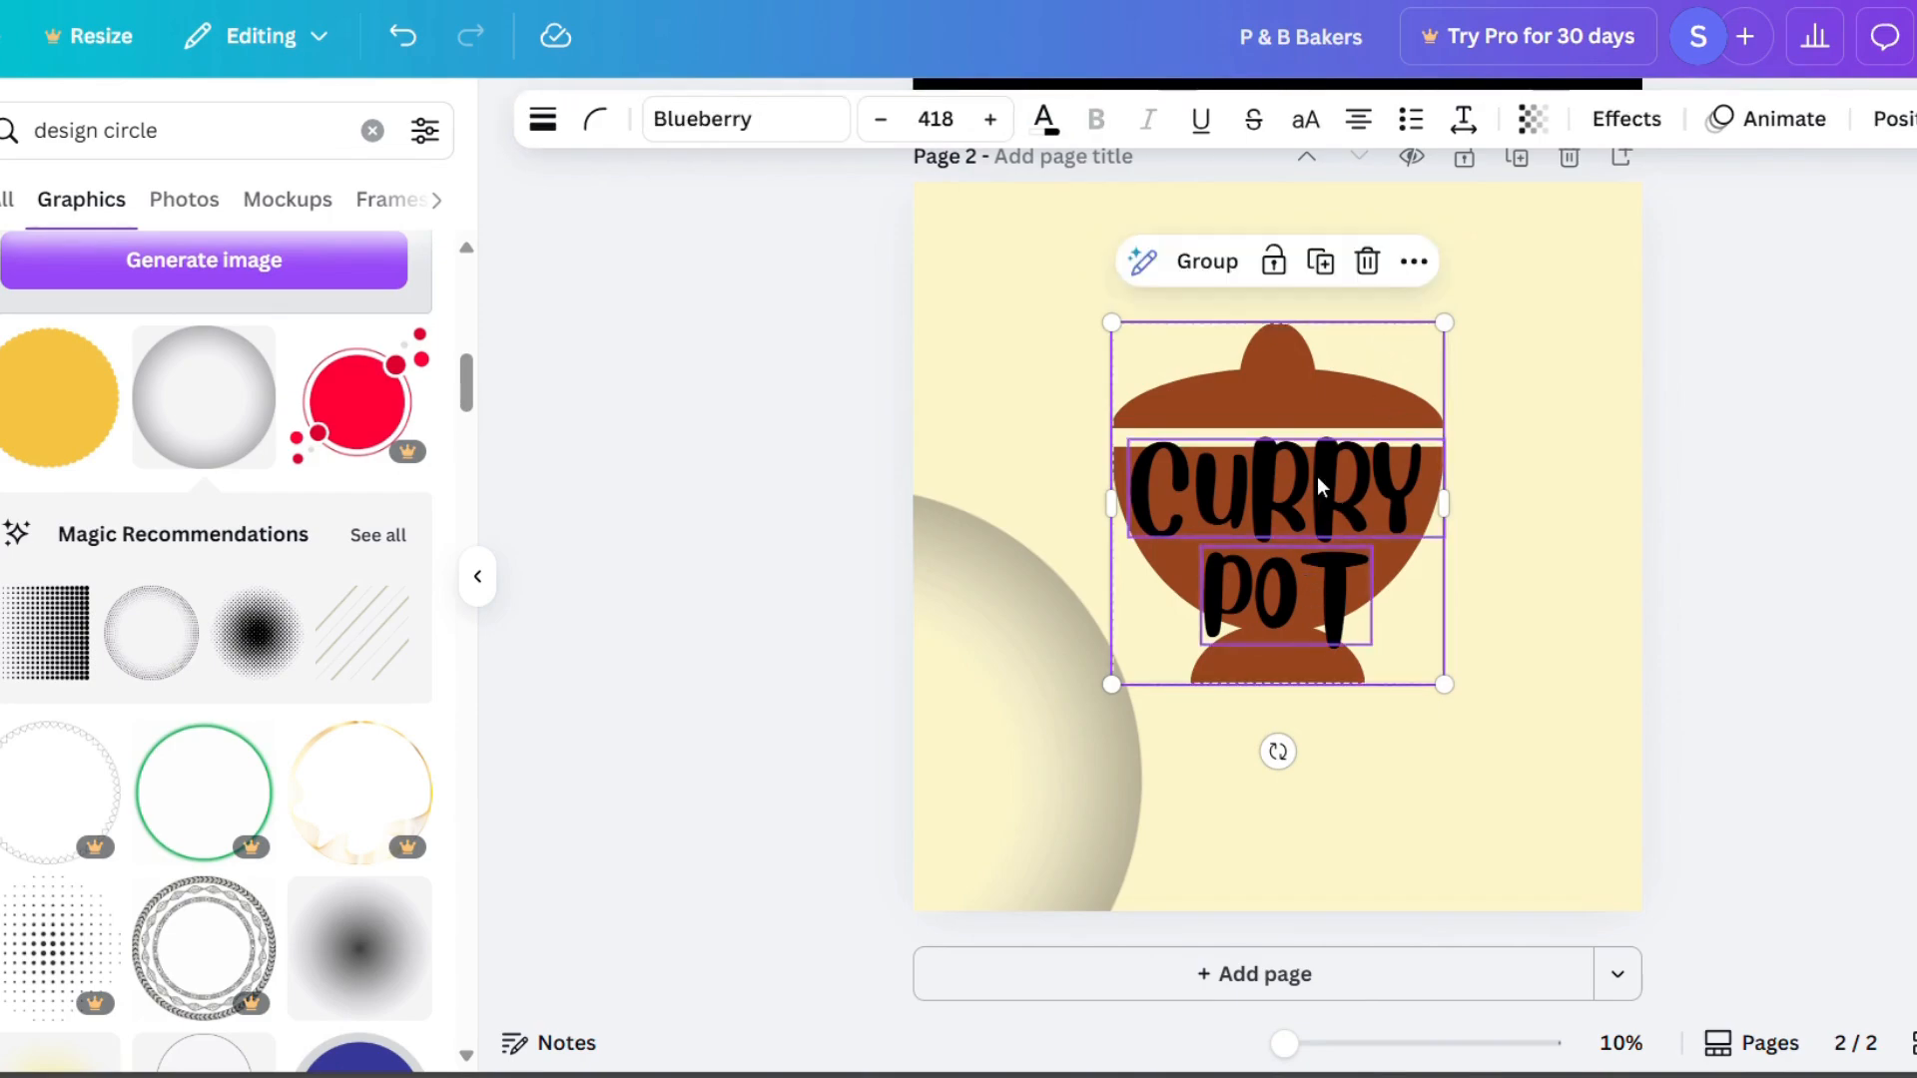
mouse_move(1302, 495)
mouse_down()
mouse_move(1299, 562)
mouse_move(1313, 530)
mouse_up()
drag(949, 770, 1399, 473)
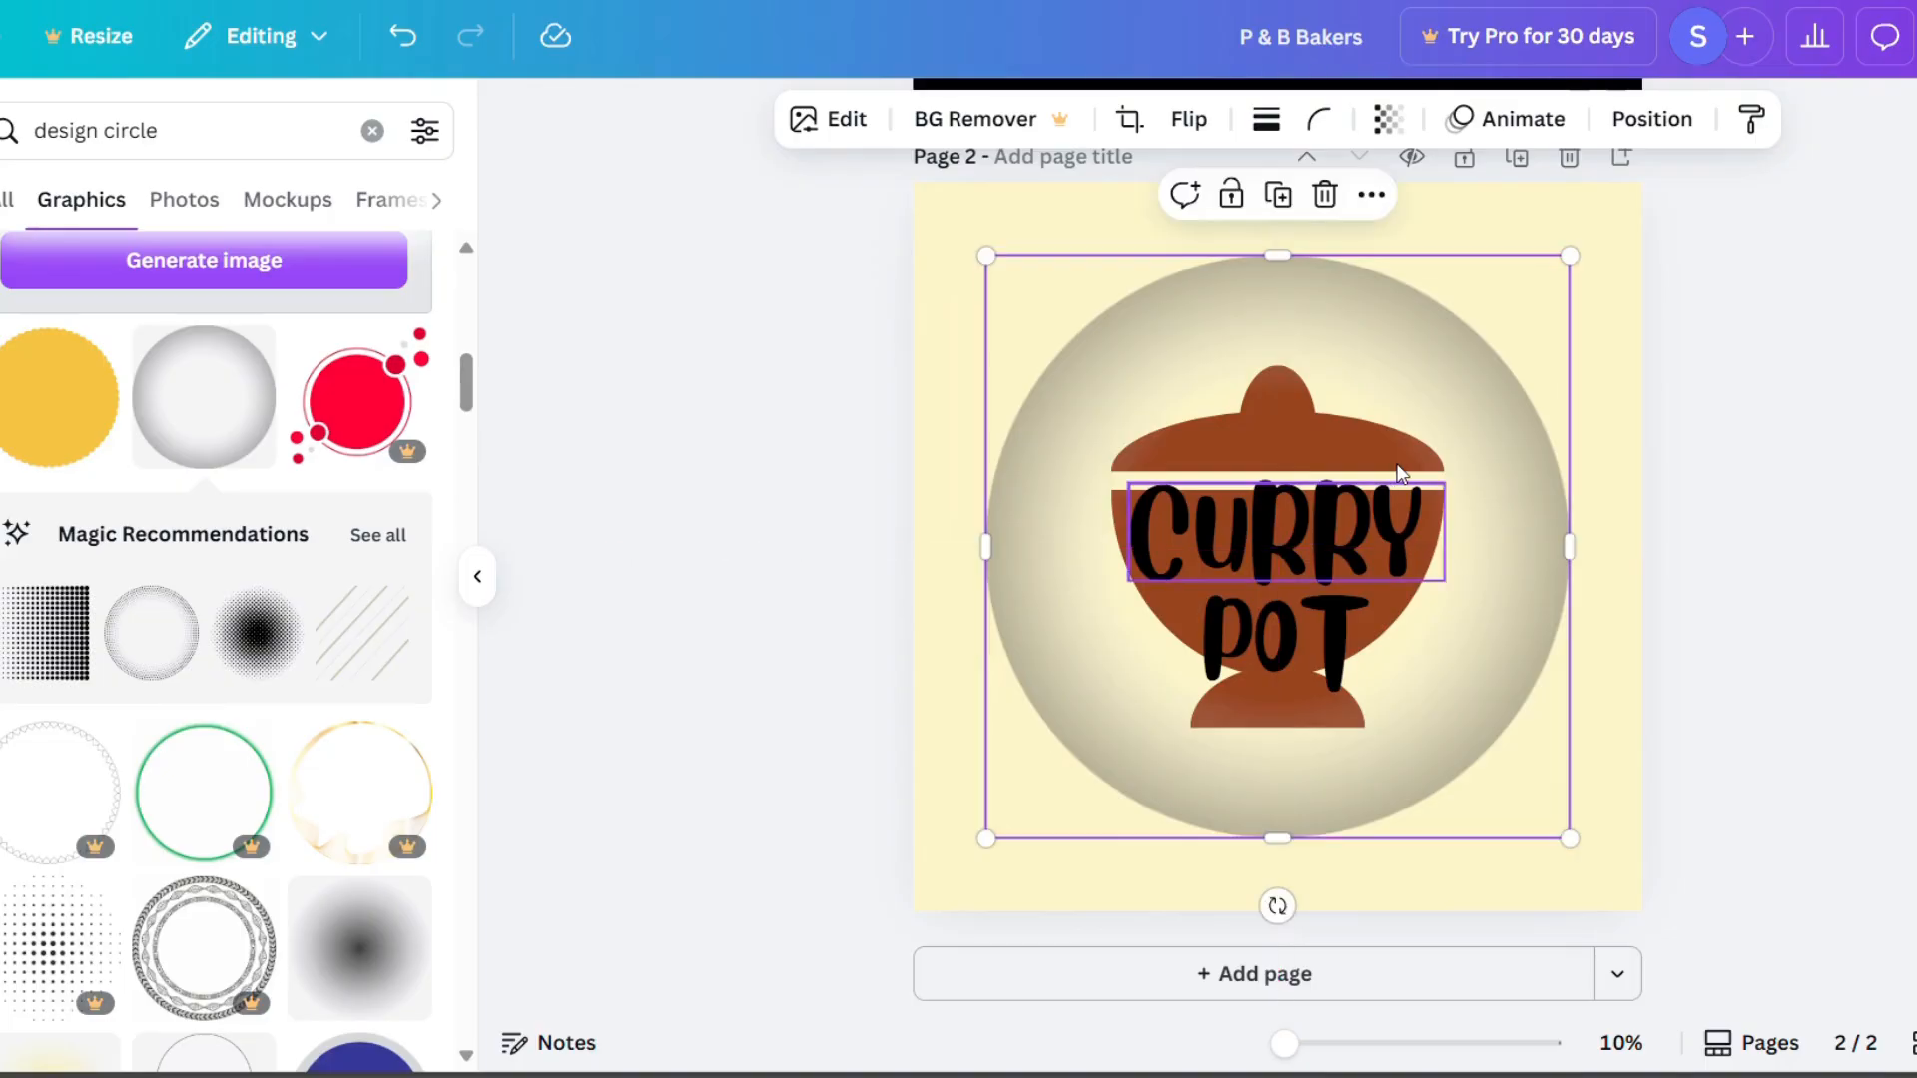
Apply the Amber duotone effect to the shaded circle around the pot.
click(841, 119)
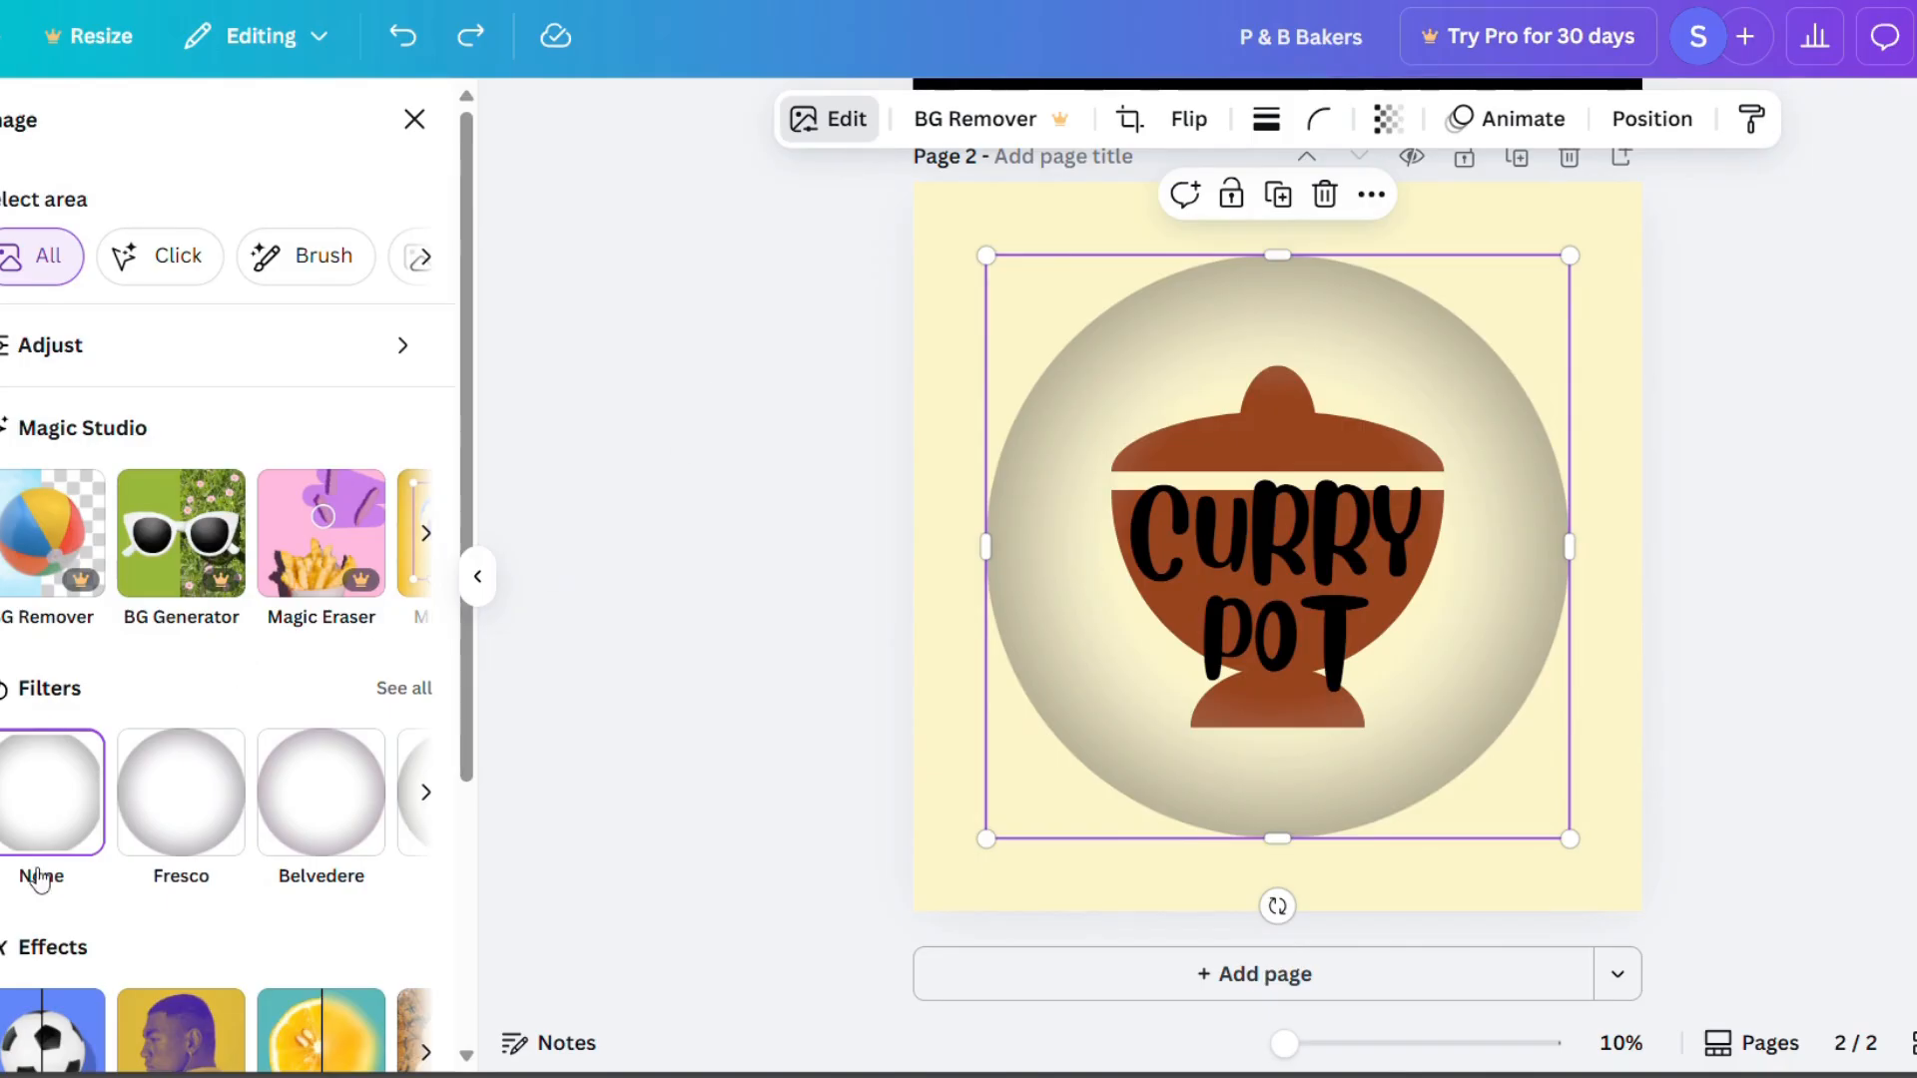
scroll(189, 878, down, 3)
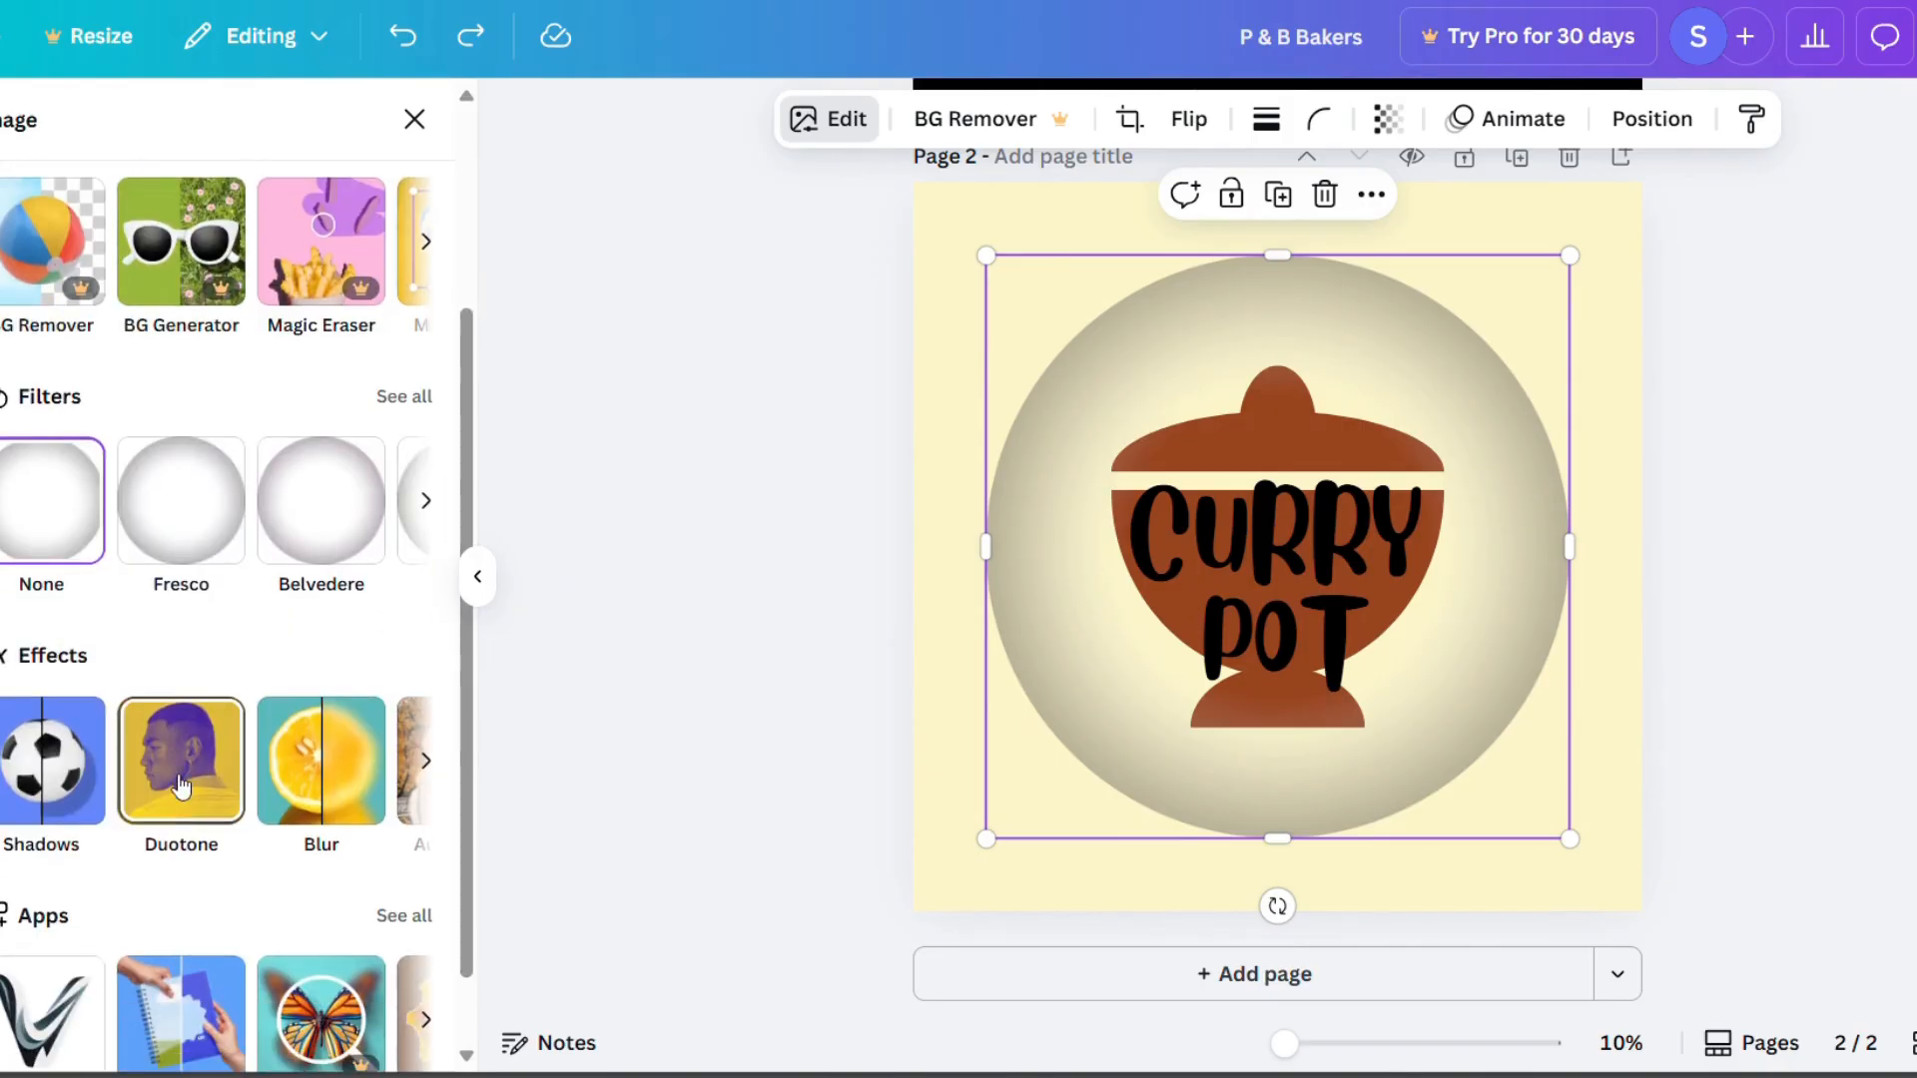
click(181, 787)
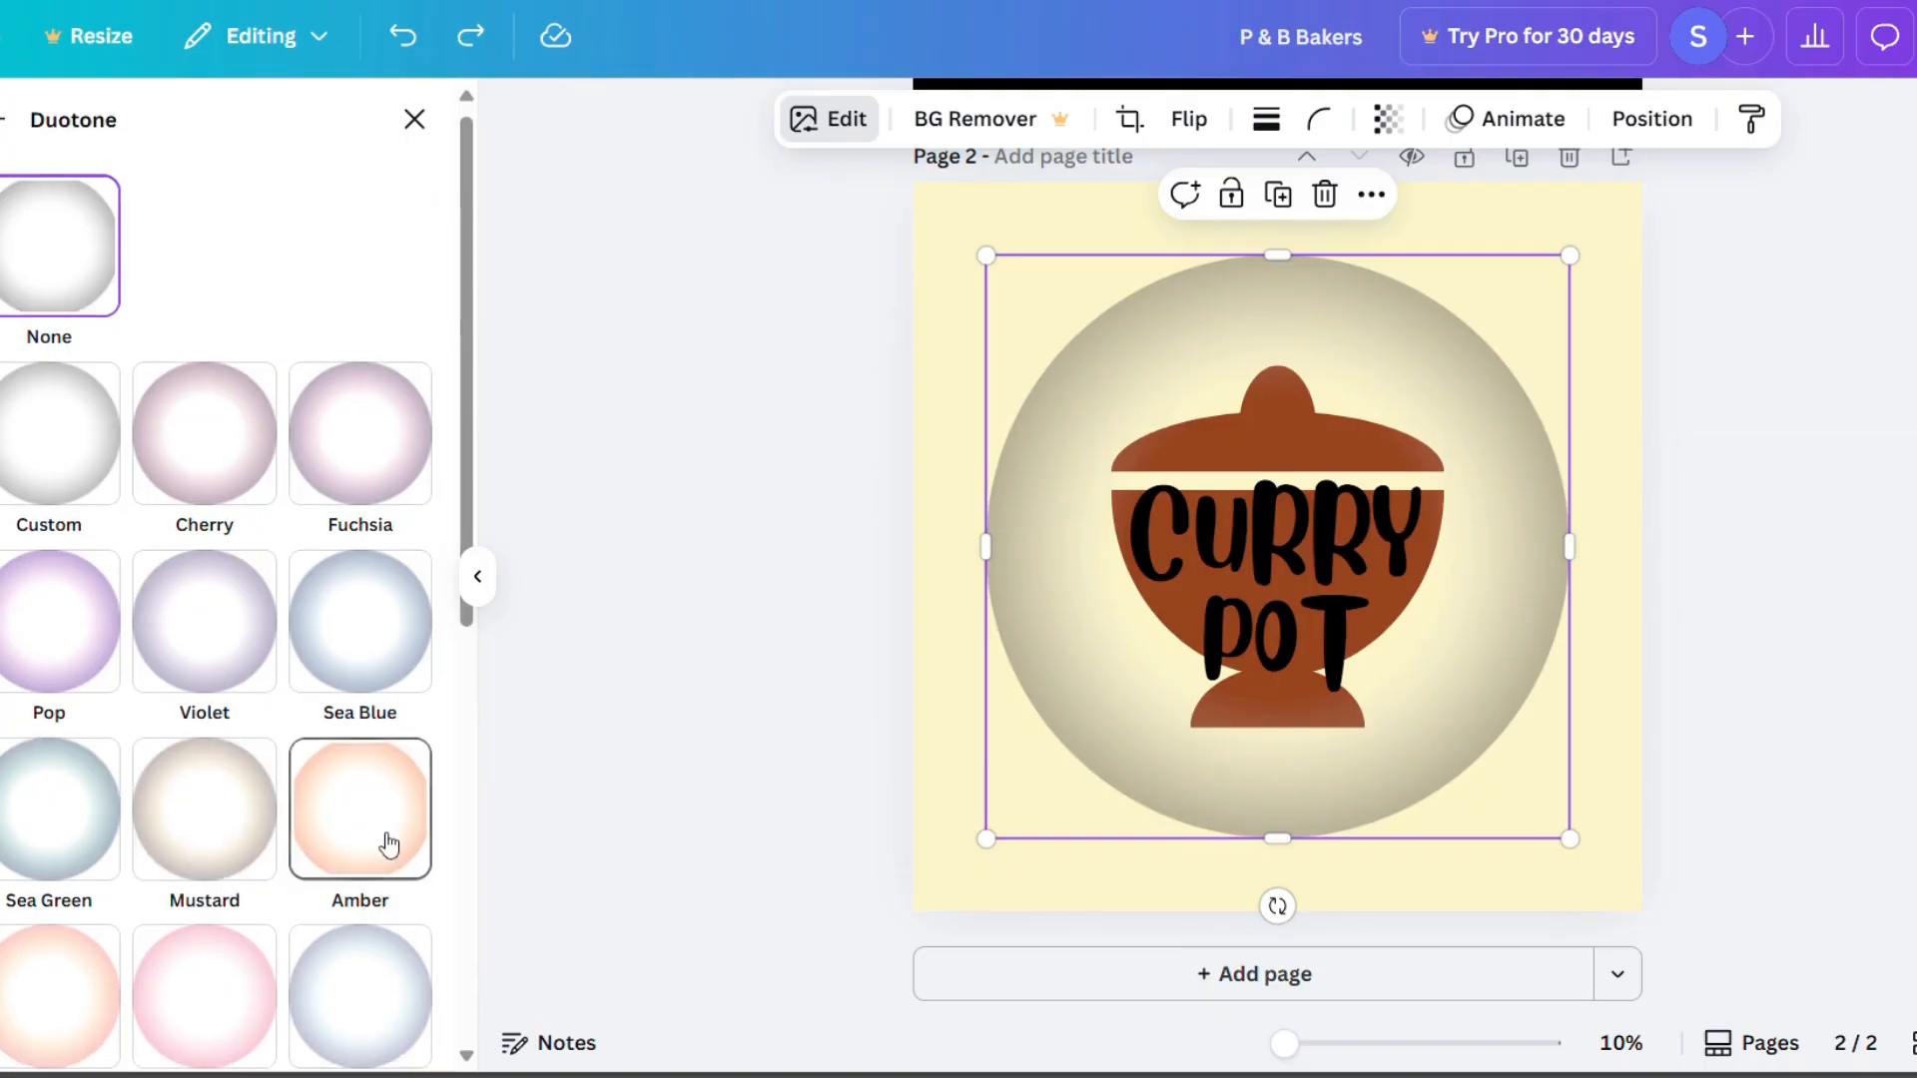
scroll(390, 847, down, 3)
scroll(390, 846, down, 5)
scroll(385, 842, up, 5)
click(390, 595)
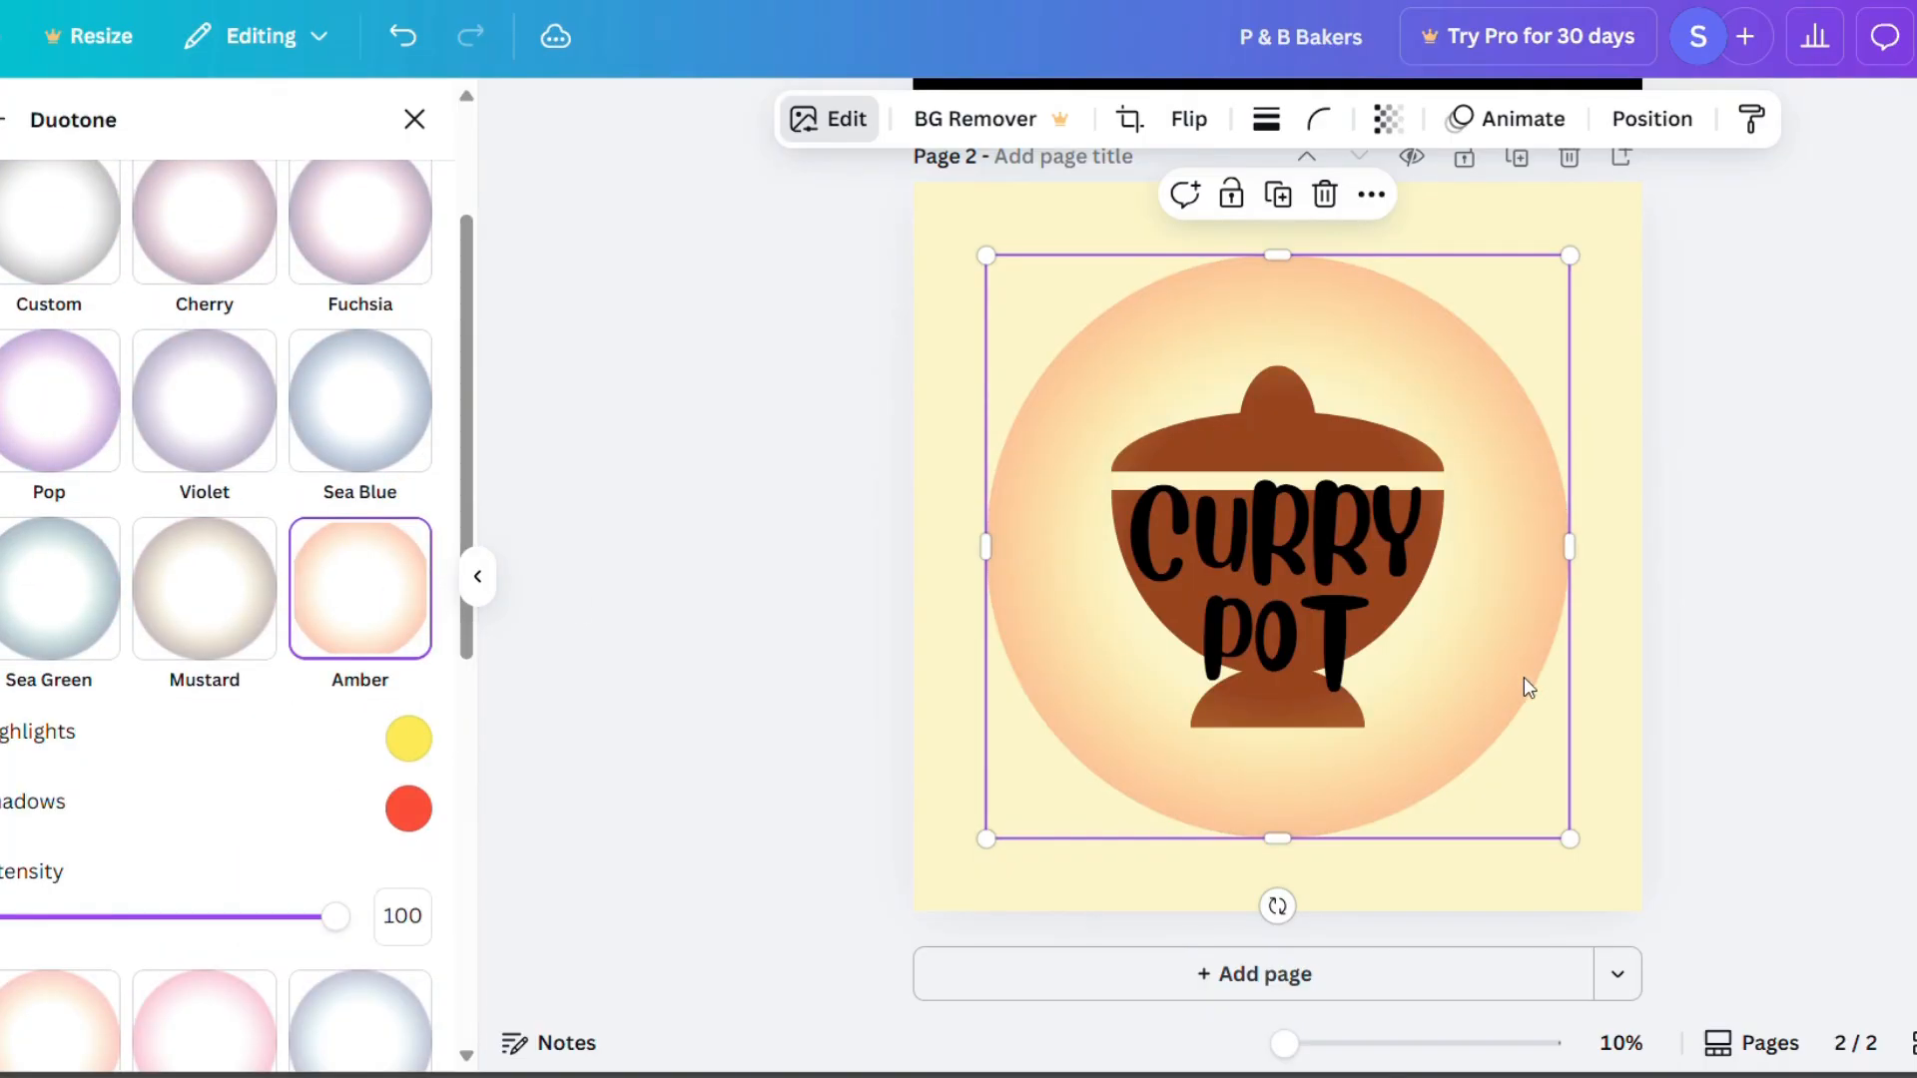
click(1609, 751)
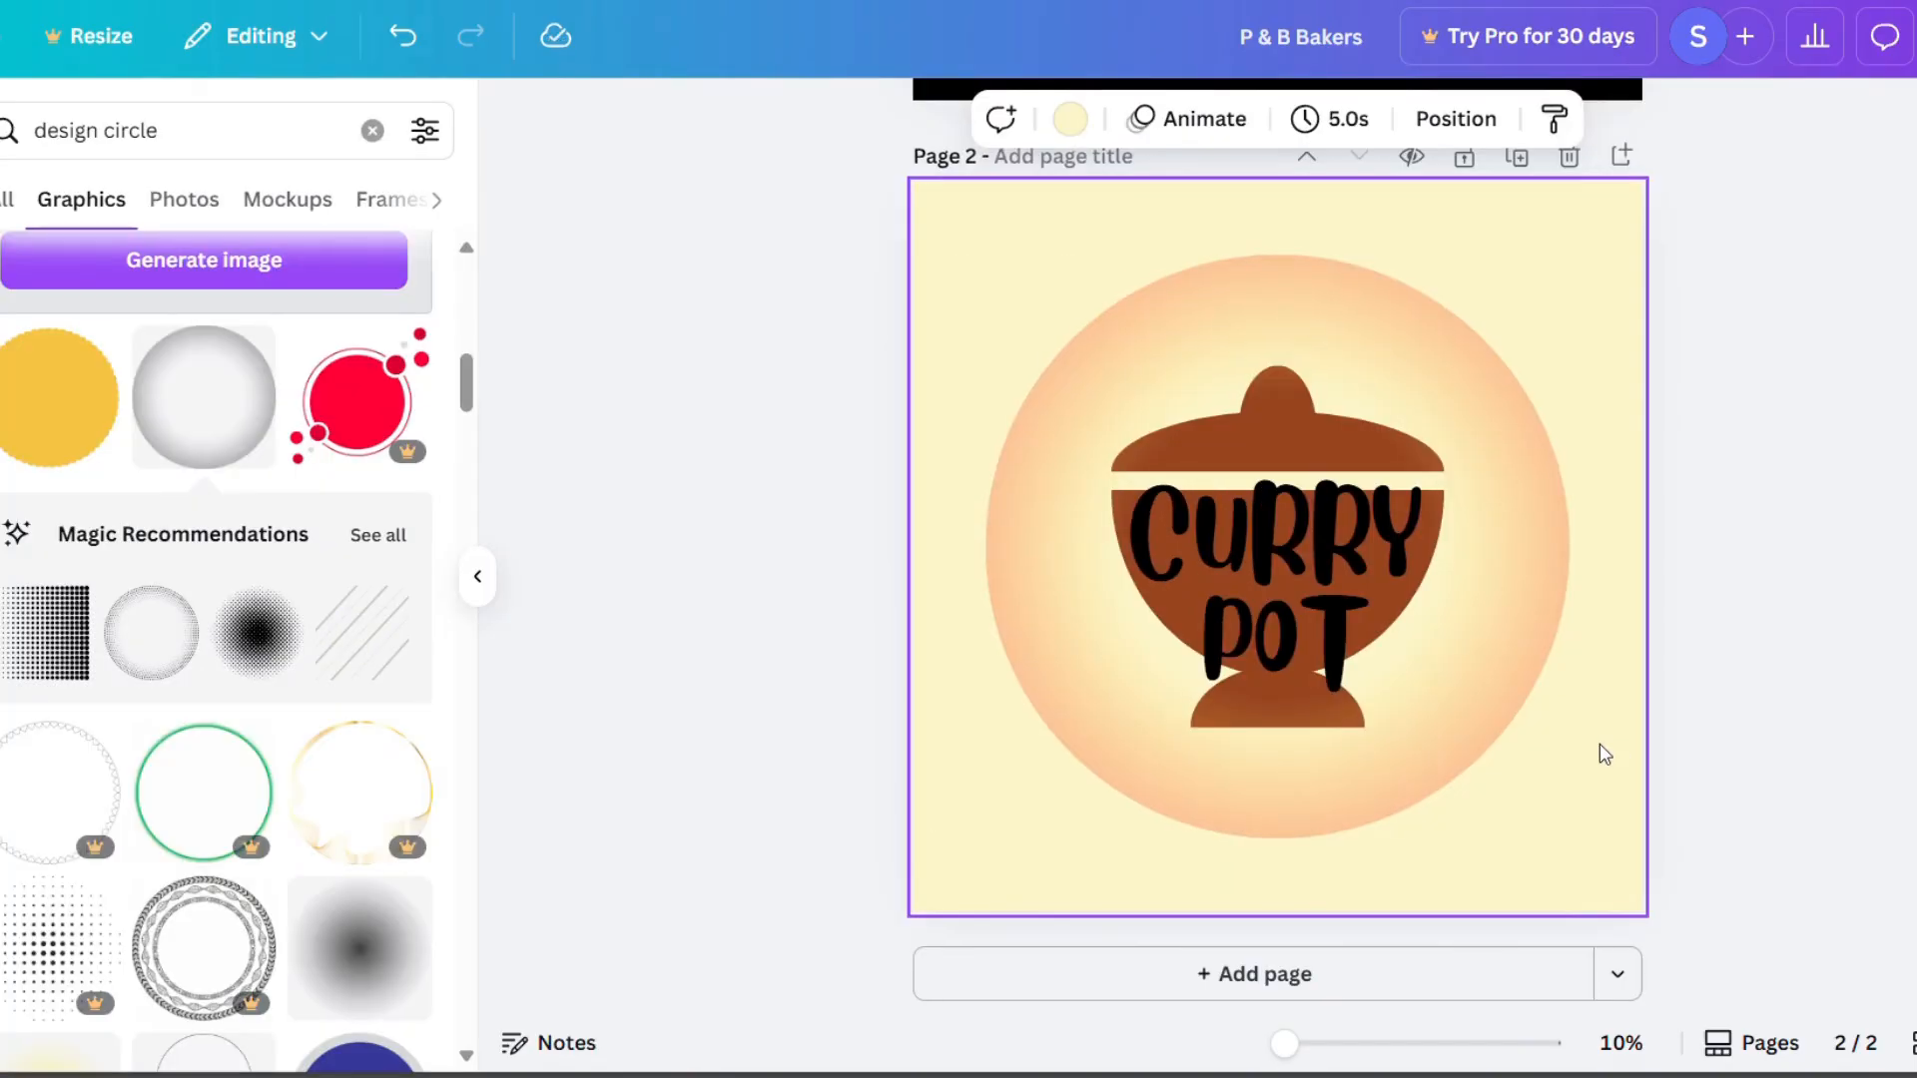
Set the background of page 3 to white and apply the Rachelle Jewelry logo template to it.
click(477, 576)
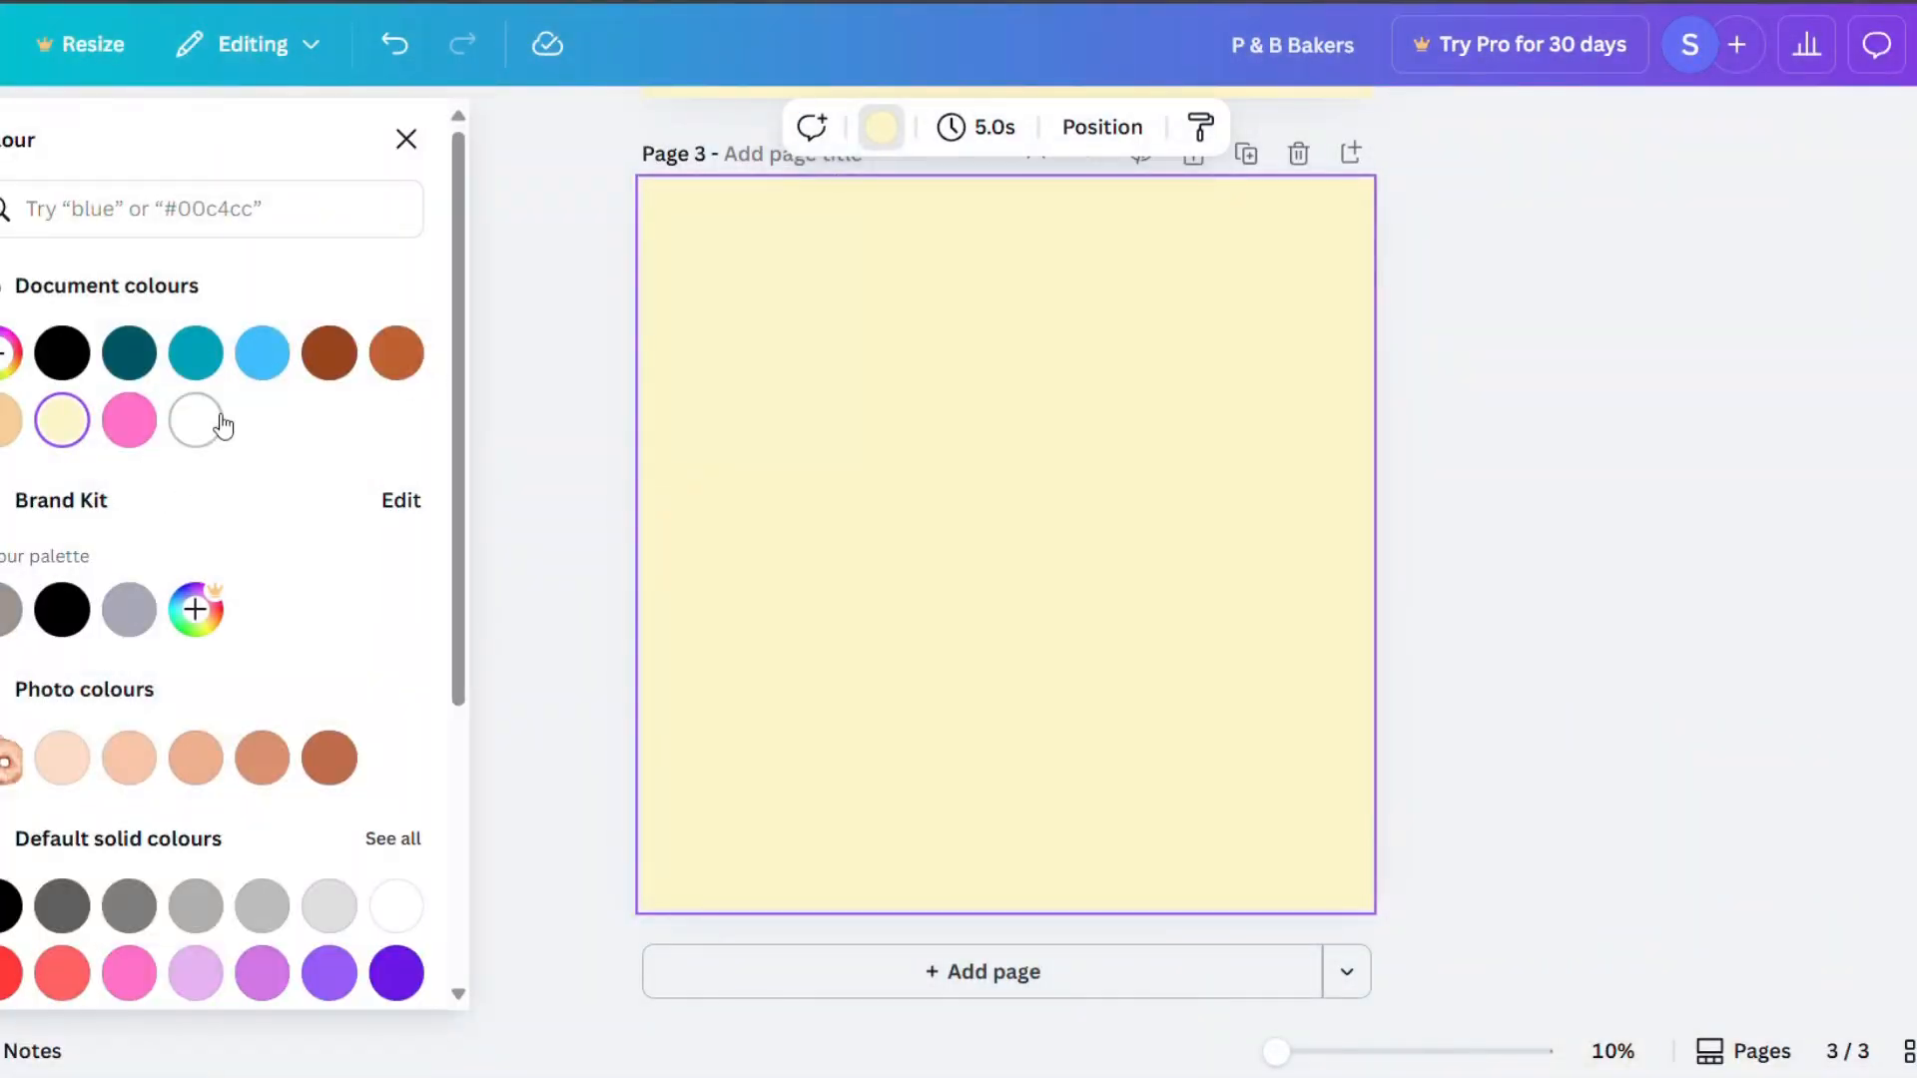
click(197, 421)
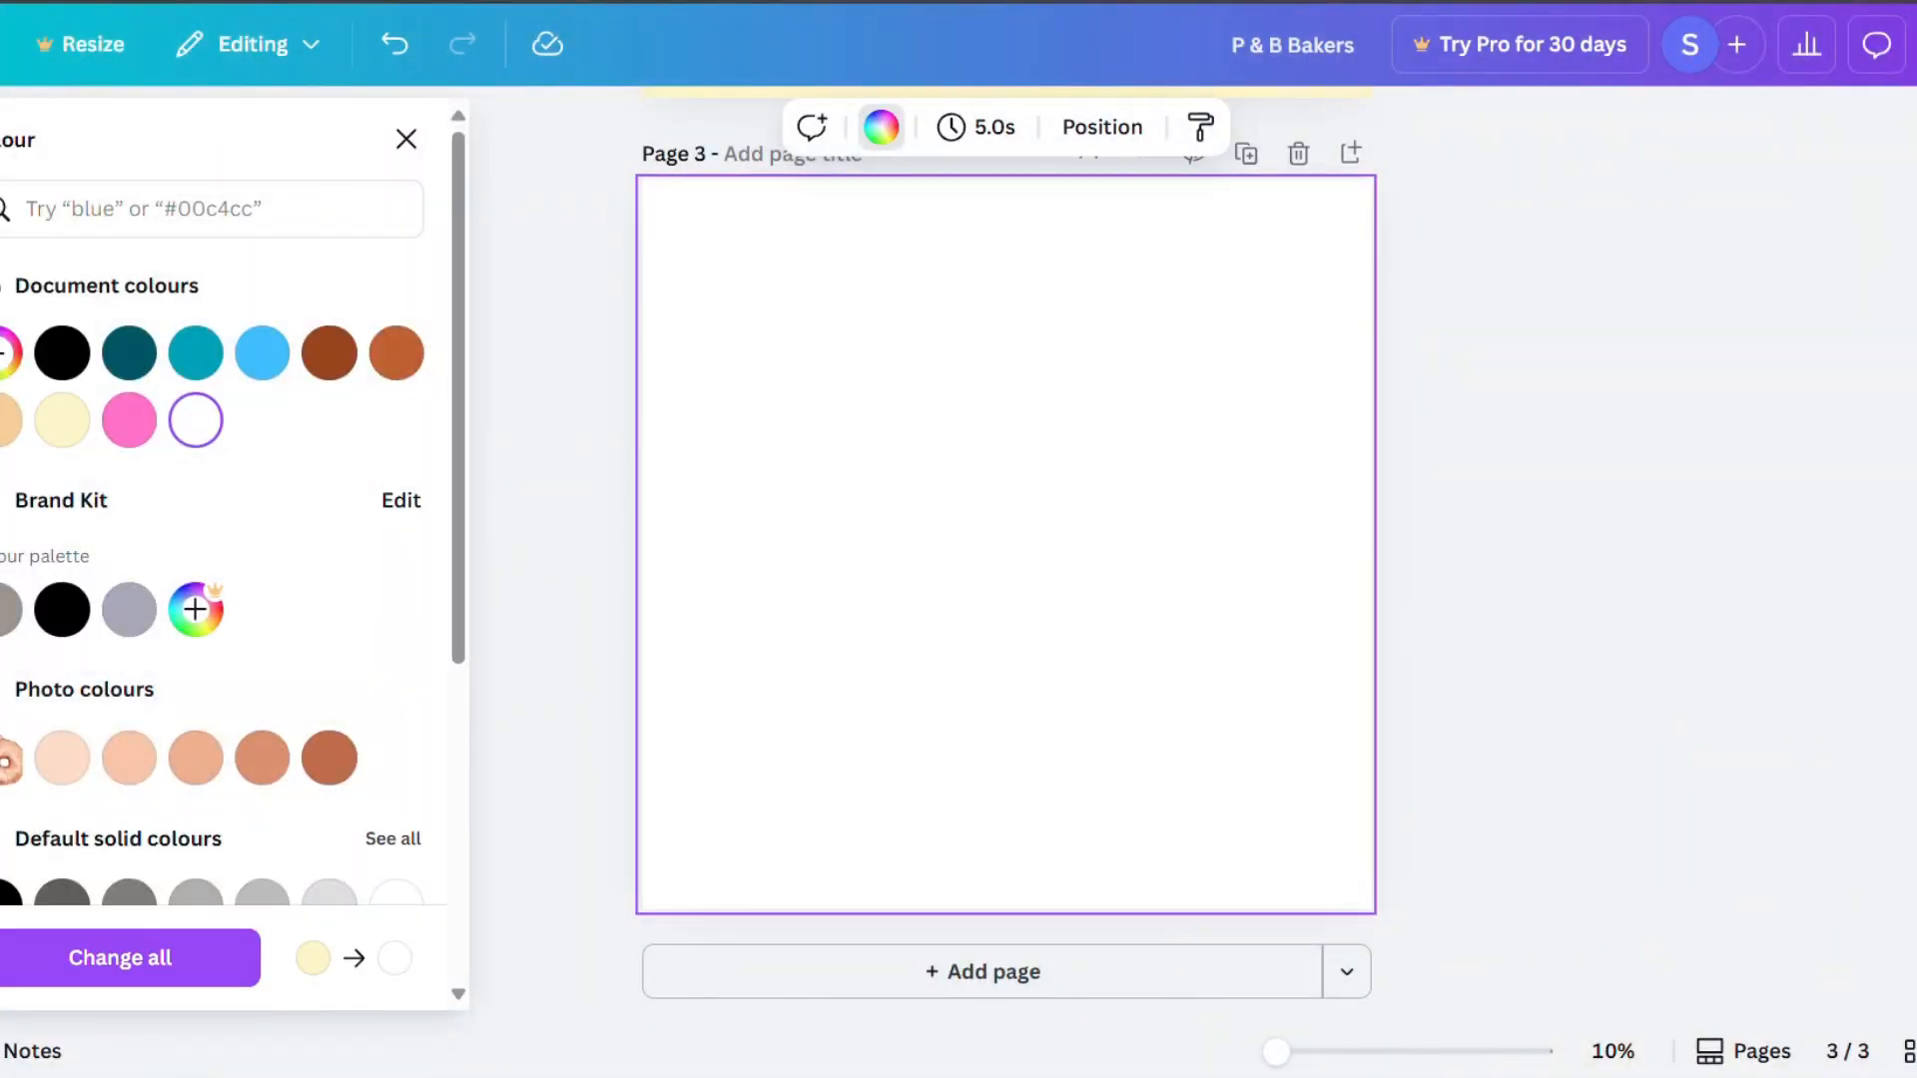
click(406, 139)
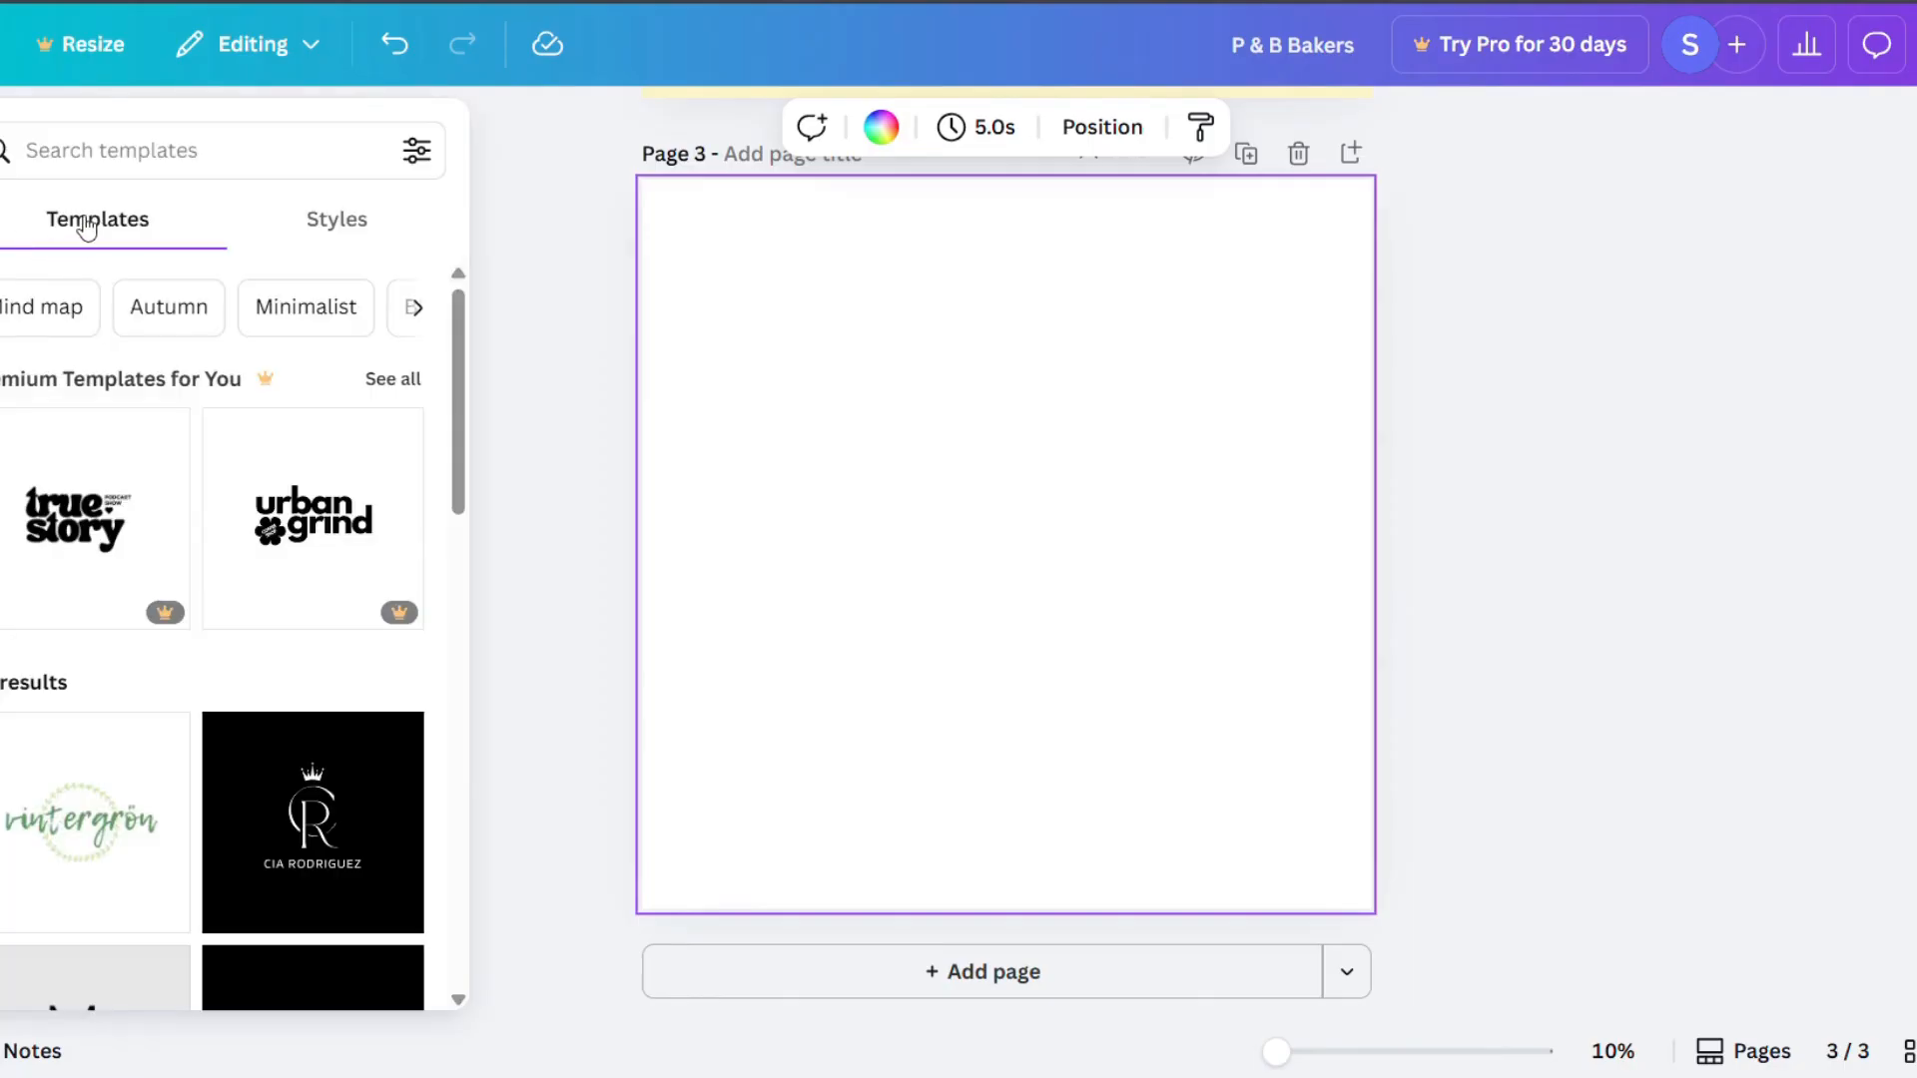
scroll(257, 607, down, 2)
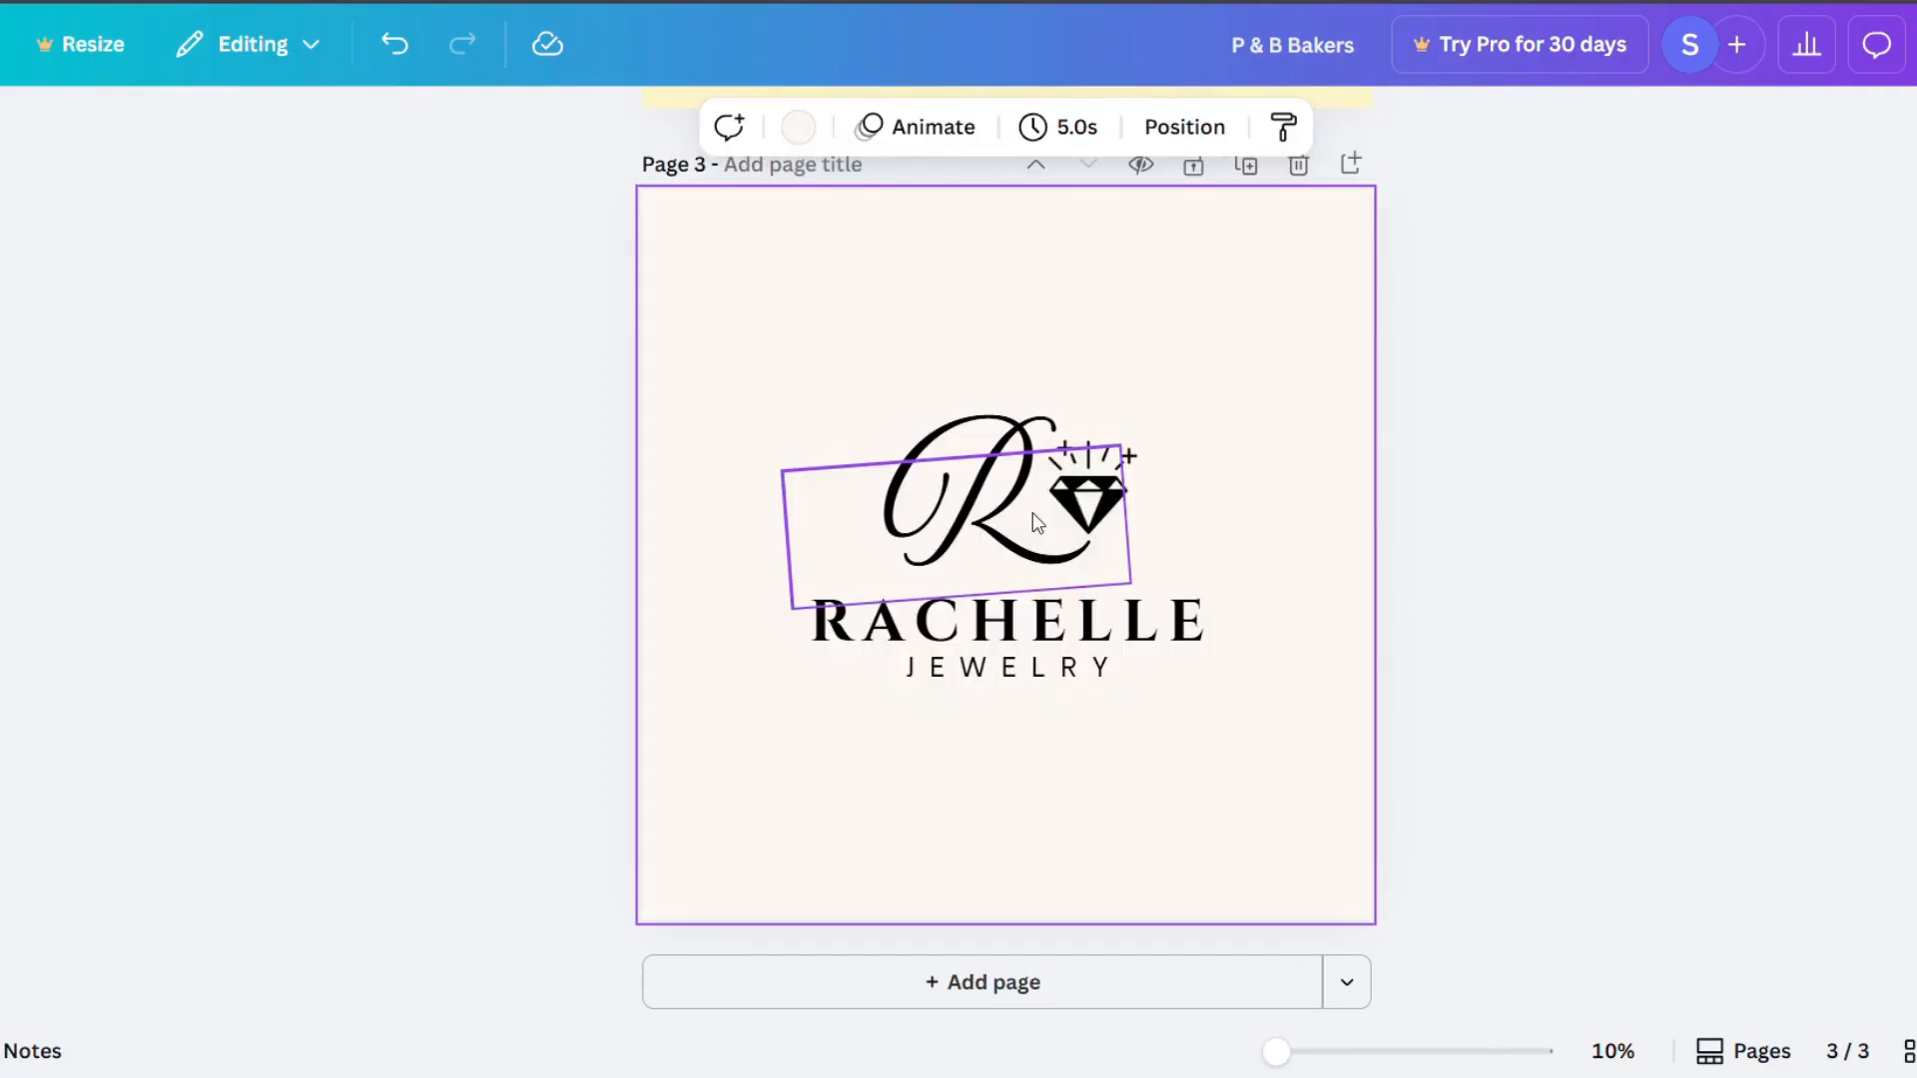
Replace the RACHELLE heading in the jewelry logo with "RUBY".
click(929, 632)
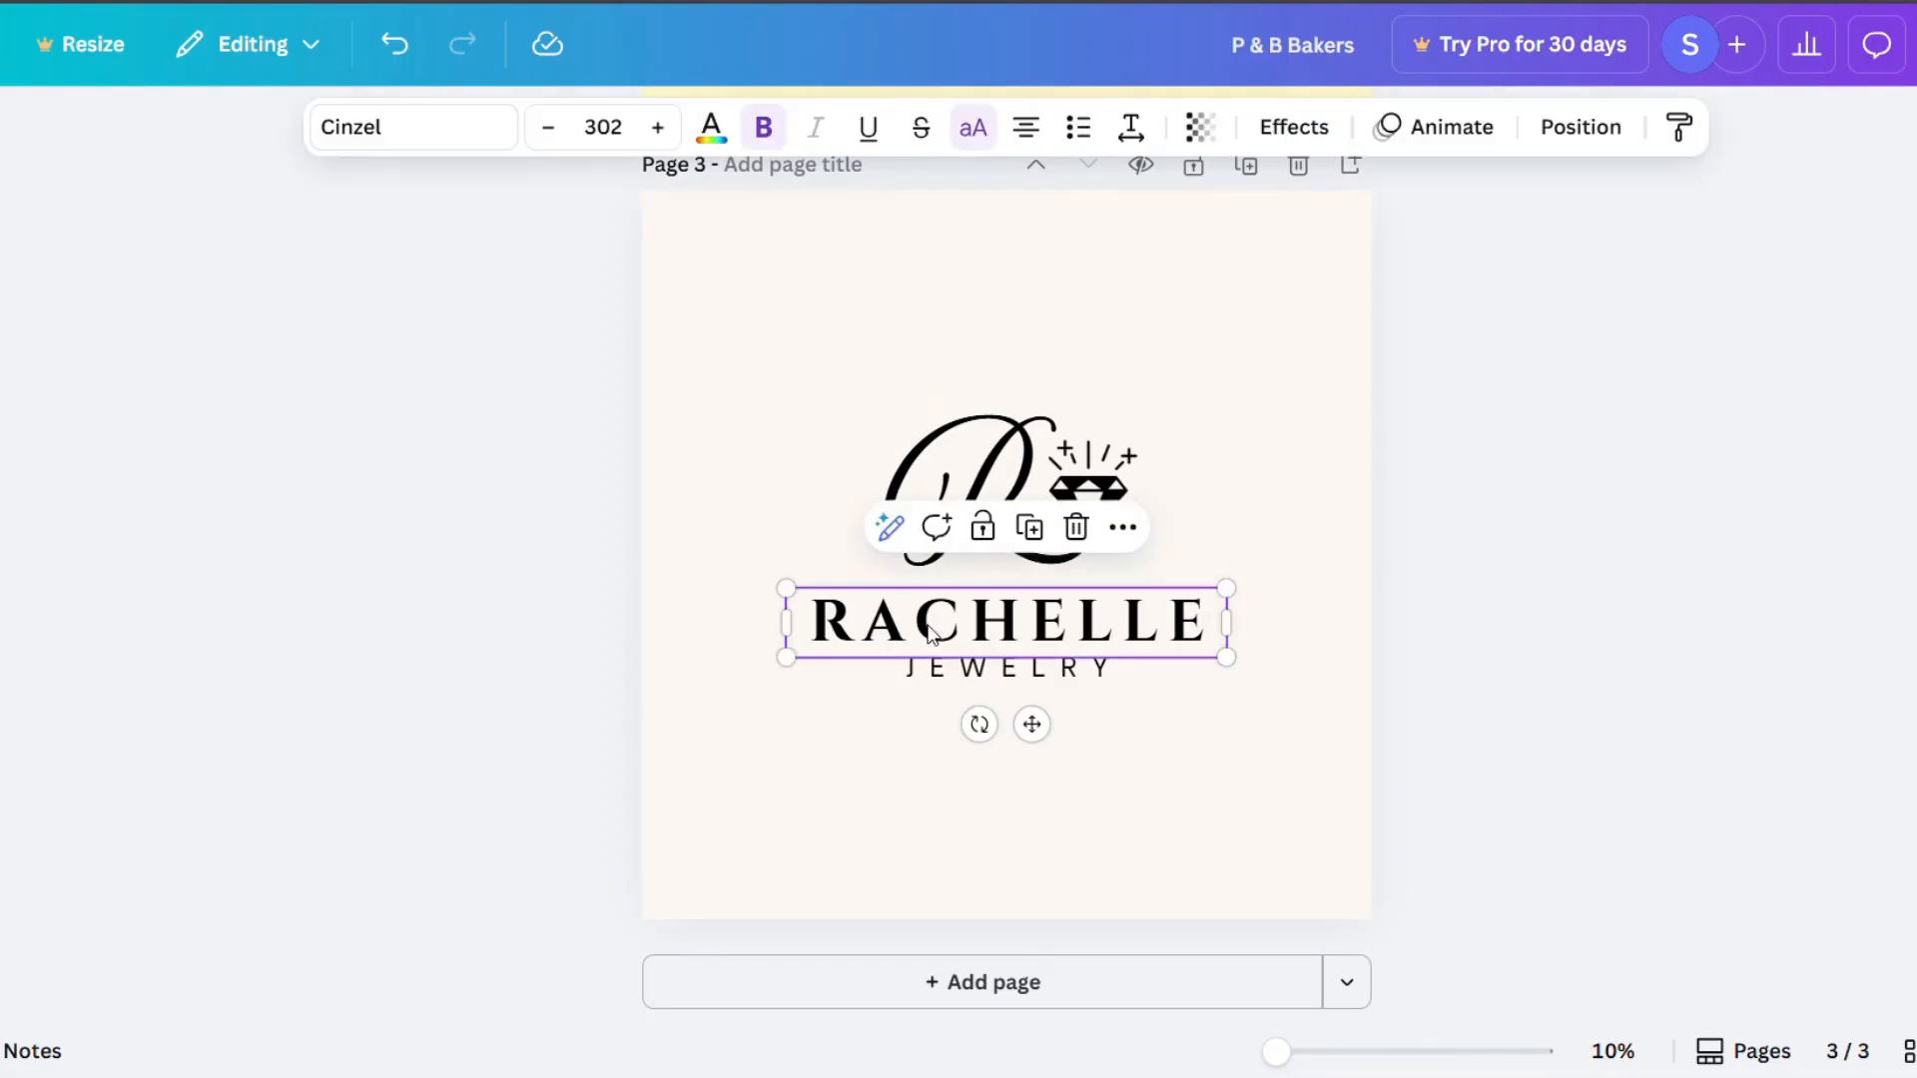
double_click(825, 631)
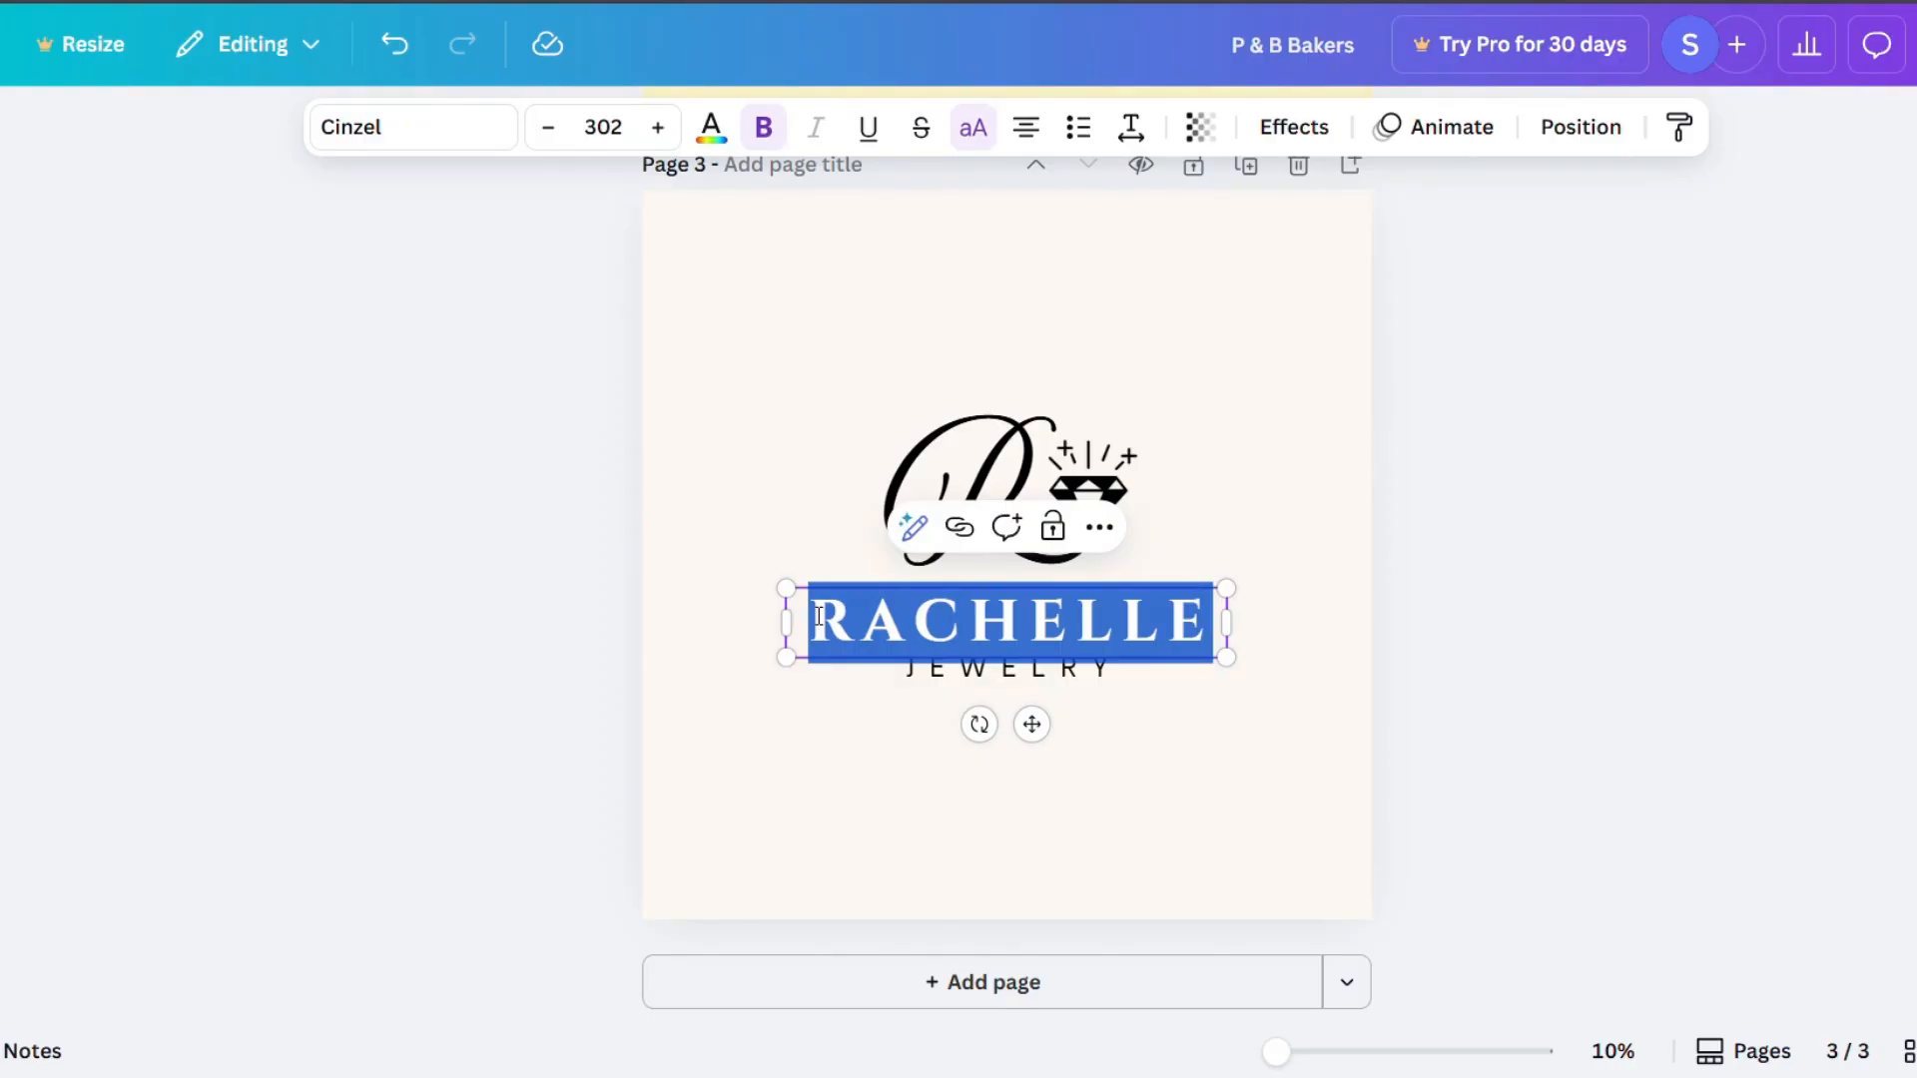
text(RUBY)
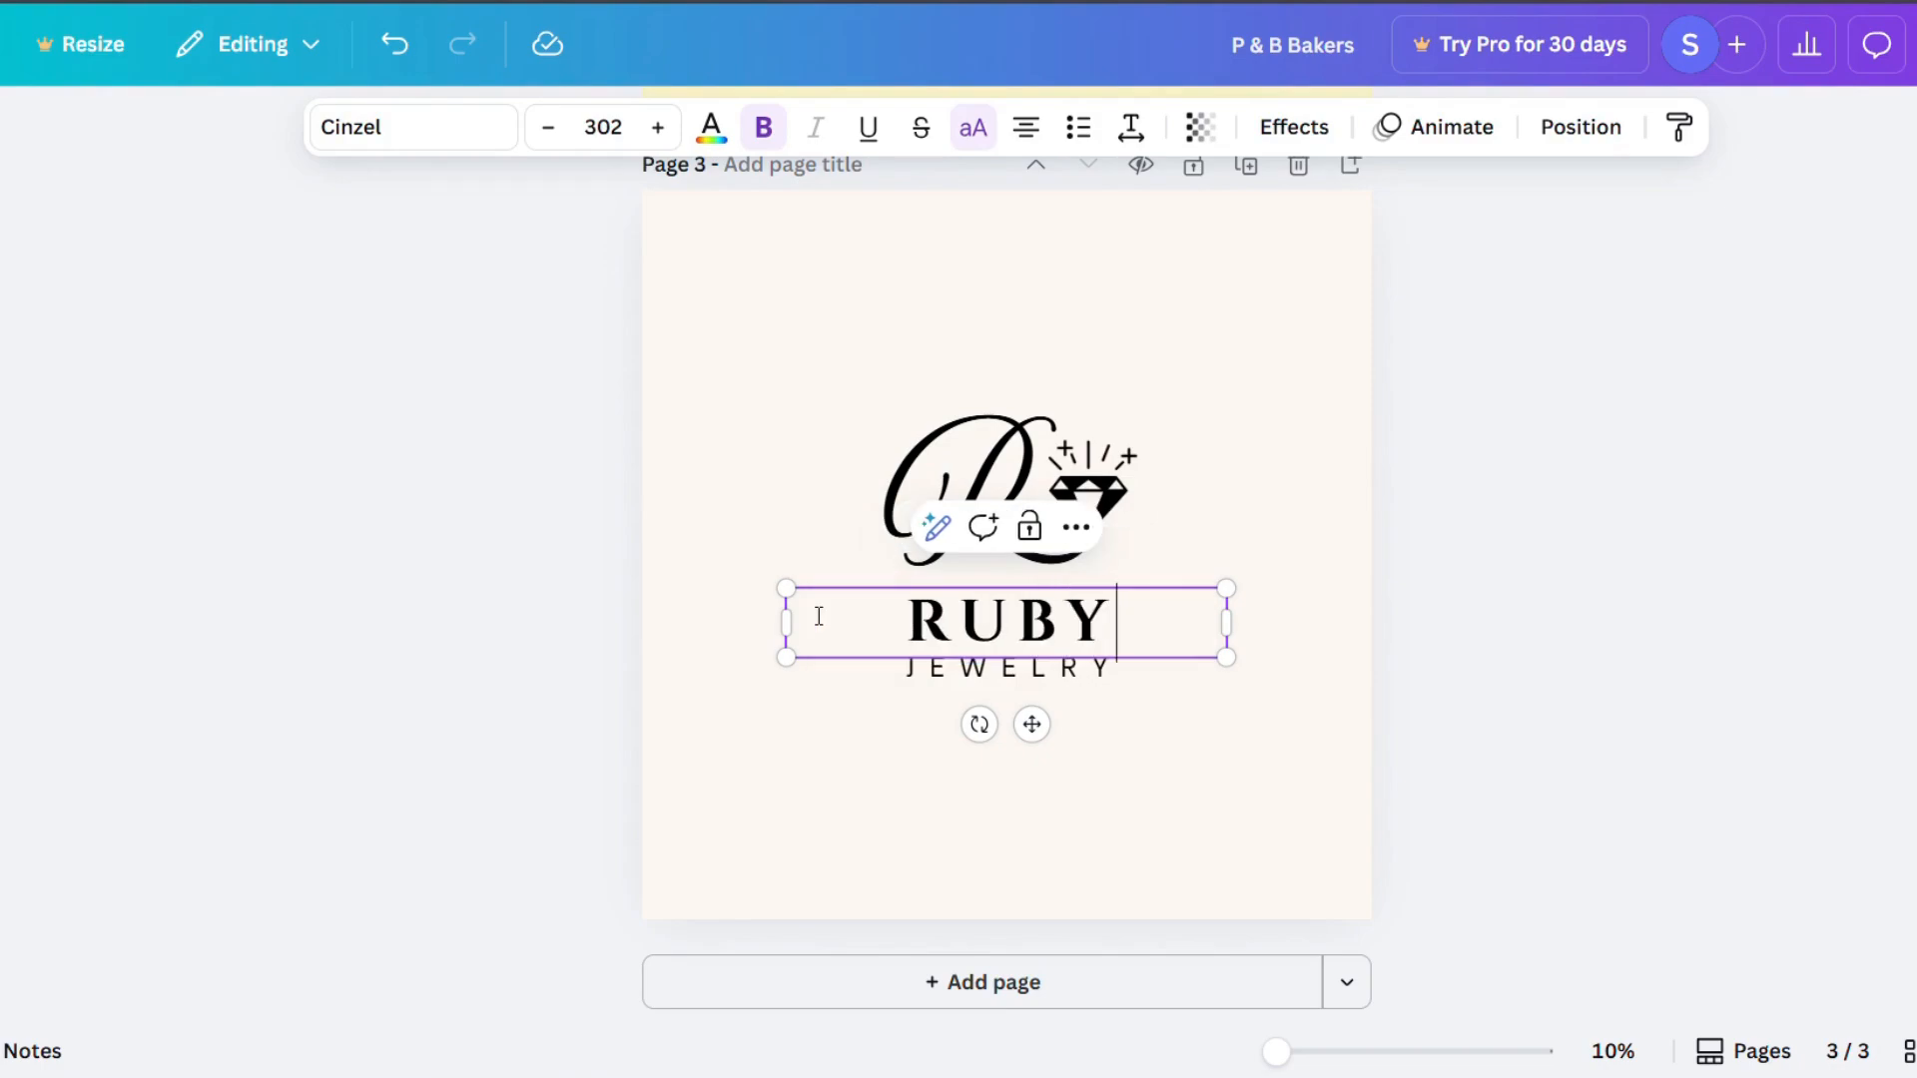
Set the font of the RUBY heading to Brasika.
click(389, 140)
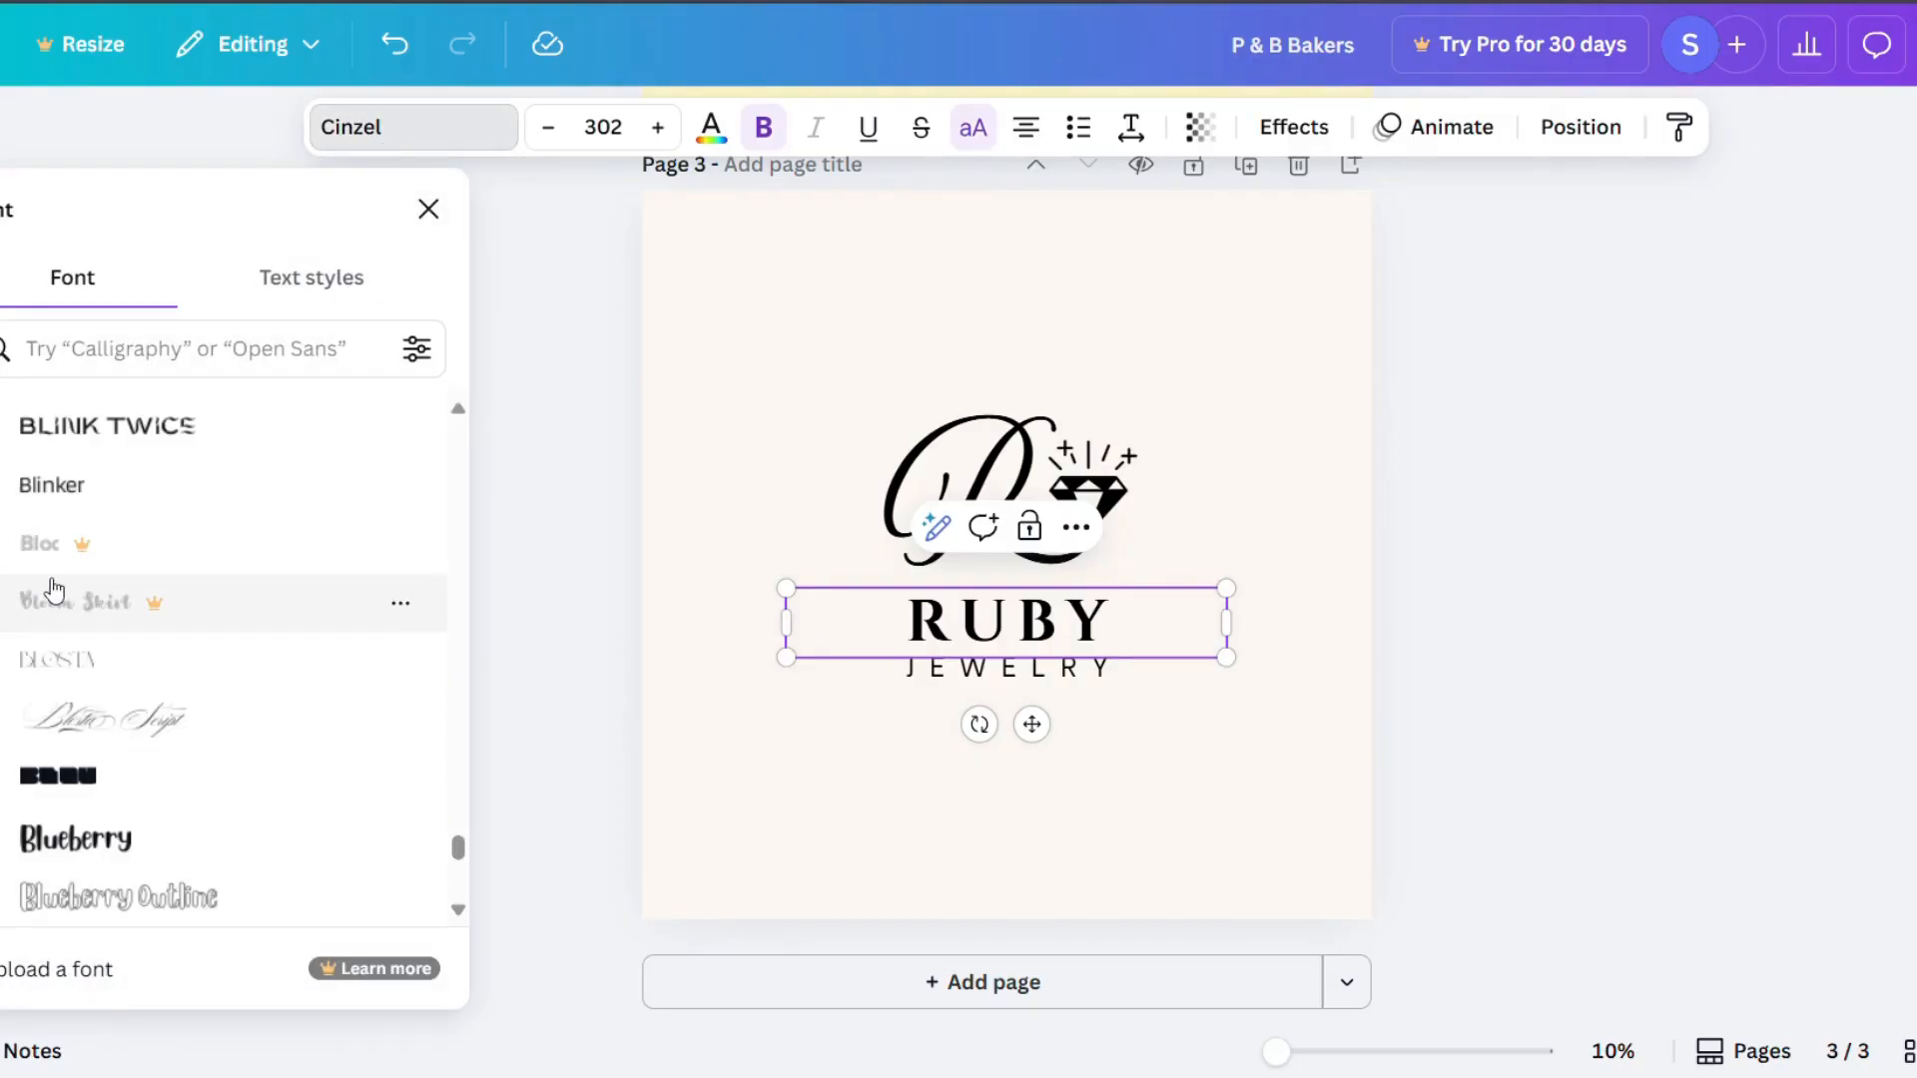
scroll(60, 594, down, 5)
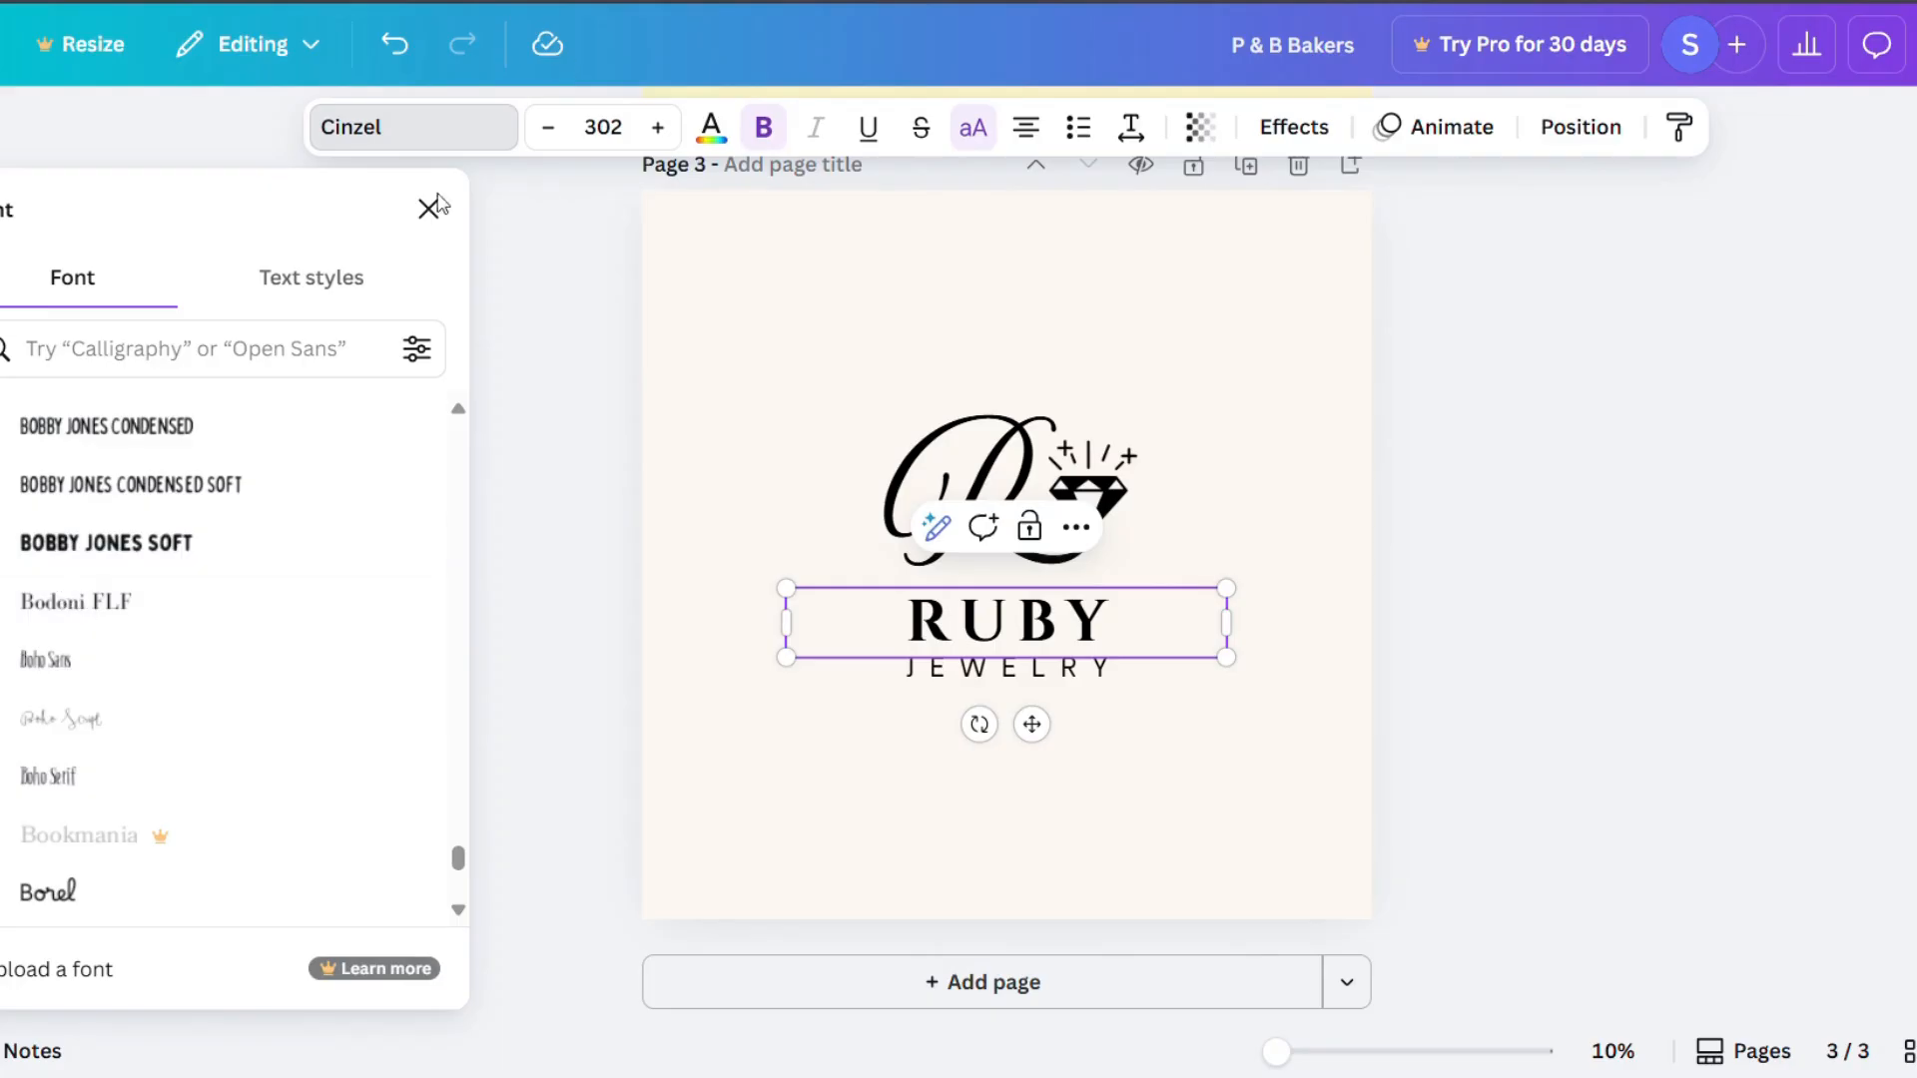
scroll(199, 649, down, 5)
click(1111, 610)
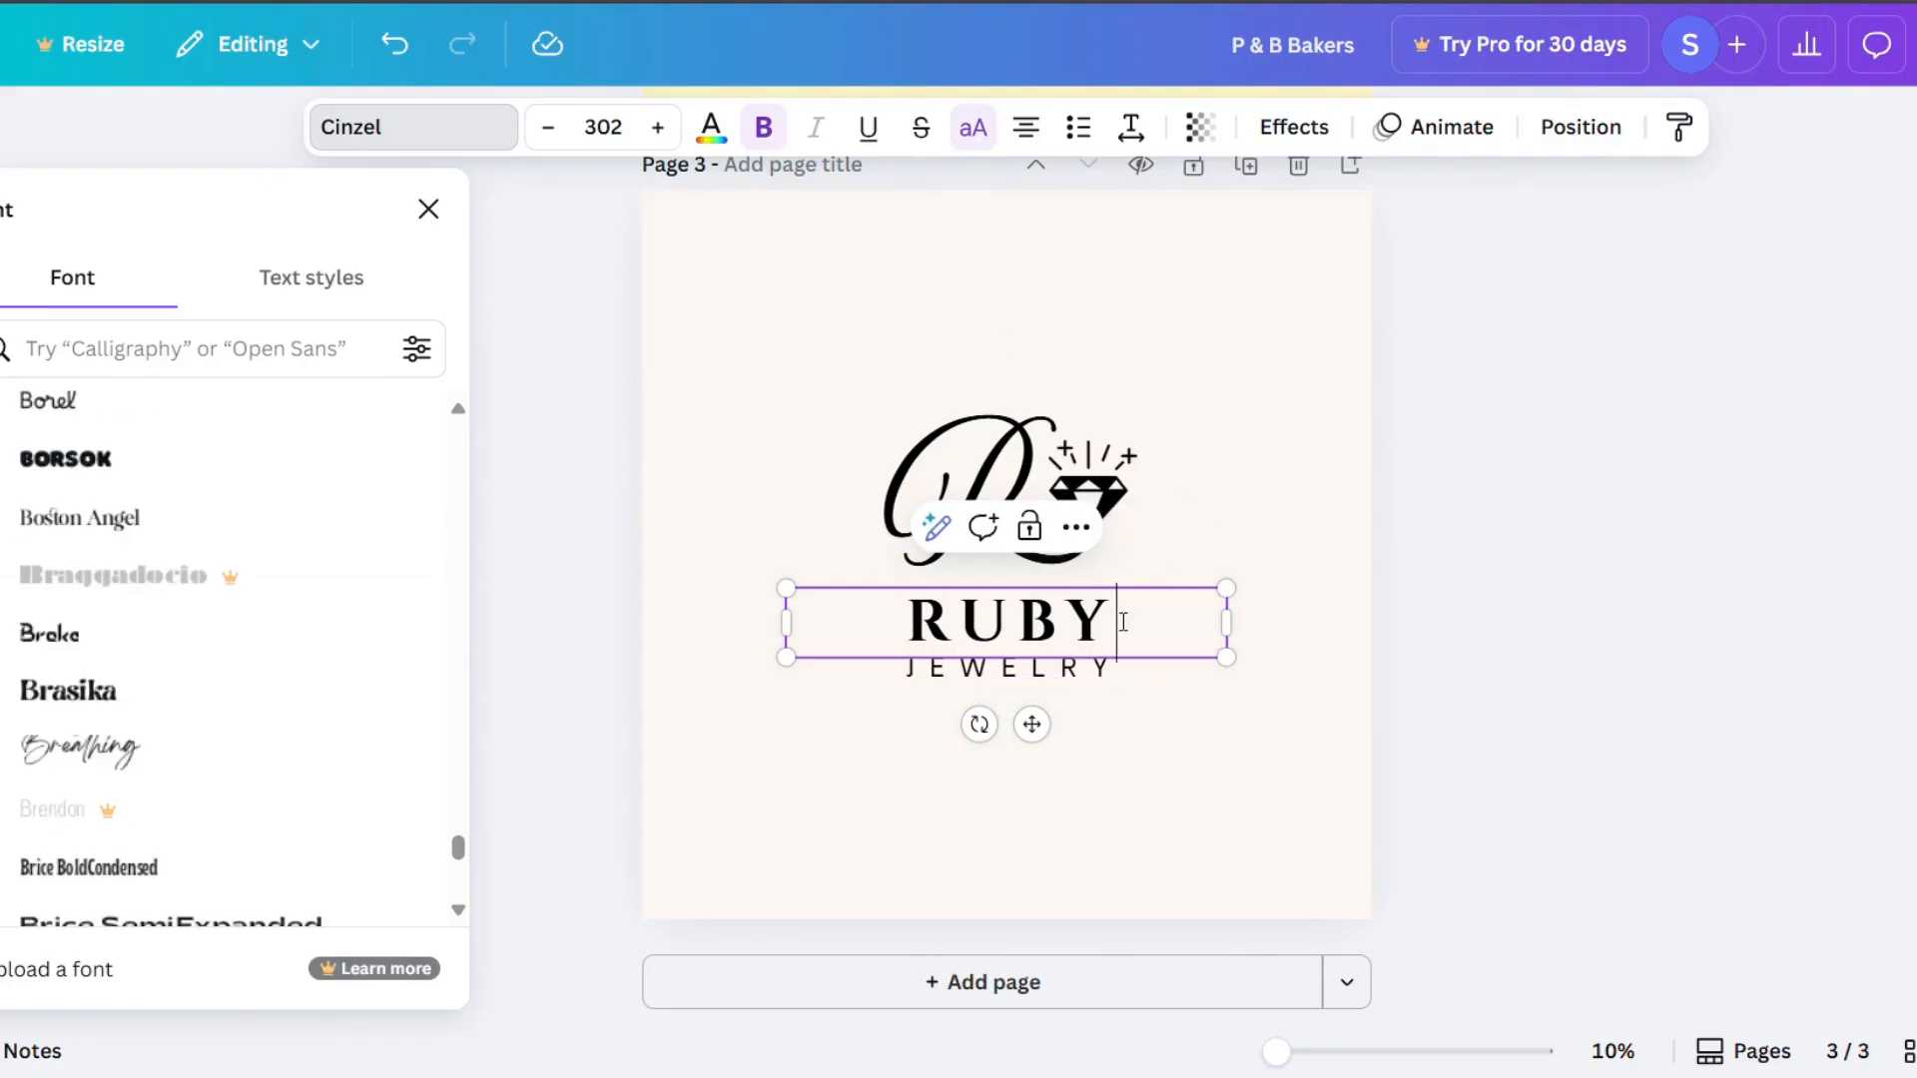
double_click(1111, 611)
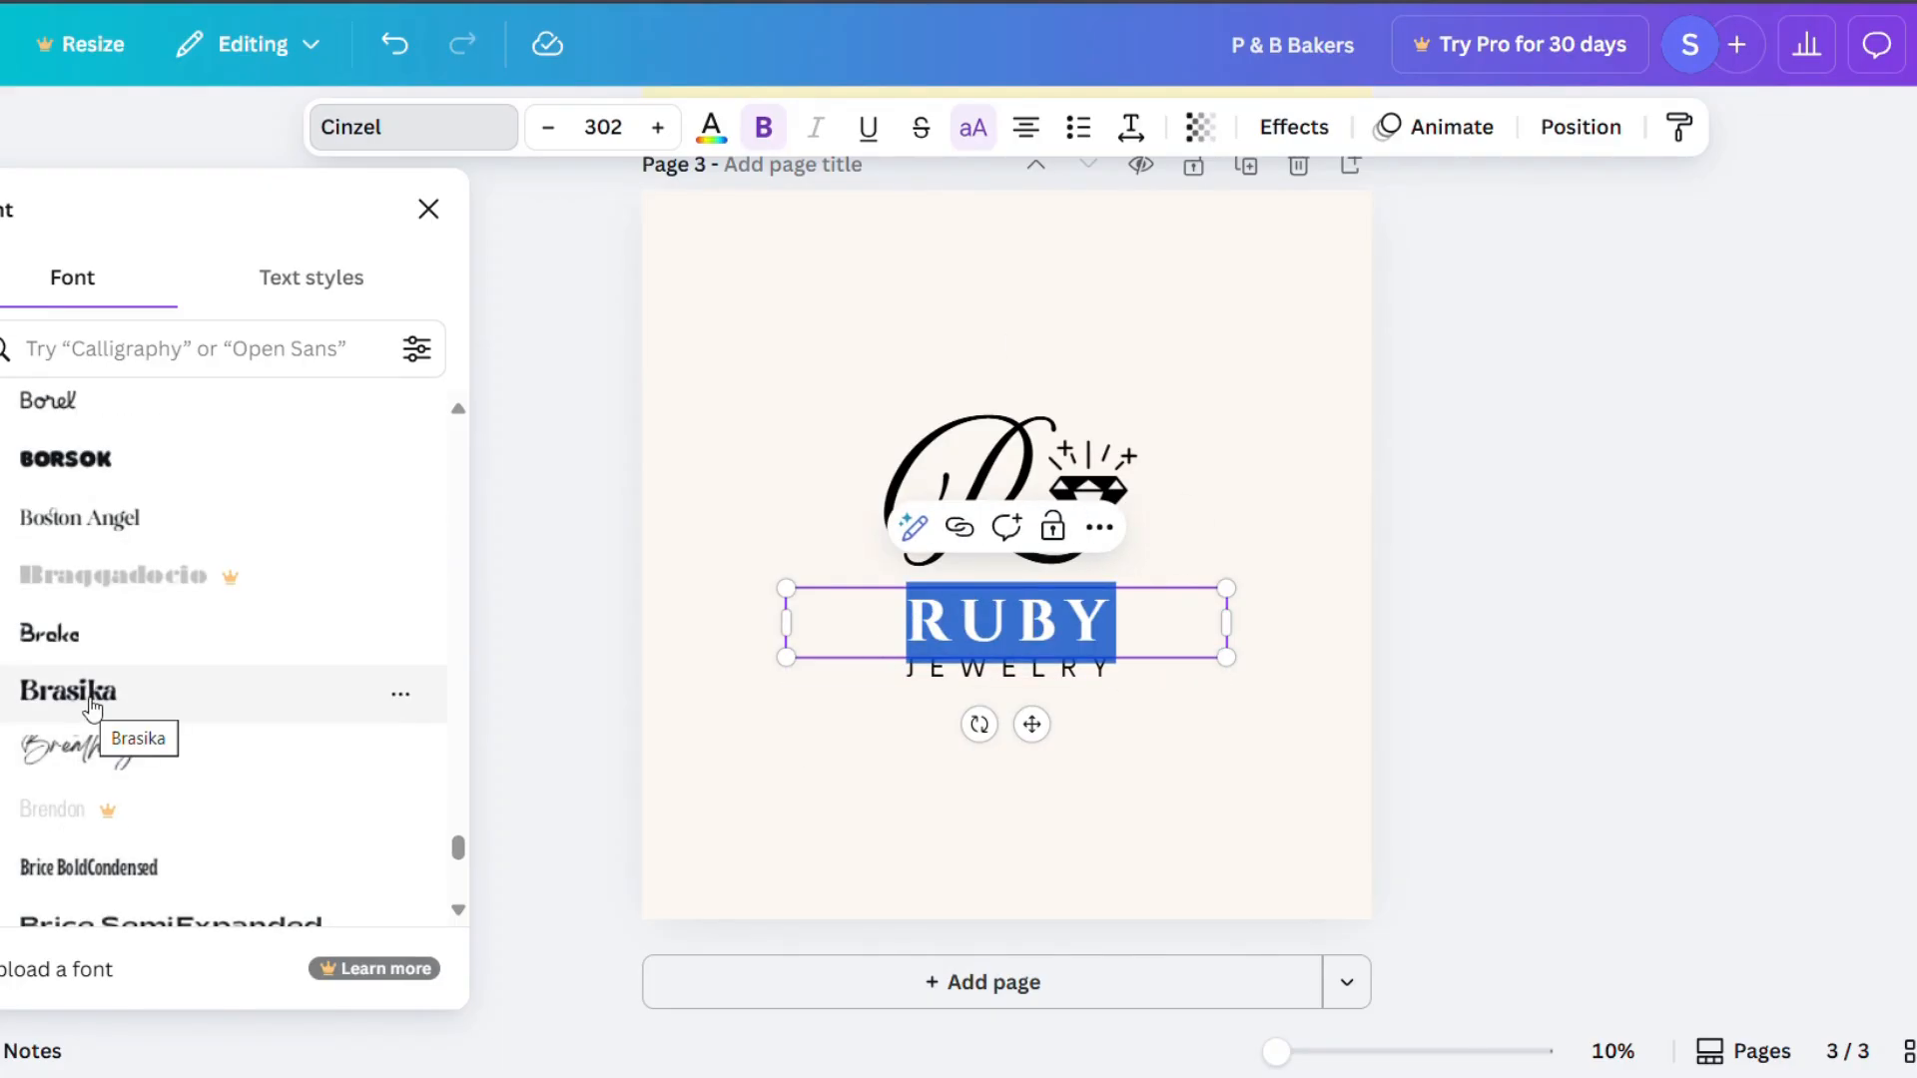
click(88, 708)
Set the font of the JEWELRY line below the heading to Brake.
click(923, 671)
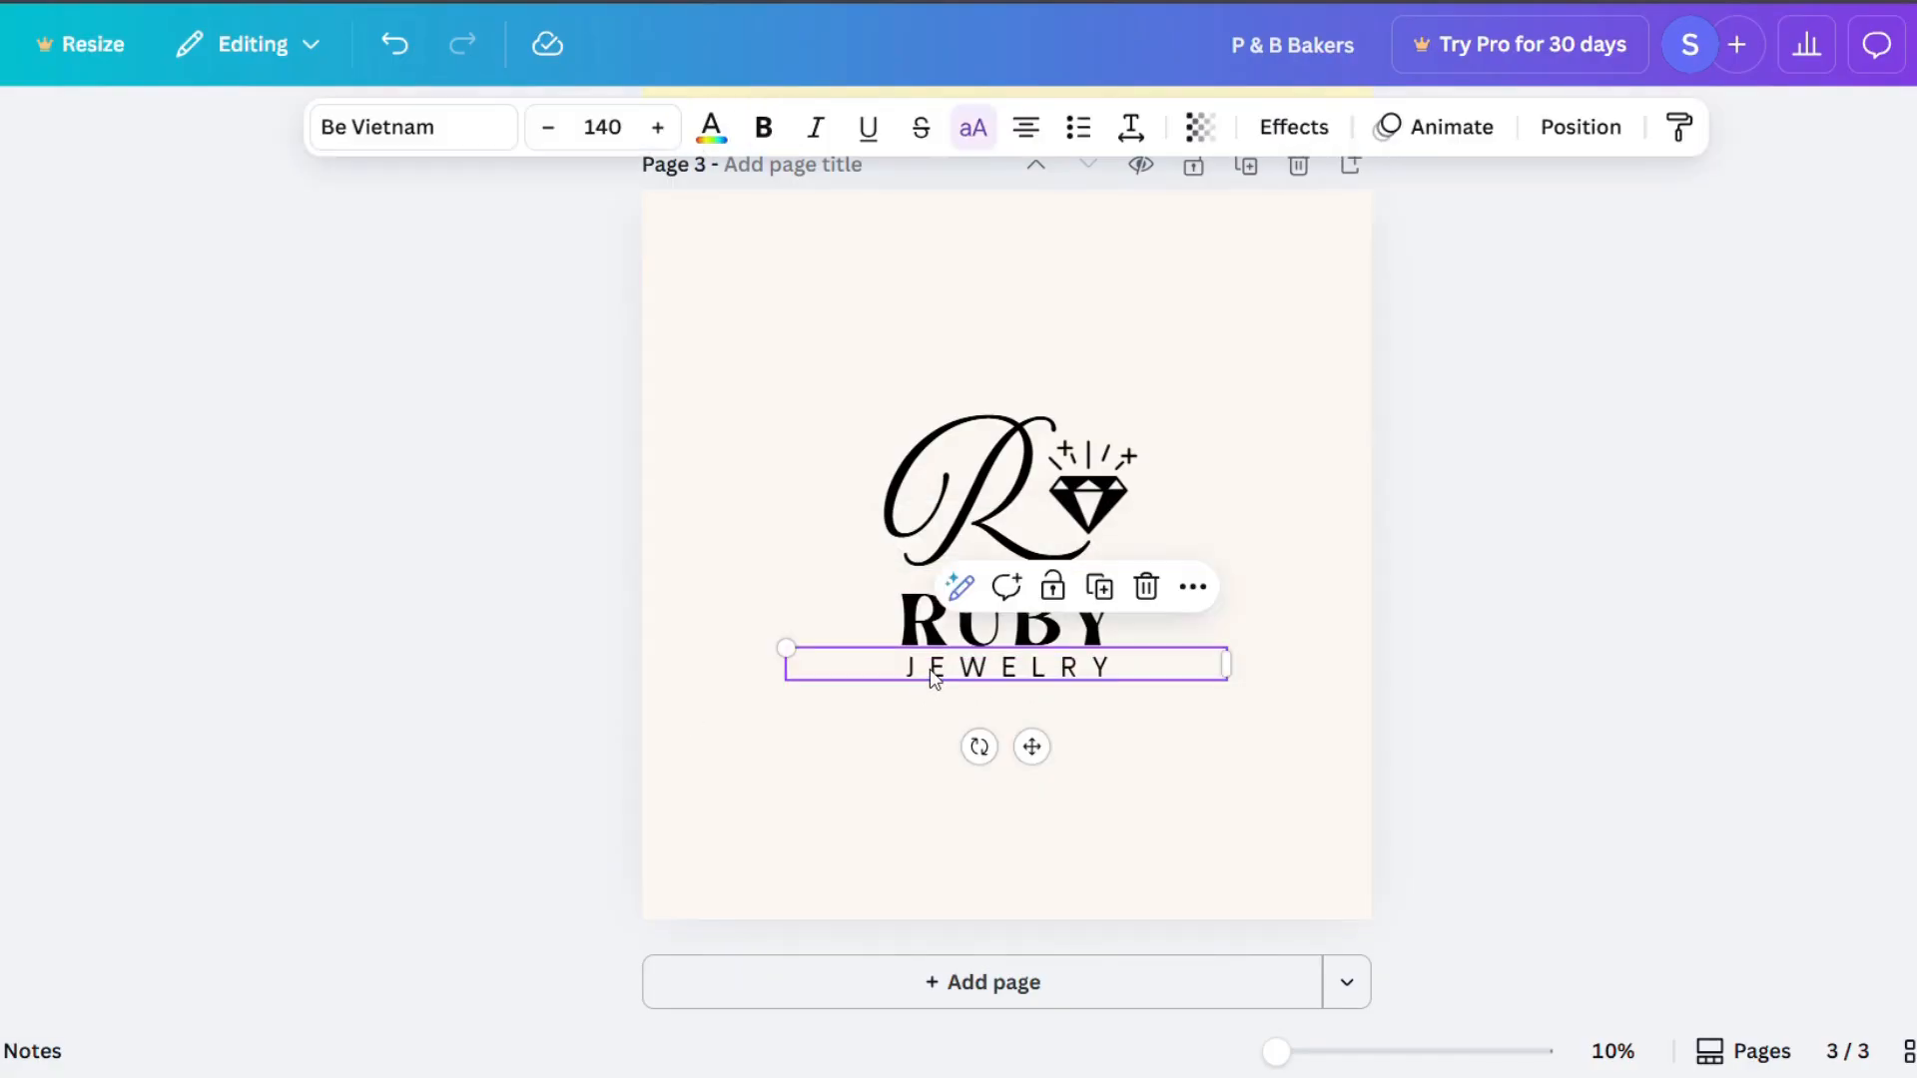
double_click(923, 666)
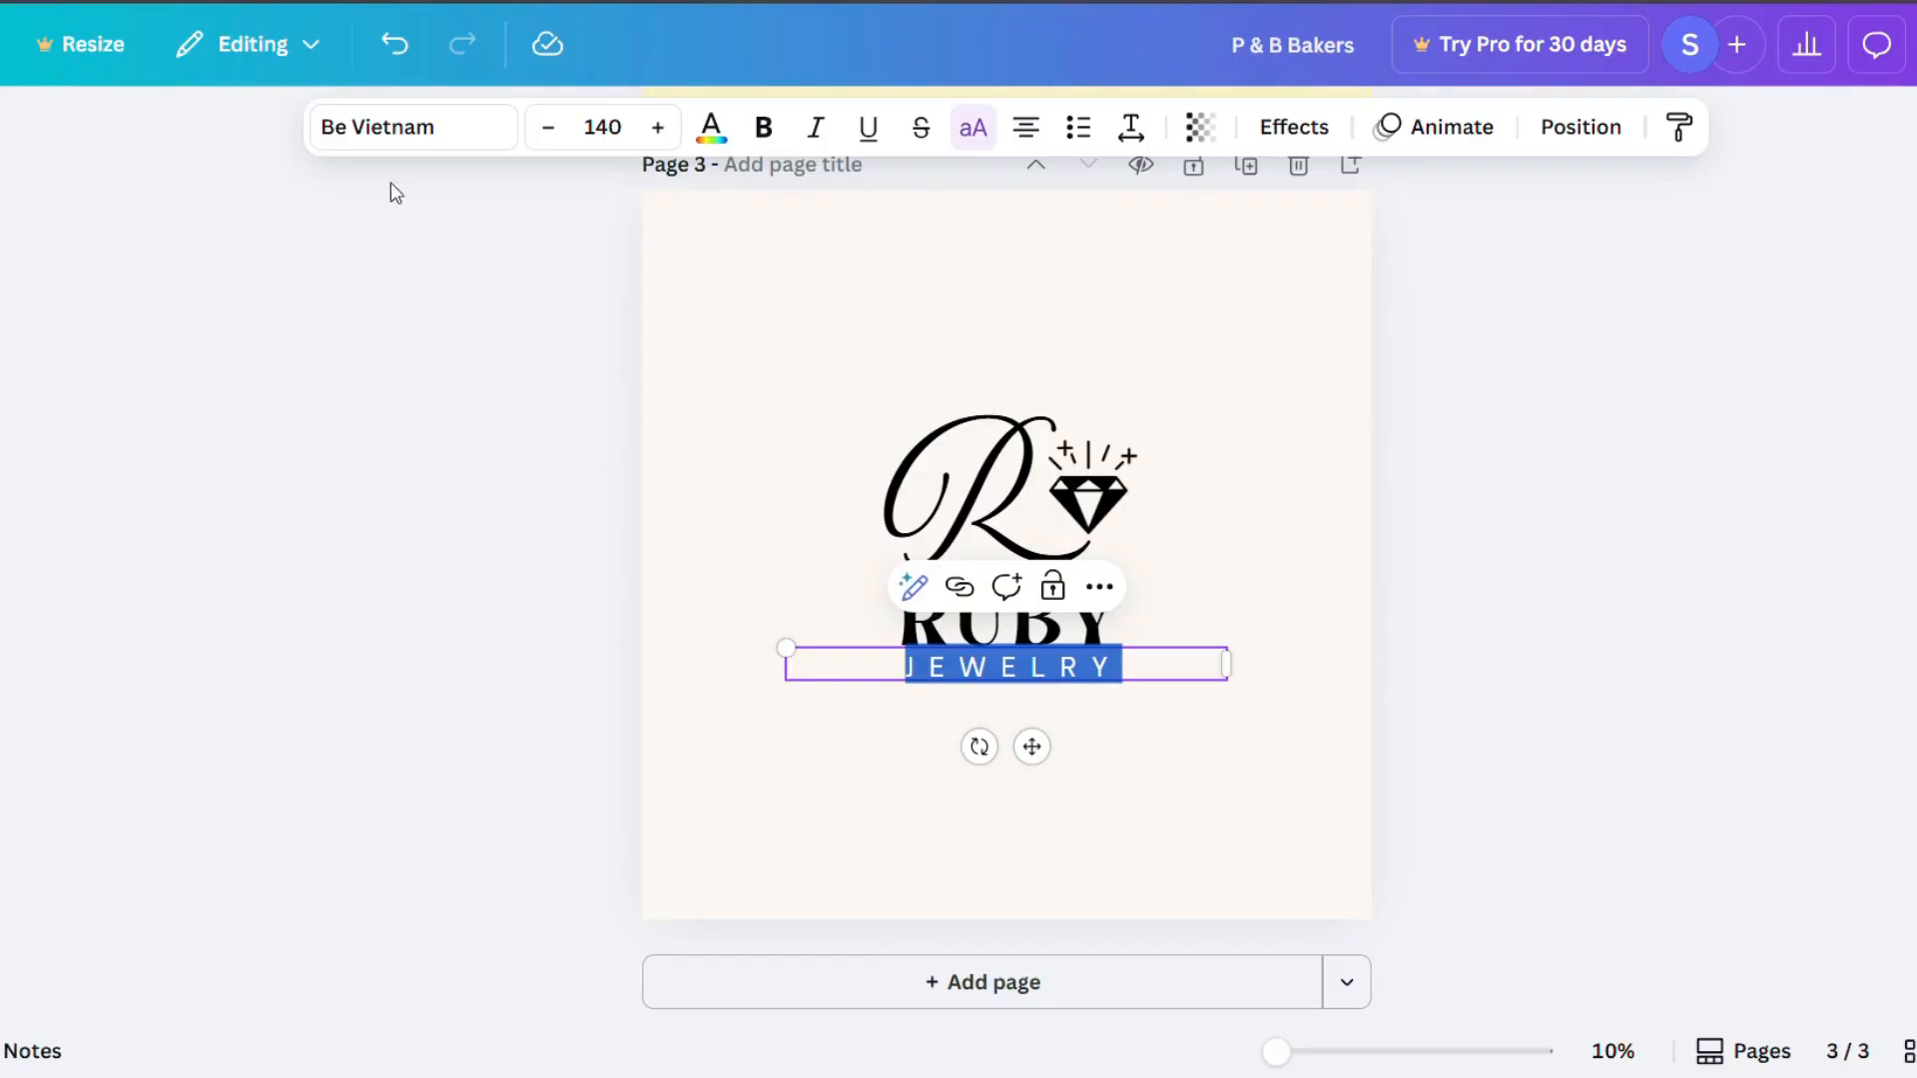
click(399, 126)
click(72, 643)
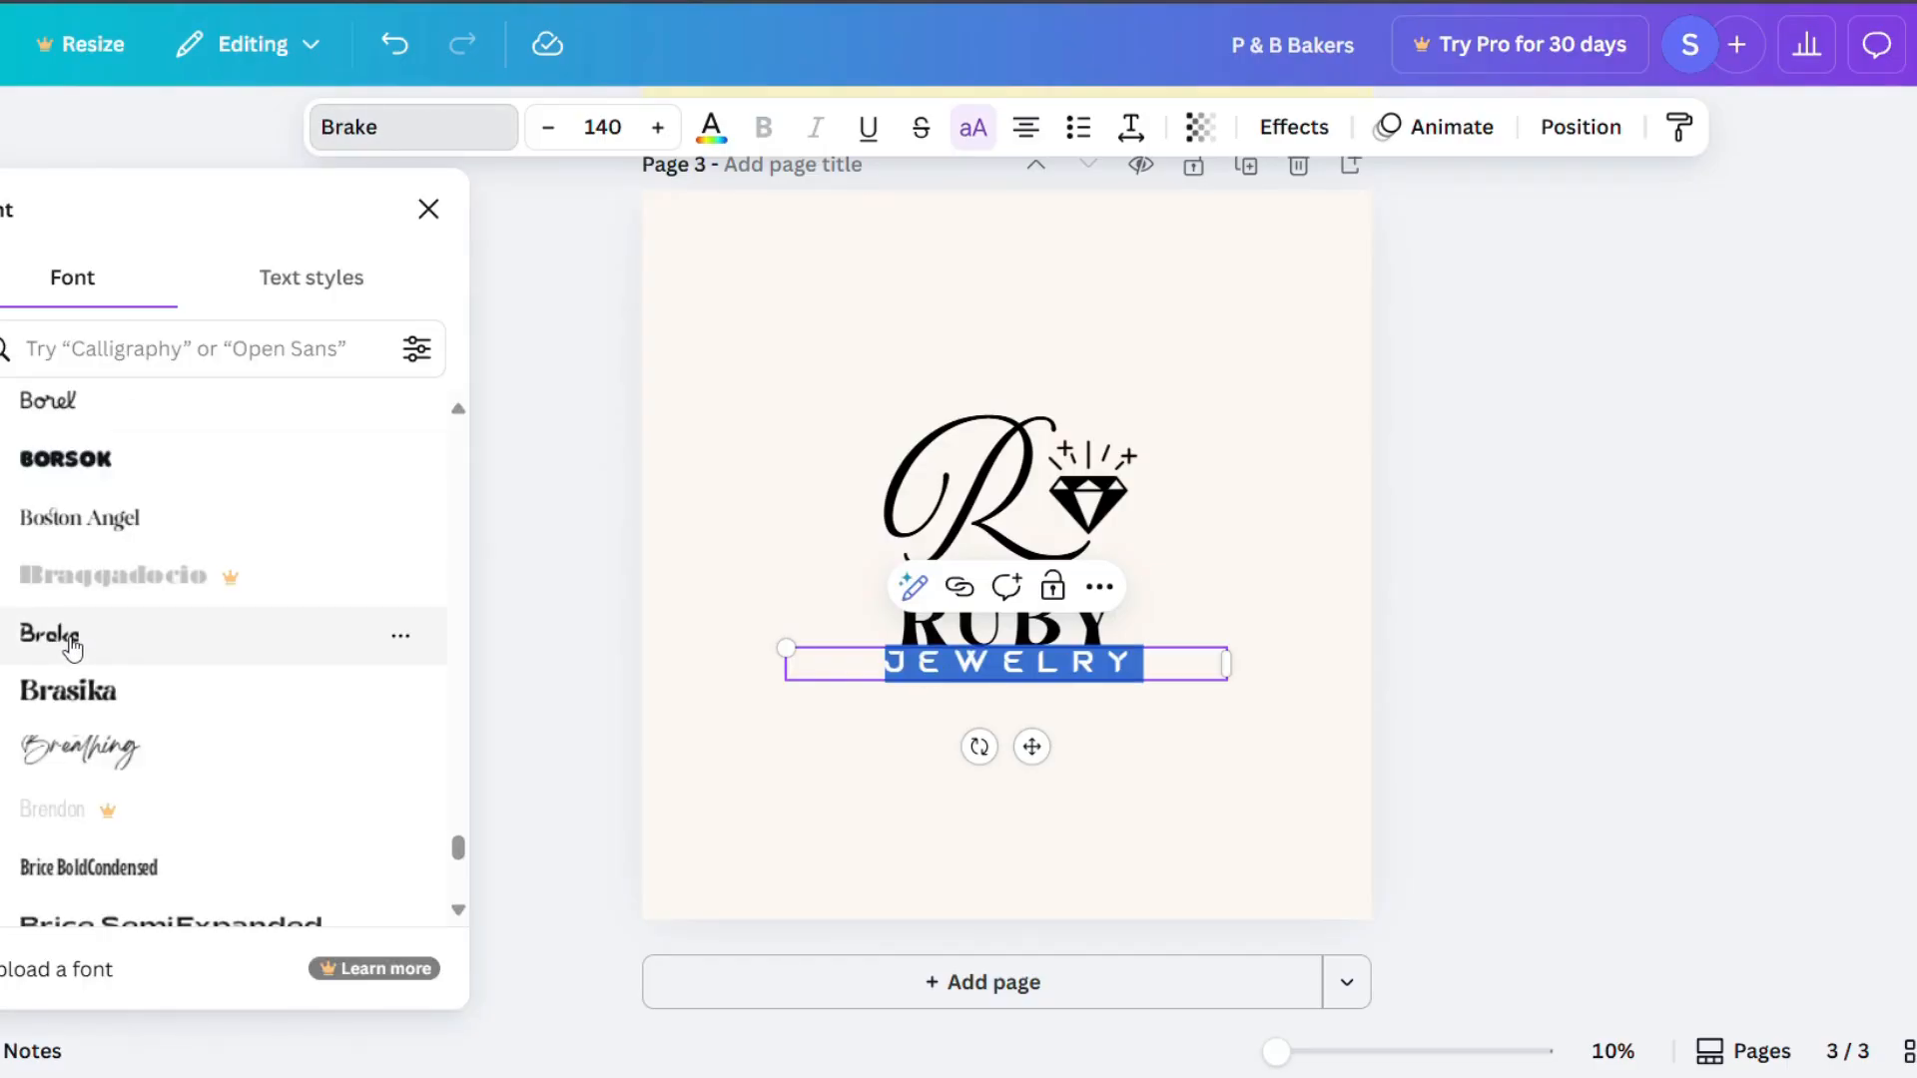
click(1245, 530)
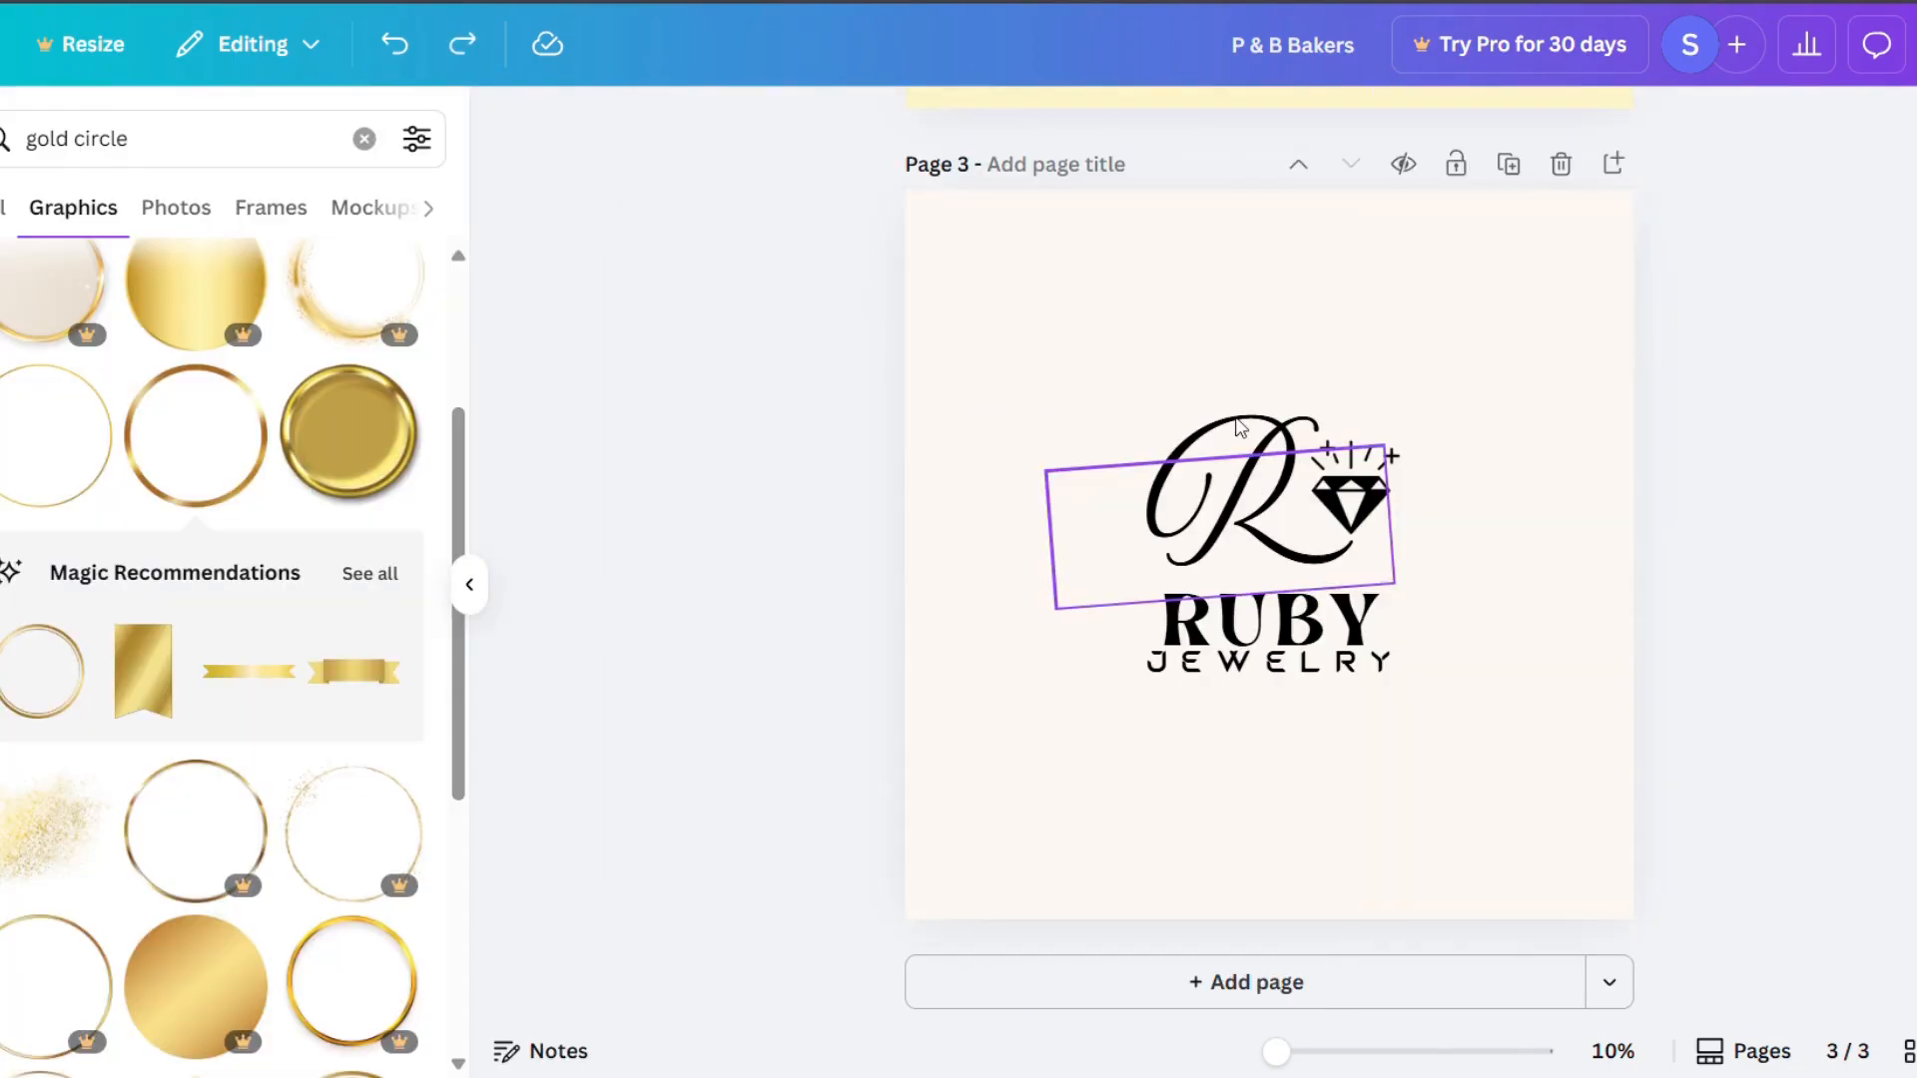
Group the R monogram, the diamond graphic and the RUBY and JEWELRY text lines on page 3.
click(1243, 440)
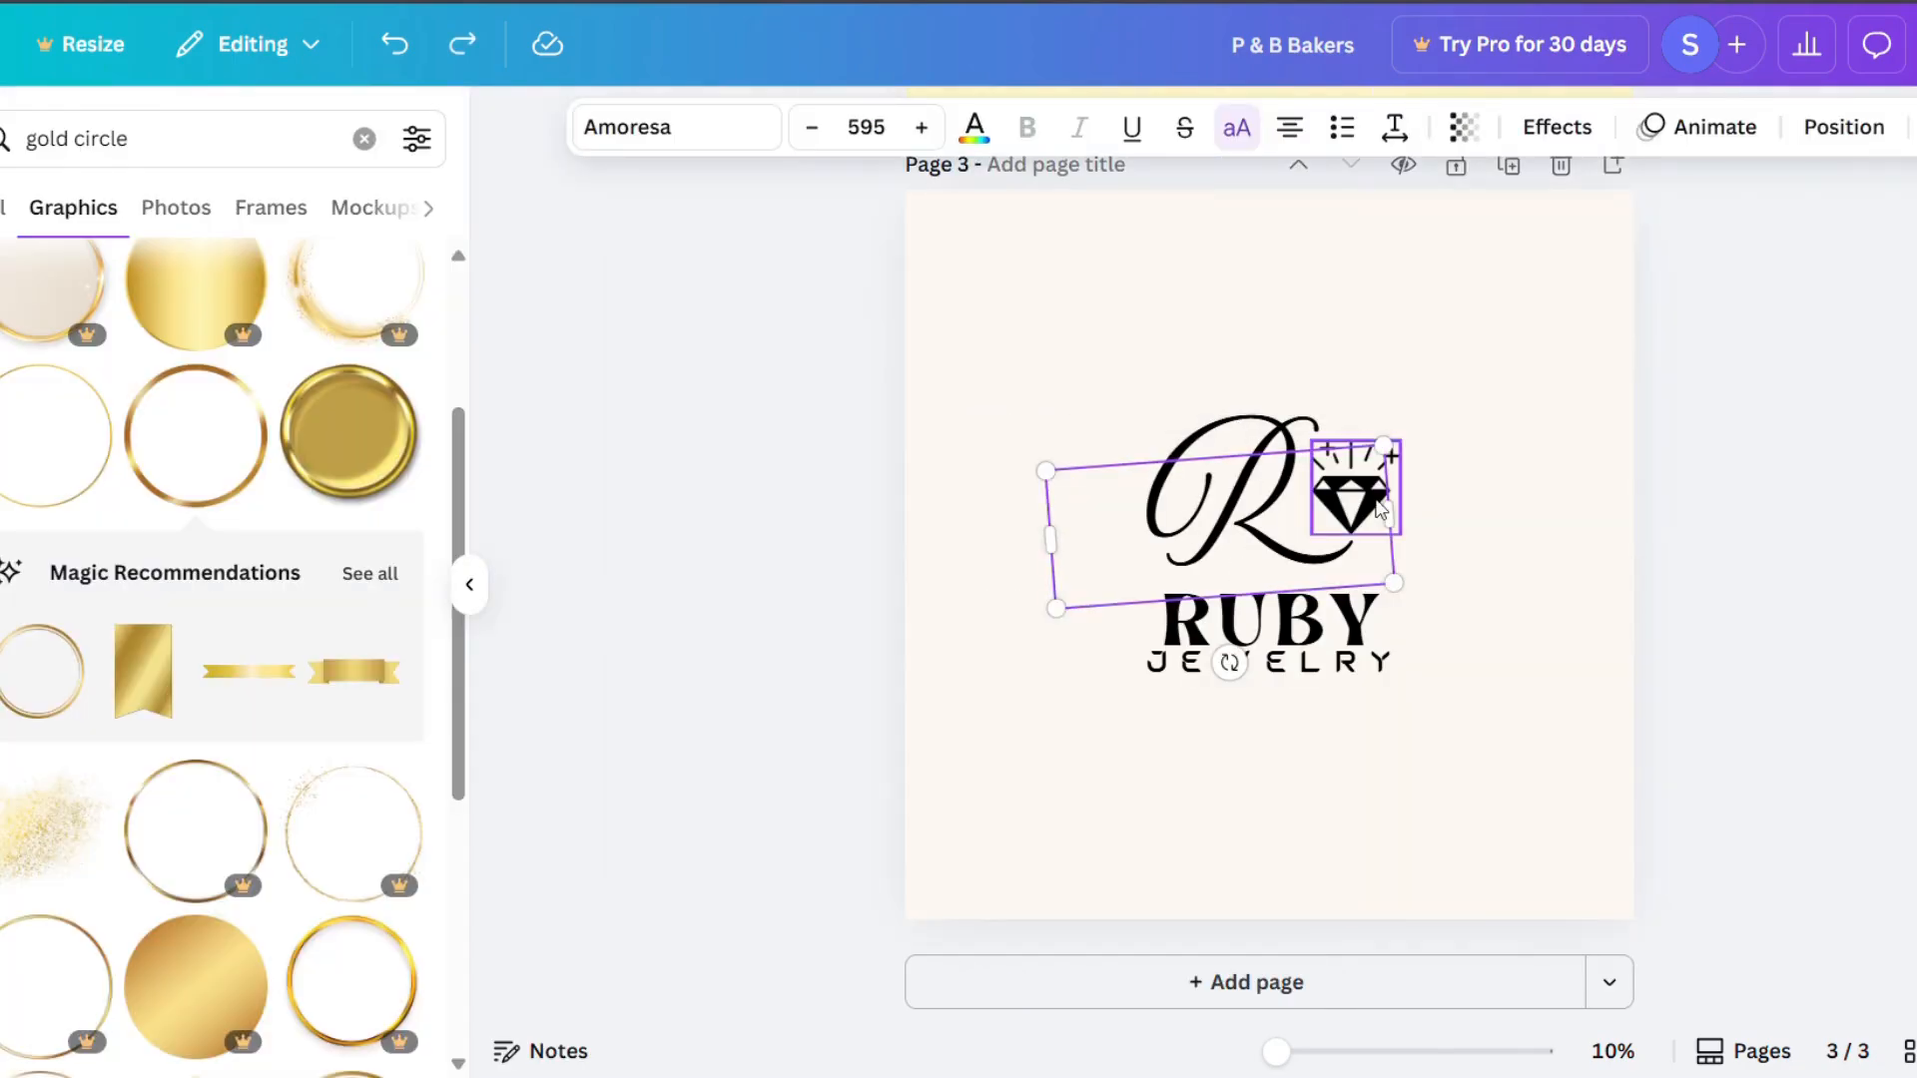
shift+click(1309, 624)
shift+click(1309, 666)
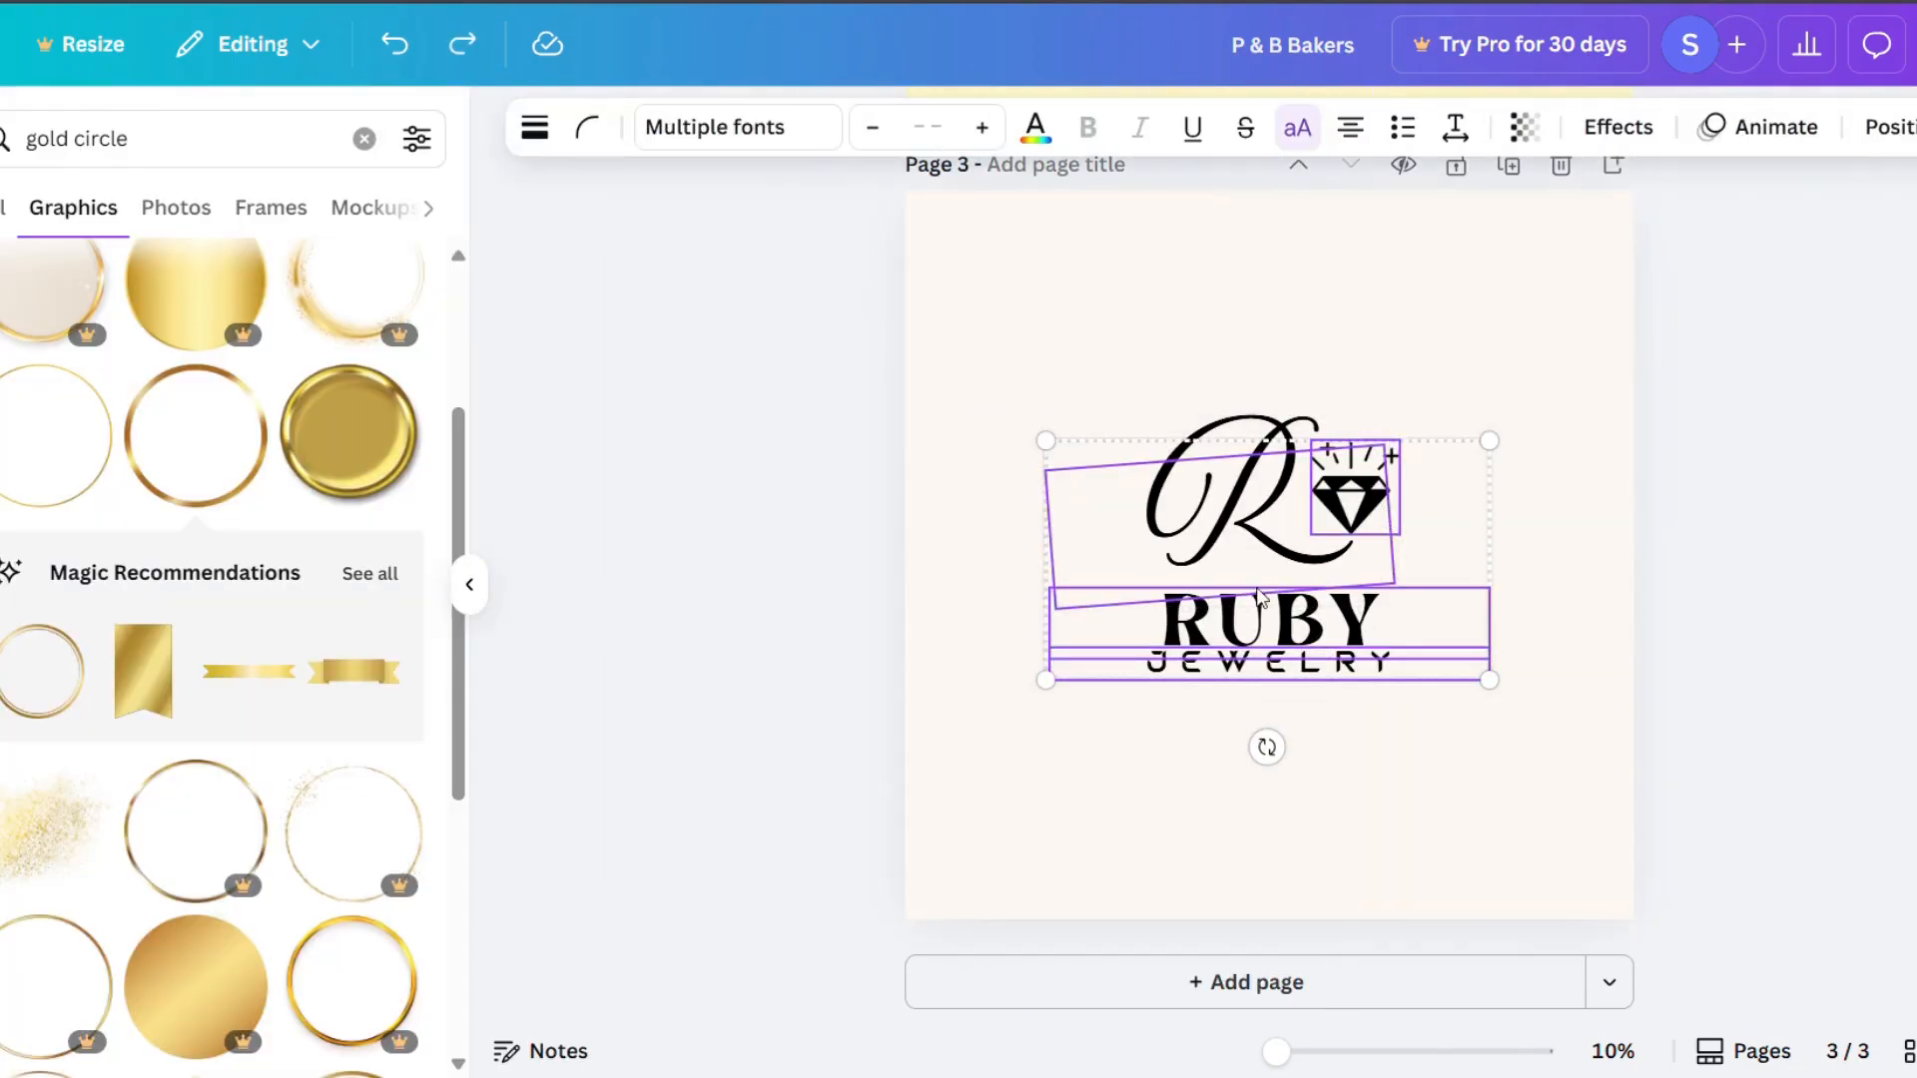
click(1193, 382)
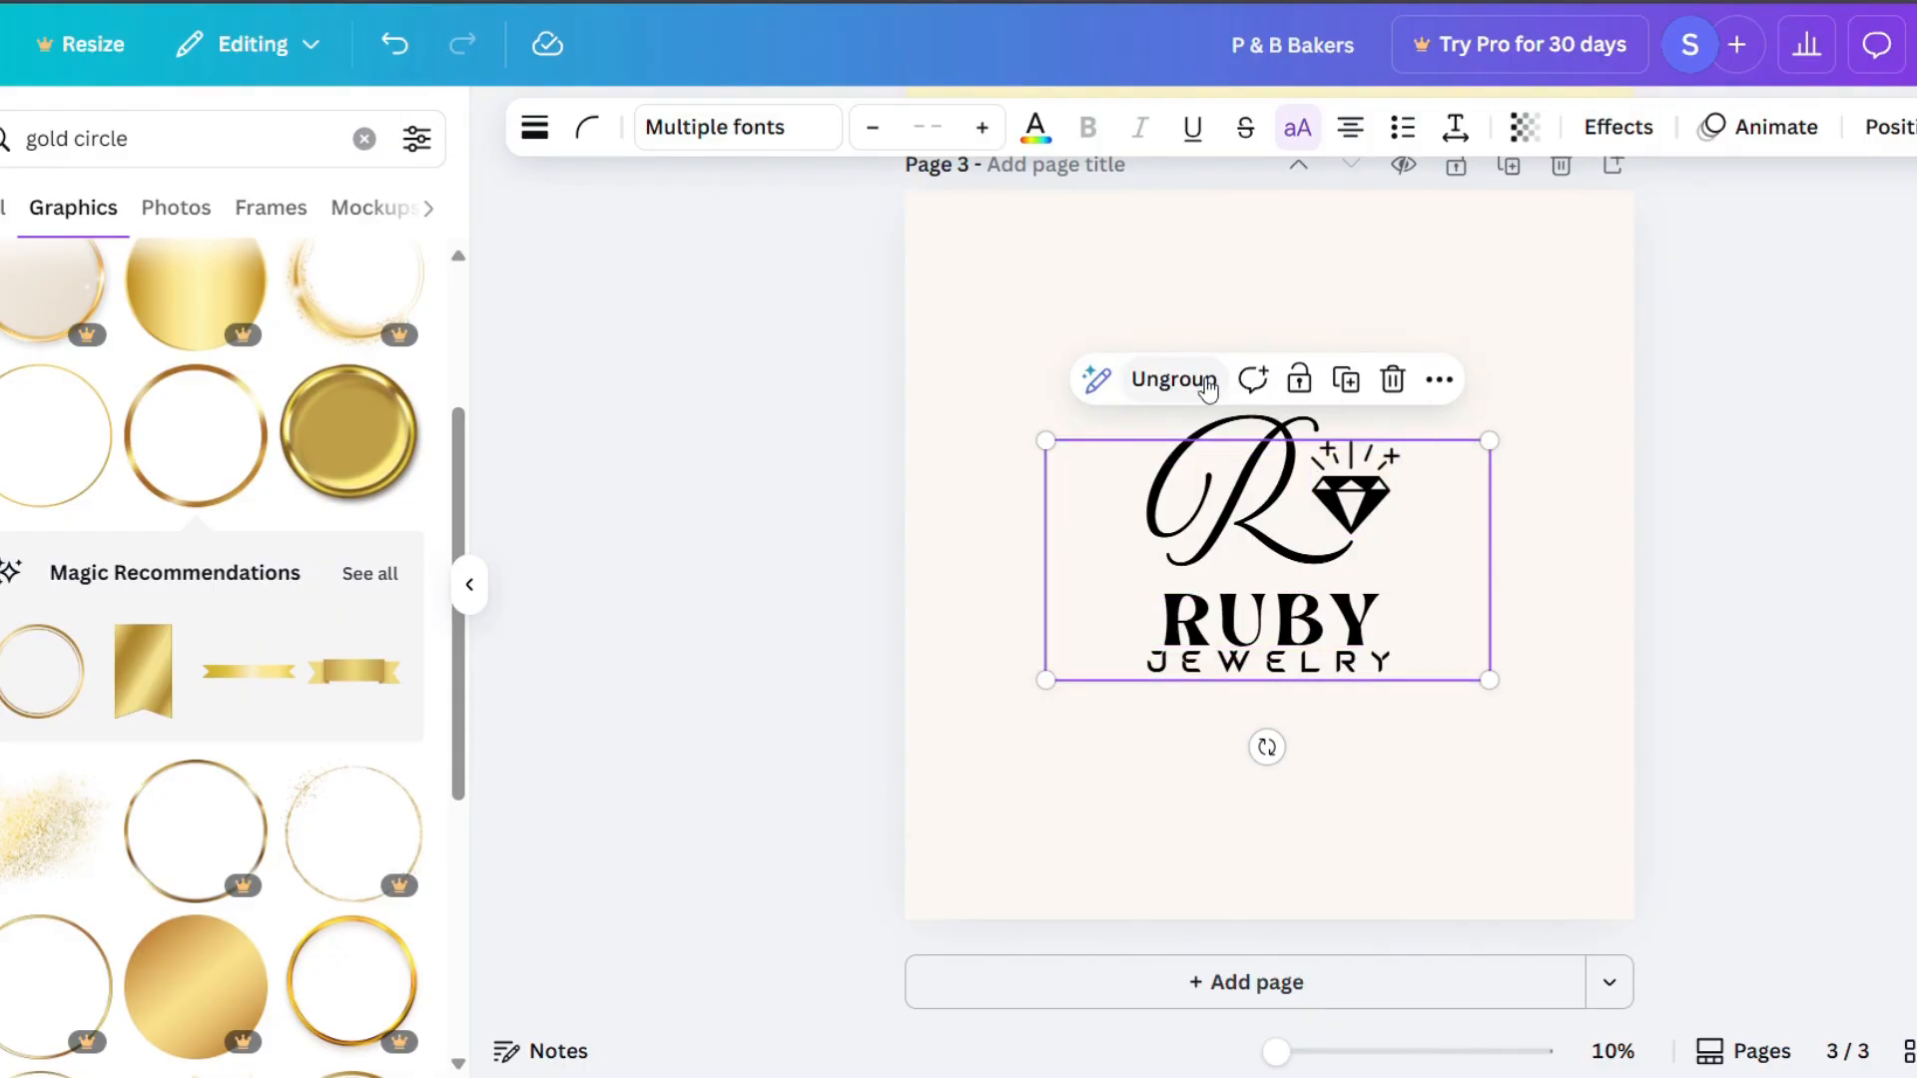
click(1574, 470)
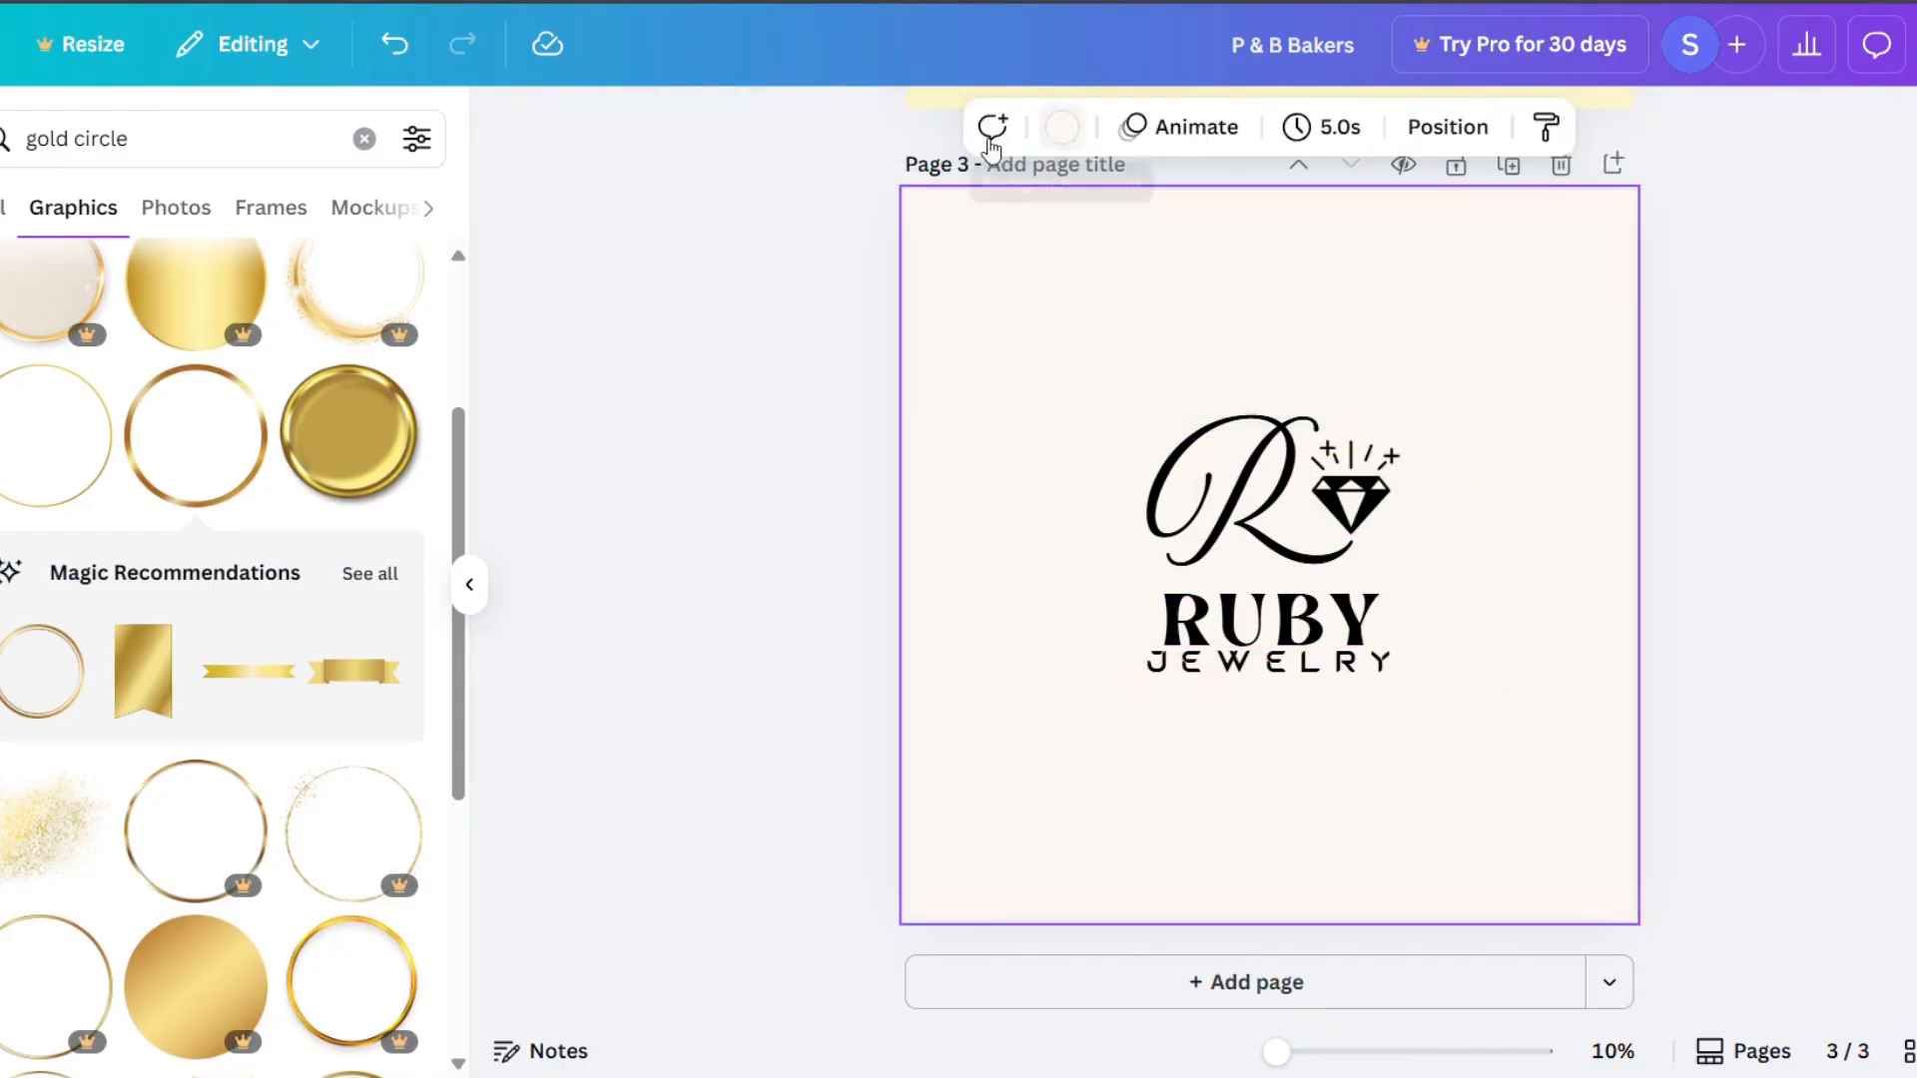
Add the plain gold-brown ring from the gold circle graphics around the Ruby Jewelry logo.
scroll(397, 374, up, 3)
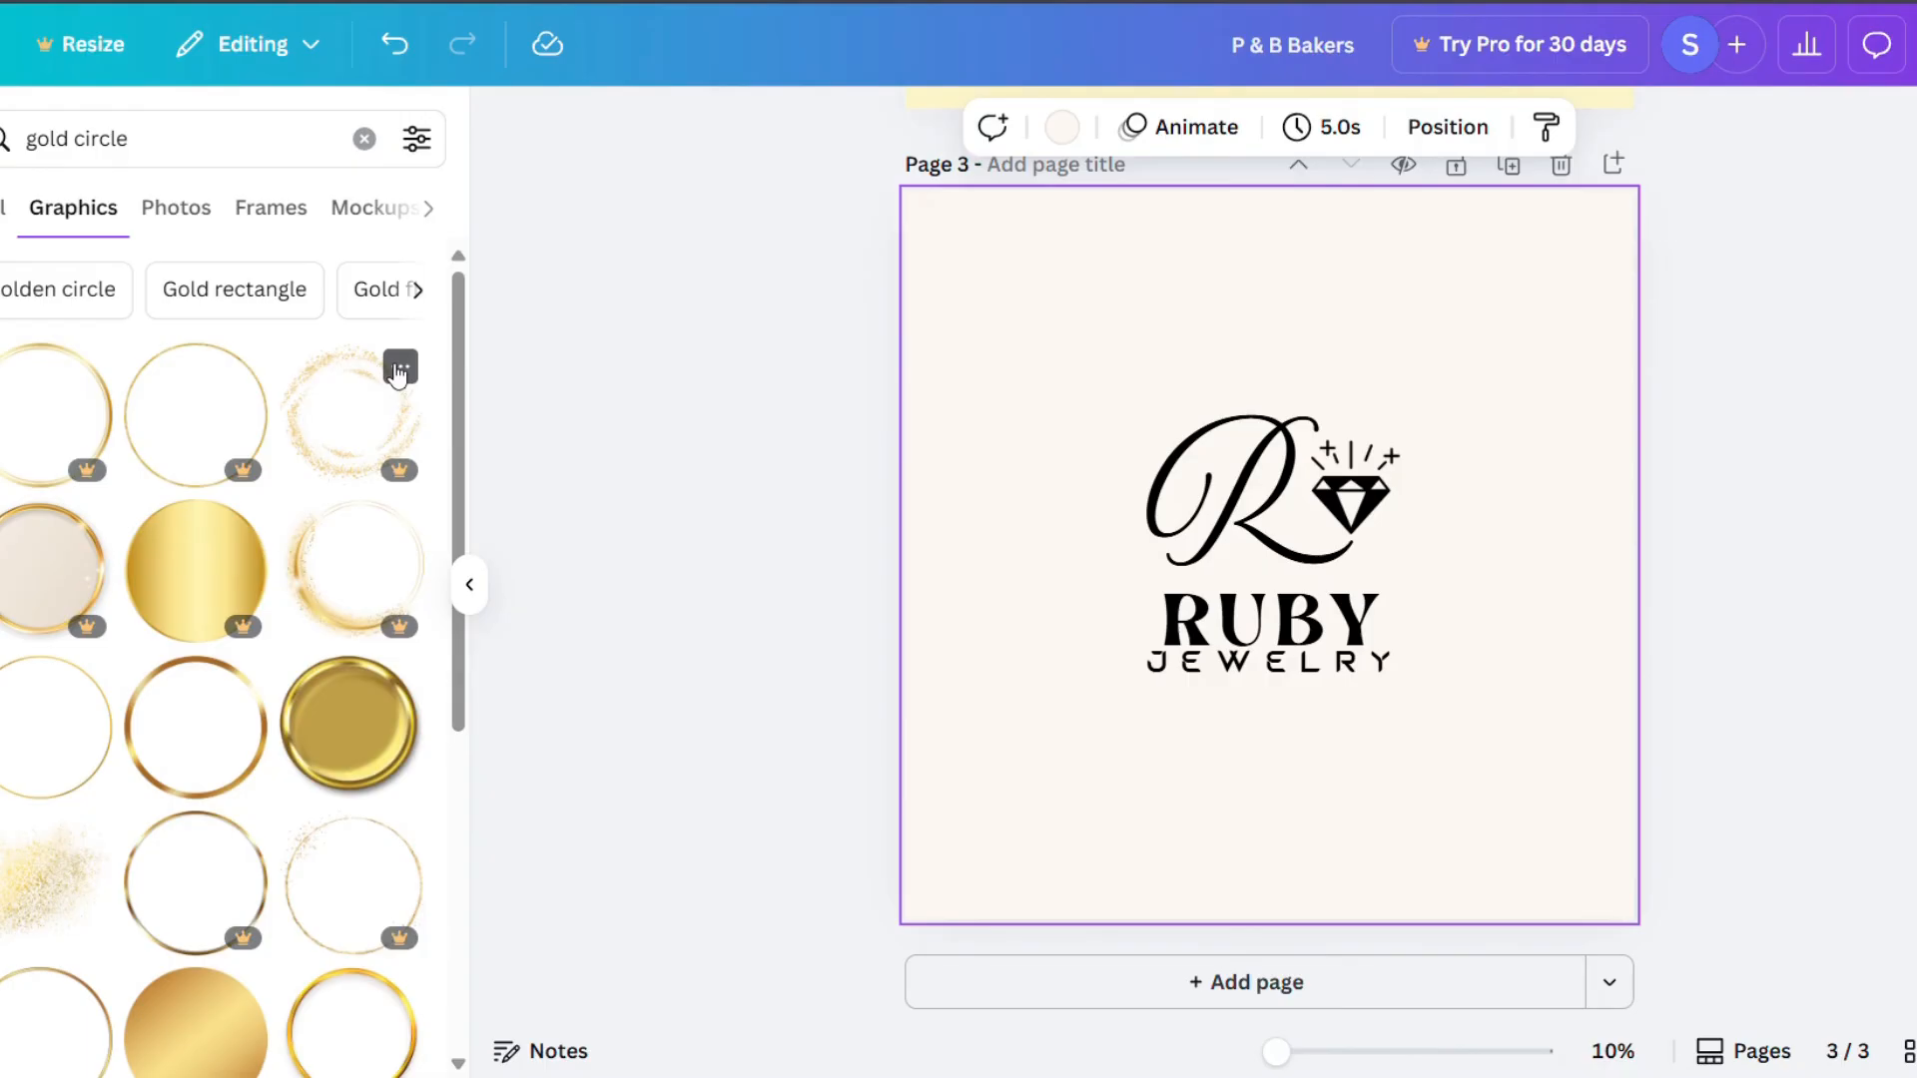
scroll(393, 769, down, 3)
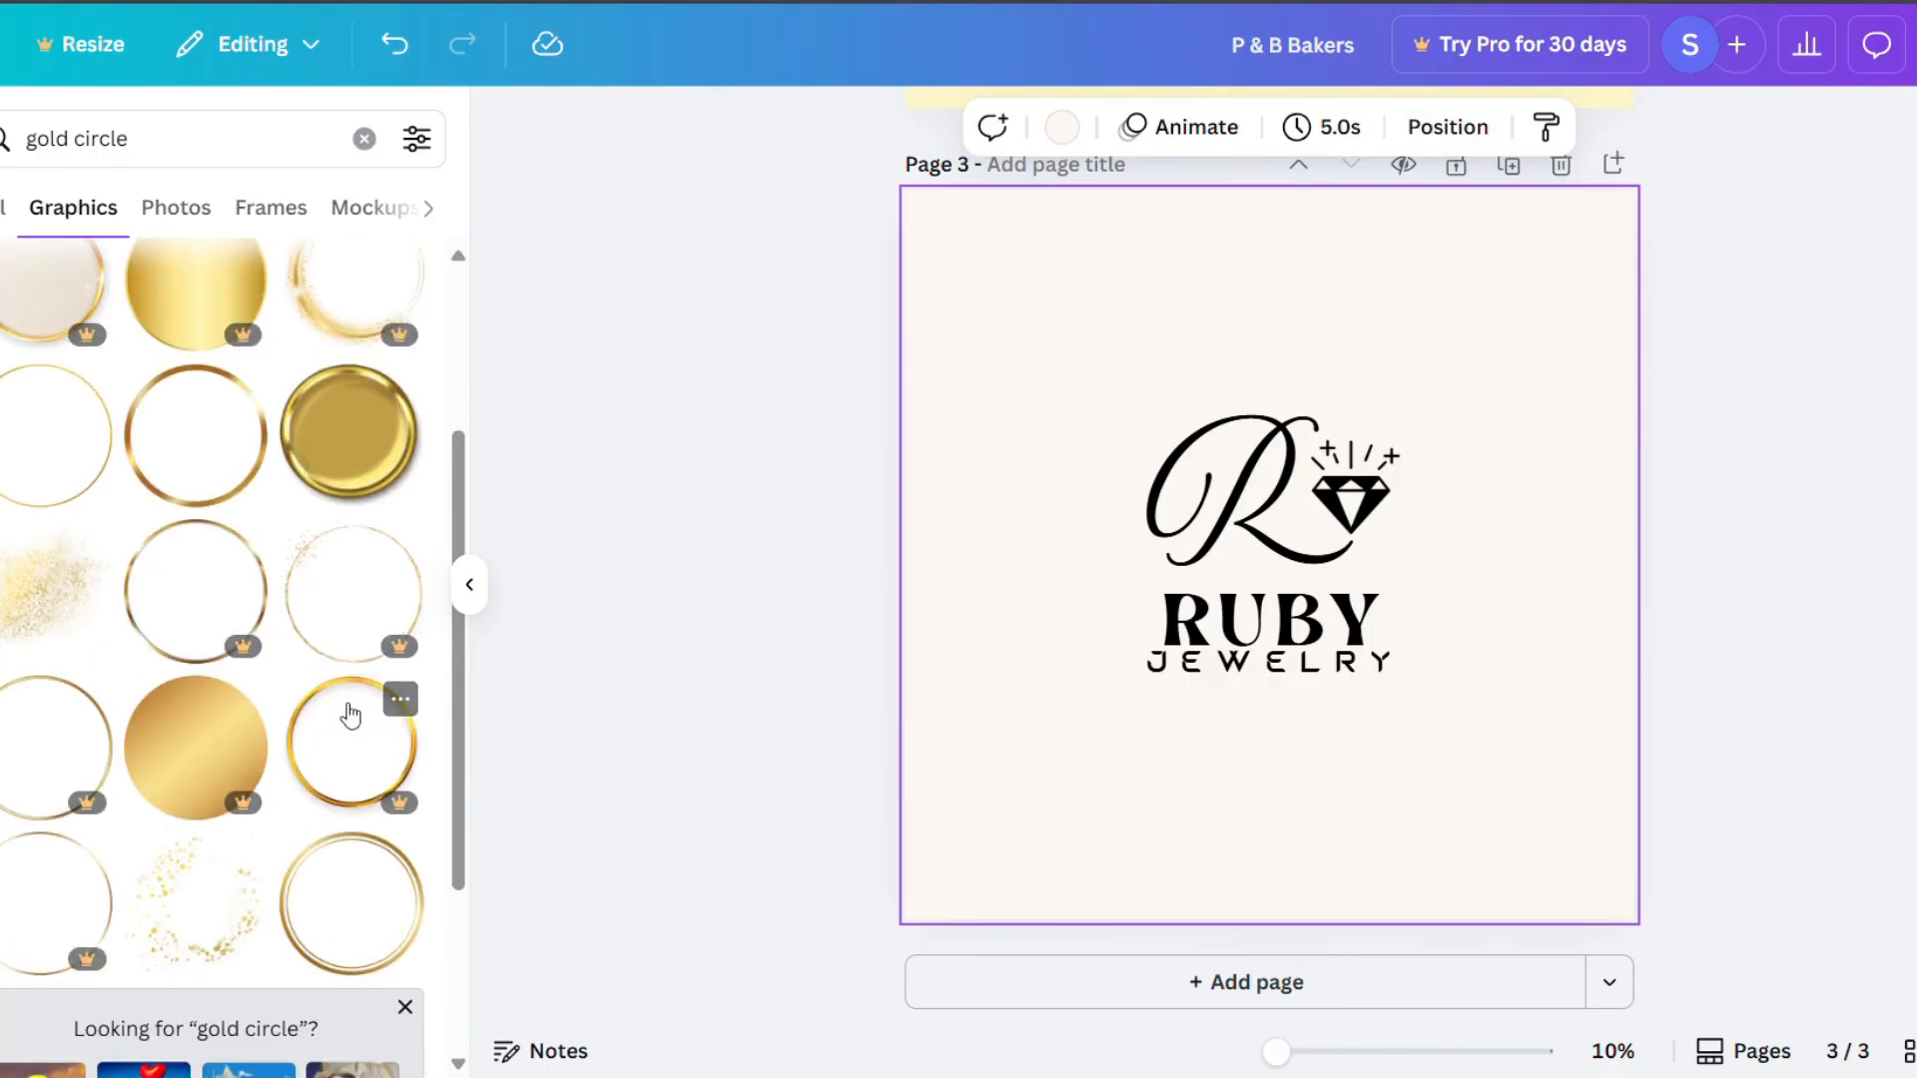
scroll(208, 491, up, 3)
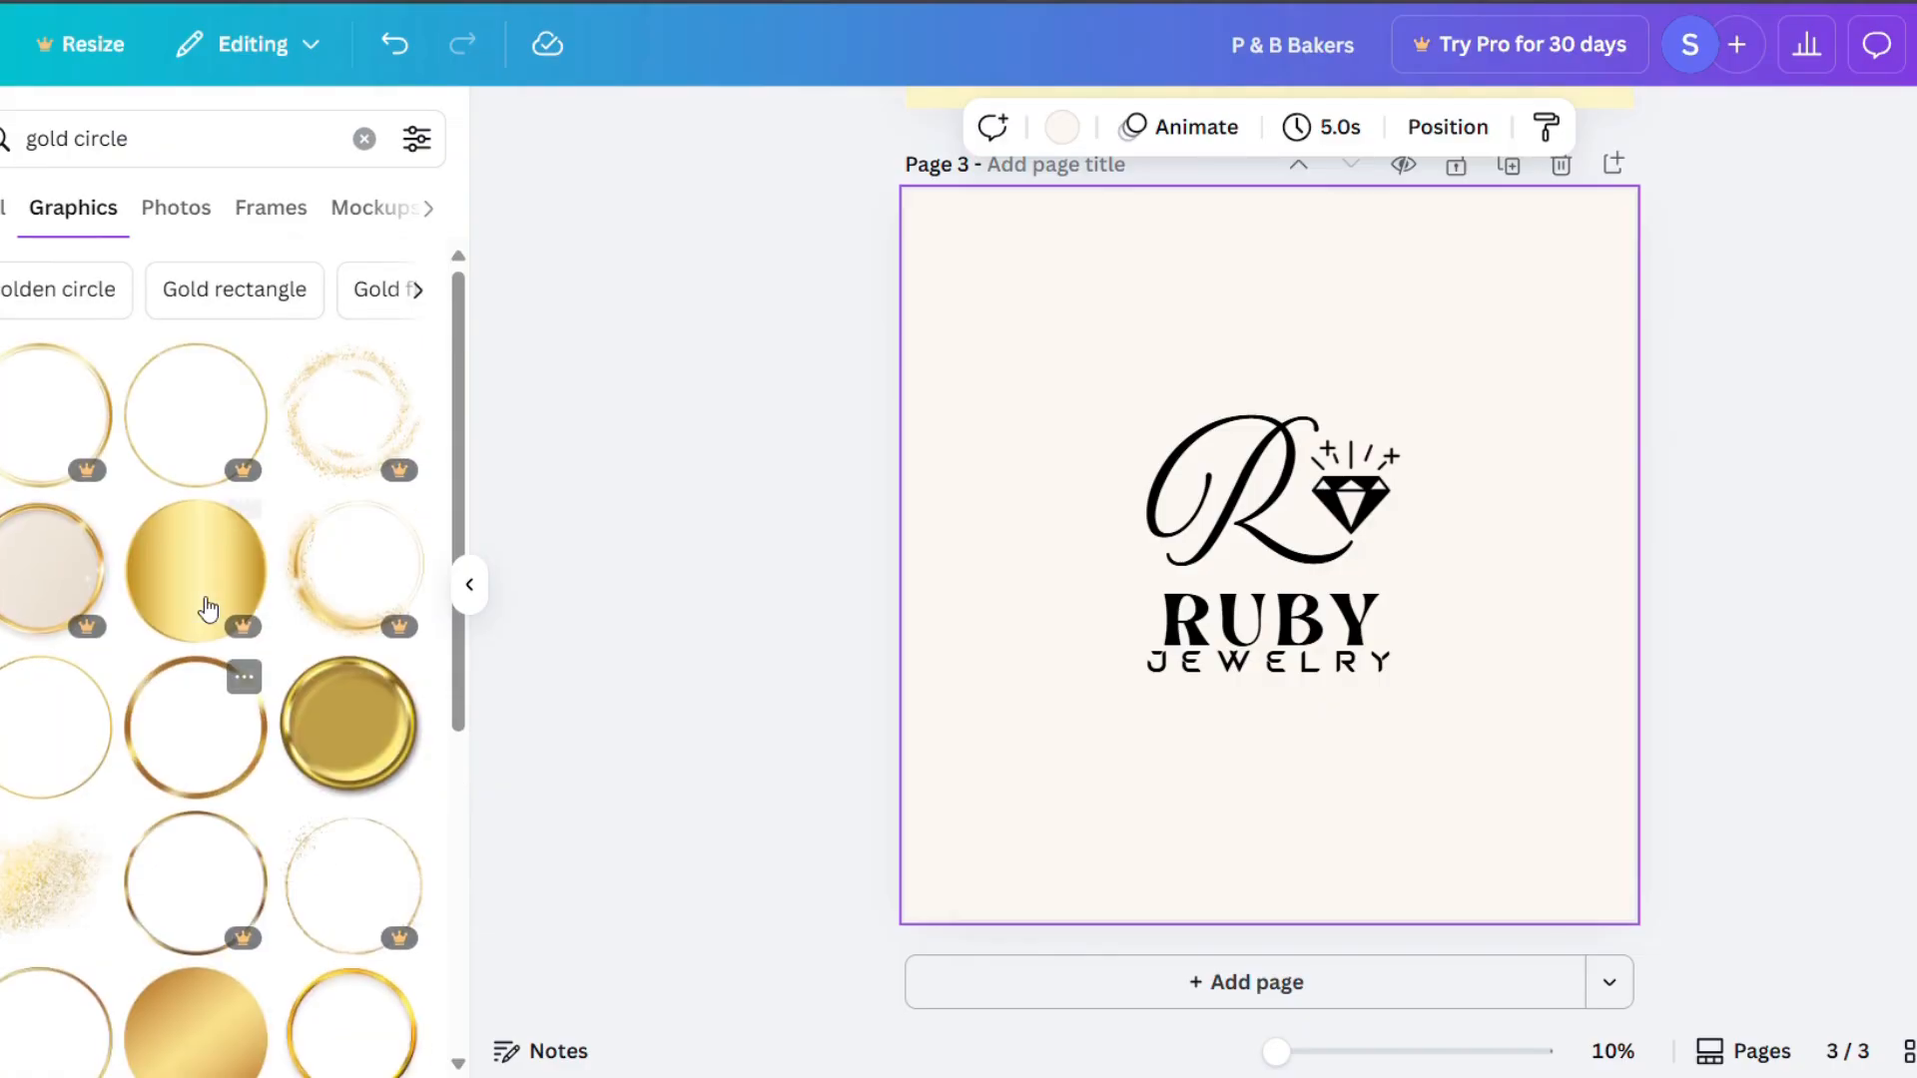
scroll(204, 607, down, 3)
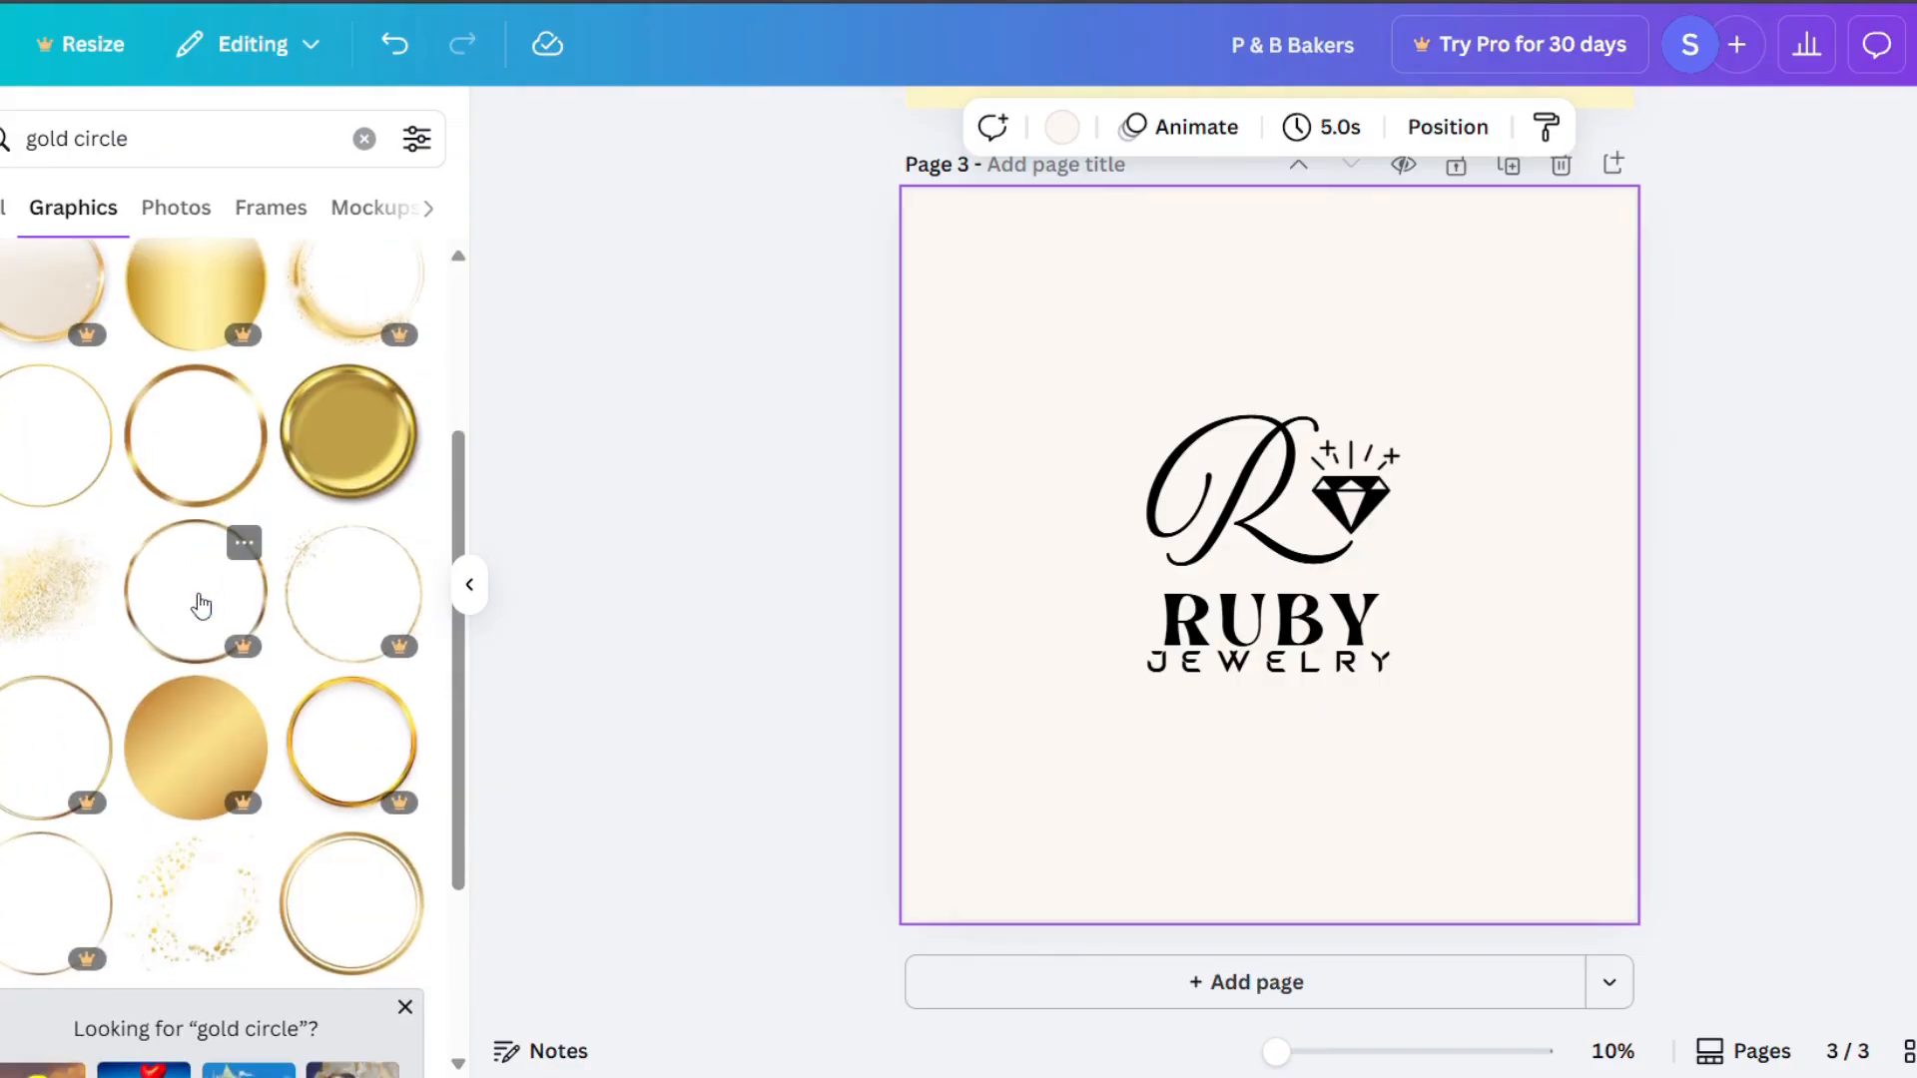
click(221, 445)
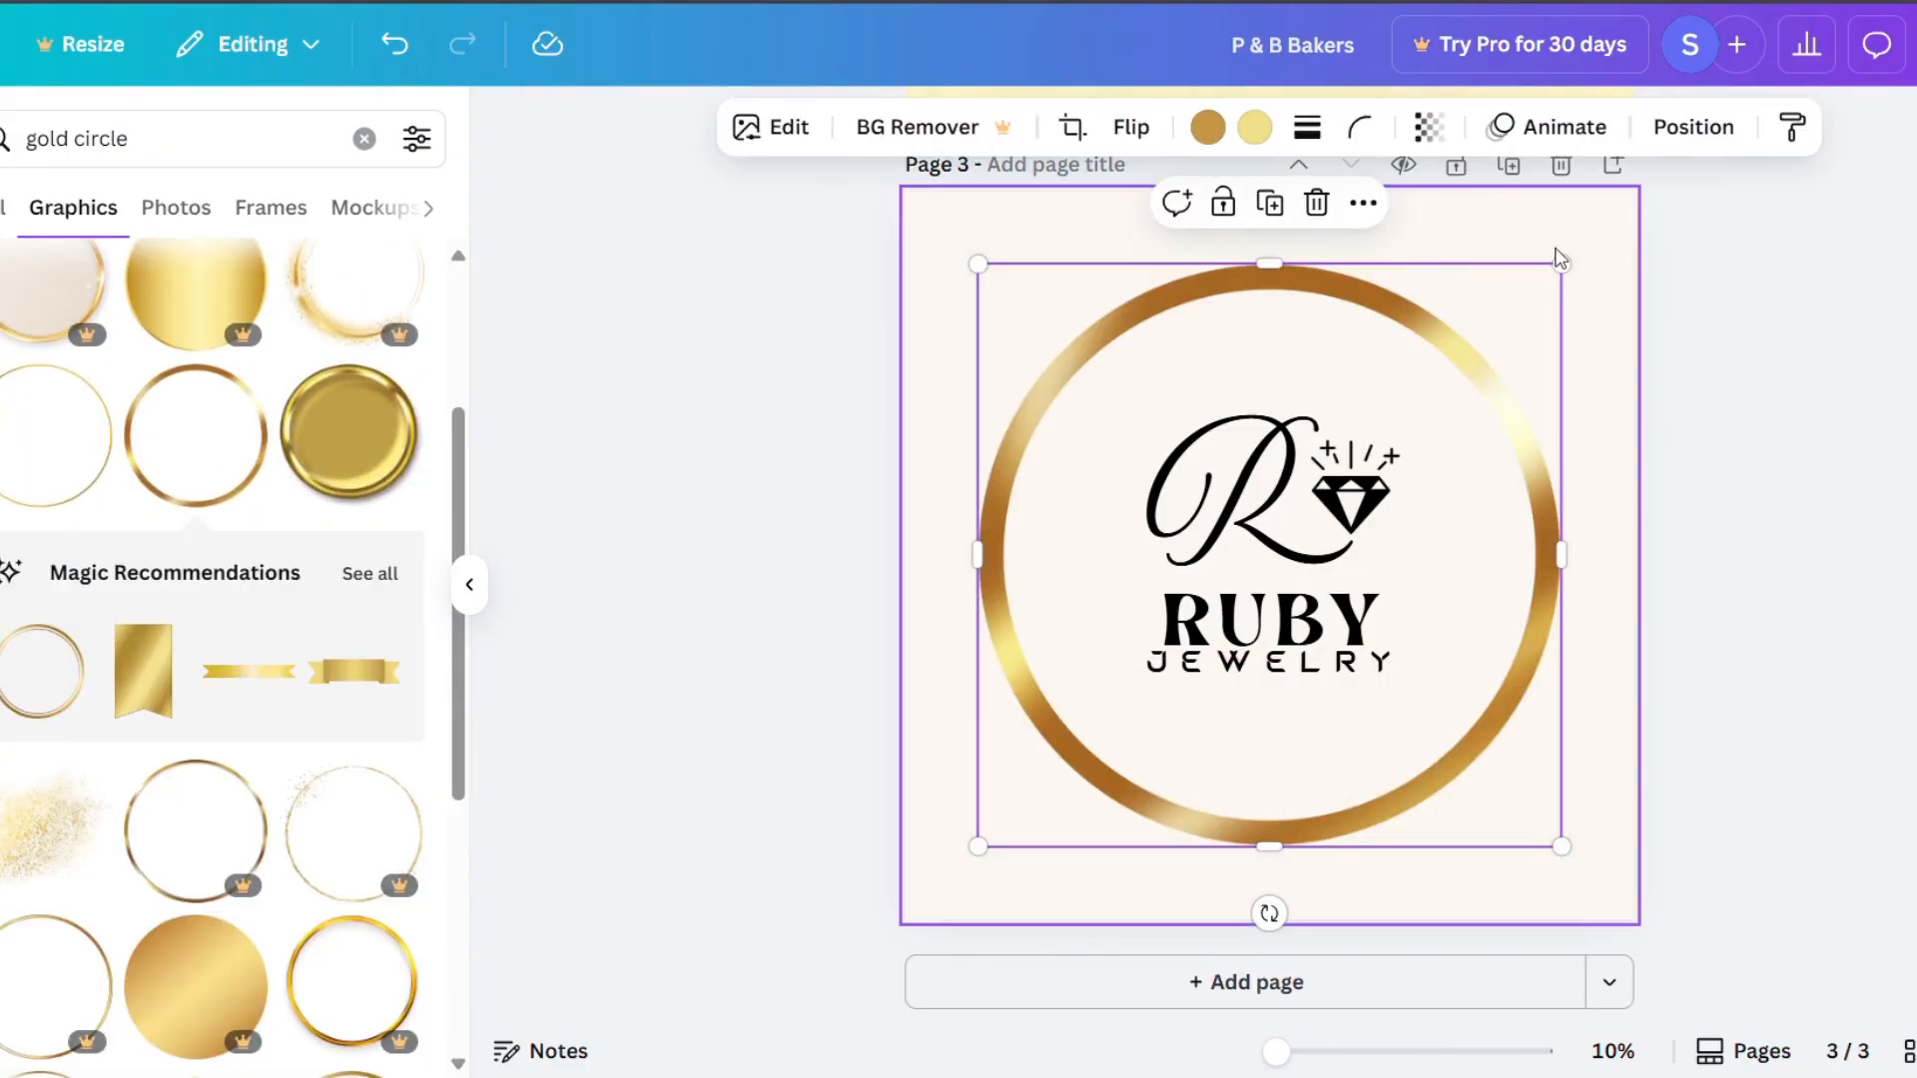
click(1737, 672)
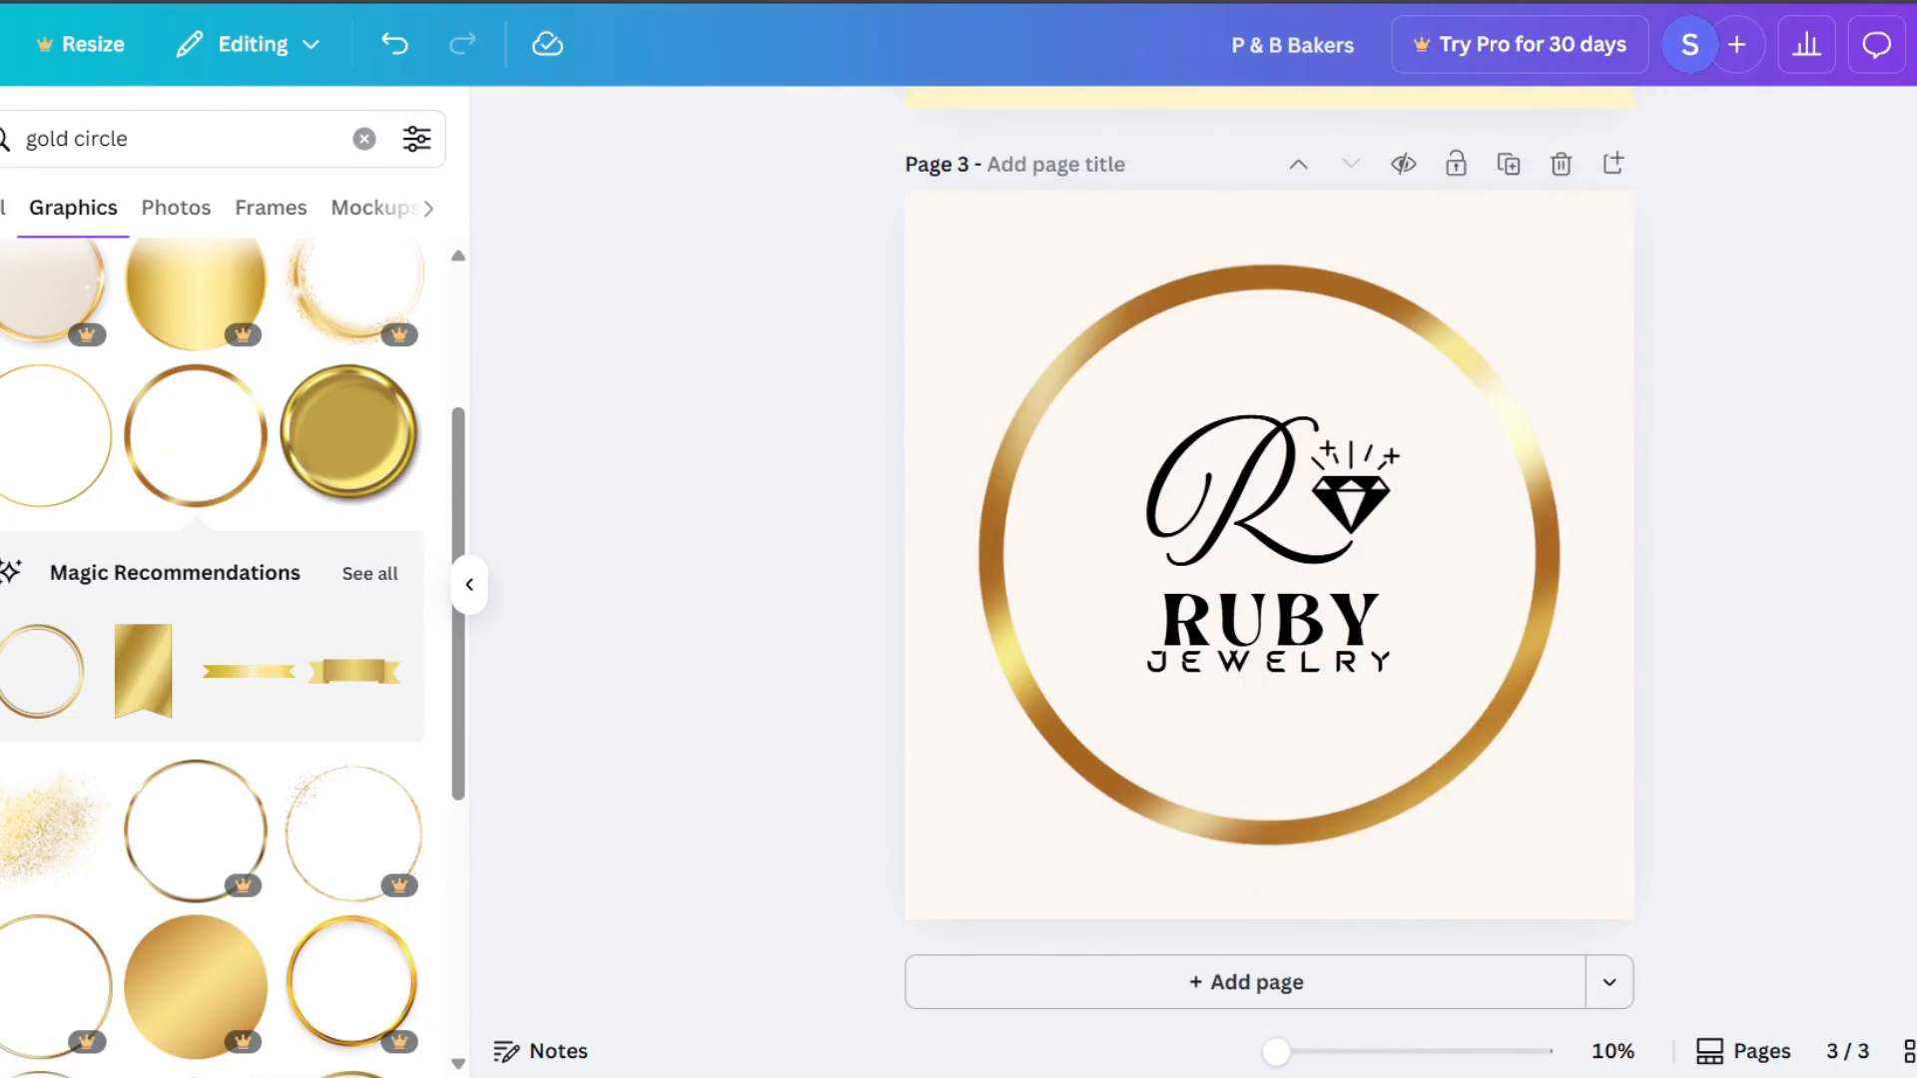
Send the gold ring one layer backward so the logo group is in front of it.
click(1262, 512)
right_click(1413, 372)
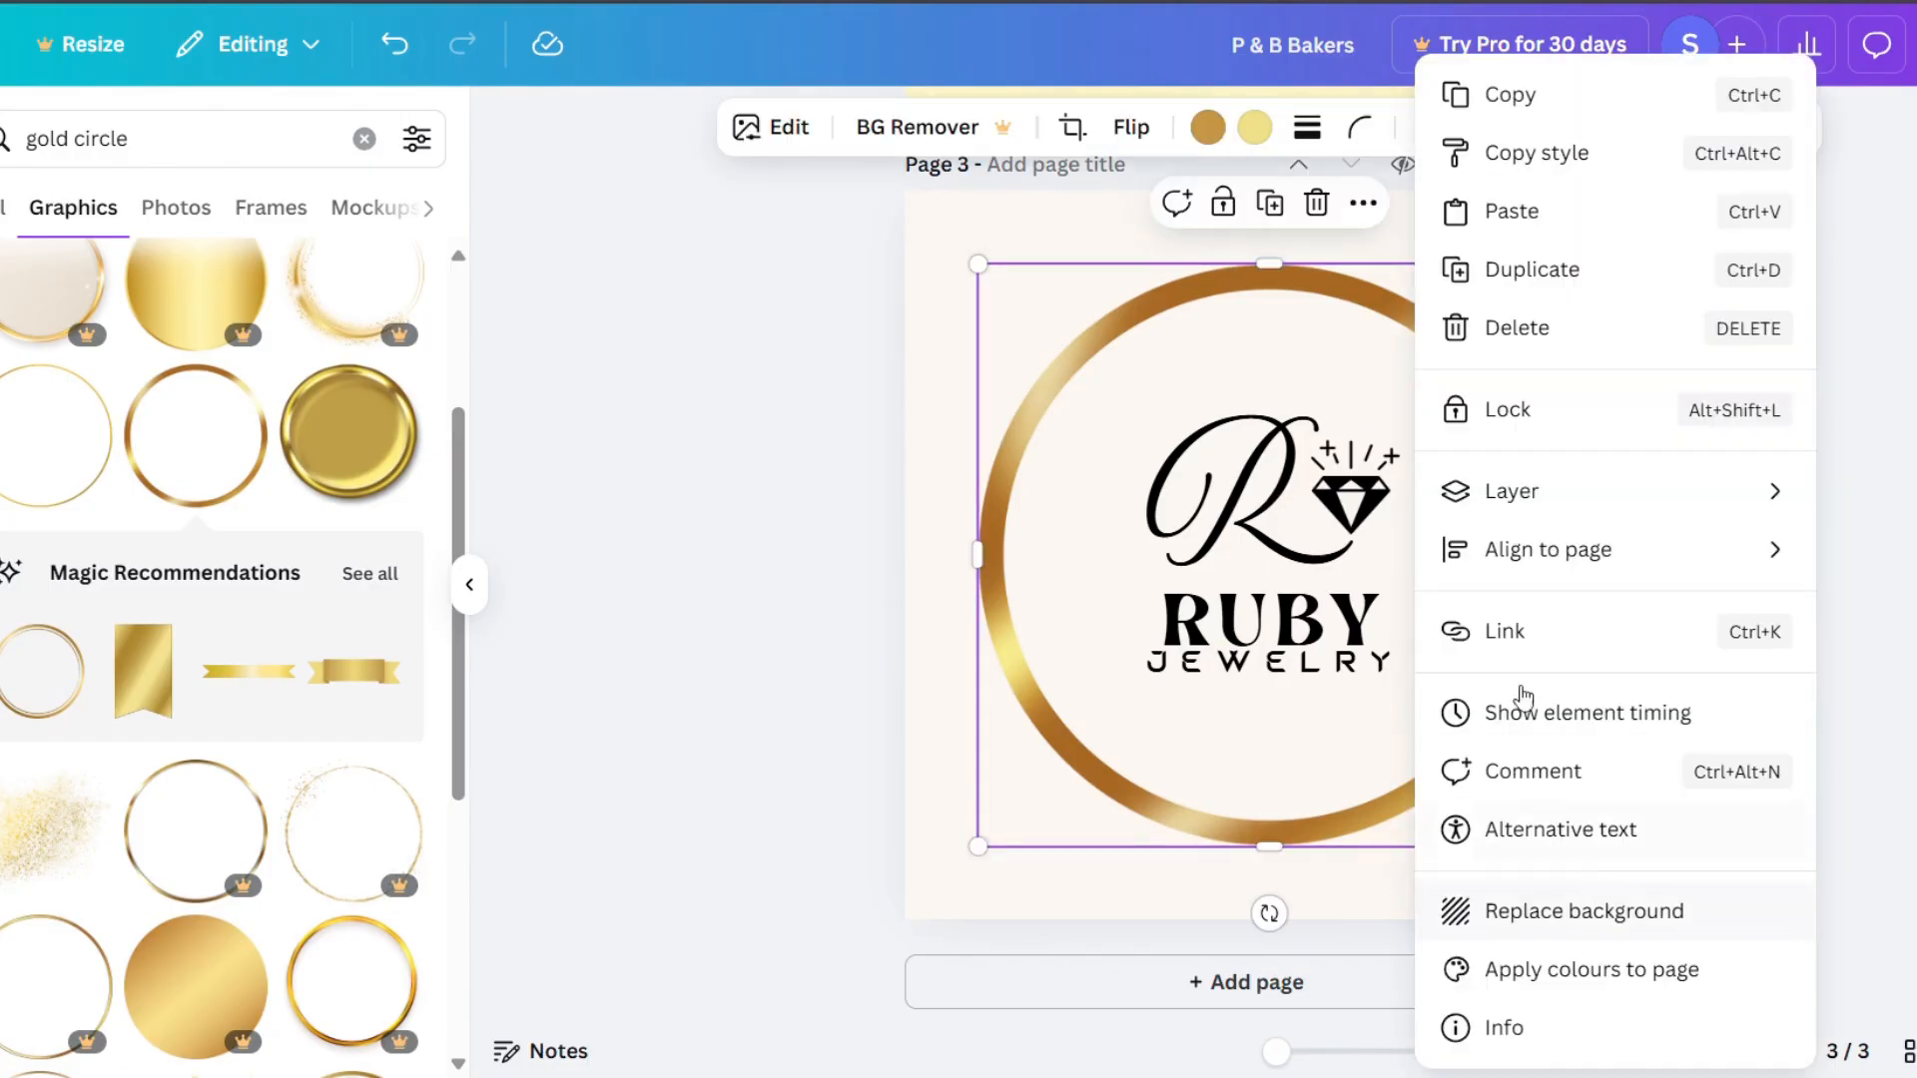
mouse_move(1517, 491)
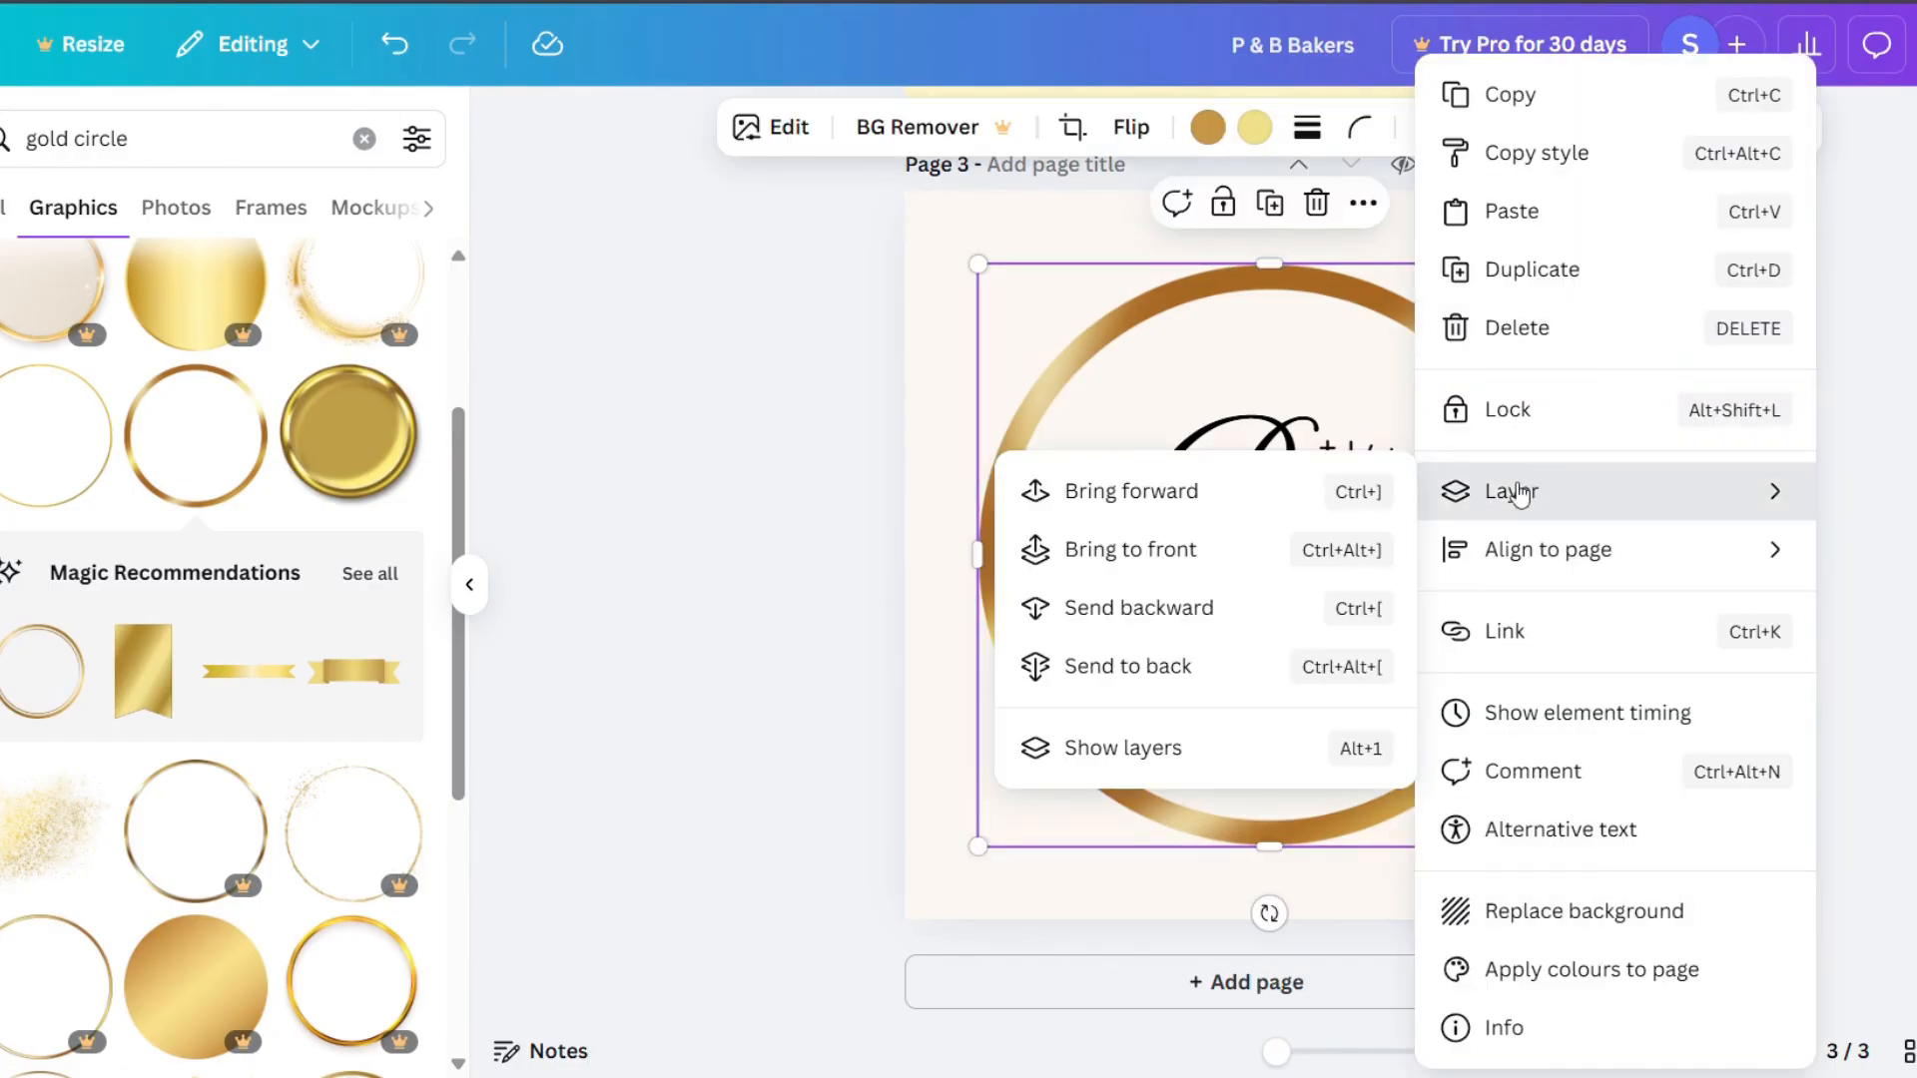
click(1106, 621)
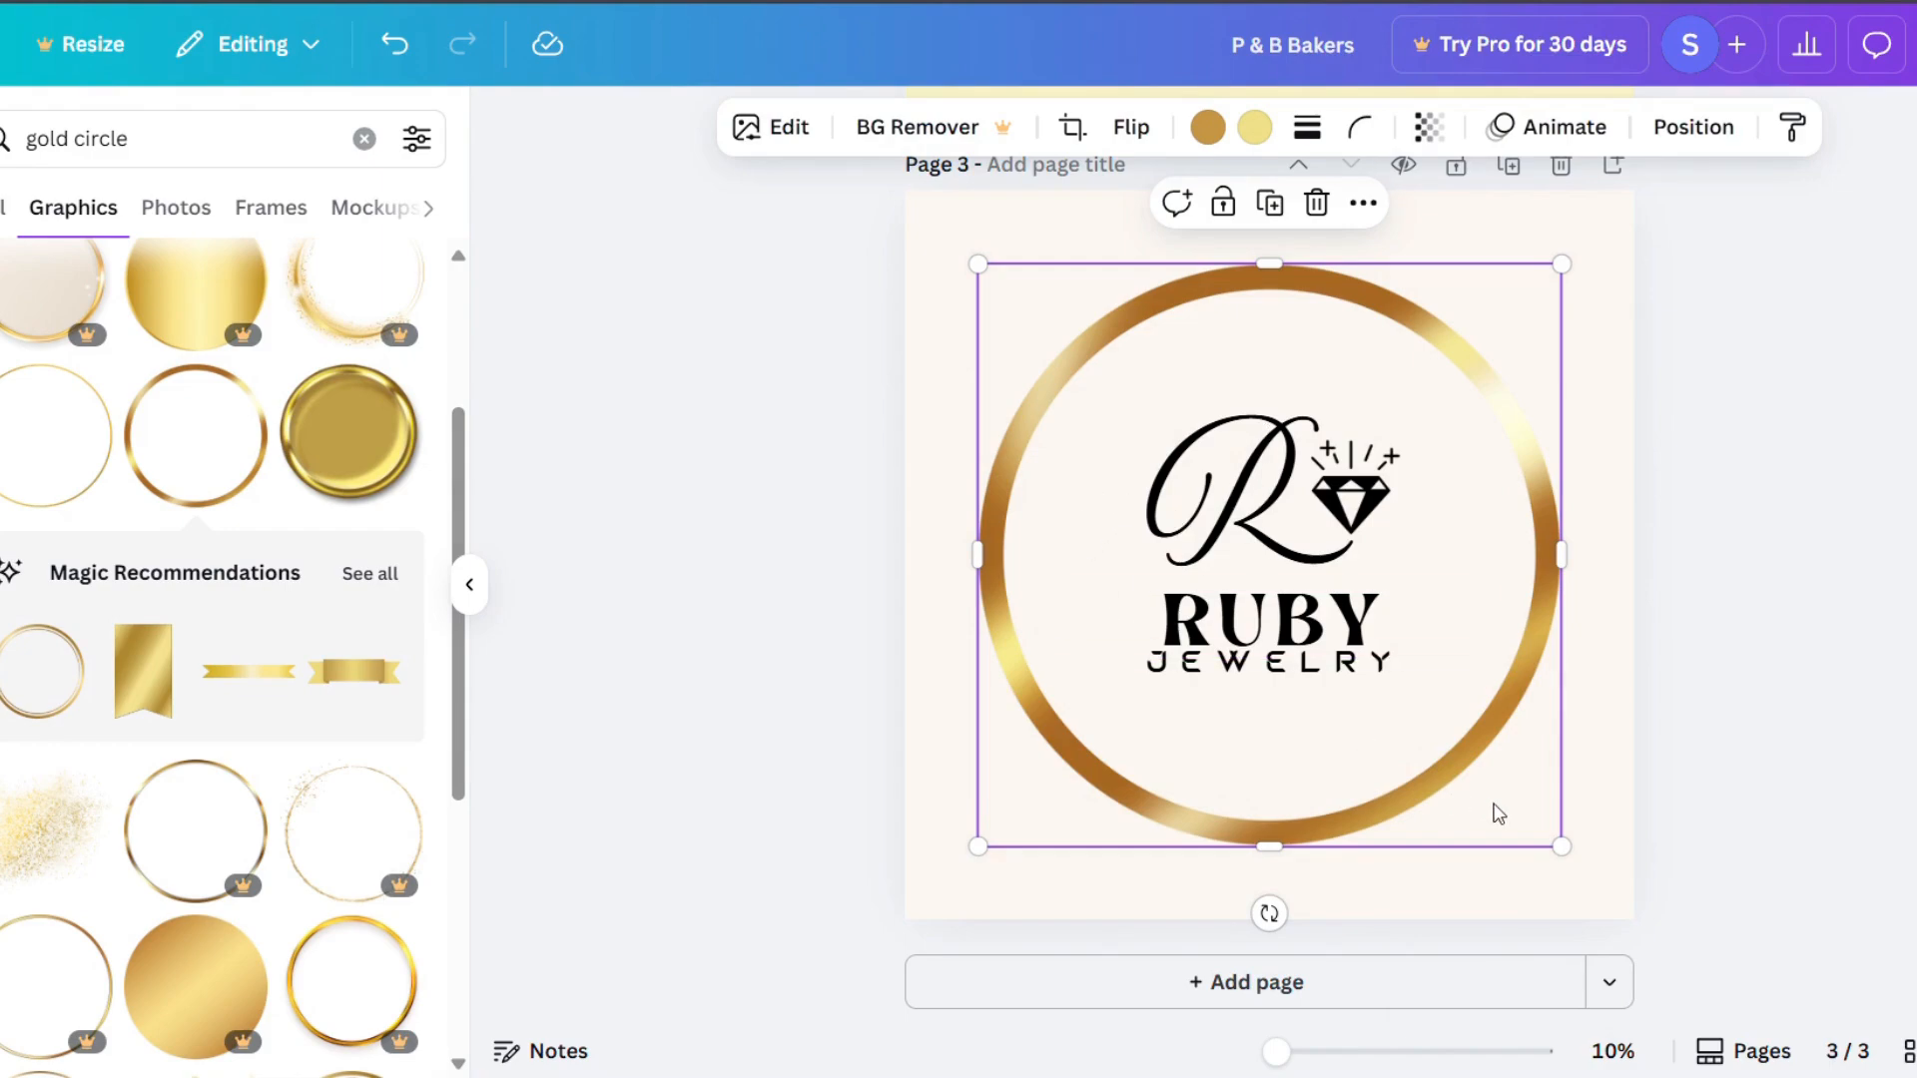
click(1264, 649)
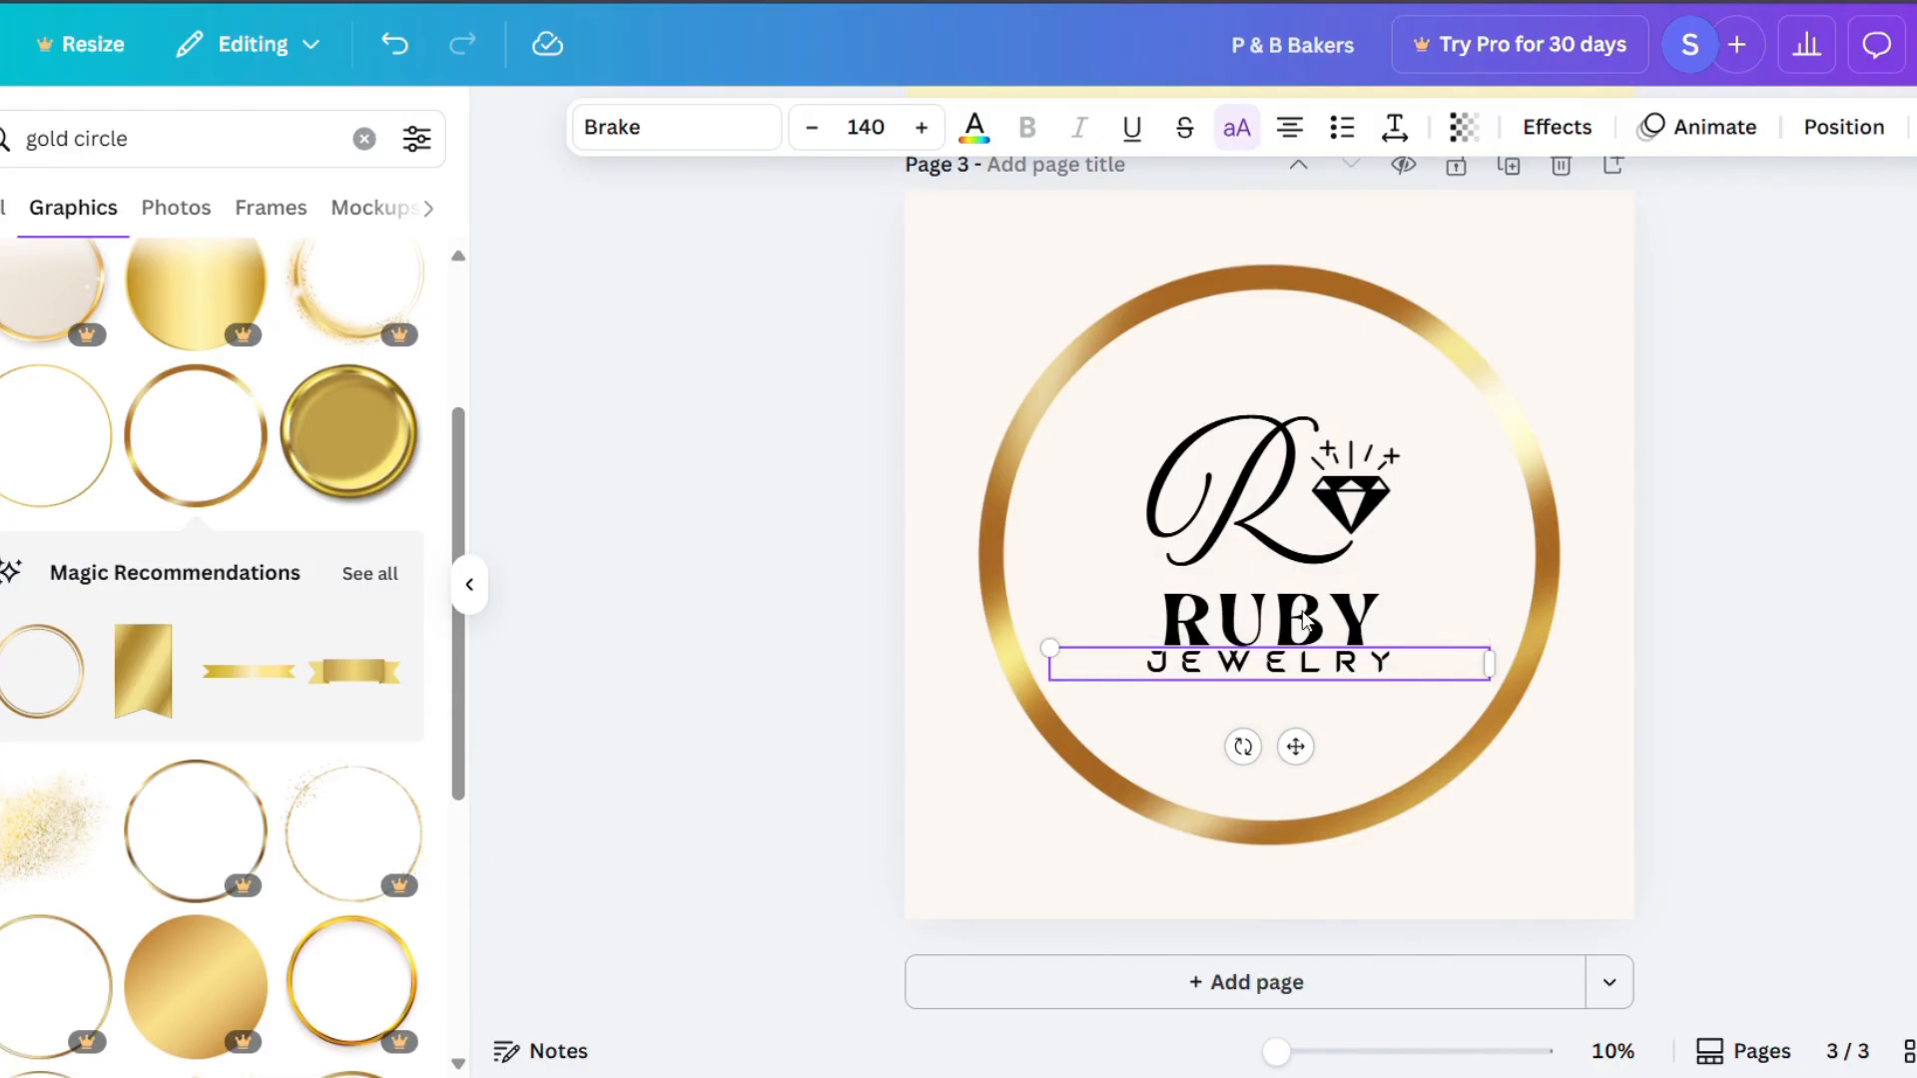
shift+click(1315, 629)
shift+click(1309, 535)
shift+click(1309, 534)
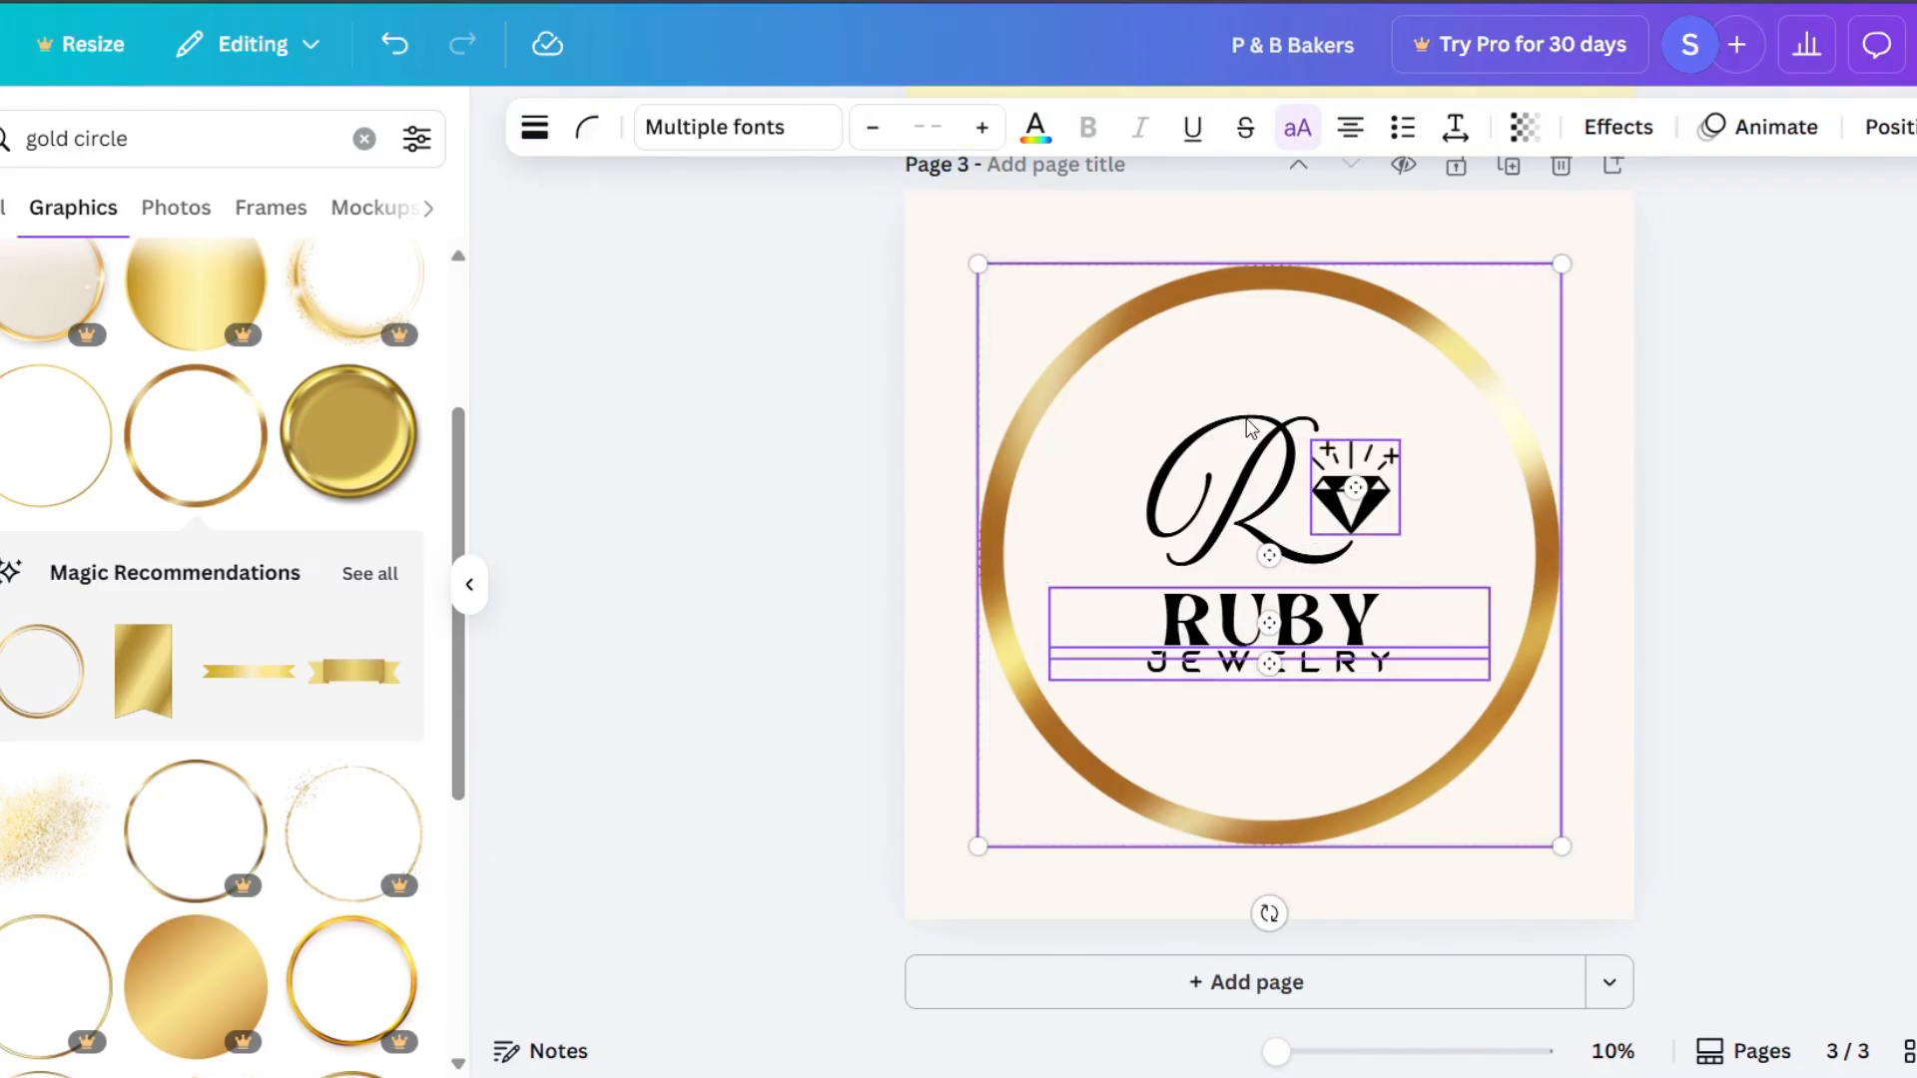
shift+click(1263, 521)
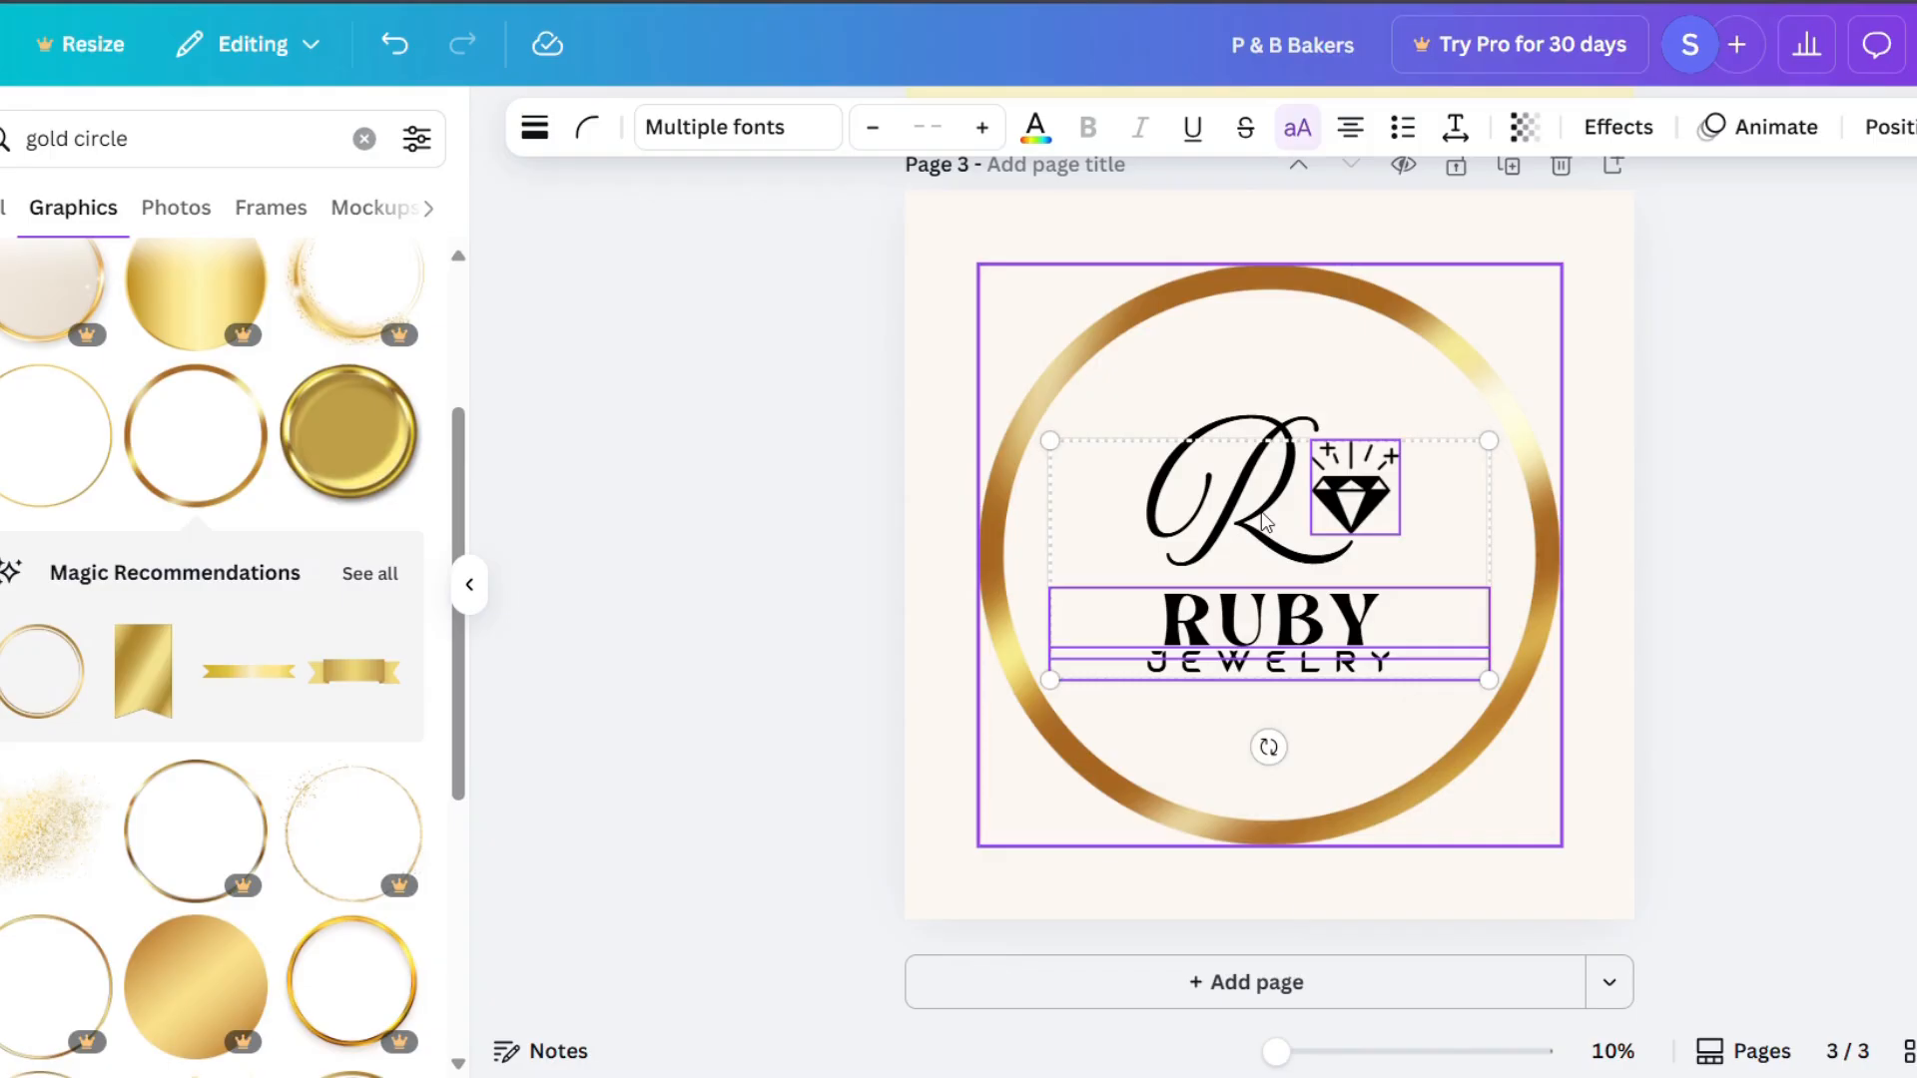
shift+click(1263, 521)
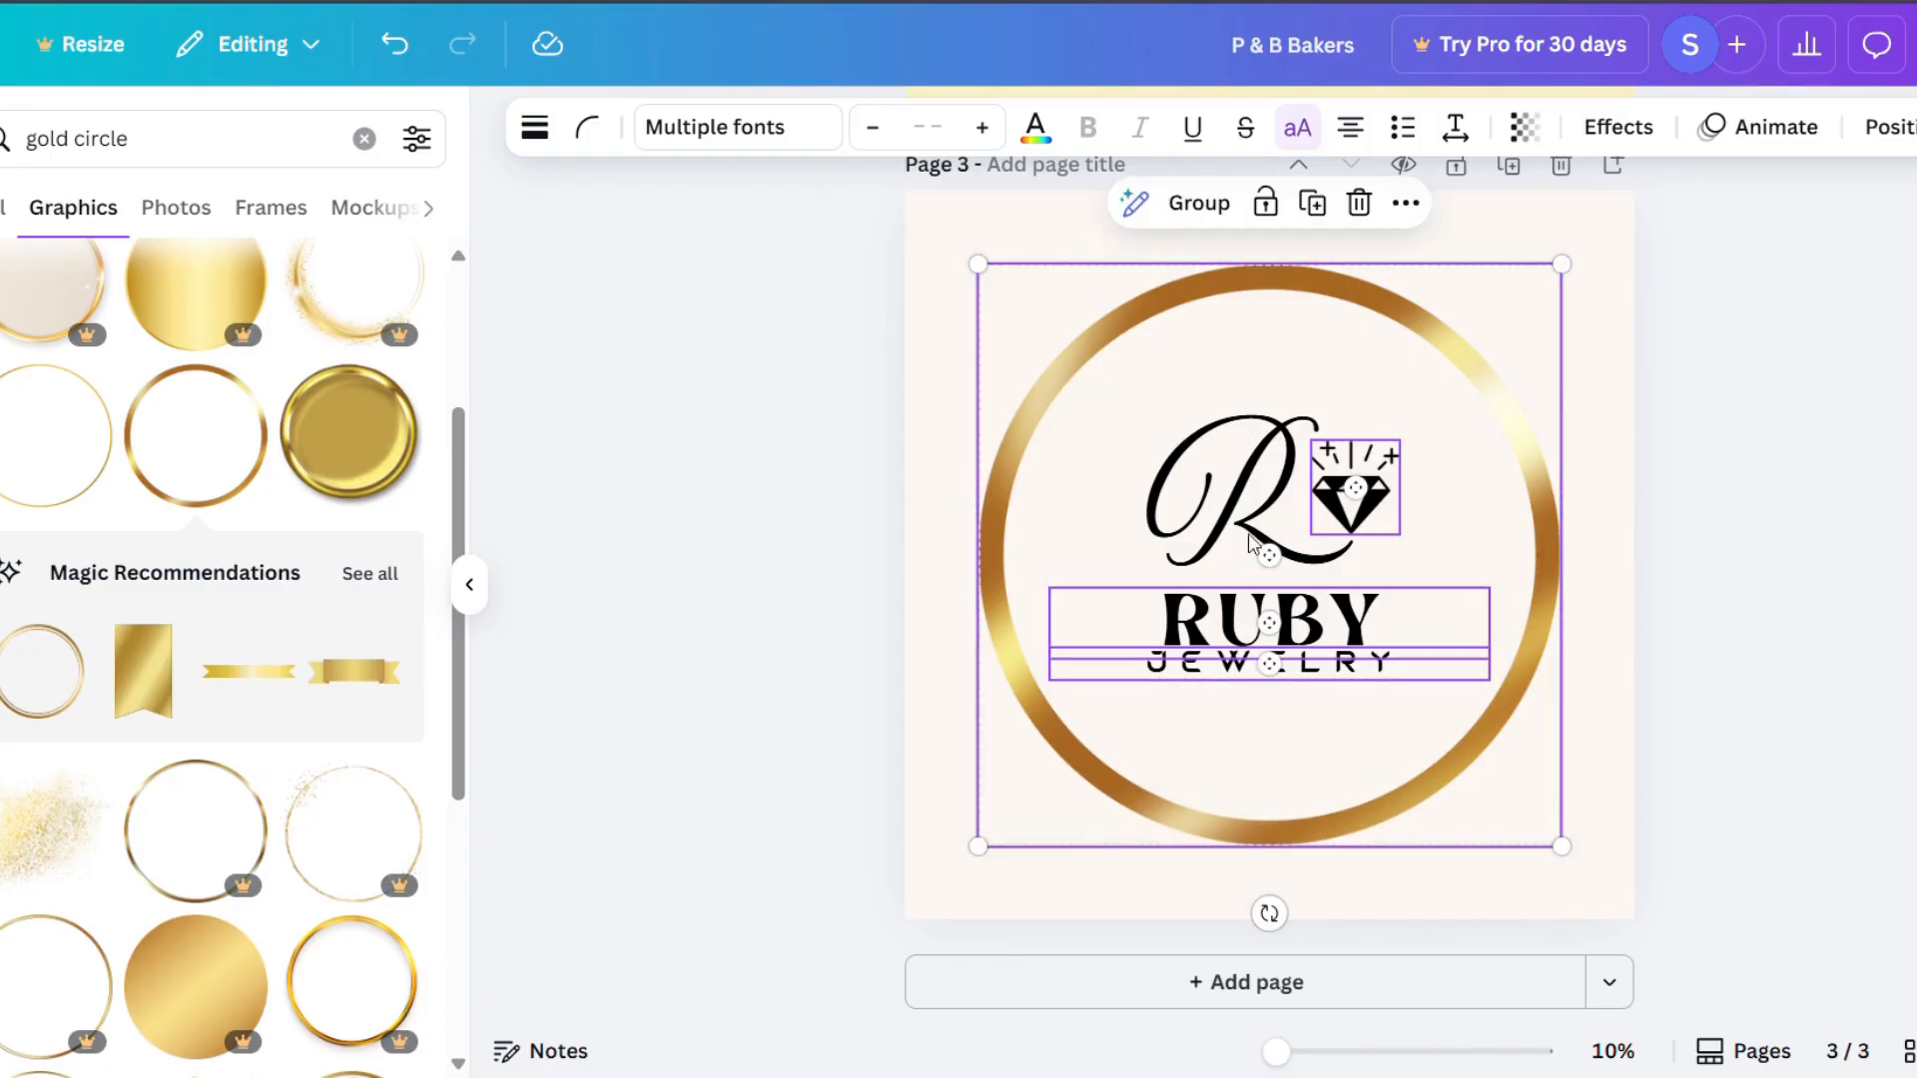
click(1537, 379)
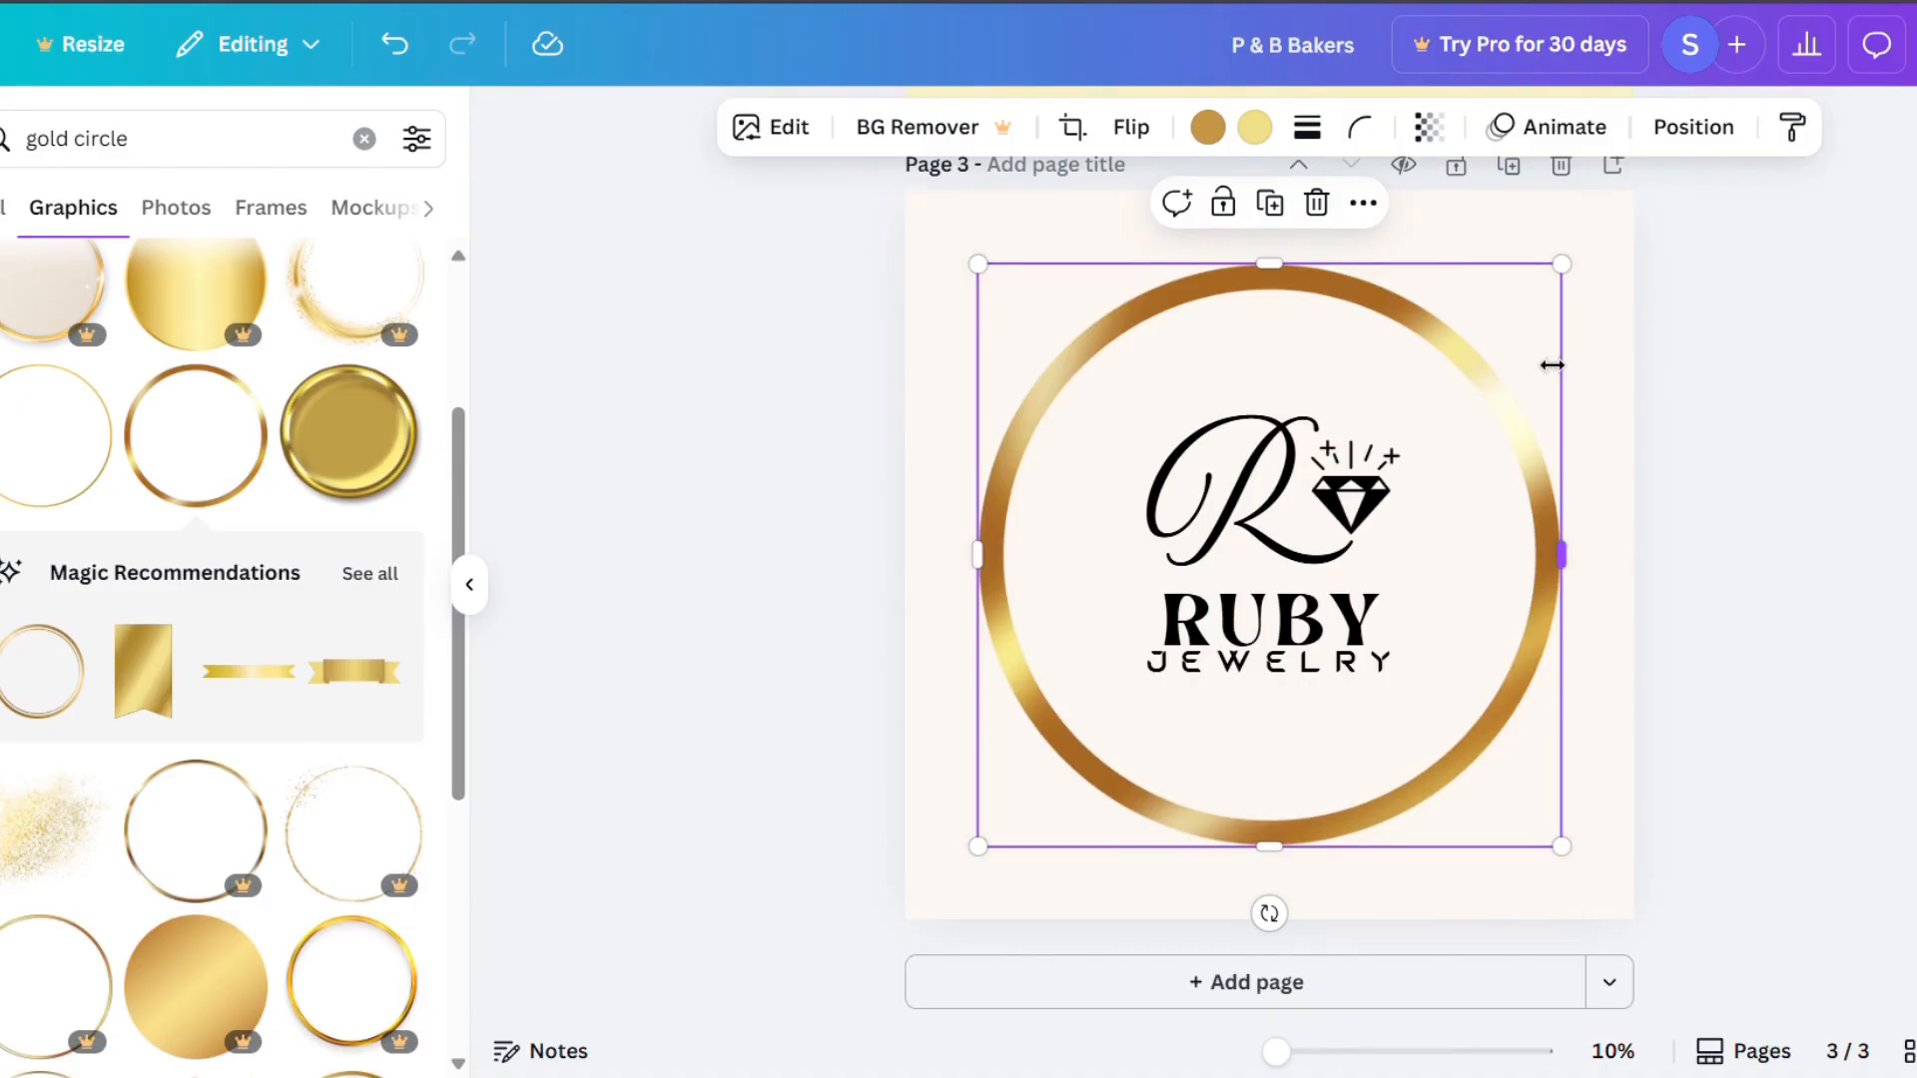
Recolour the text in the logo group with the gold #B68130 sampled from the lower part of the ring.
click(394, 43)
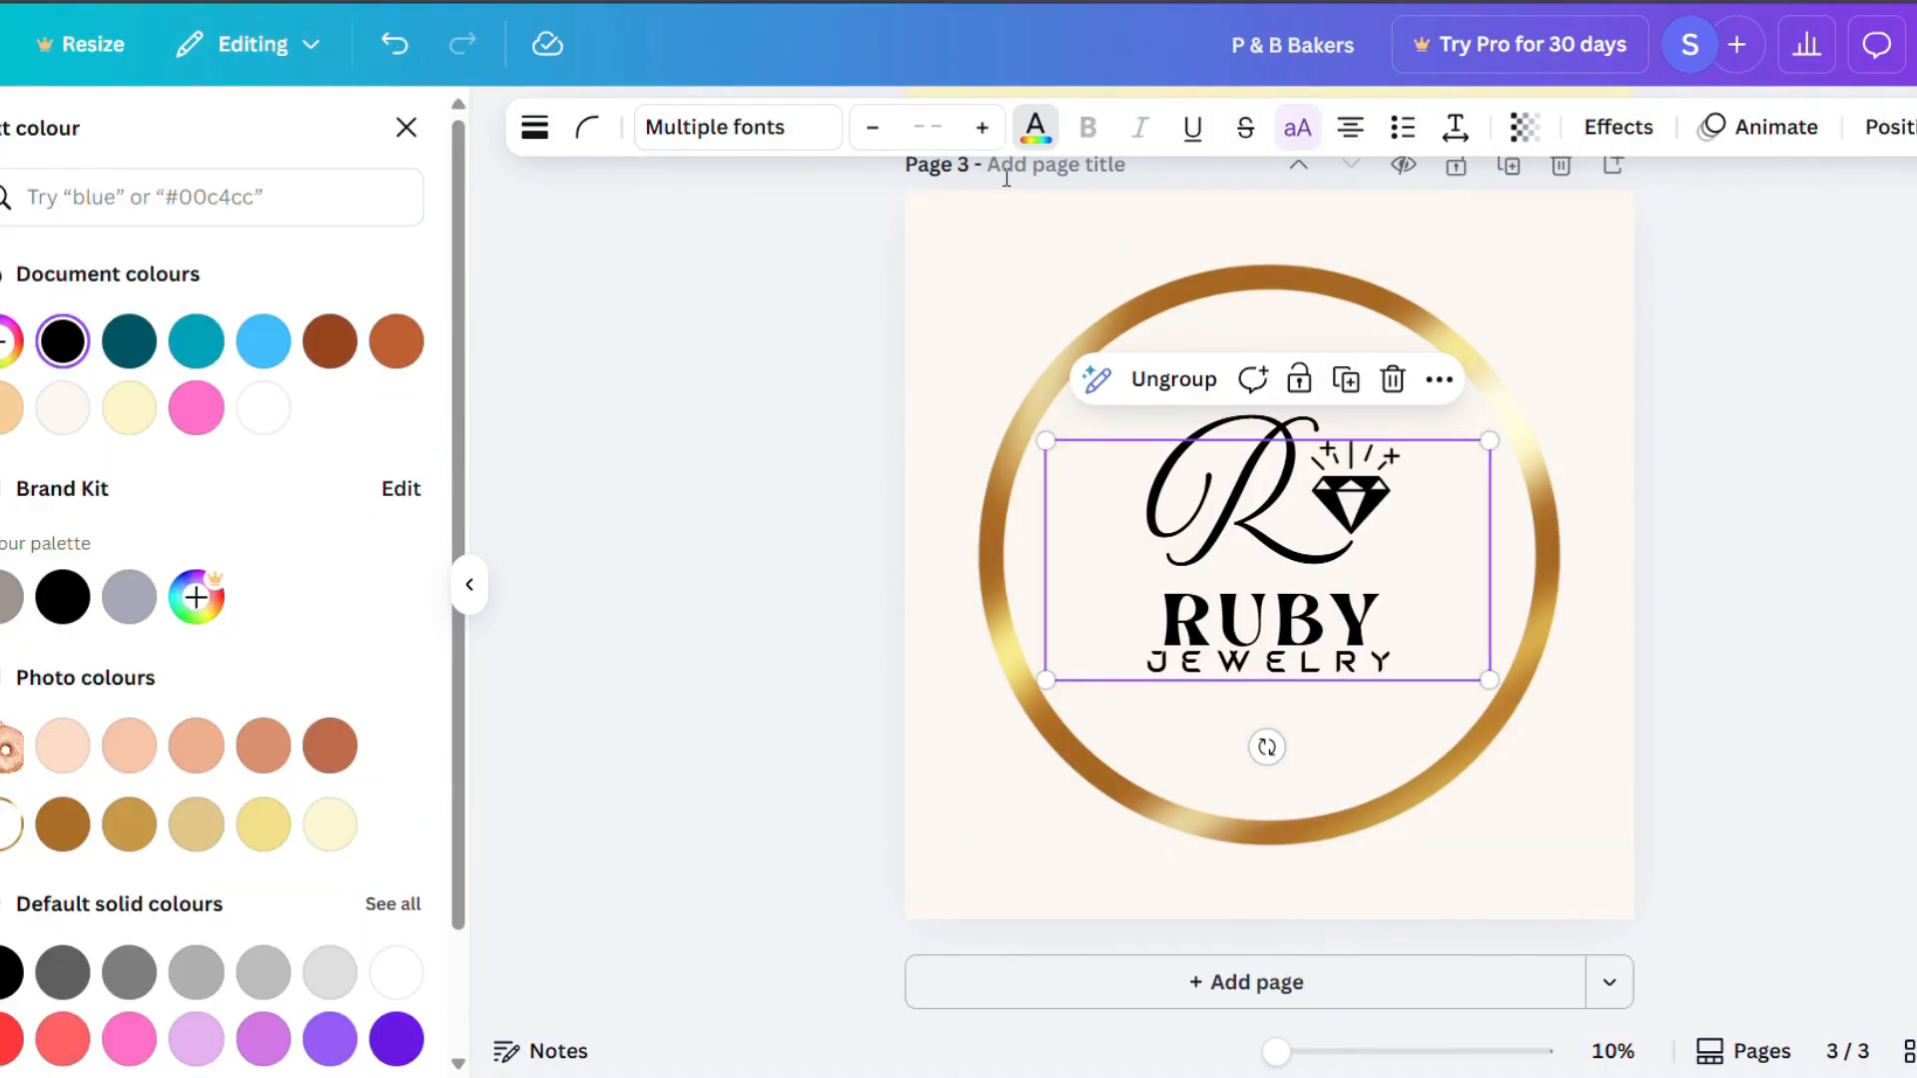
click(7, 330)
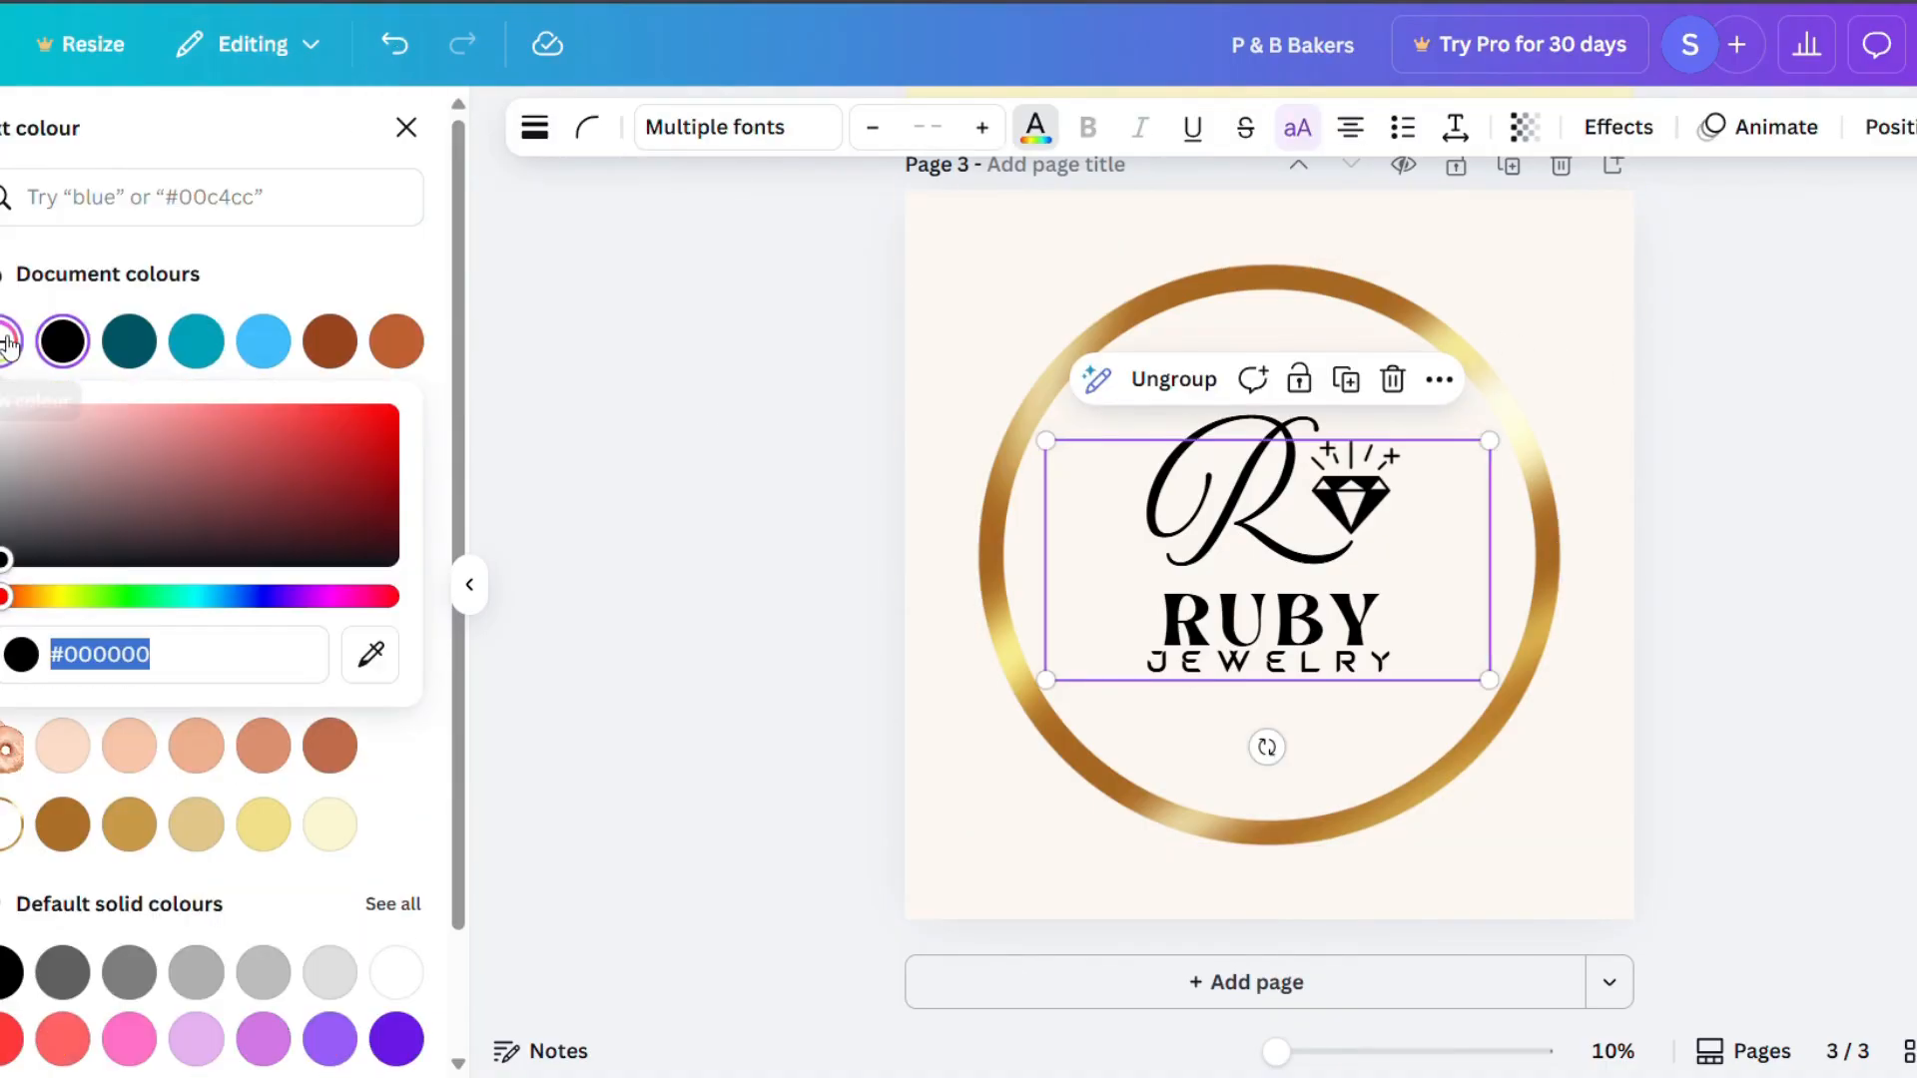
click(370, 653)
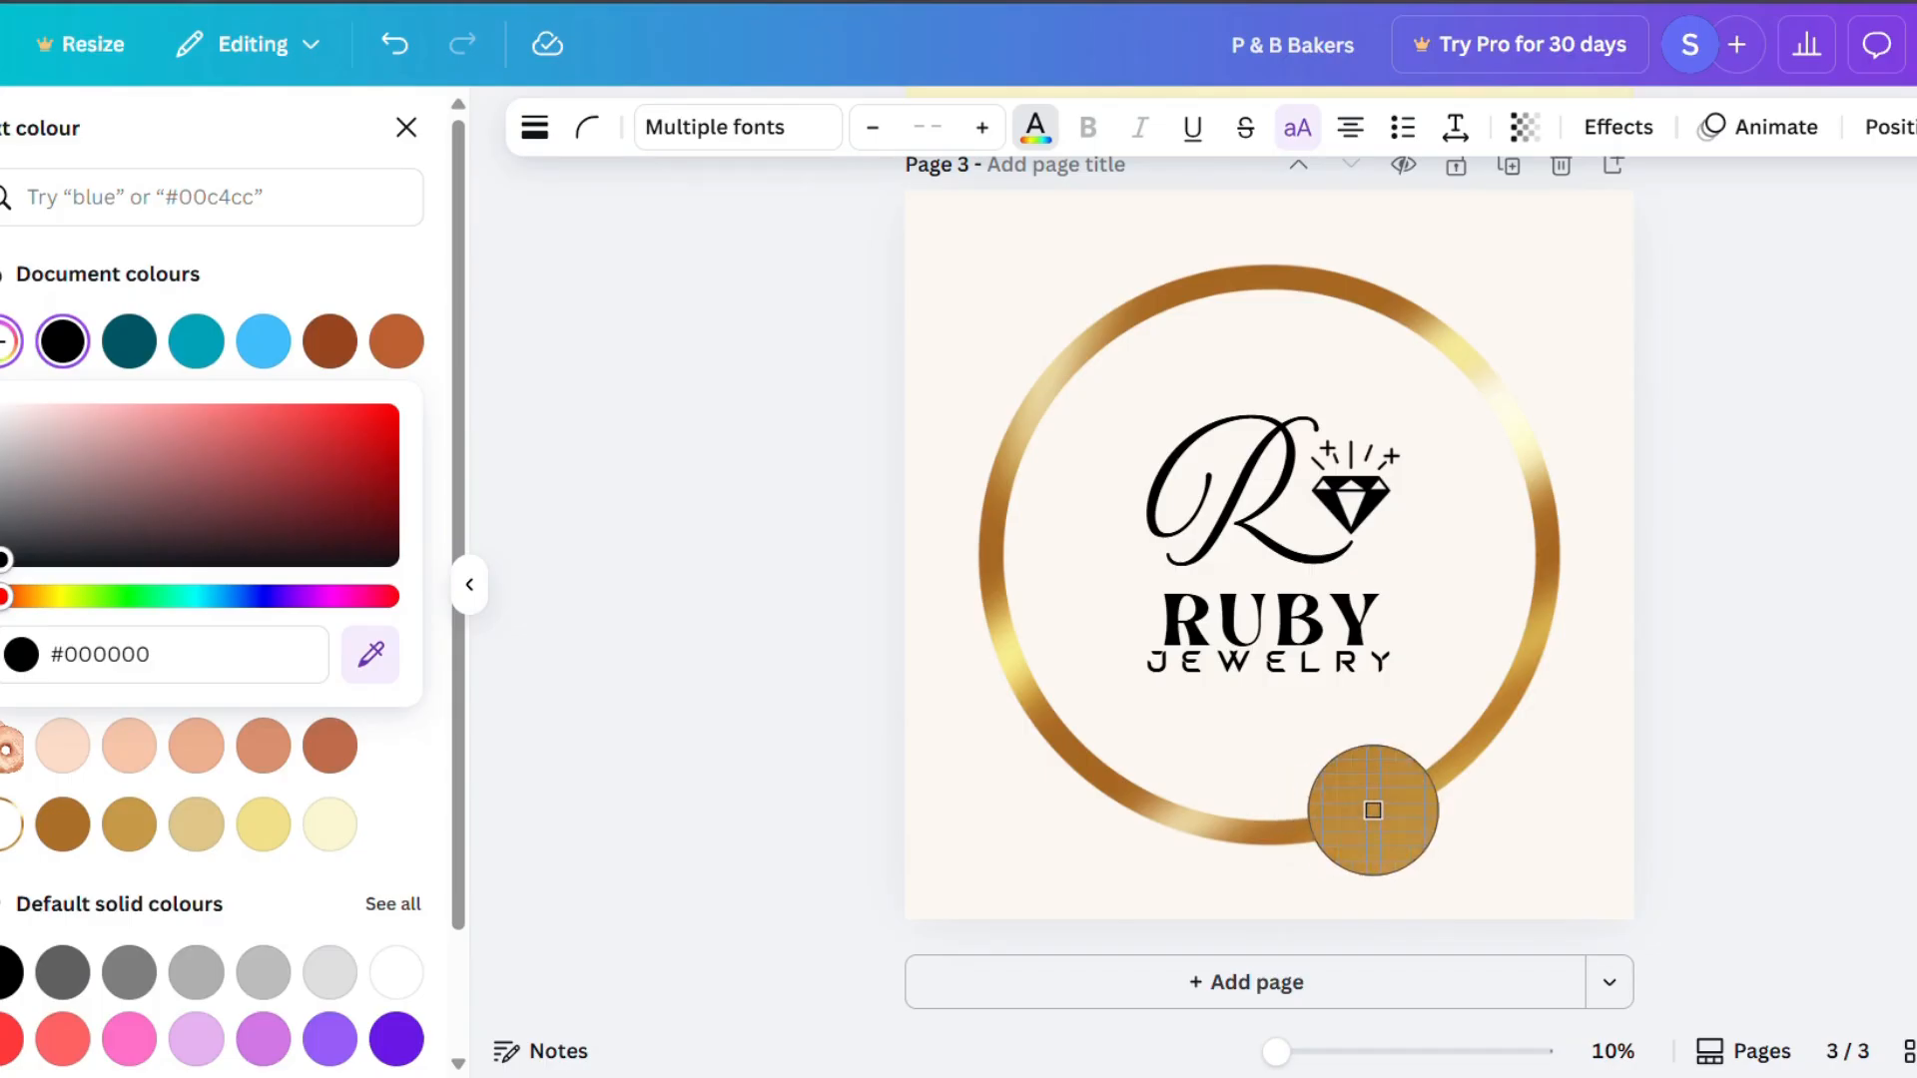
click(1376, 813)
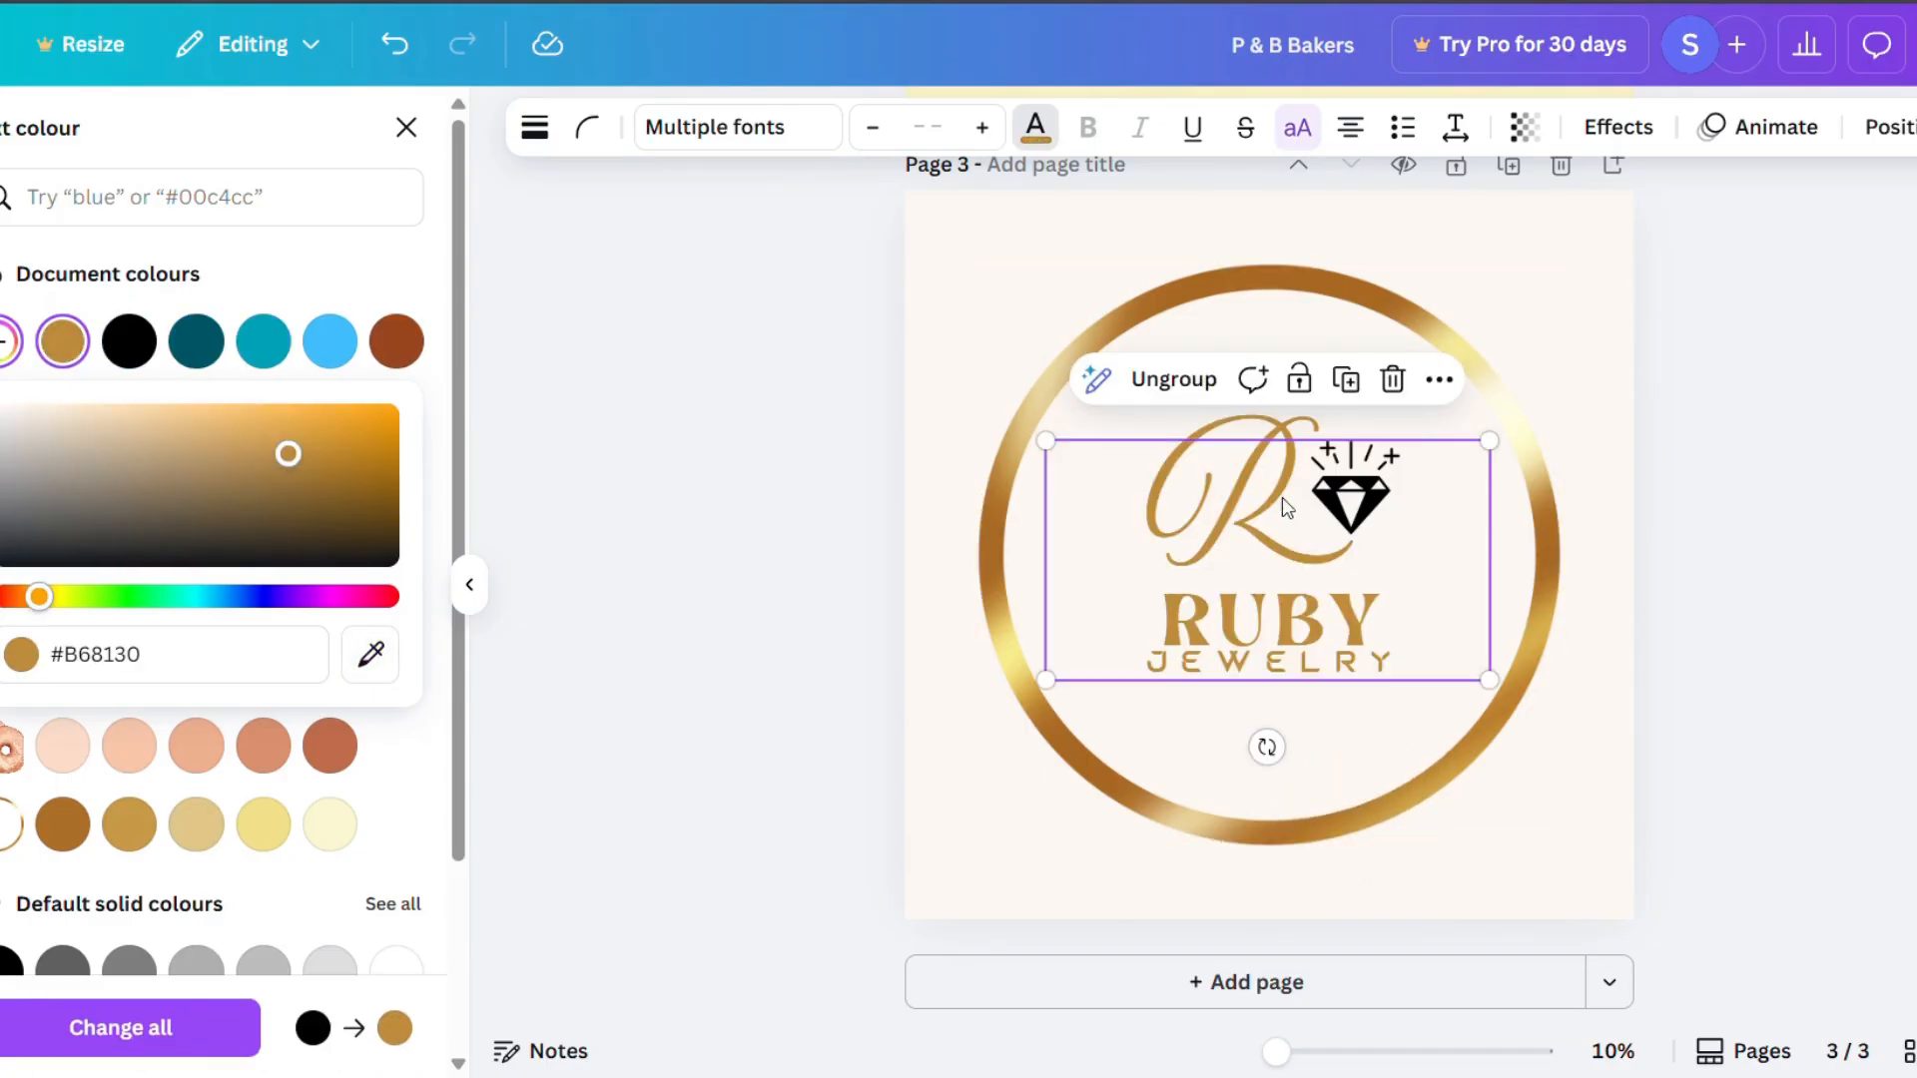
Recolour the diamond graphic with the brown-gold #9E5E1C sampled from the ring.
click(1360, 495)
click(1323, 389)
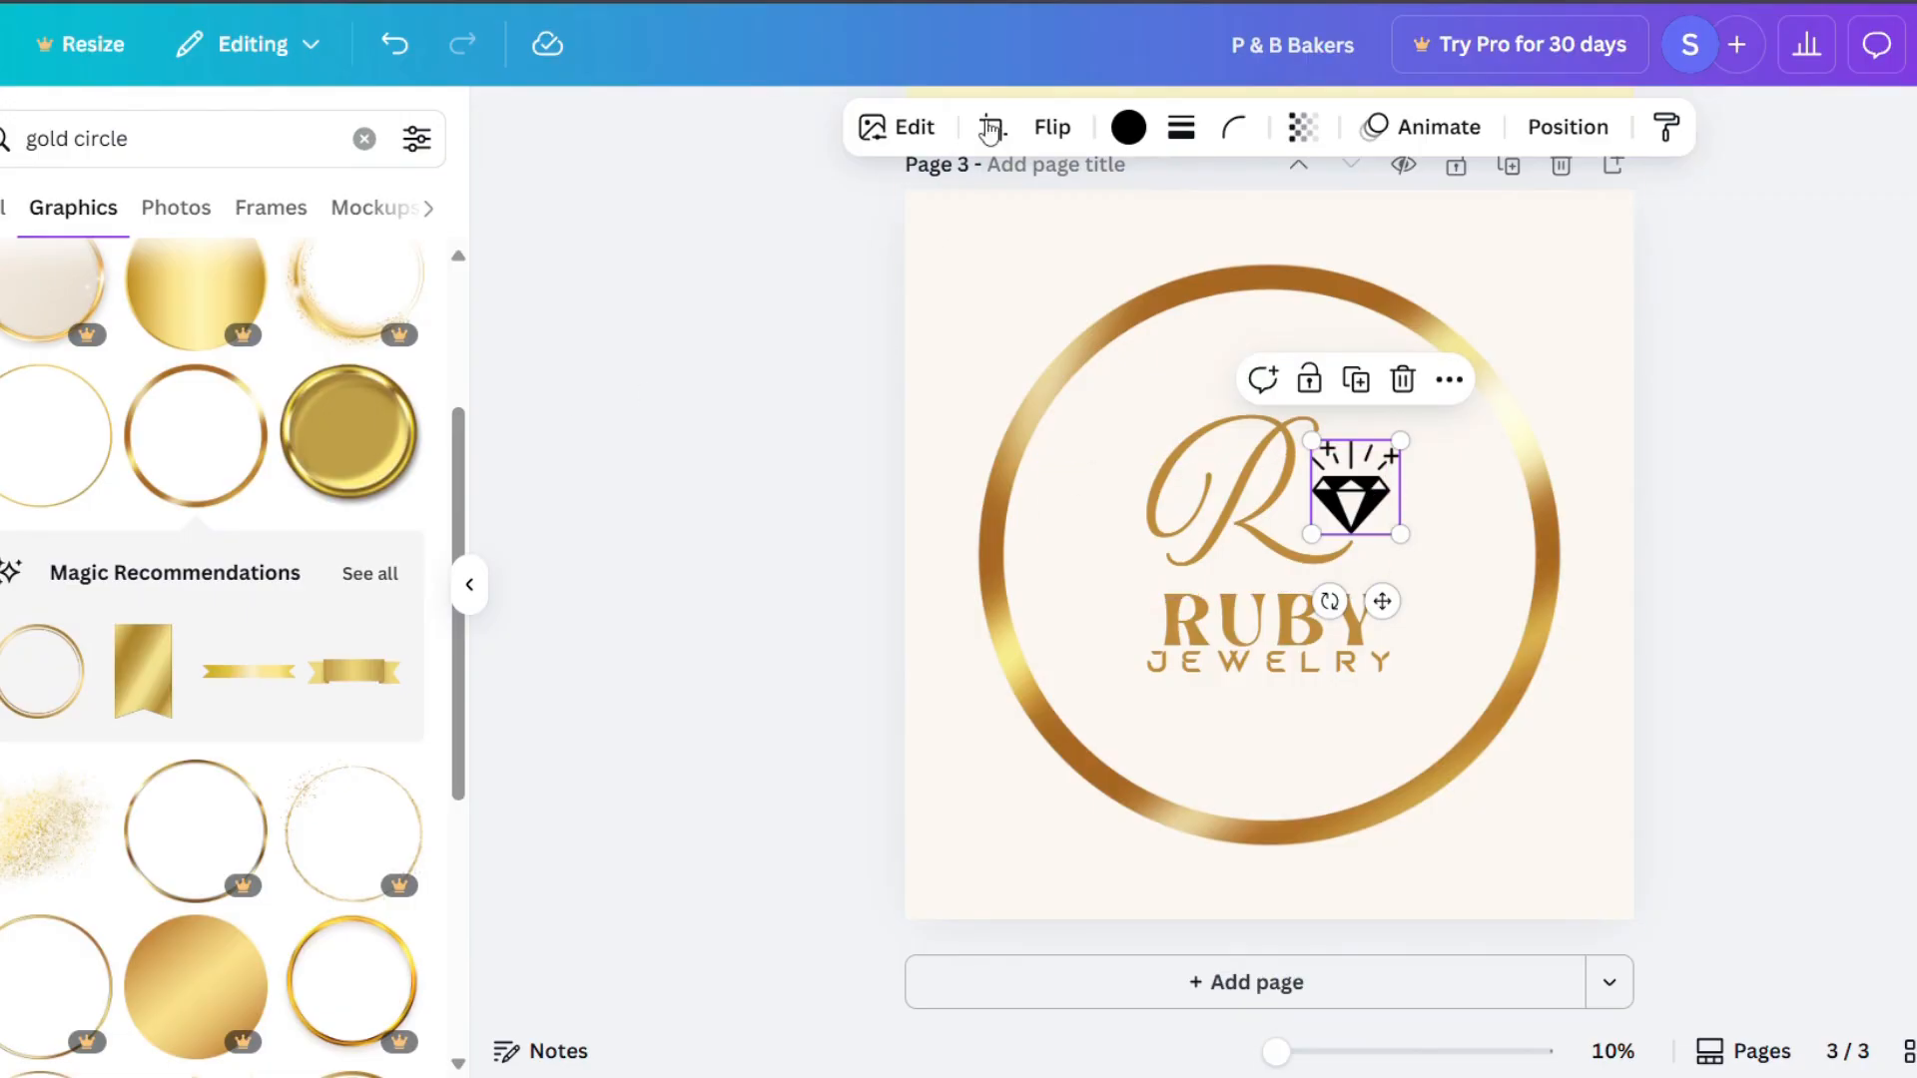
click(1128, 127)
click(3, 344)
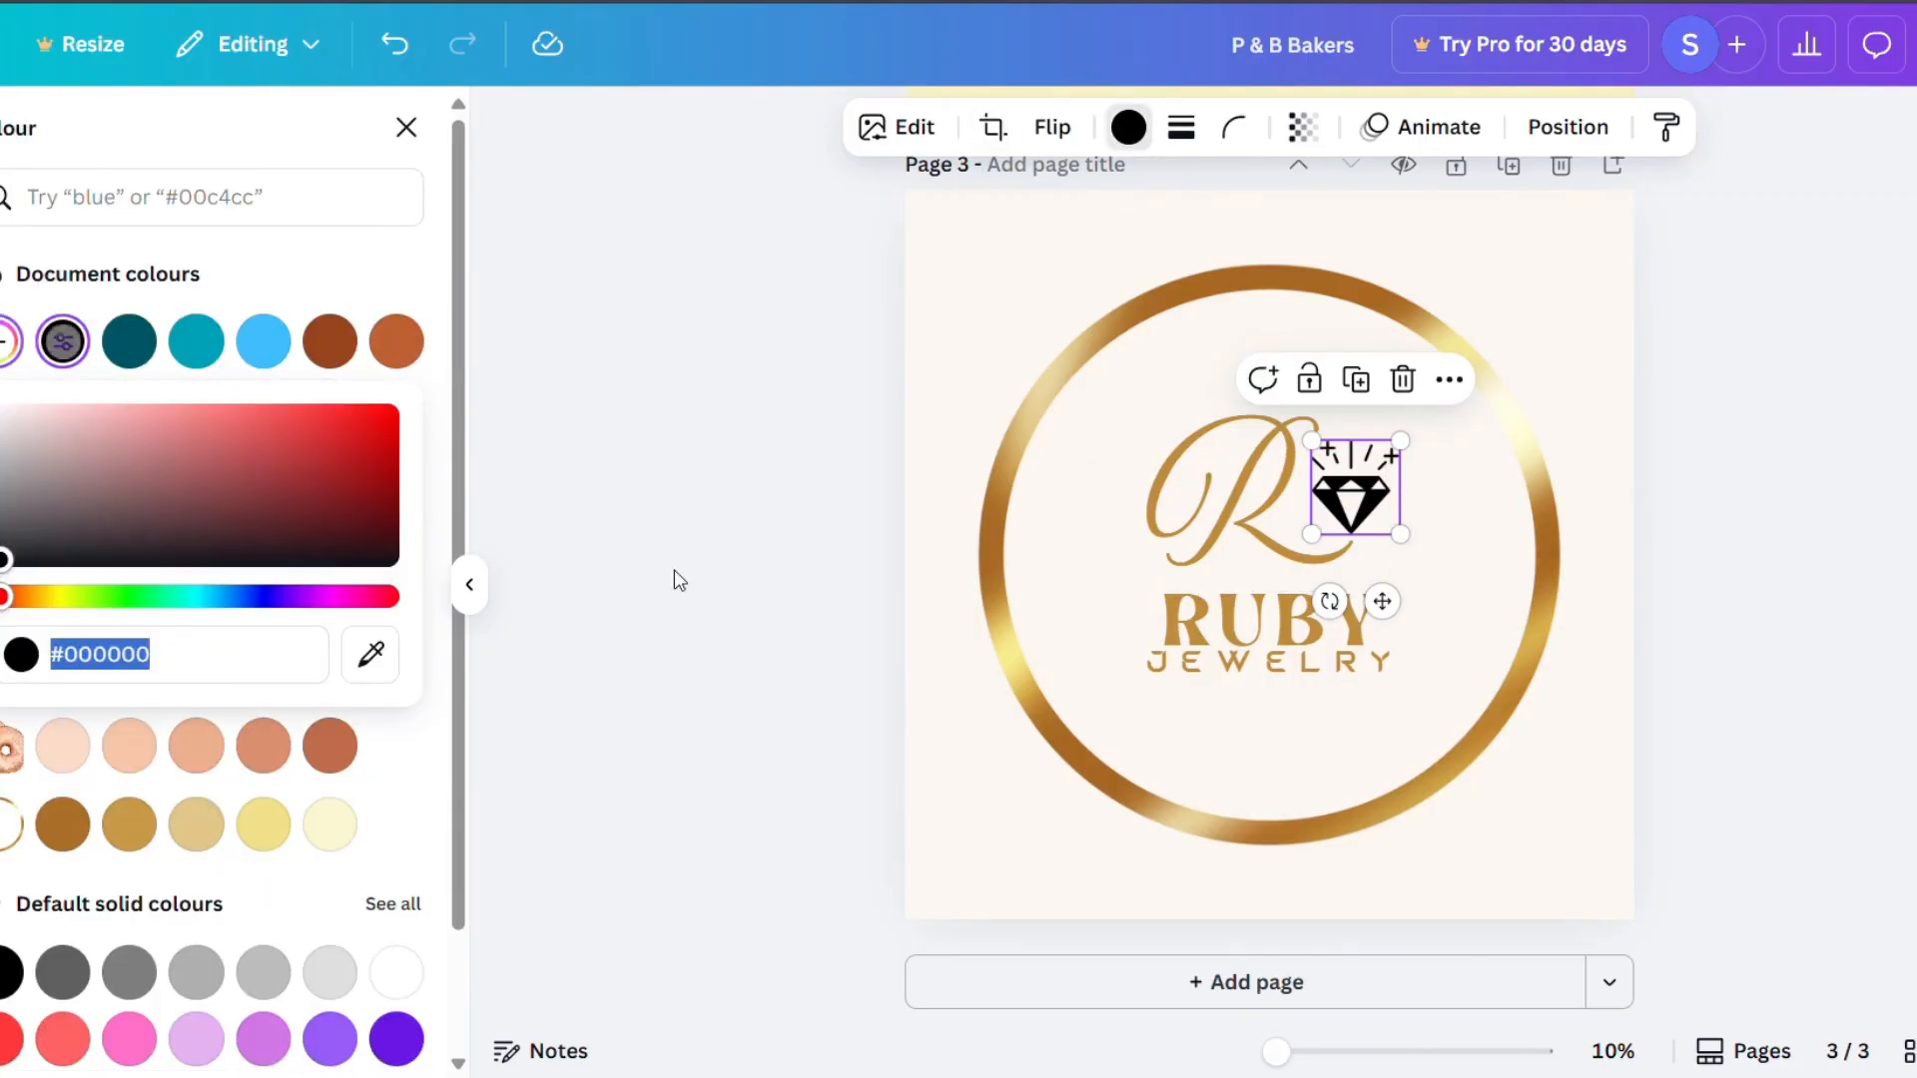
click(370, 659)
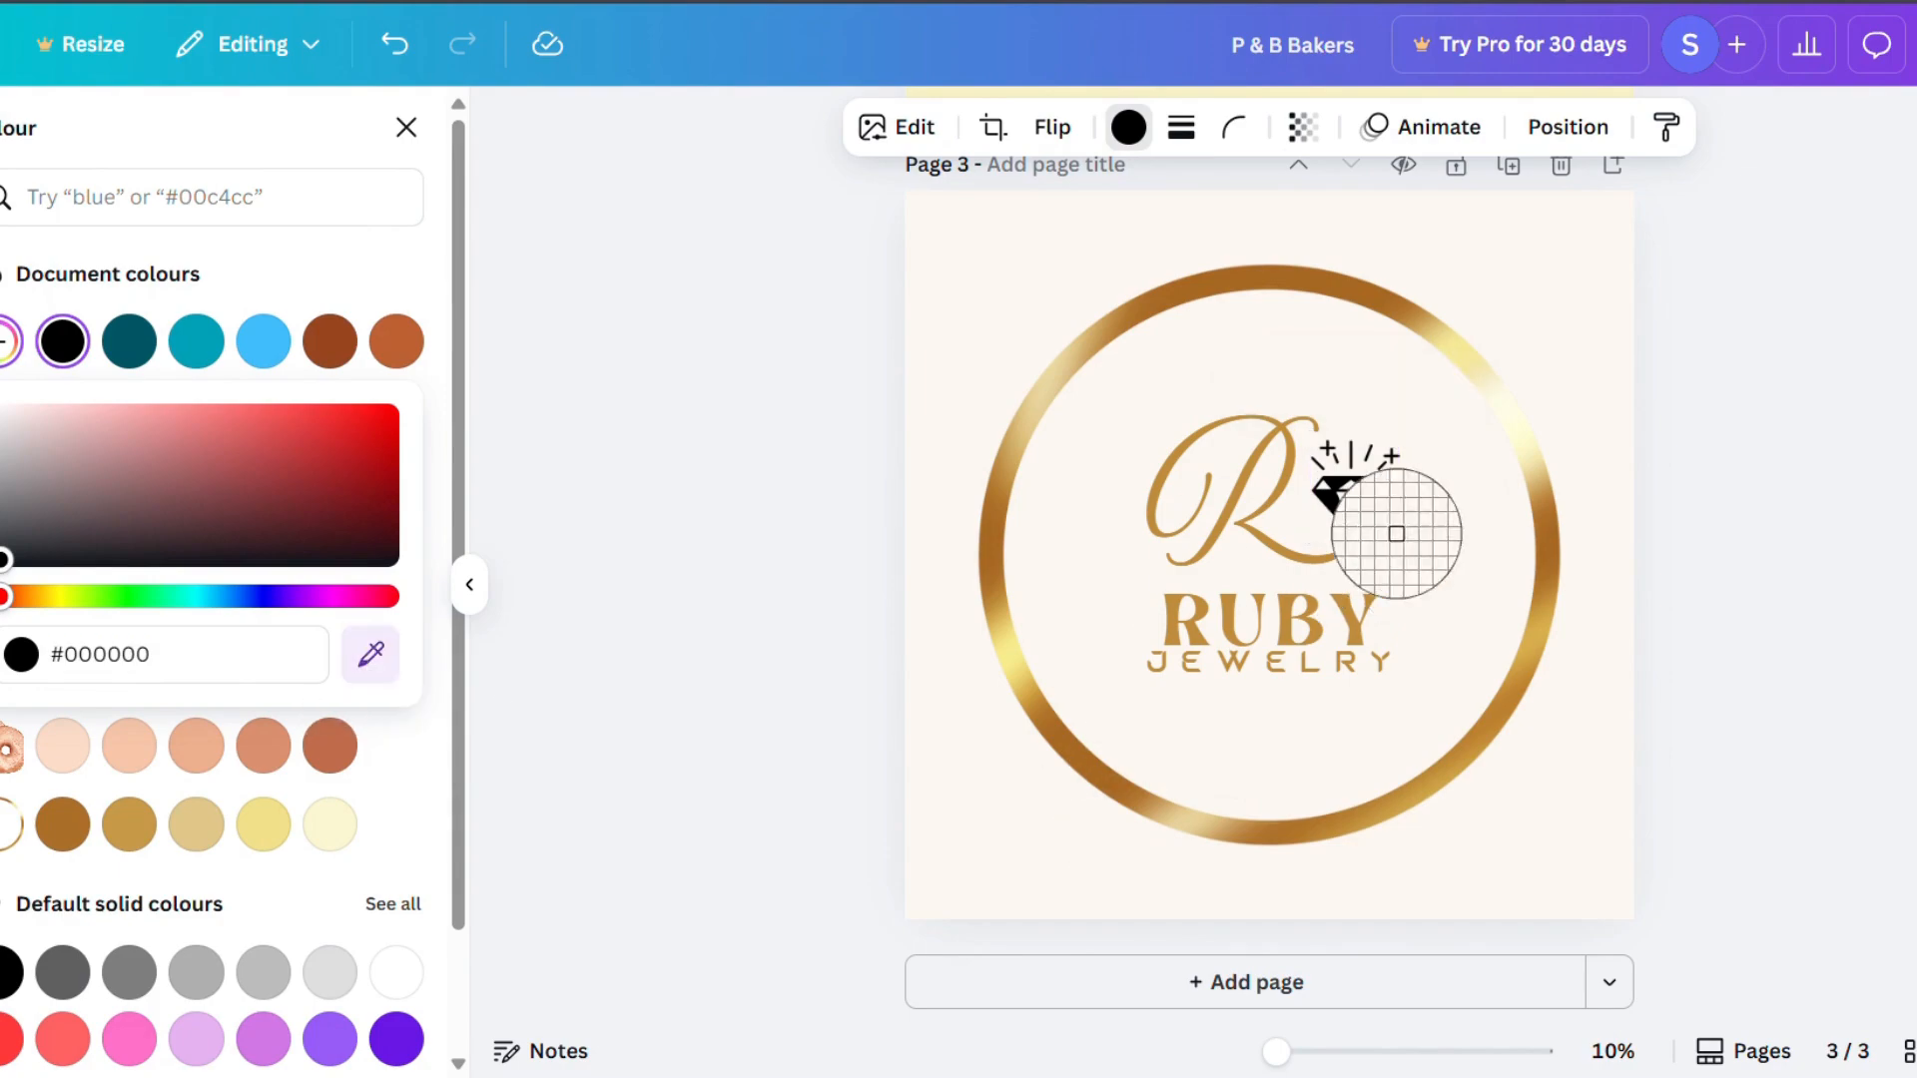
click(1547, 534)
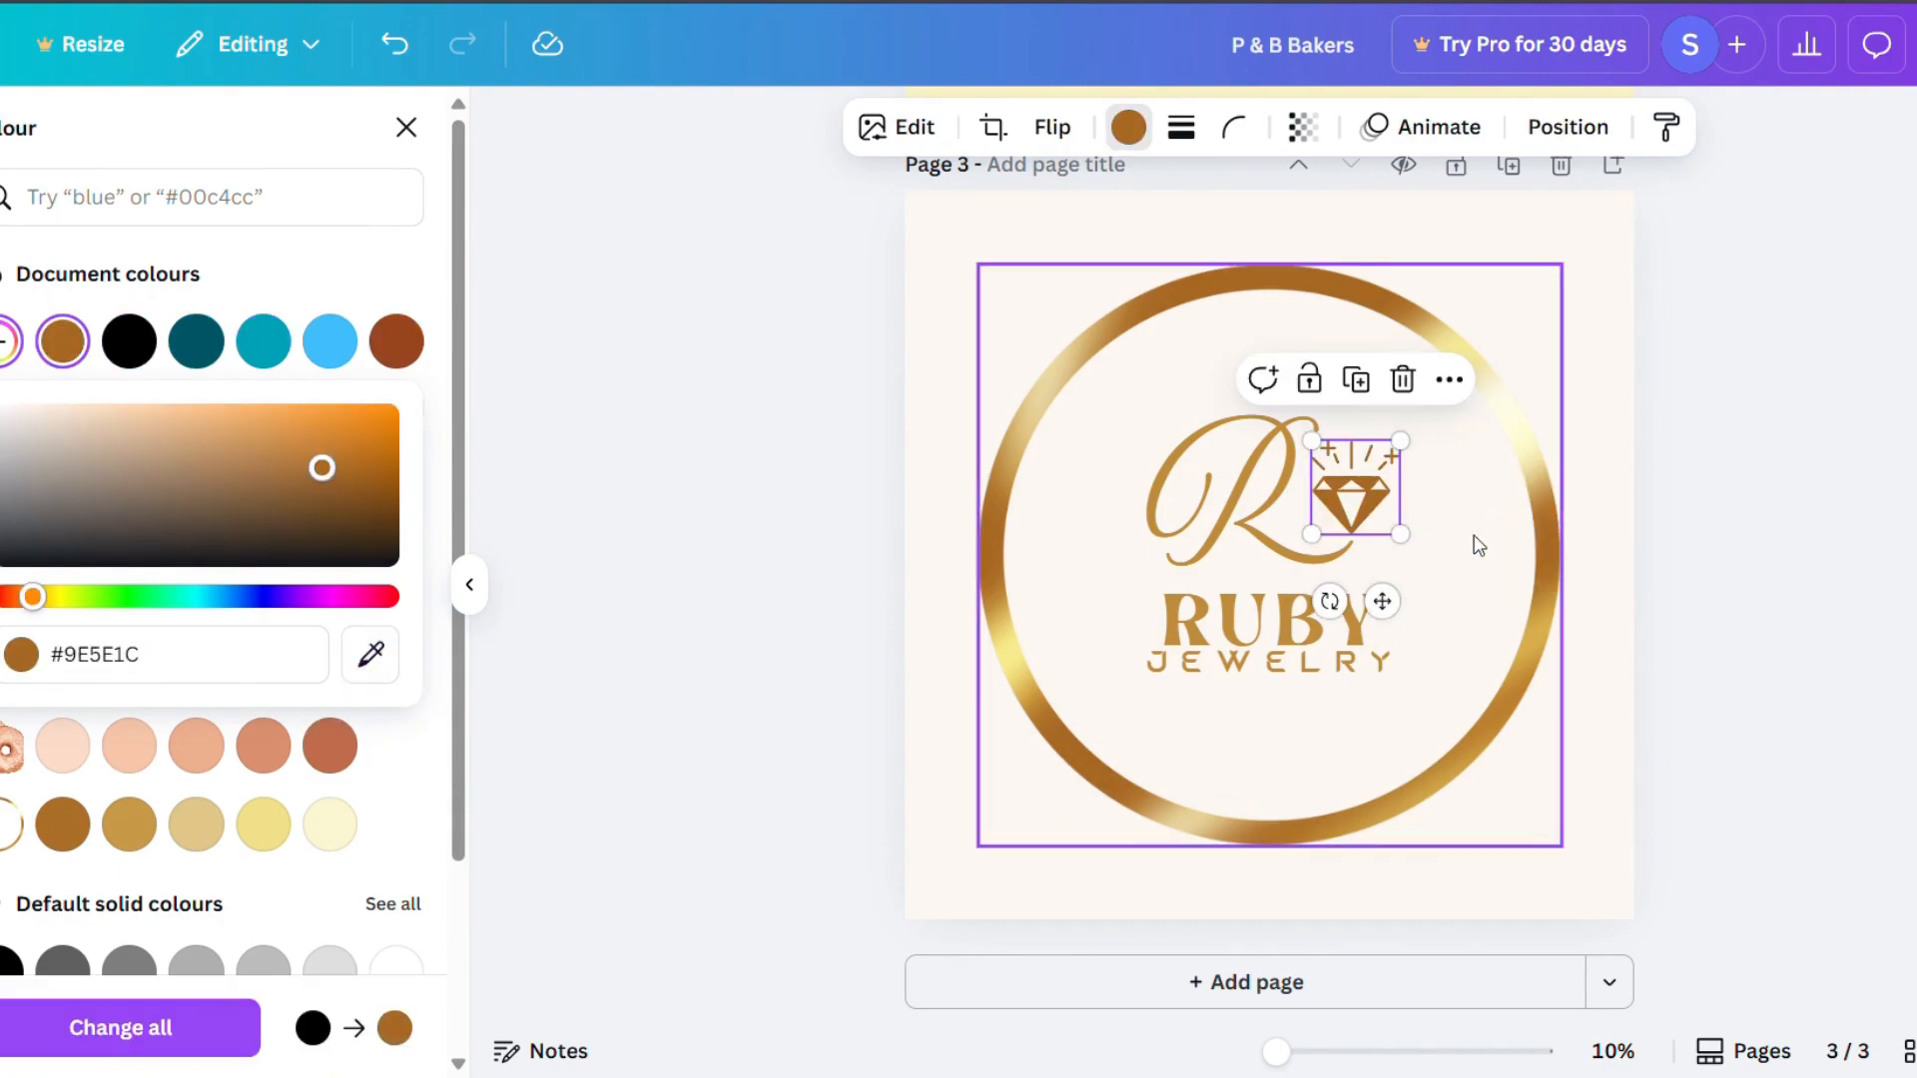
Set the background colour of page 3 to black (#000000).
click(1530, 835)
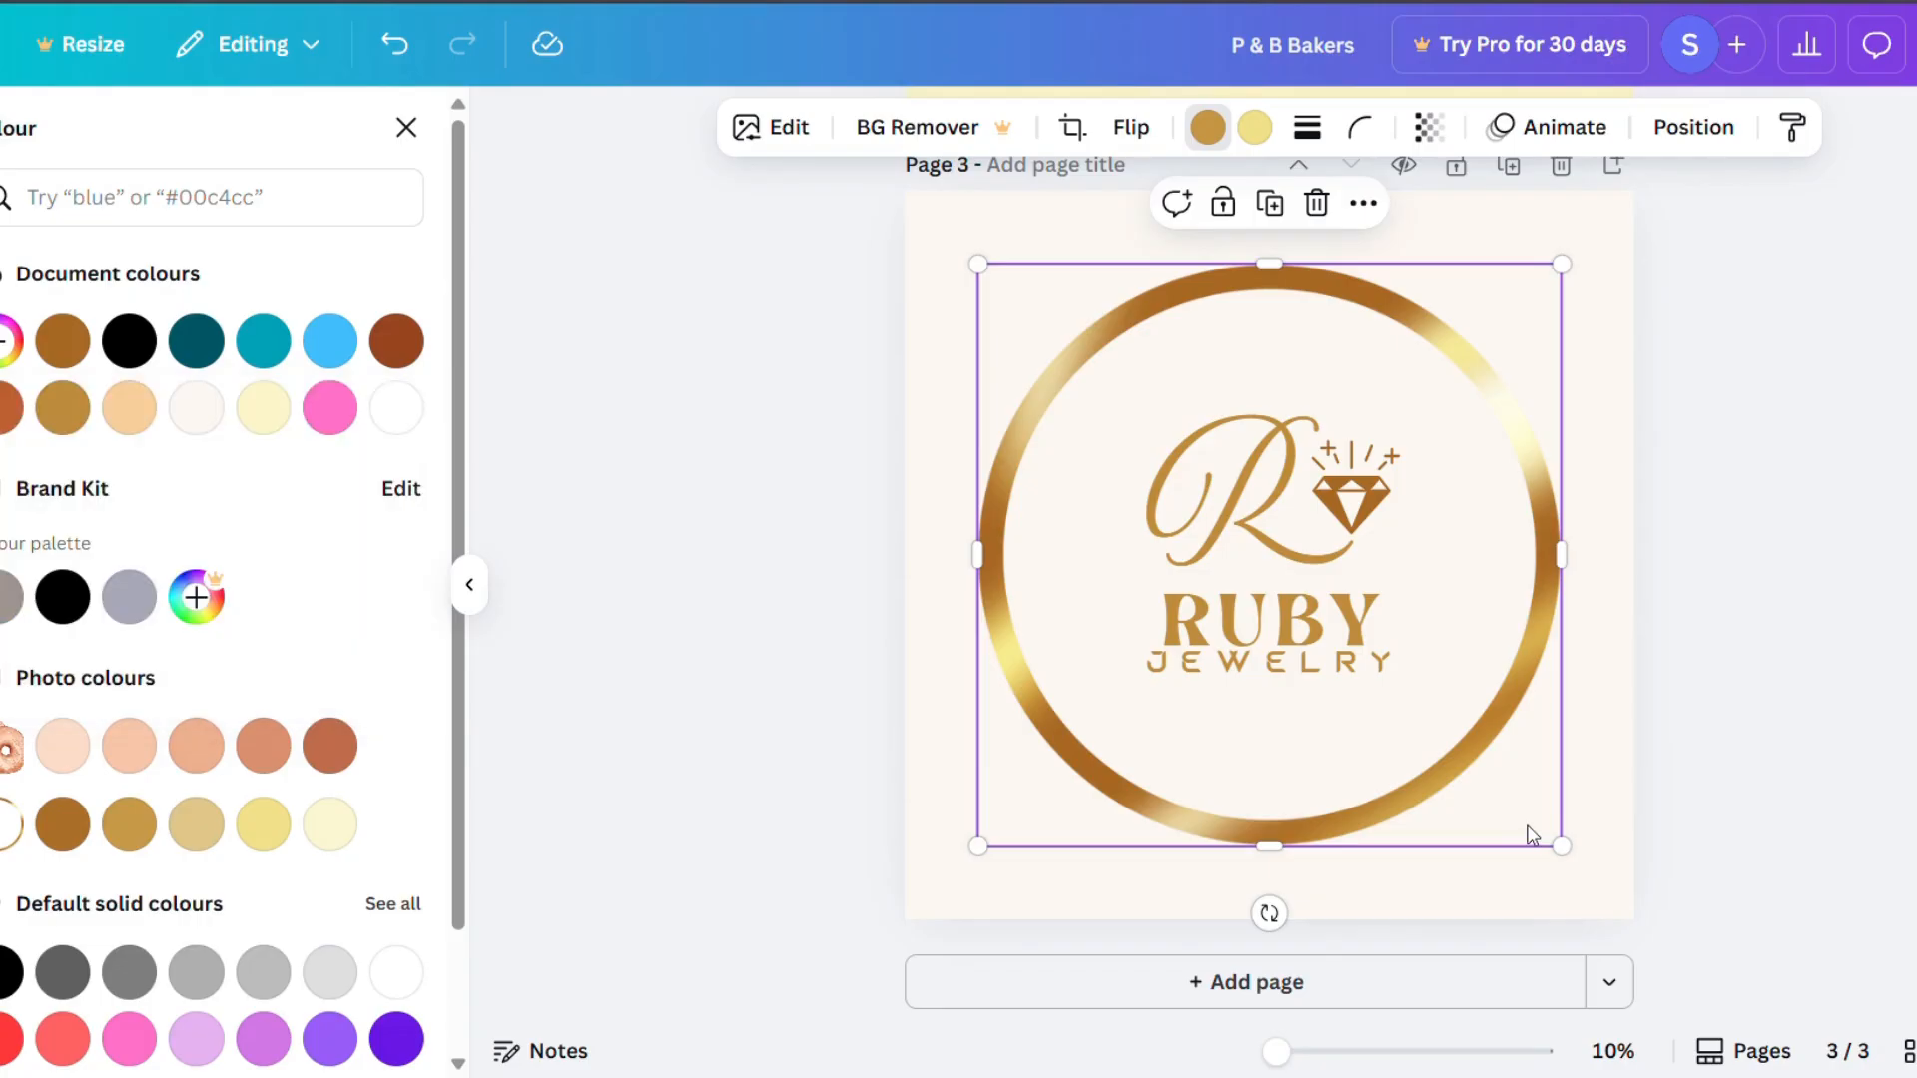
click(1006, 211)
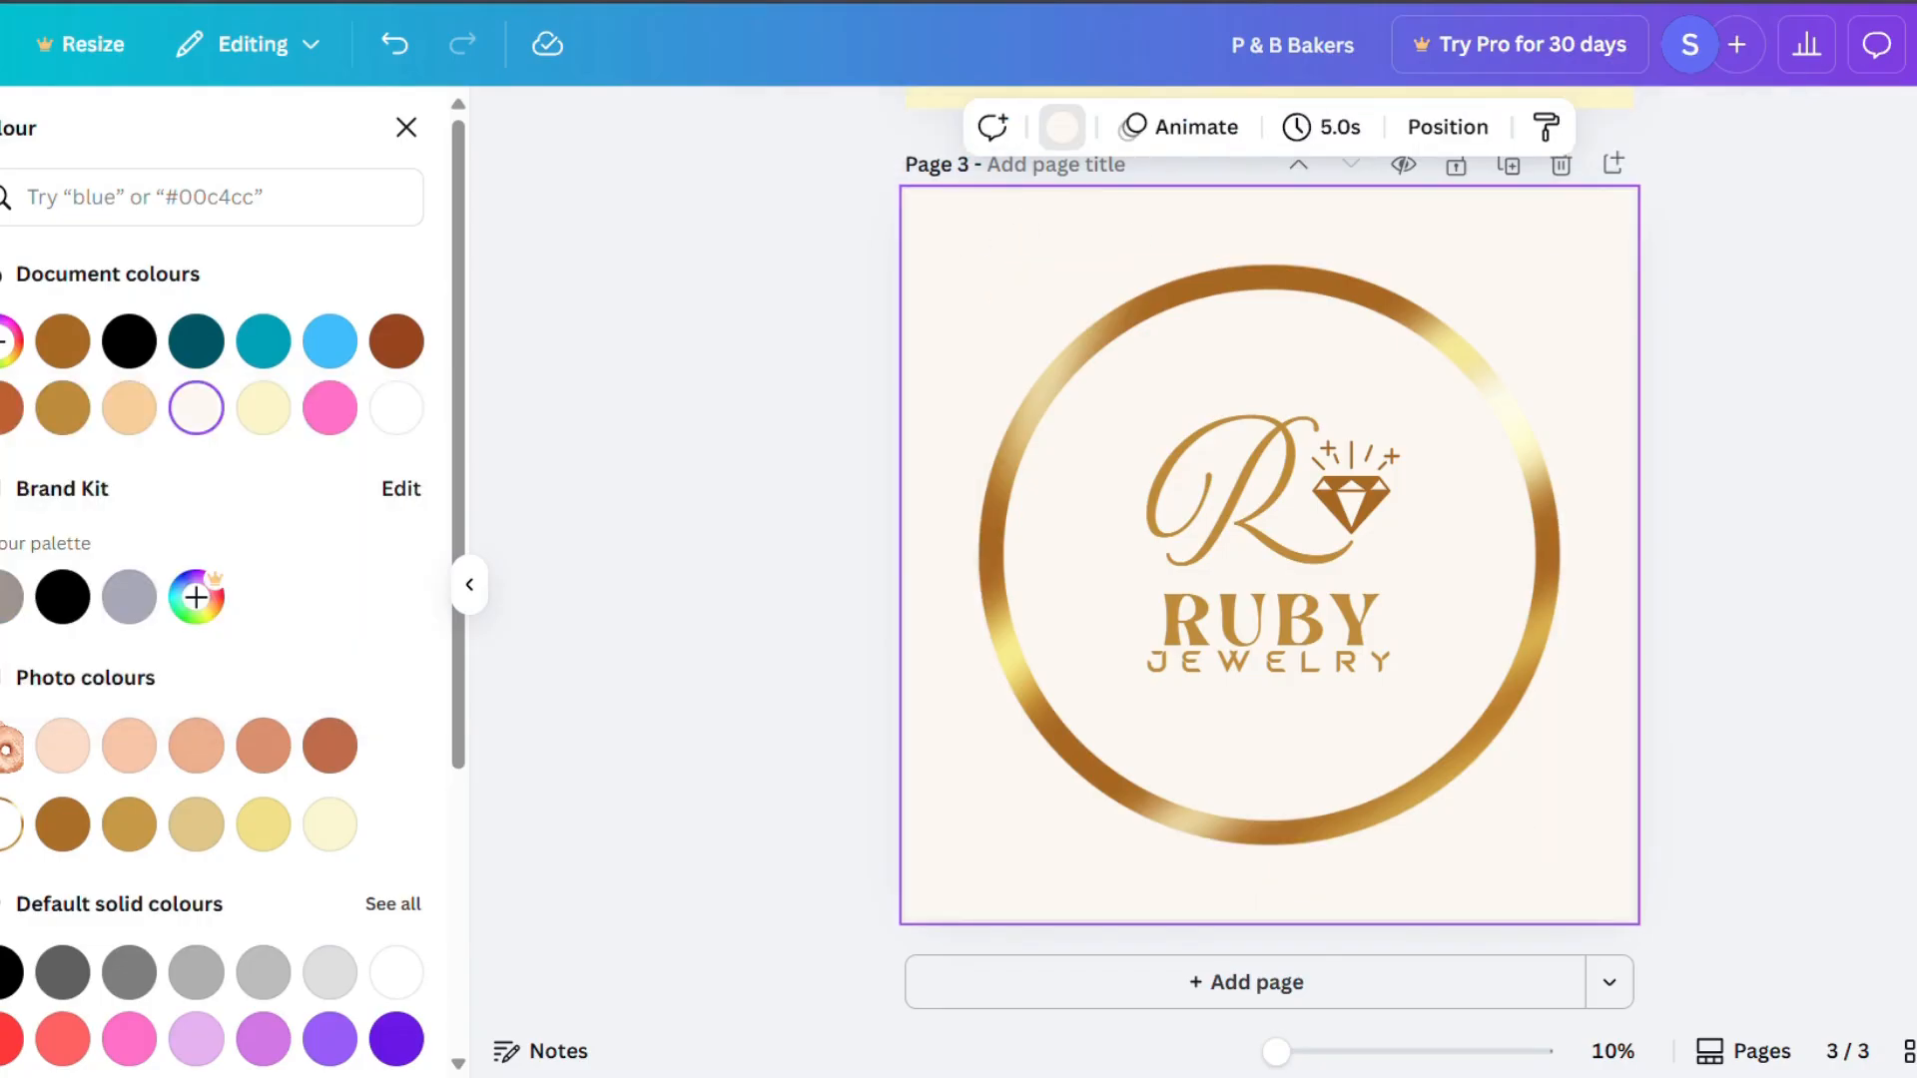
click(129, 341)
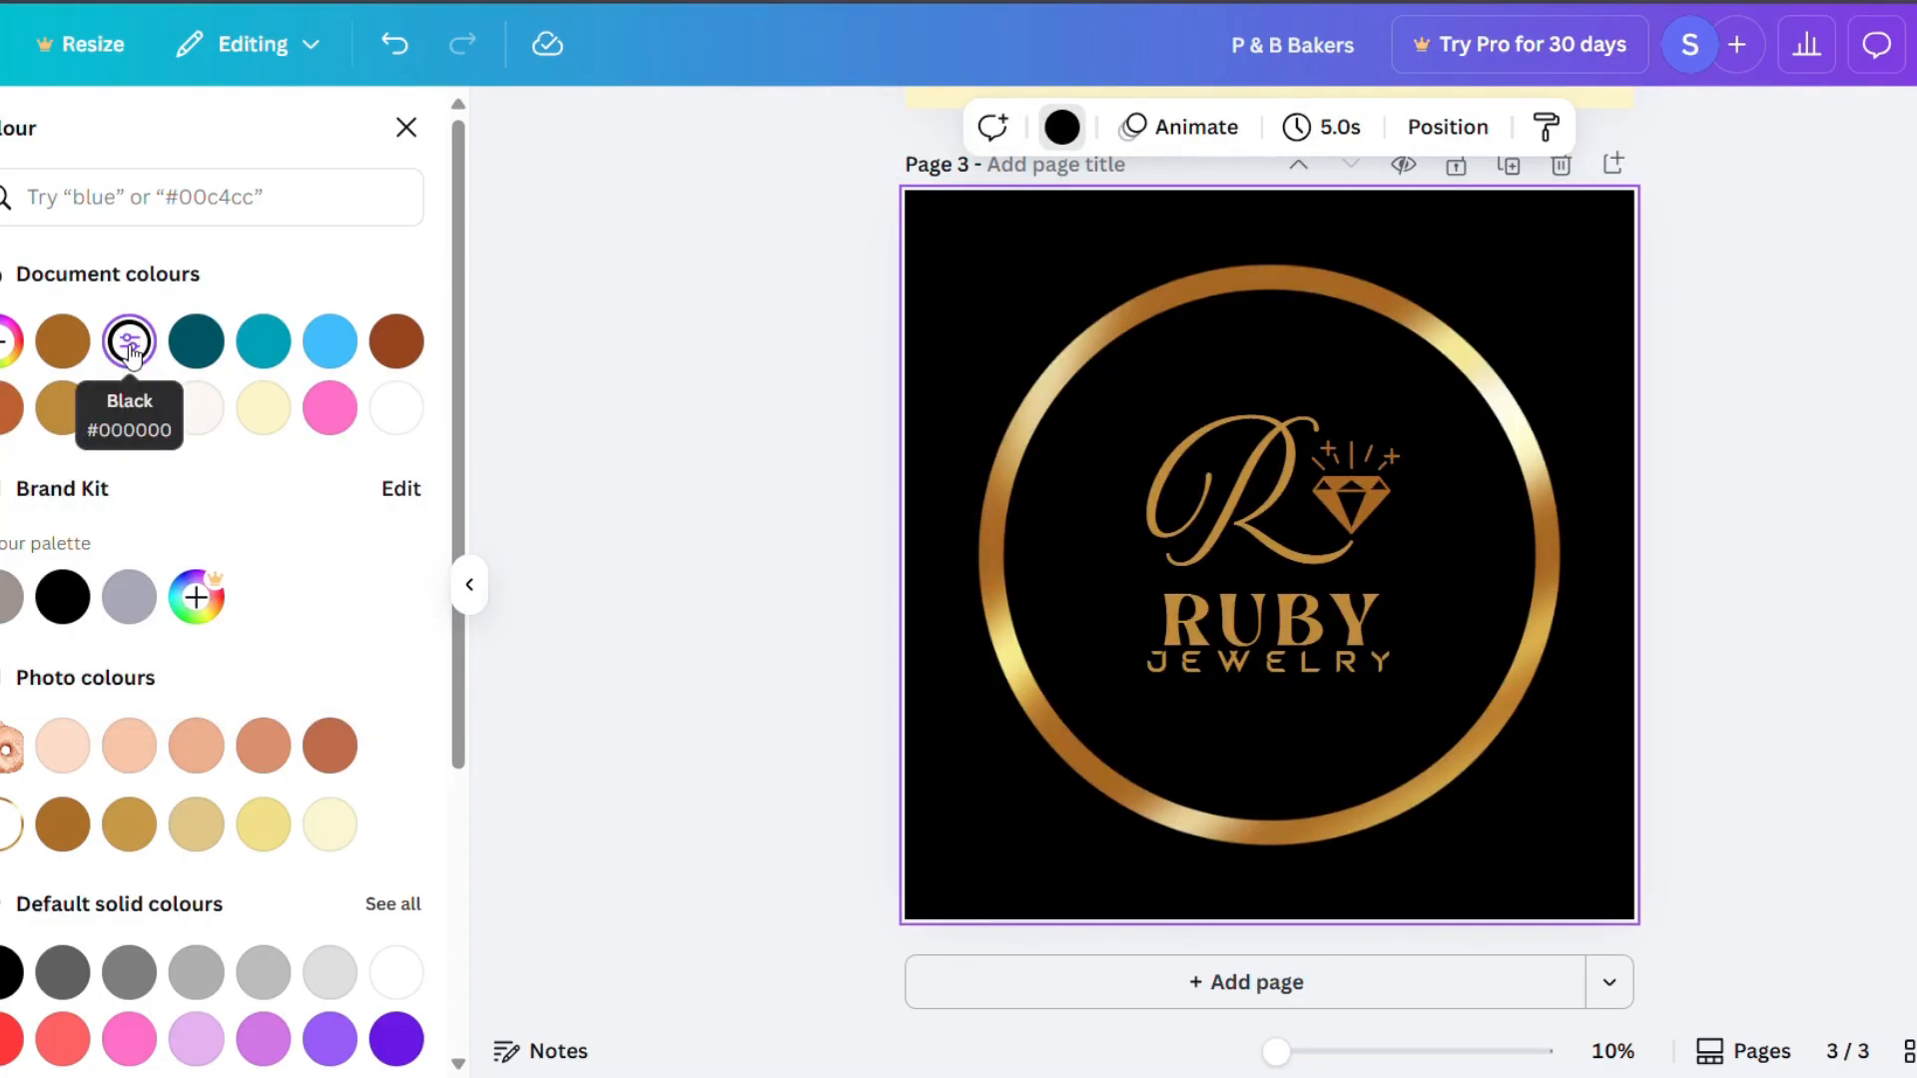